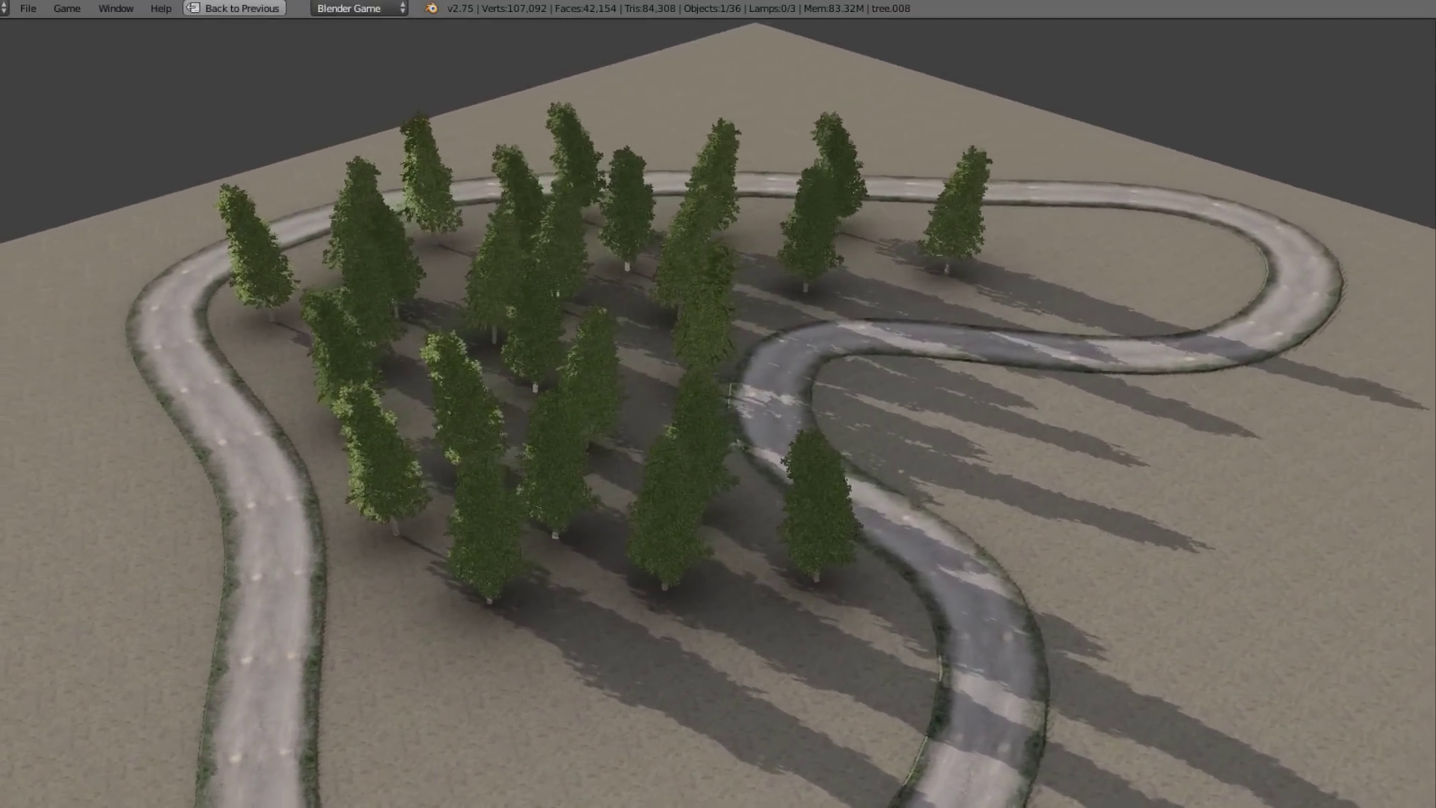
Stop the running game preview of the forest scene, select the road, and switch to the scene containing the road curve.
key("Escape")
right_click(685, 671)
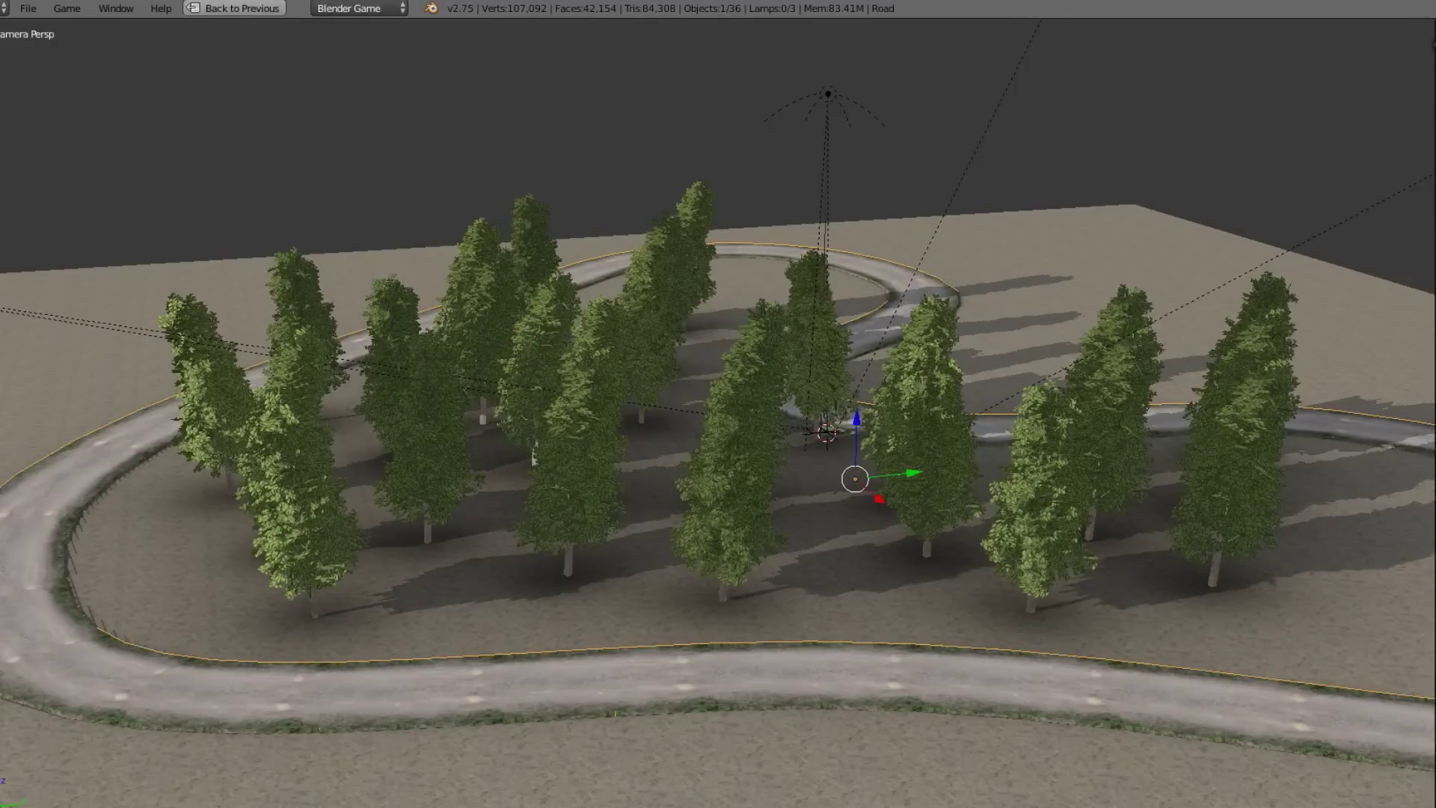
mouse_move(643, 767)
left_click(288, 721)
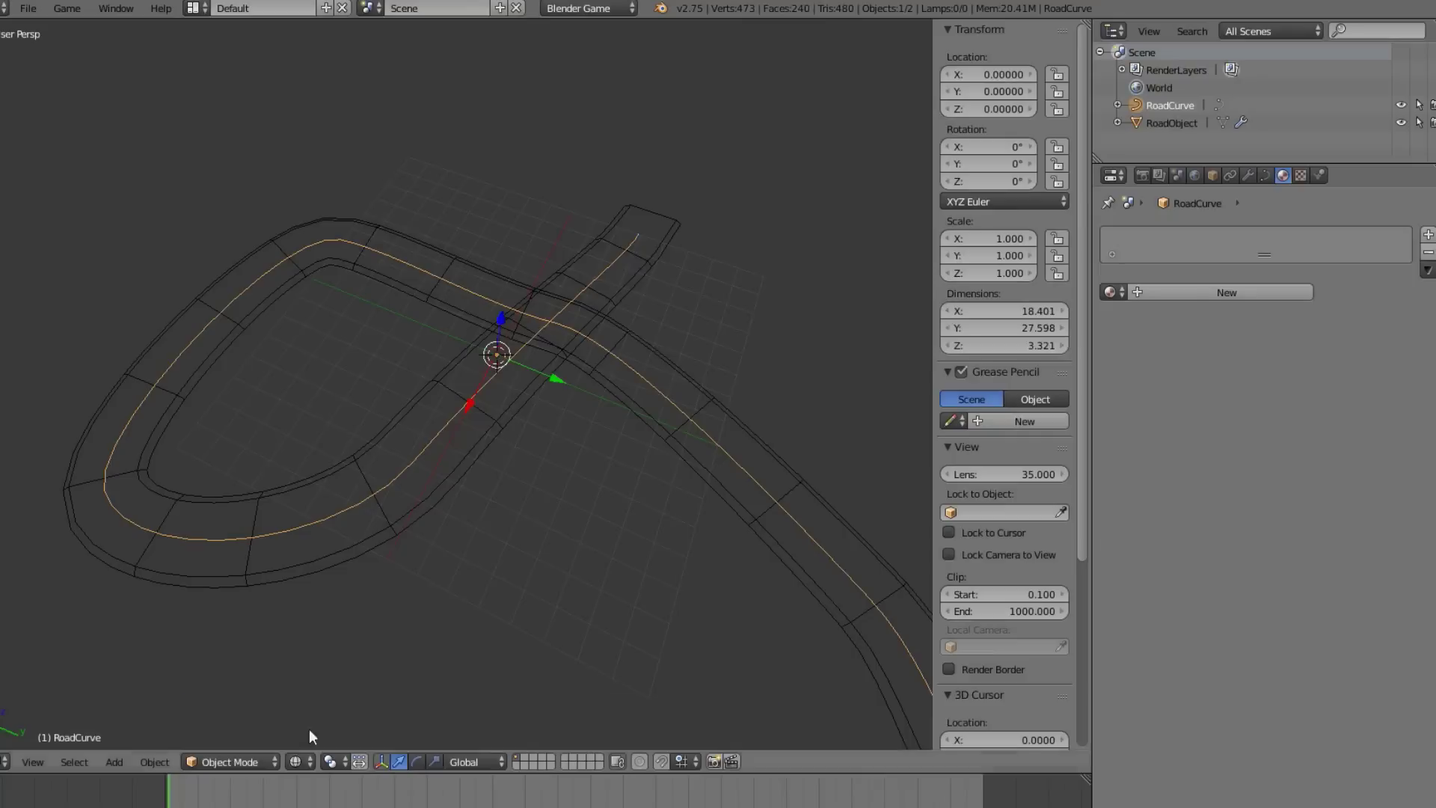
Set the viewport shading to Texture to show the road surface along the curve.
middle_click_drag(521, 542, 584, 494)
left_click(296, 761)
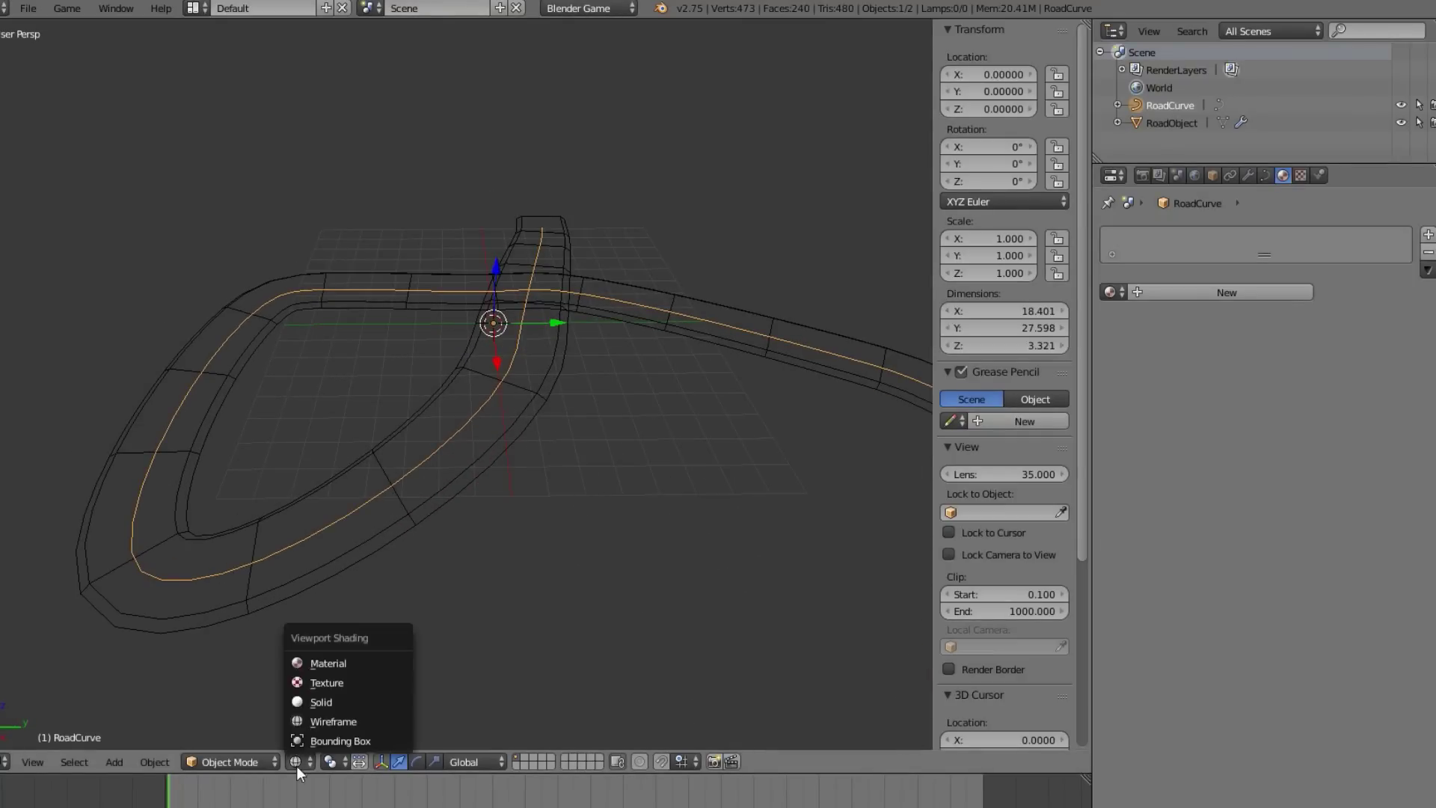
left_click(352, 688)
mouse_move(384, 655)
middle_mouse_down()
mouse_move(538, 603)
mouse_move(632, 544)
middle_mouse_up()
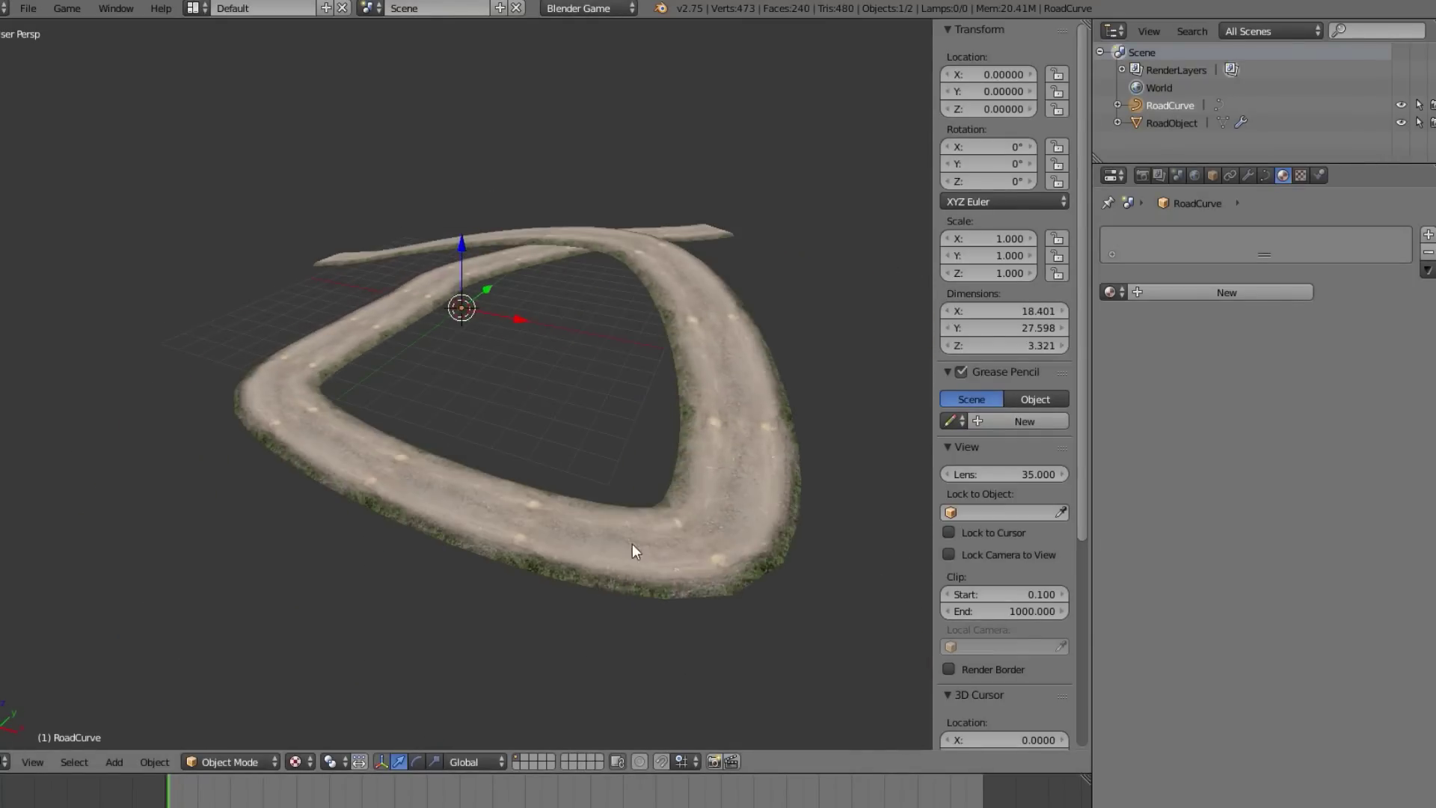
scroll(534, 540, "up", 3)
Move the RoadCurve control point near the overpass in Edit Mode to bend the lower road, and return to Object Mode.
key("Tab")
right_click(416, 340)
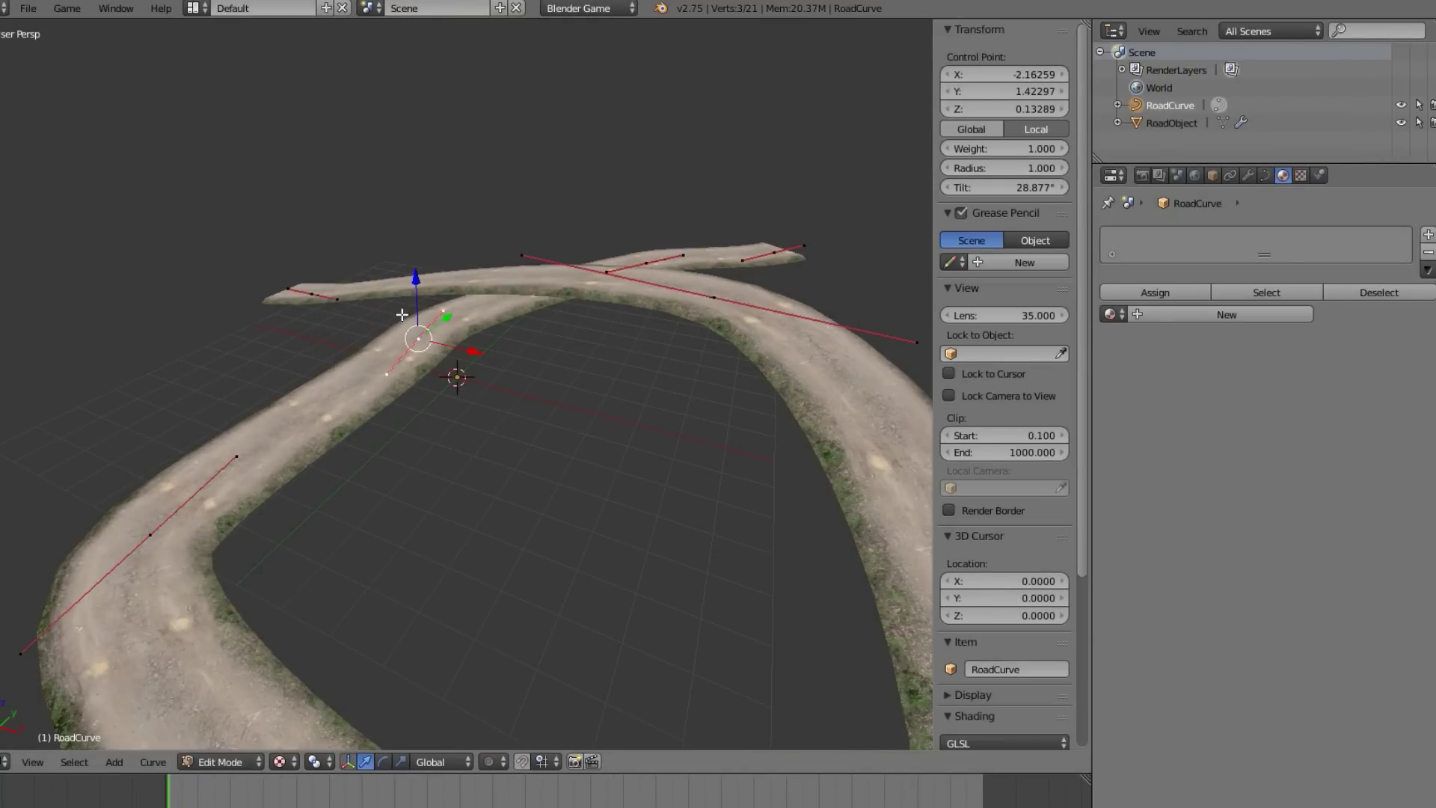
middle_click_drag(442, 384, 532, 402)
middle_click_drag(455, 341, 586, 416)
key("Tab")
scroll(657, 369, "down", 3)
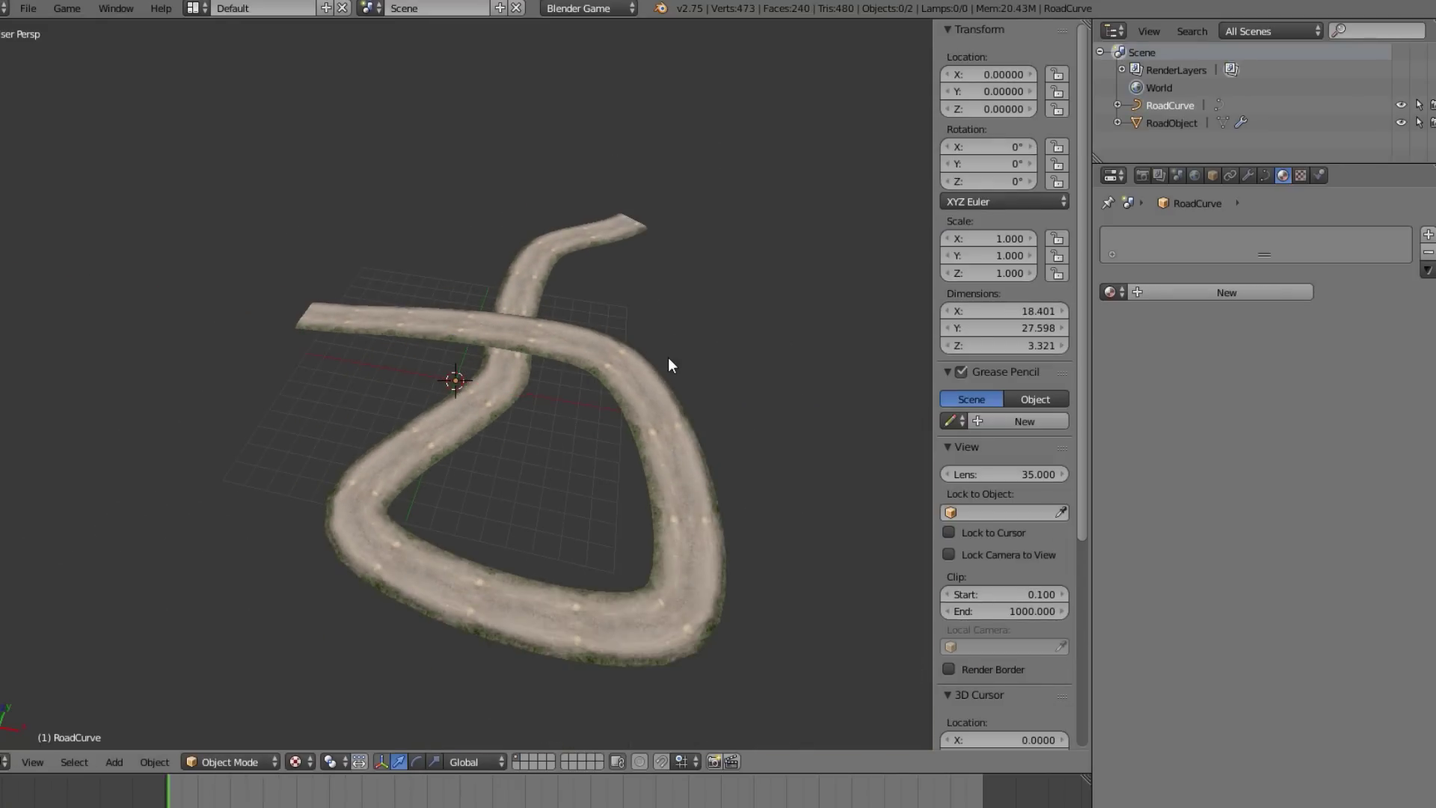
Run the game engine to preview the reshaped road from two different views, stopping it each time.
key("p")
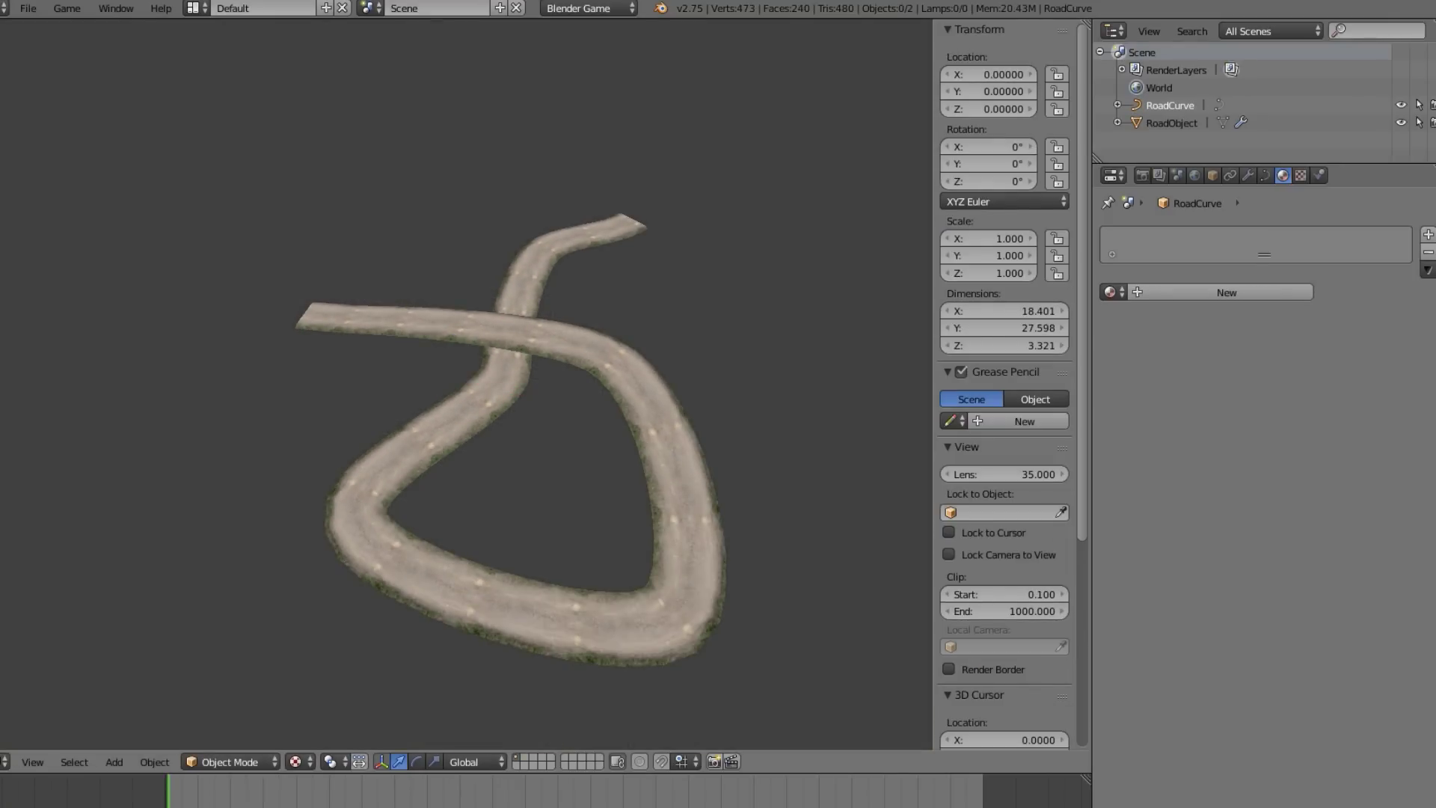
key("Escape")
scroll(514, 442, "up", 3)
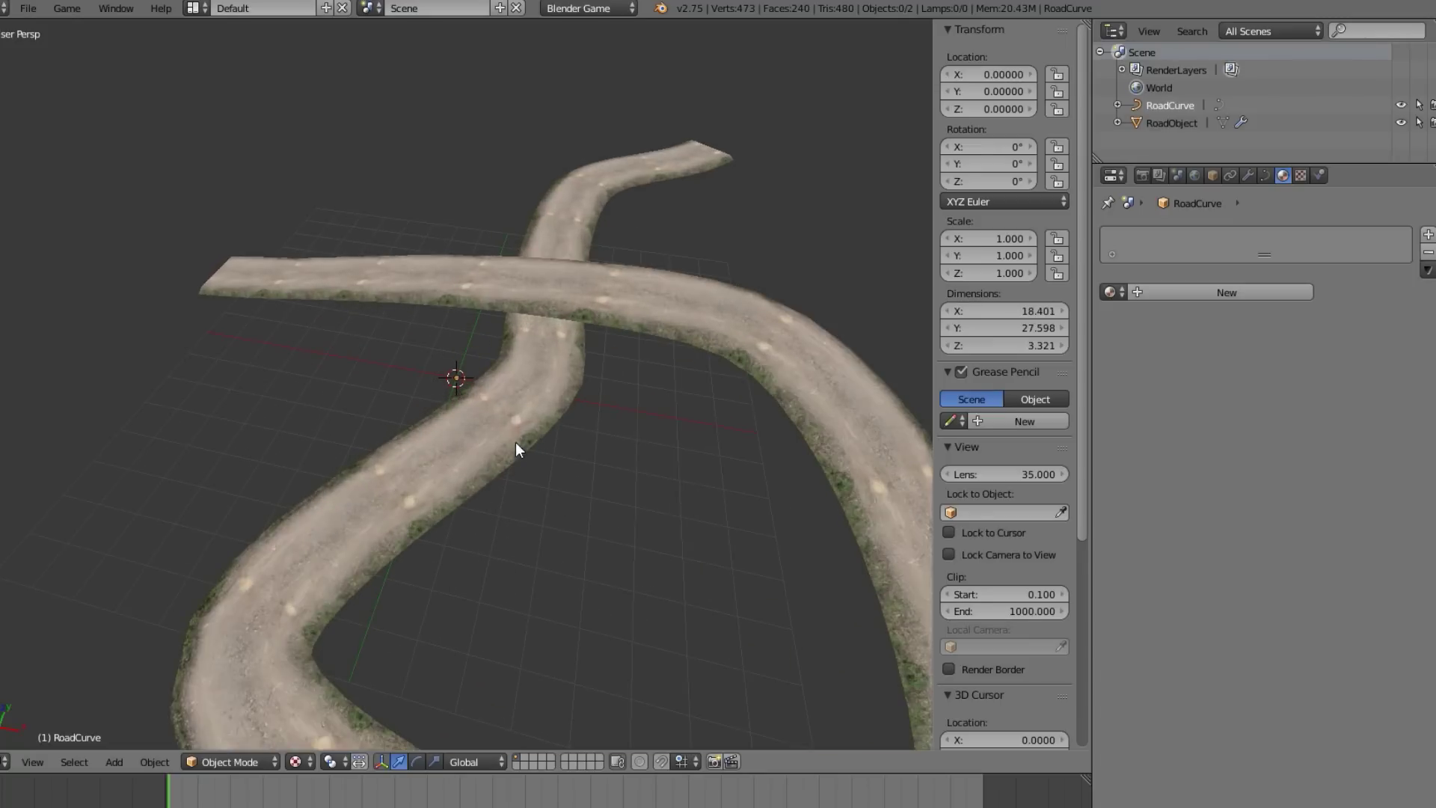
scroll(612, 334, "up", 2)
scroll(629, 314, "up", 2)
key("p")
key("Escape")
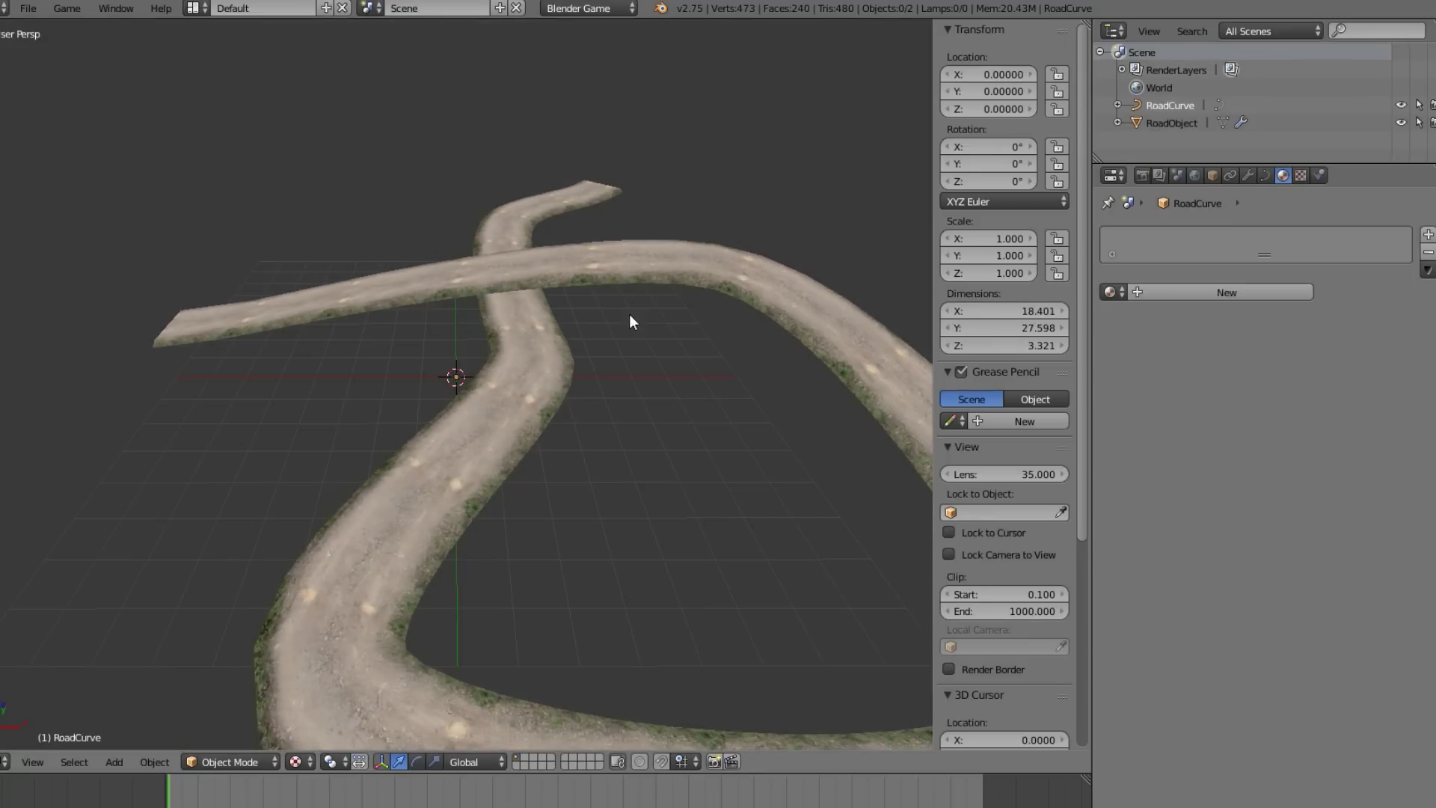
Reshape the road by moving the control point near the overpass sideways and shifting the nearer bend's point within the horizontal plane.
key("Tab")
left_click_drag(601, 342, 395, 353)
right_click(323, 661)
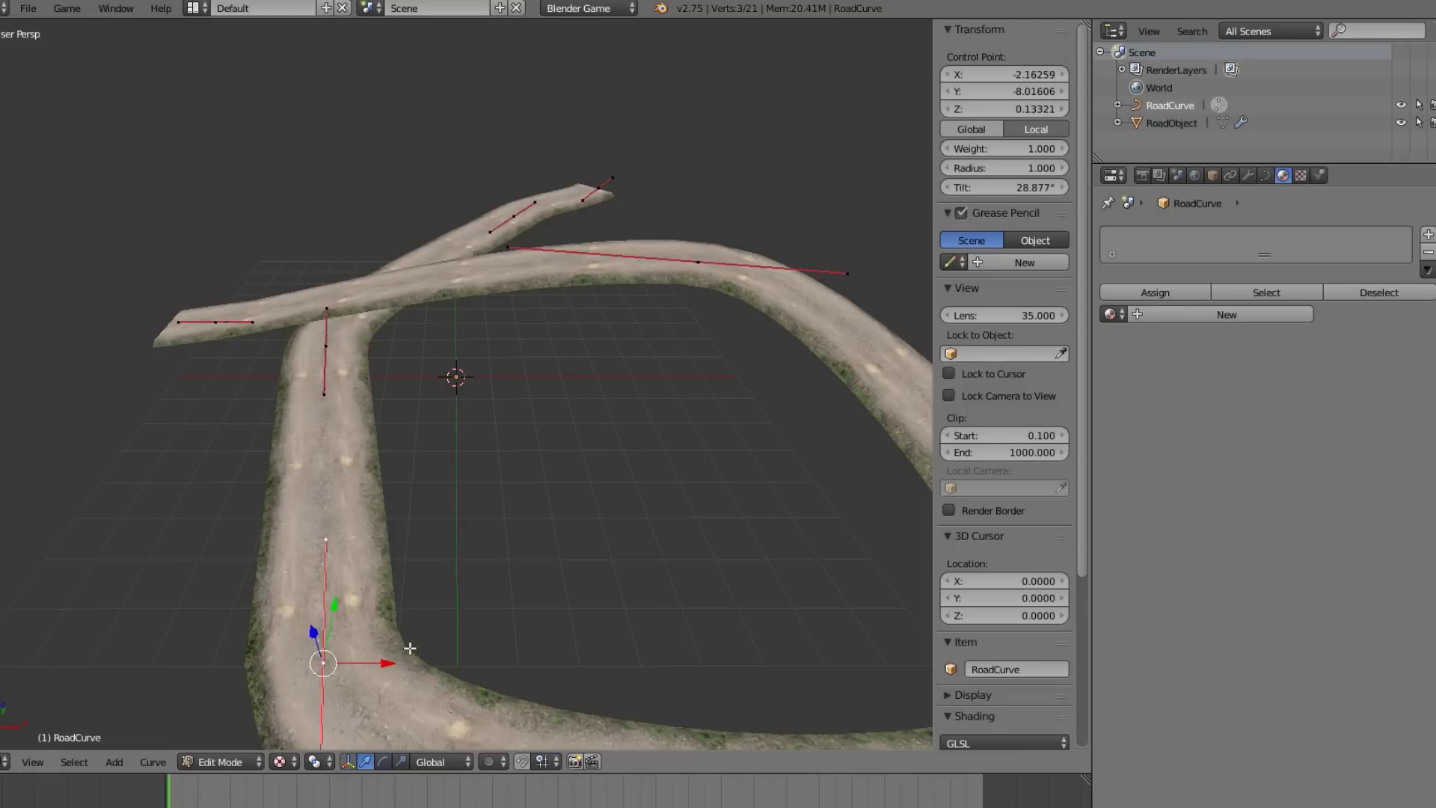
key("g")
key("shift+z")
left_click(646, 549)
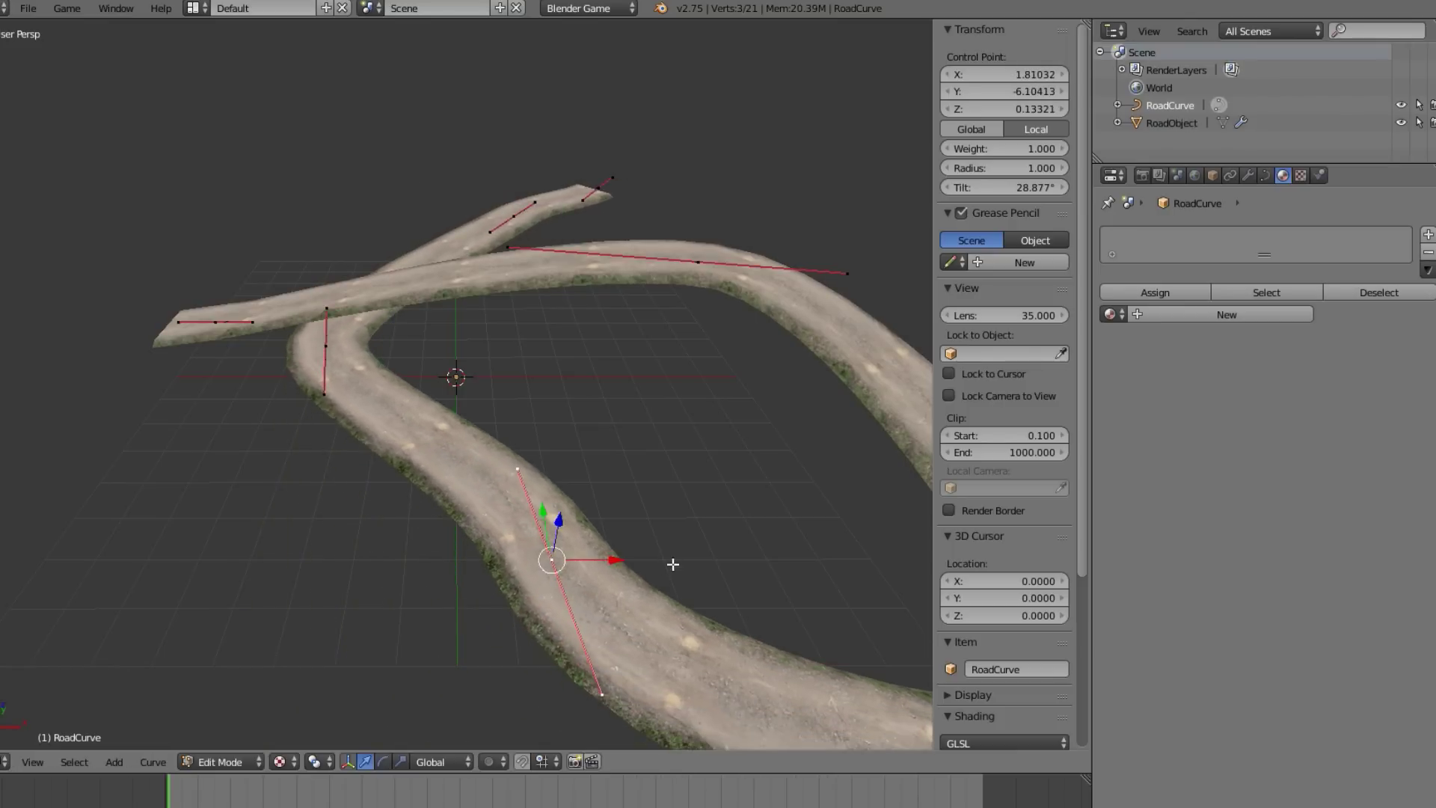
key("Tab")
scroll(629, 637, "down", 4)
middle_click_drag(630, 638, 558, 414)
scroll(557, 414, "up", 3)
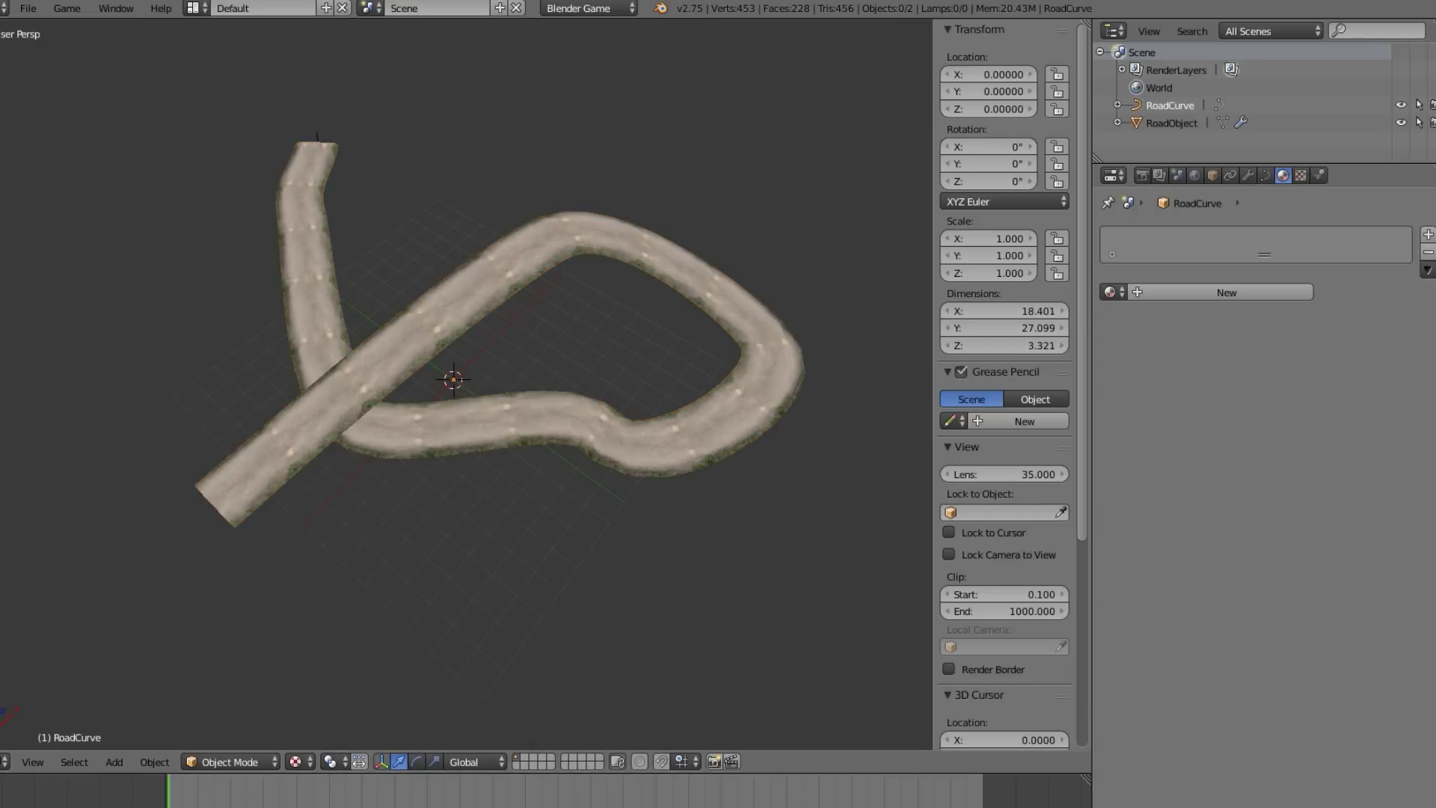
Switch to the new default scene and delete all of its objects.
left_click(642, 764)
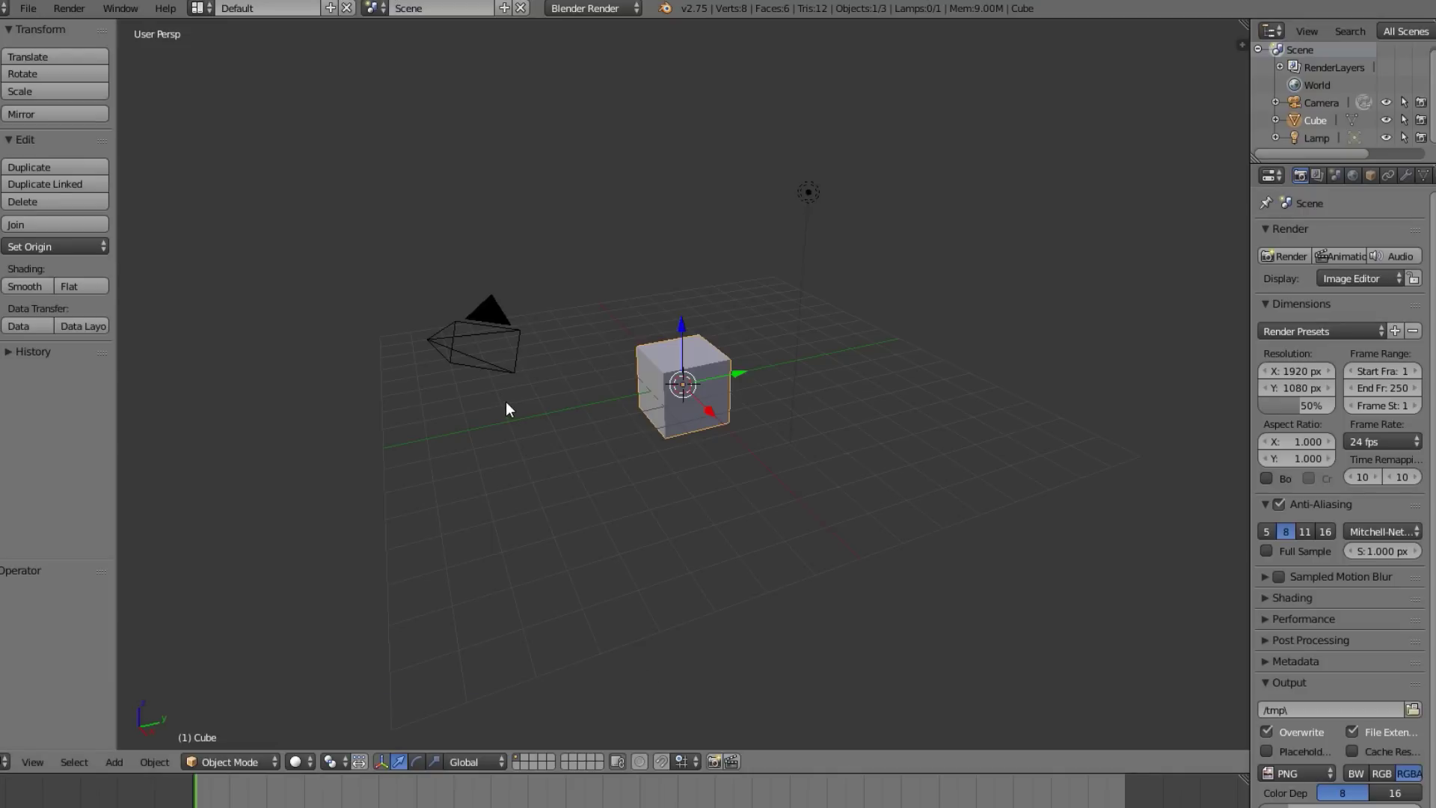
key("a")
key("a")
key("x")
left_click(555, 371)
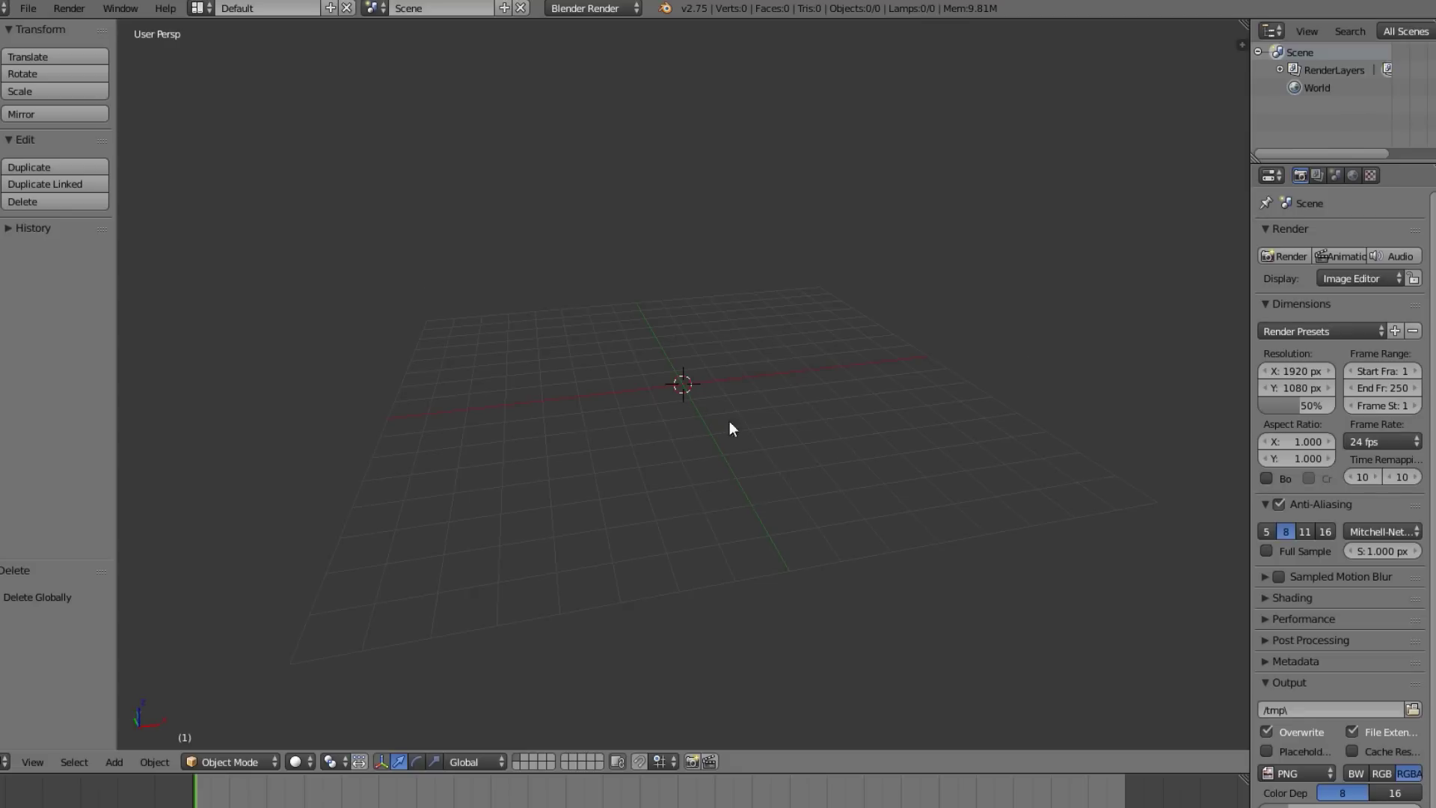
key("x")
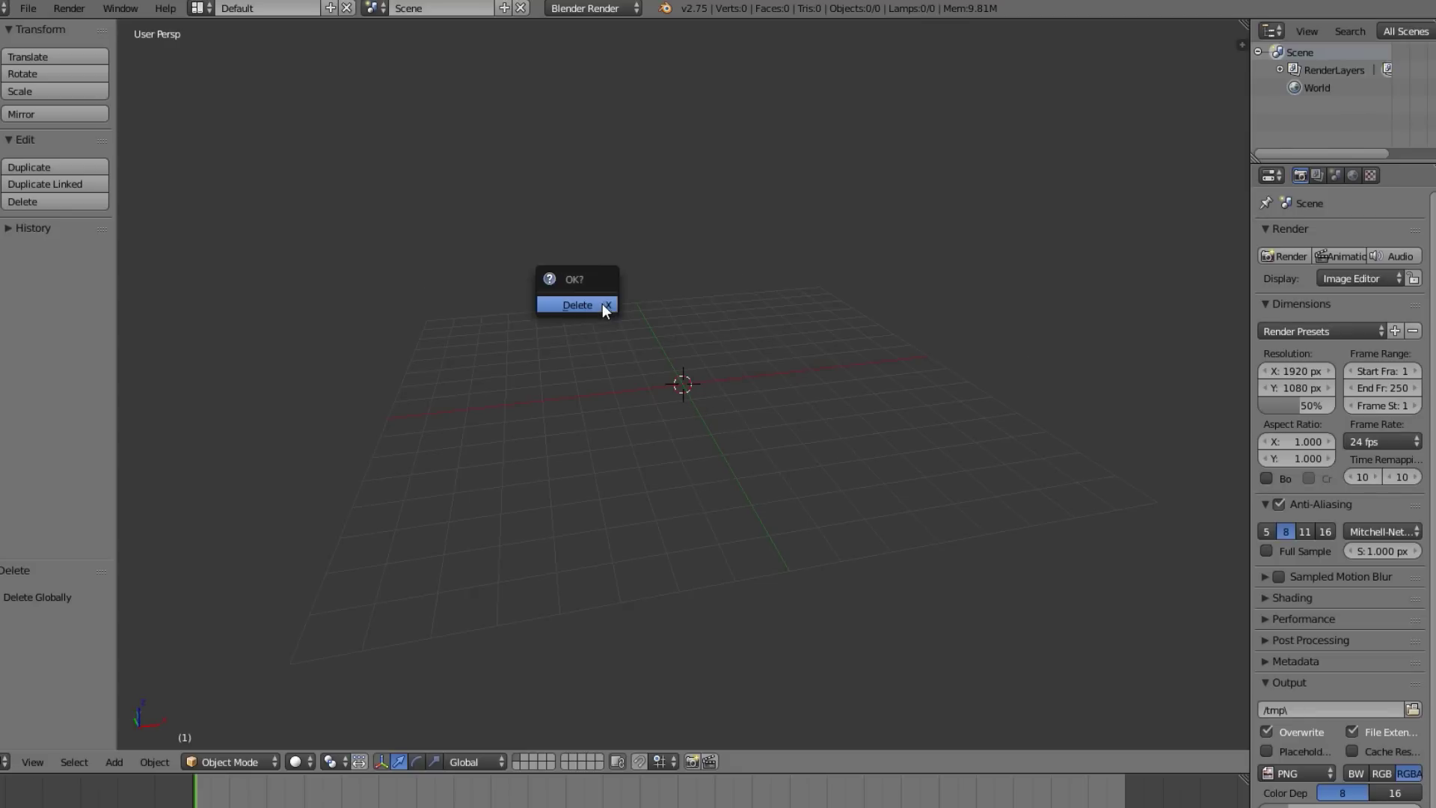
left_click(603, 305)
Add a mesh plane at the centre of the empty scene.
key("shift+a")
mouse_move(648, 272)
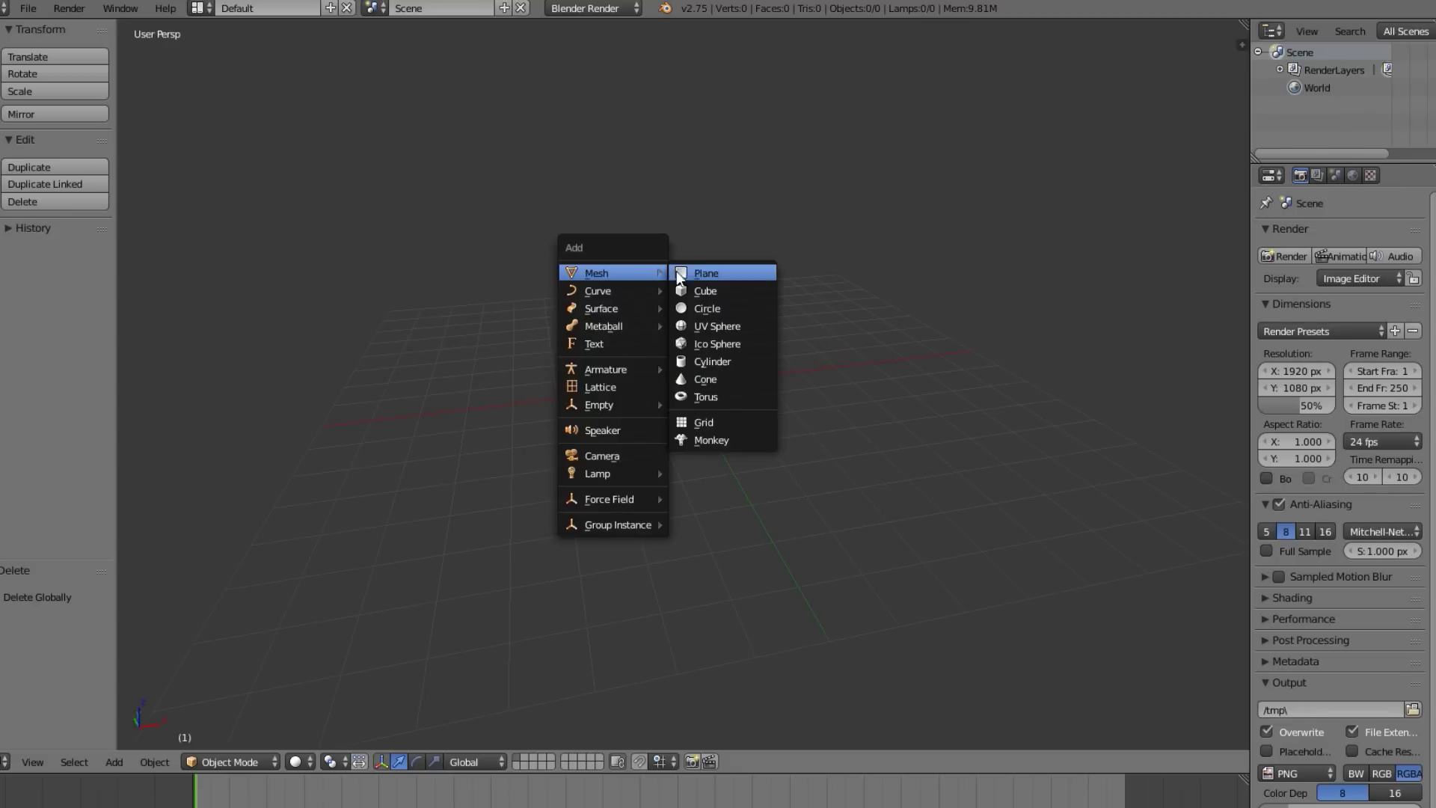
left_click(701, 273)
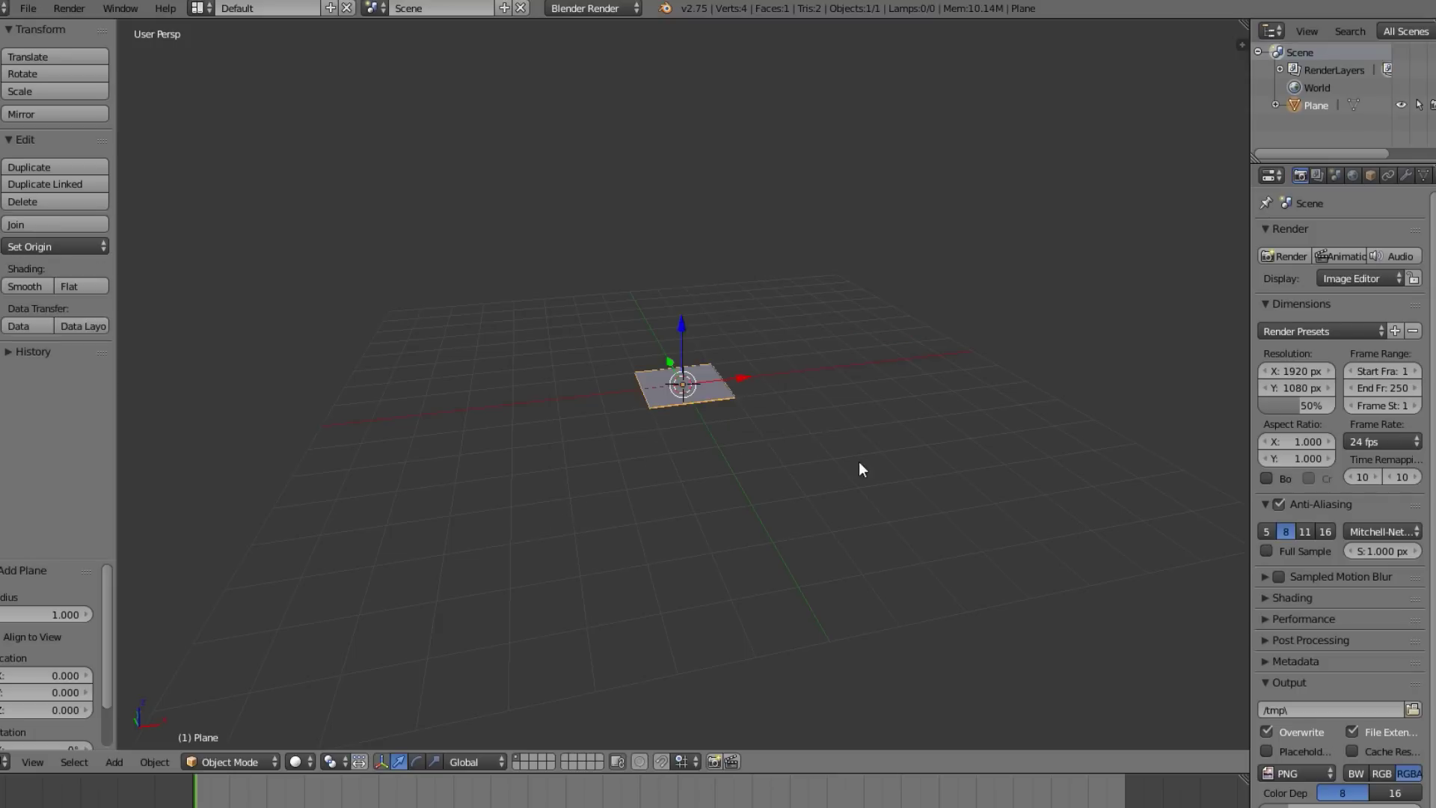
Scale the plane by 2 along the Y axis and apply its scale.
middle_click_drag(729, 469, 910, 516)
scroll(761, 459, "up", 2)
key("s")
key("x")
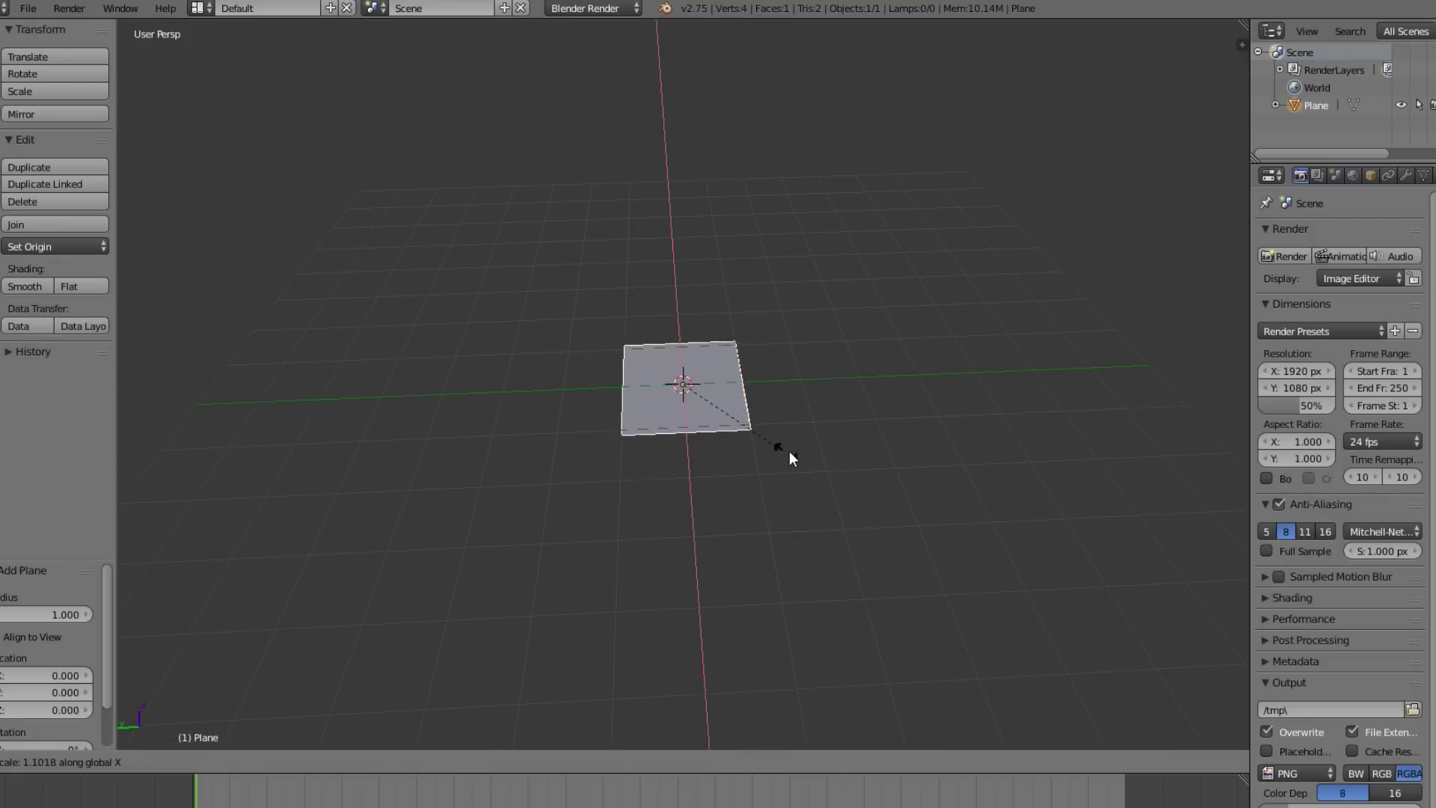
key("y")
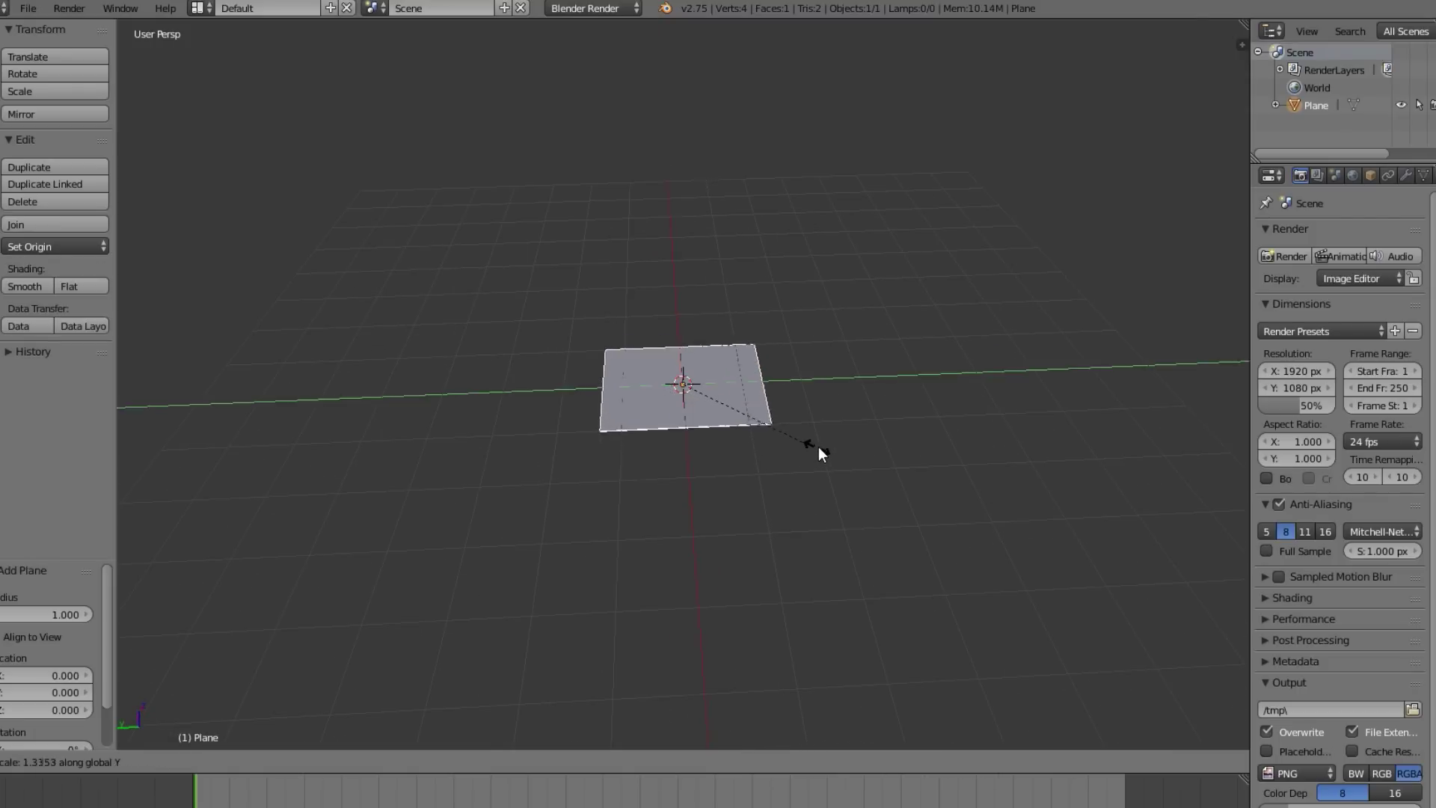
left_click(895, 444)
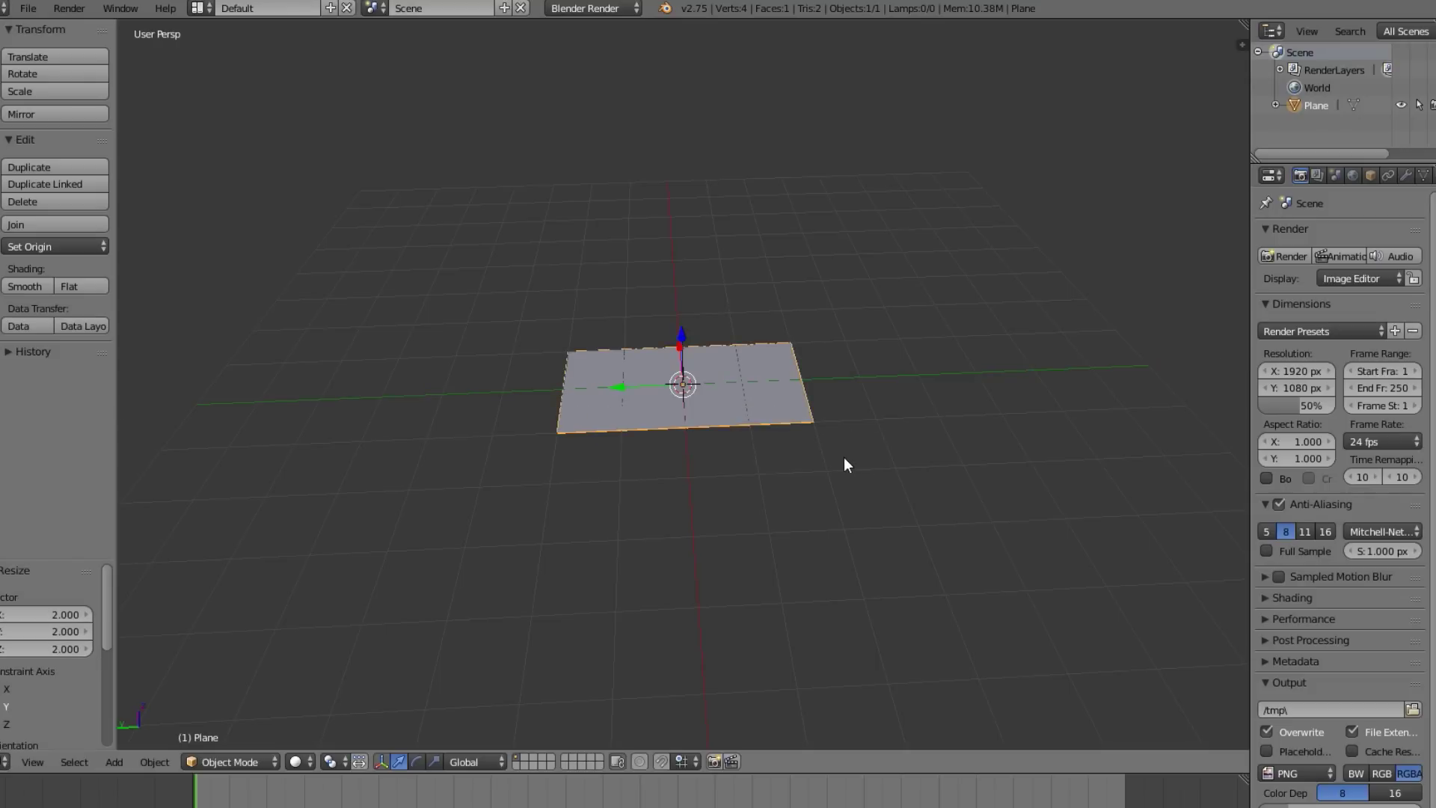
key("ctrl+a")
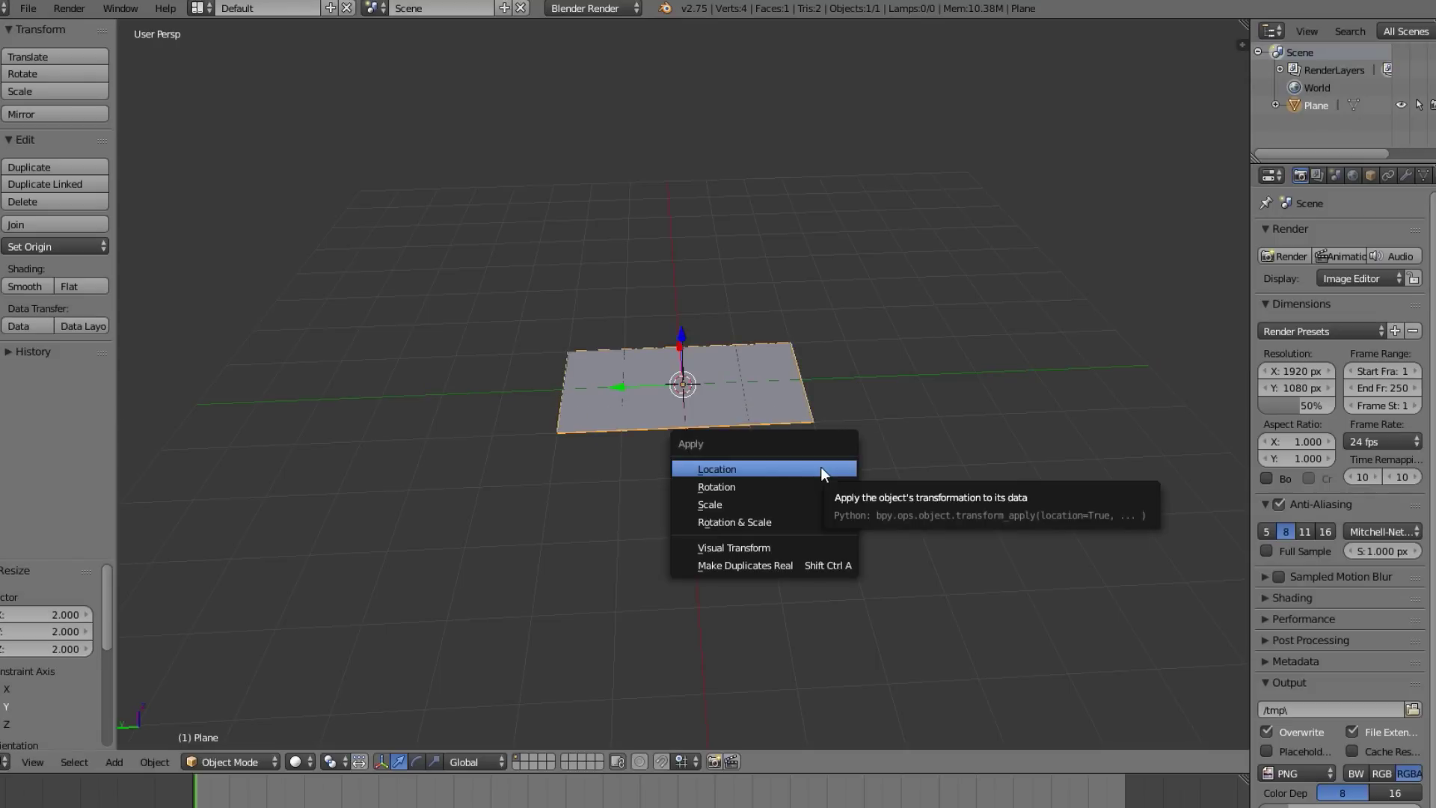
left_click(784, 503)
middle_click_drag(754, 486, 744, 389)
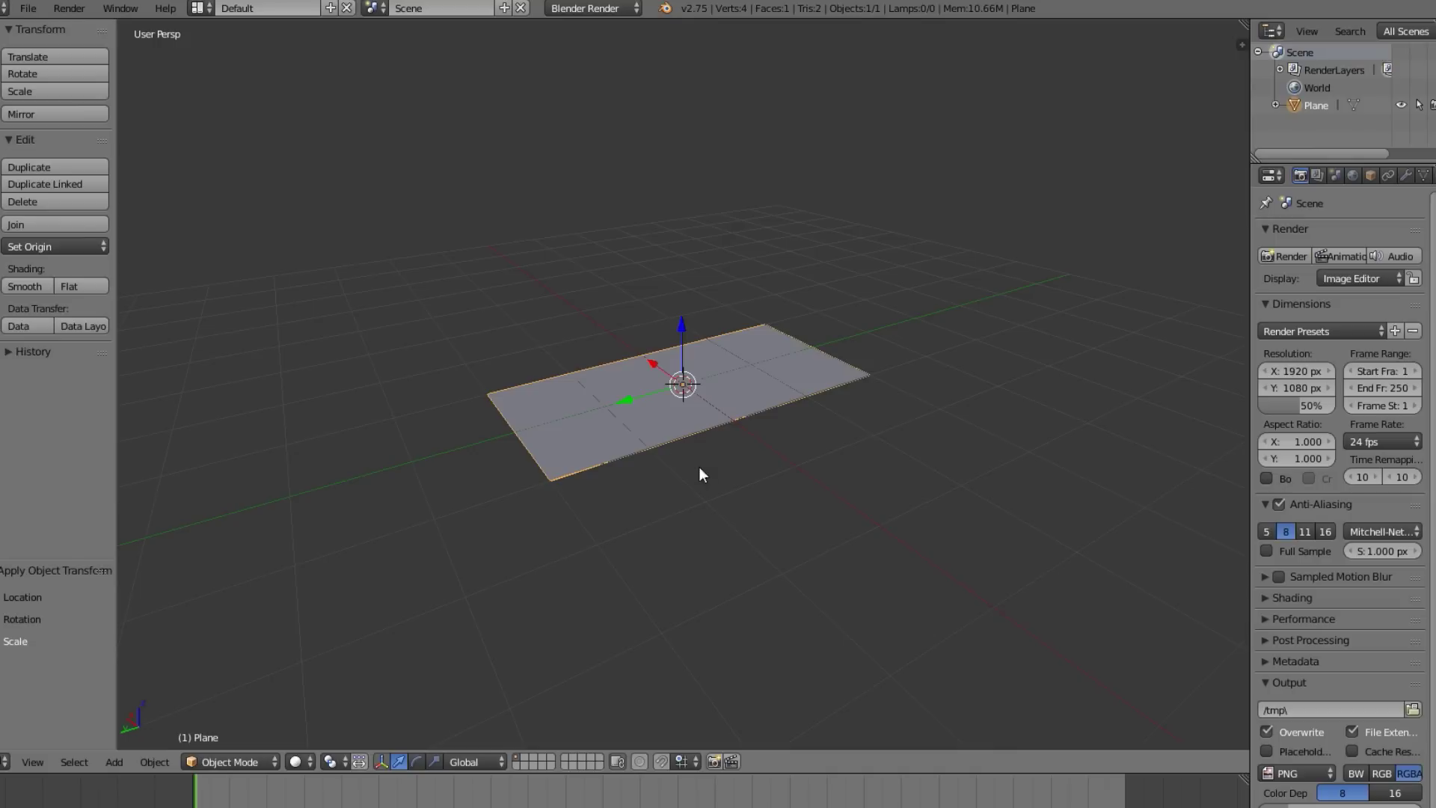
Extrude the plane's two long edges downward along Z by about 0.07 in Edit Mode.
key("Tab")
middle_click_drag(925, 481, 787, 592)
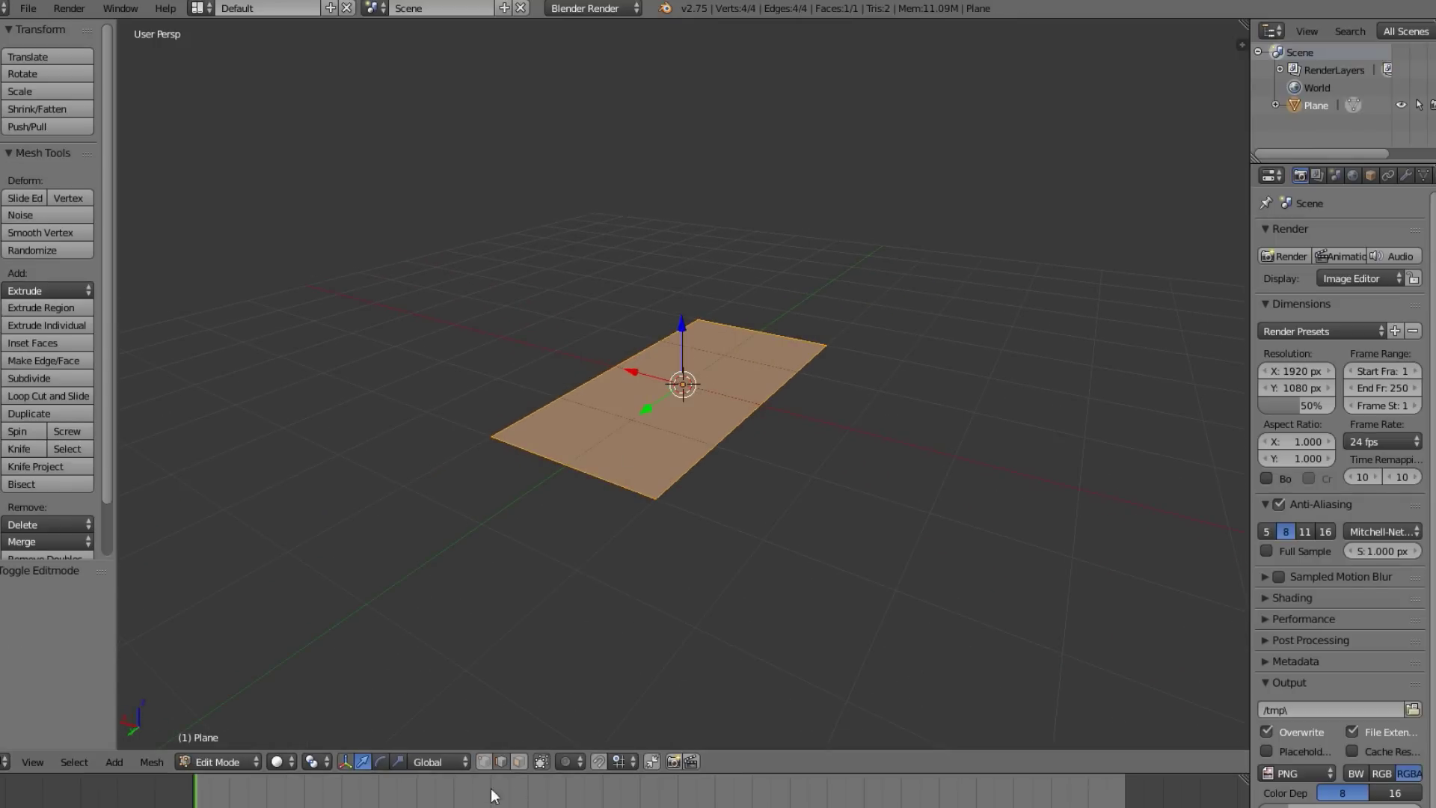
key("a")
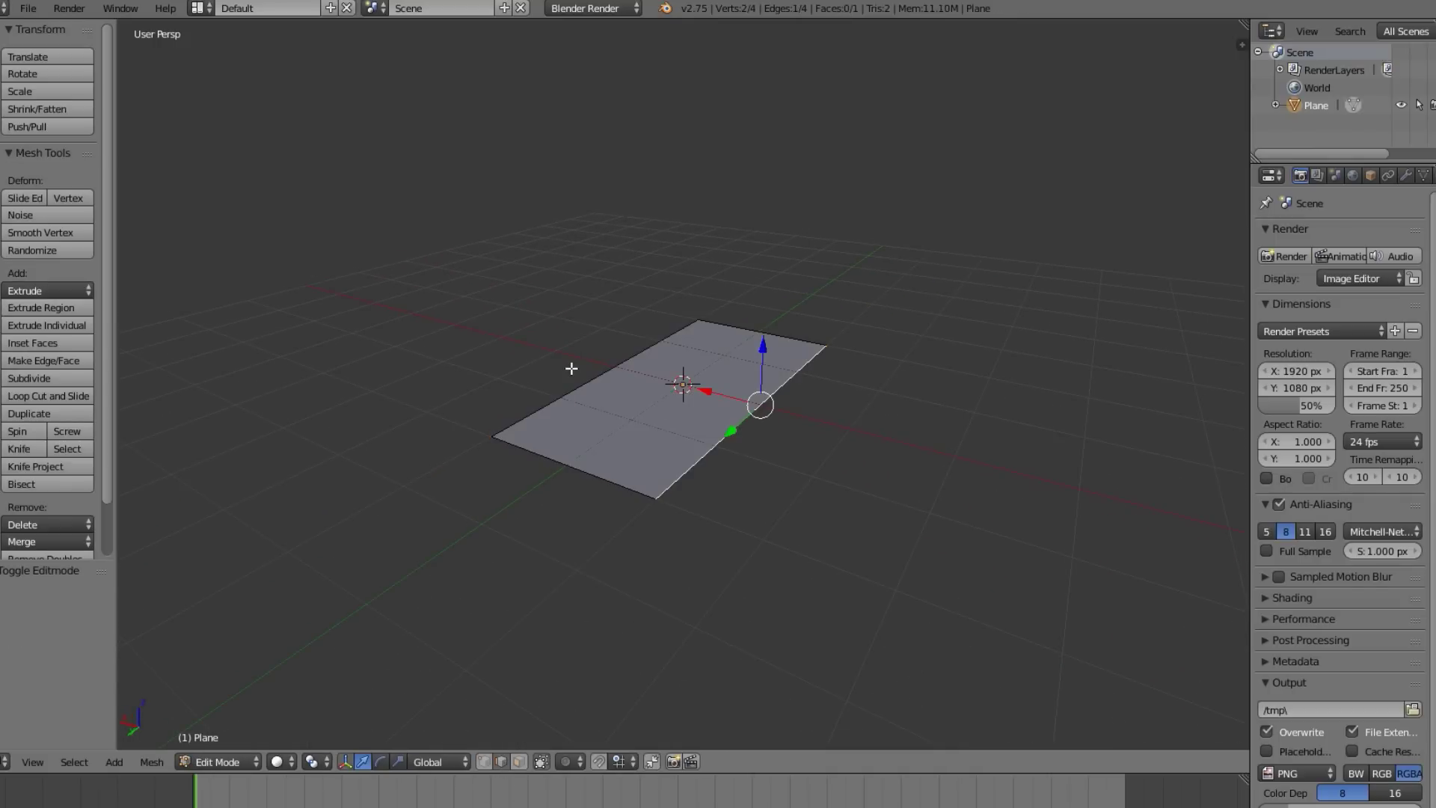
right_click(717, 443)
scroll(845, 523, "up", 2)
key("e")
key("z")
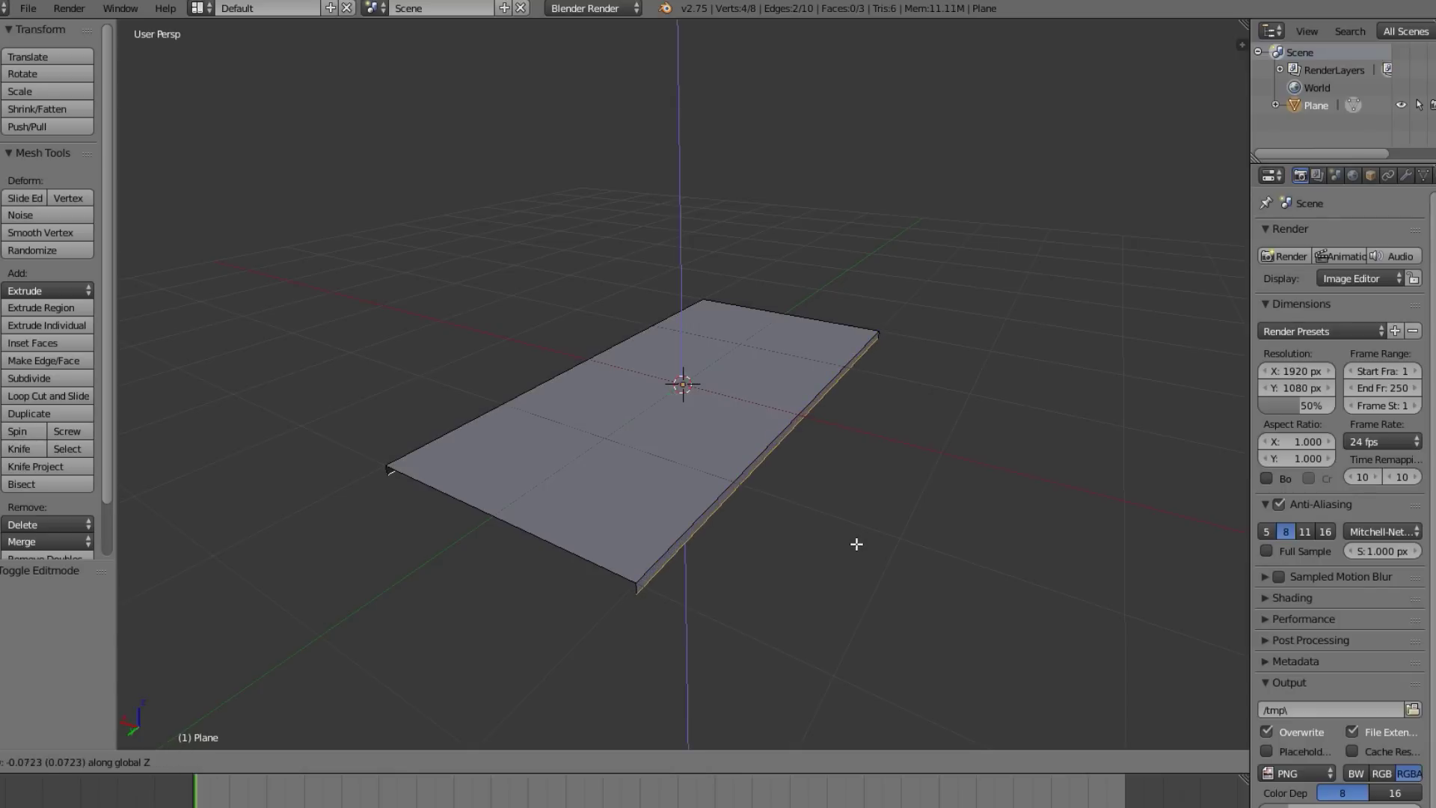
left_click(856, 545)
Scale the two extruded edges outward along X to slope the road sides, finishing with a factor of about 1.027.
key("s")
key("x")
left_click(862, 550)
key("Tab")
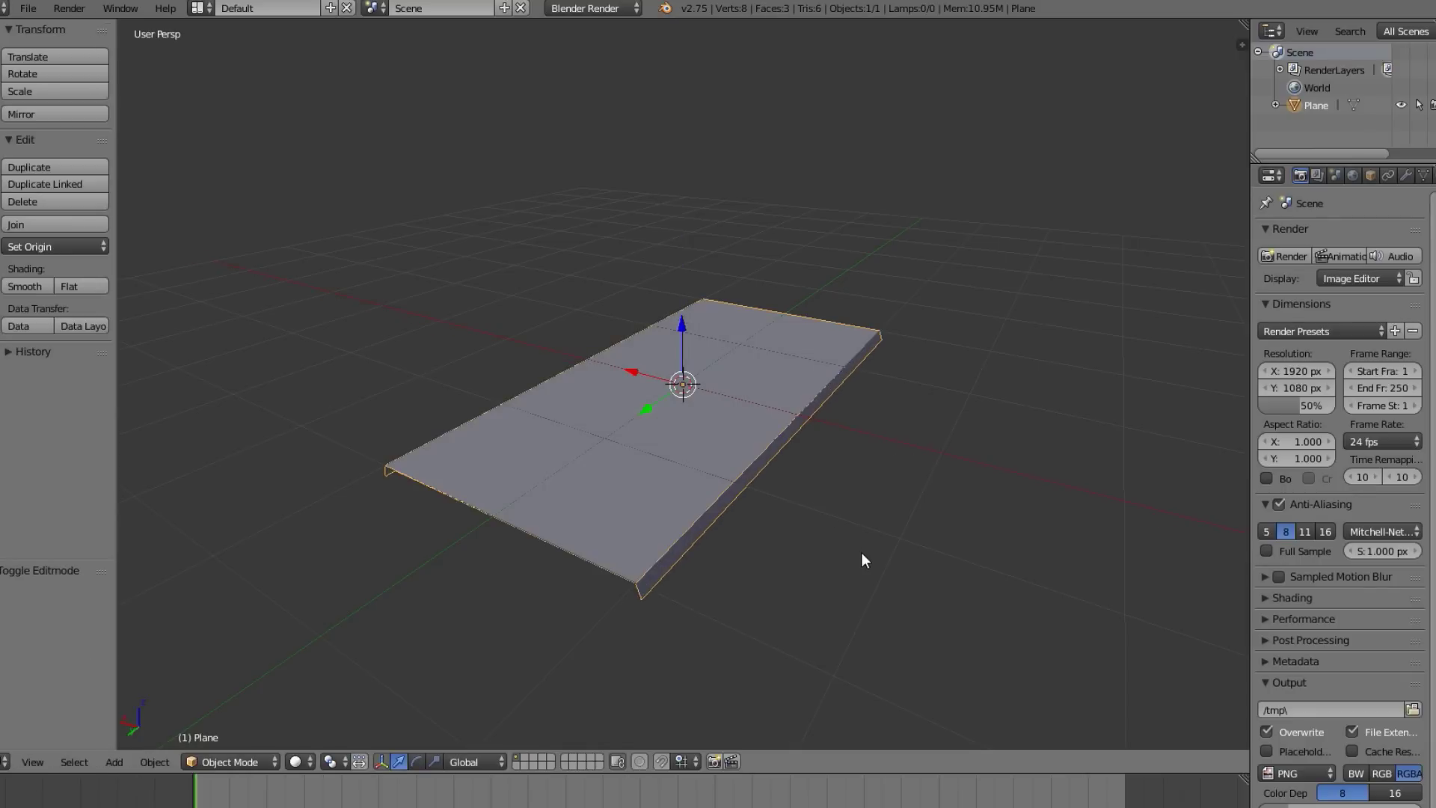
middle_click_drag(862, 551, 824, 546)
key("Tab")
key("s")
left_click(811, 552)
key("Tab")
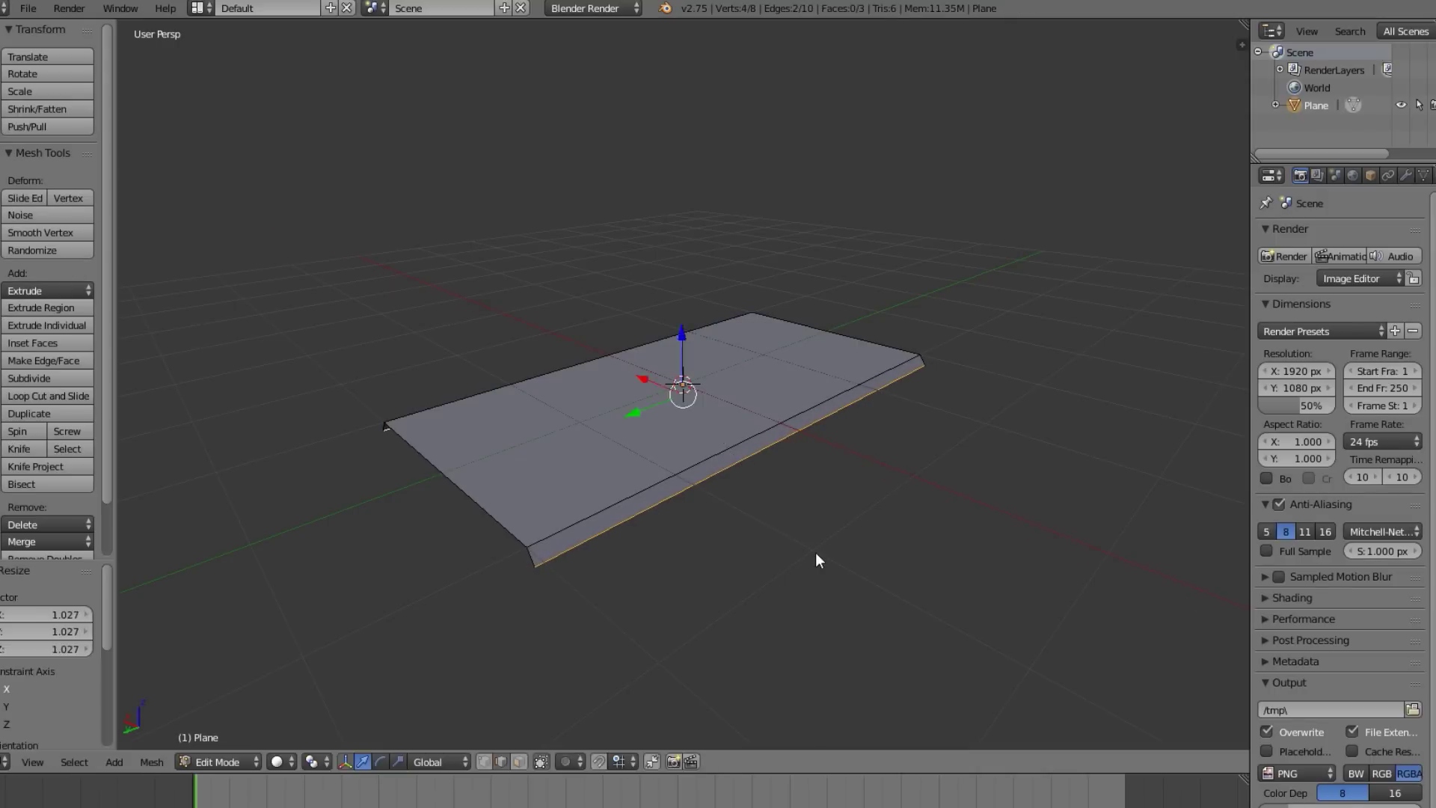
scroll(815, 552, "down", 2)
key("a")
scroll(771, 512, "up", 1)
right_click(651, 459)
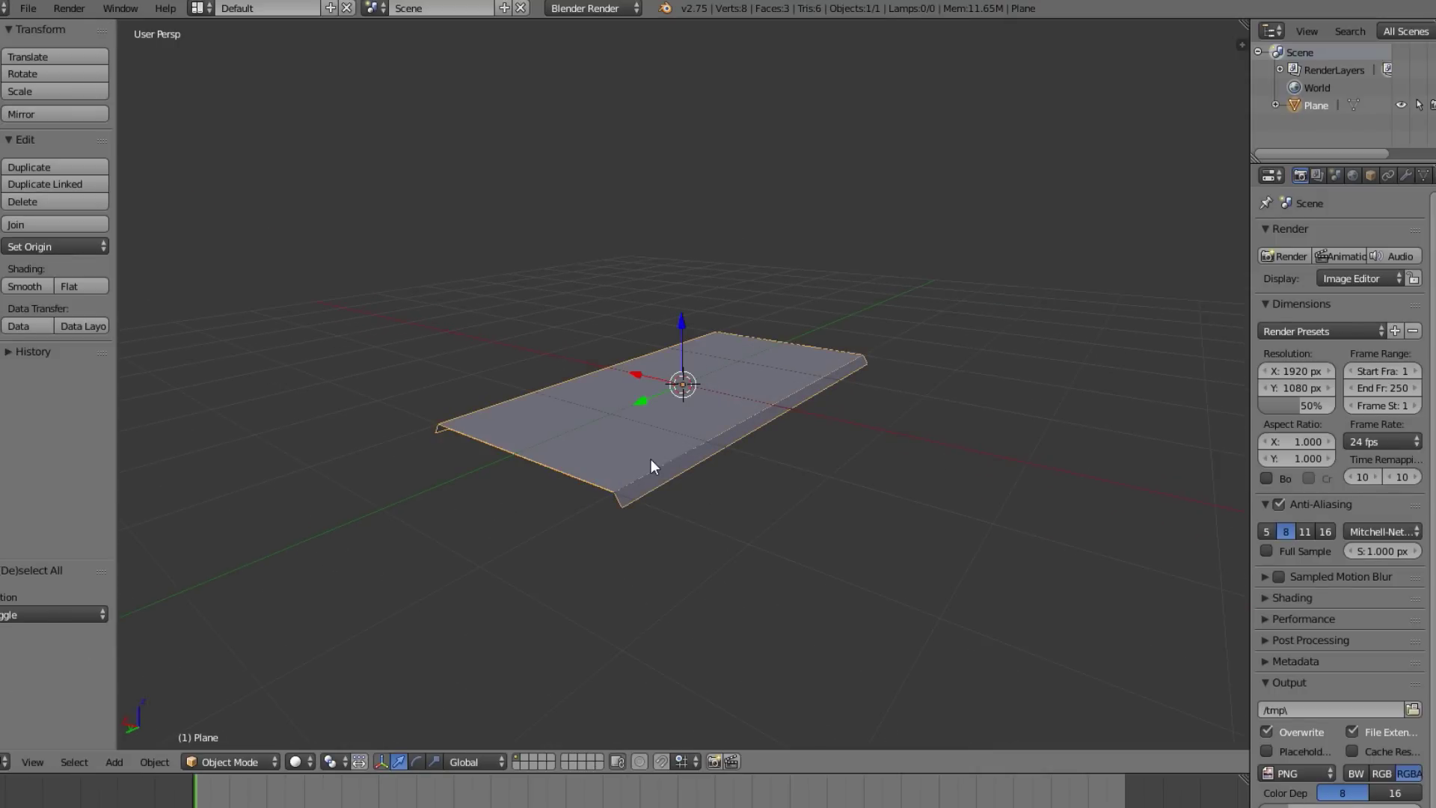
key("Tab")
key("Tab")
key("Tab")
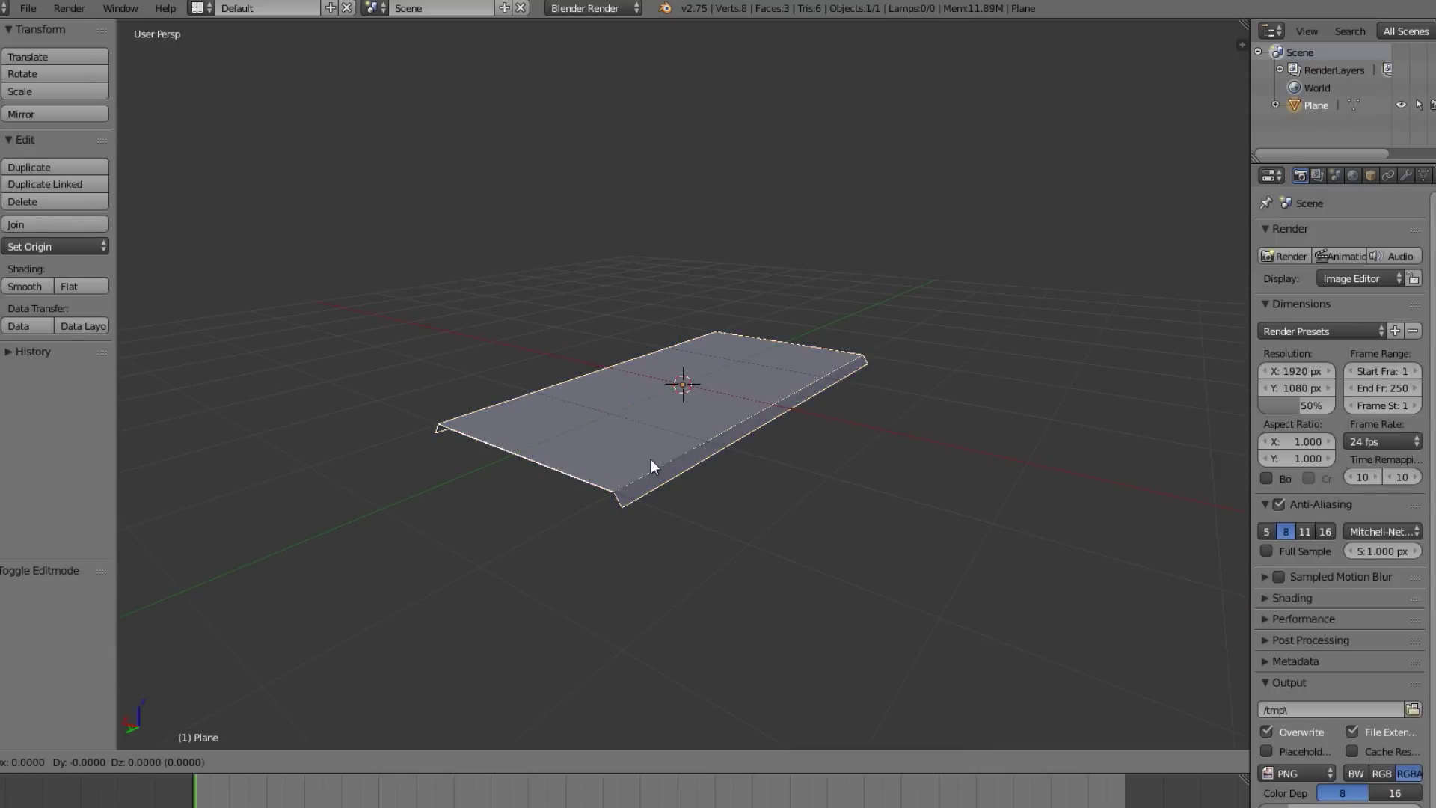
key("Tab")
Select the whole road mesh in Edit Mode and move it up along Z by about 0.097.
key("Tab")
key("a")
key("a")
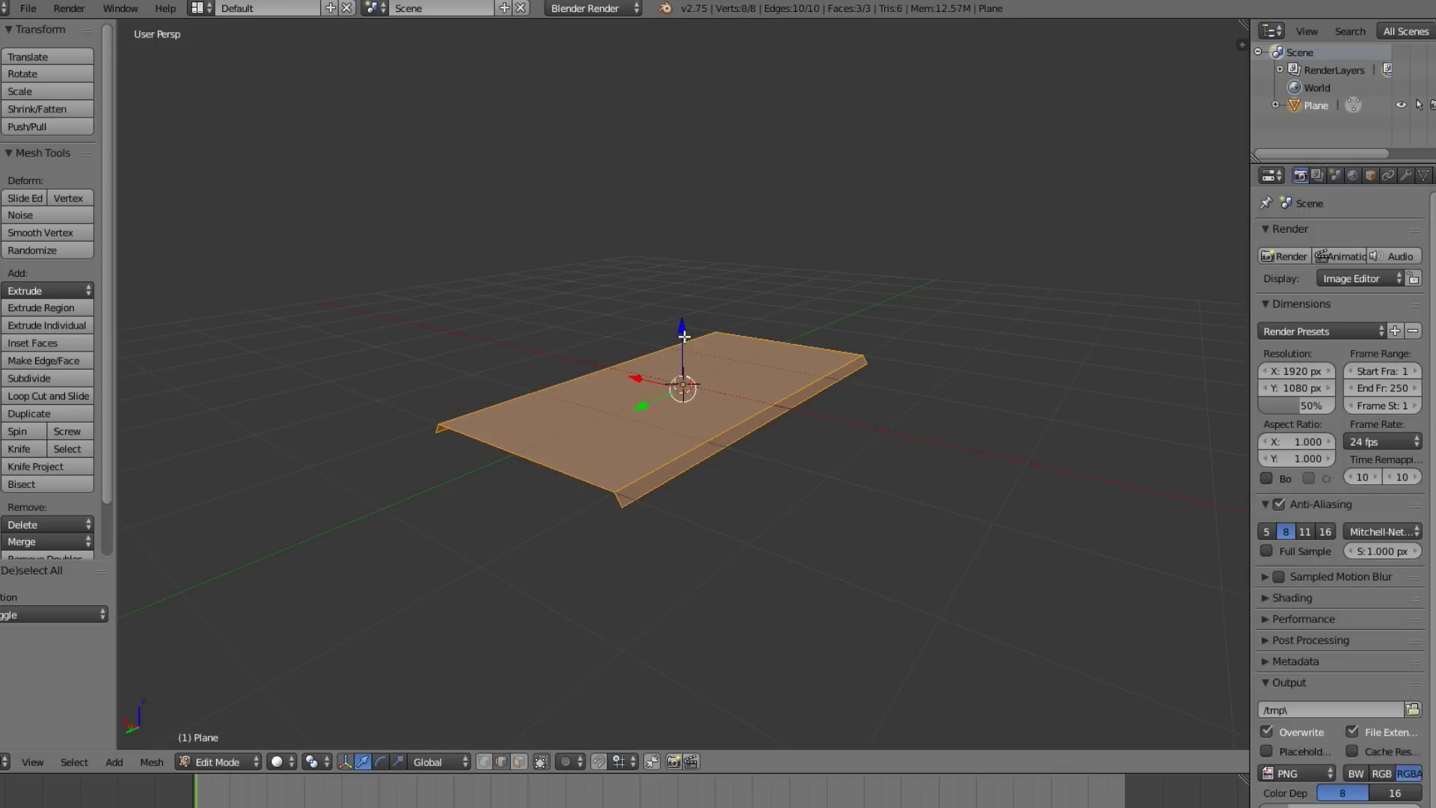
key("g")
key("z")
left_click(699, 327)
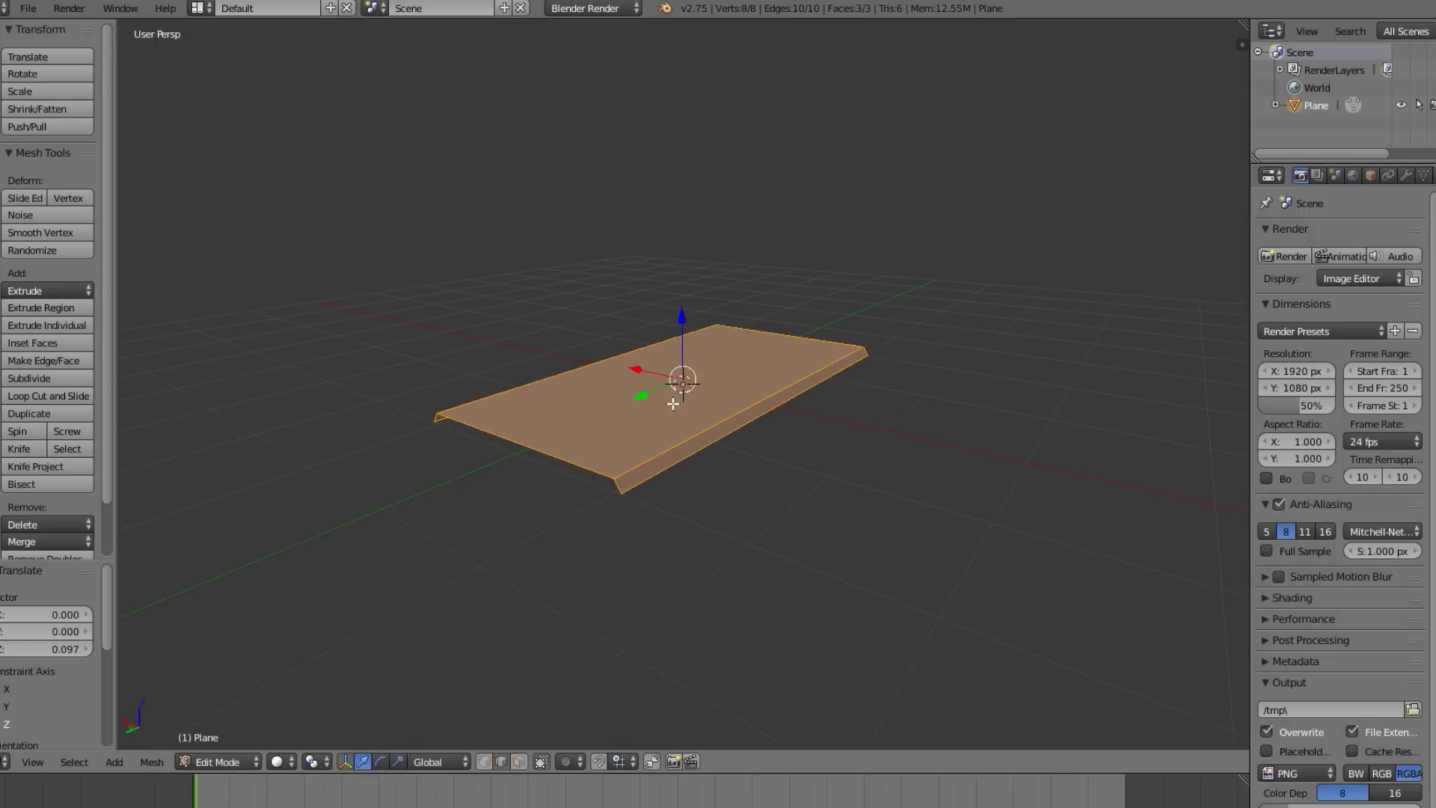
middle_click_drag(695, 403, 747, 384)
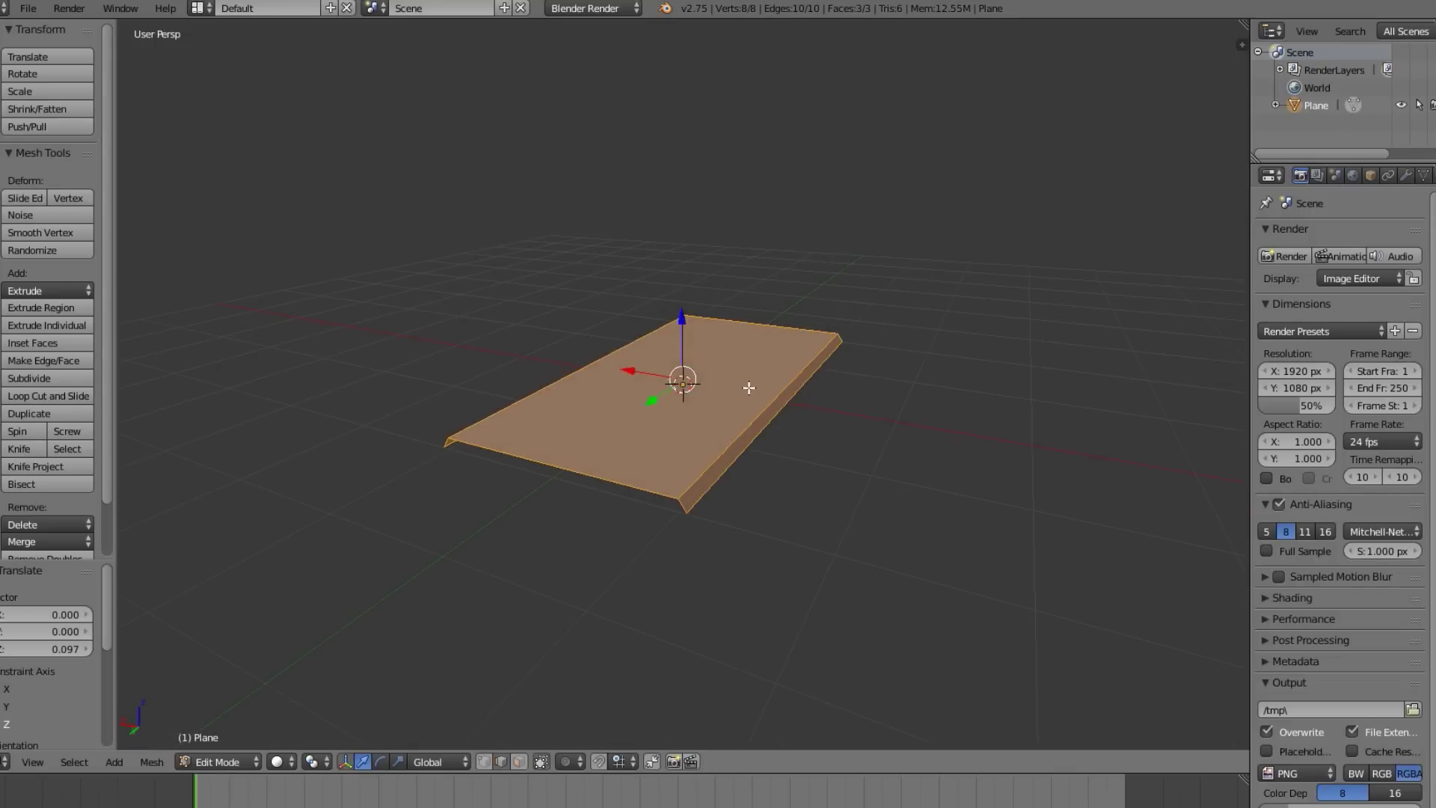
key("Tab")
key("a")
Hide the tool shelf and select the two lower side edges of the road mesh in Edit Mode, viewing them at ground level.
middle_click_drag(613, 571, 723, 409)
key("t")
right_click(722, 410)
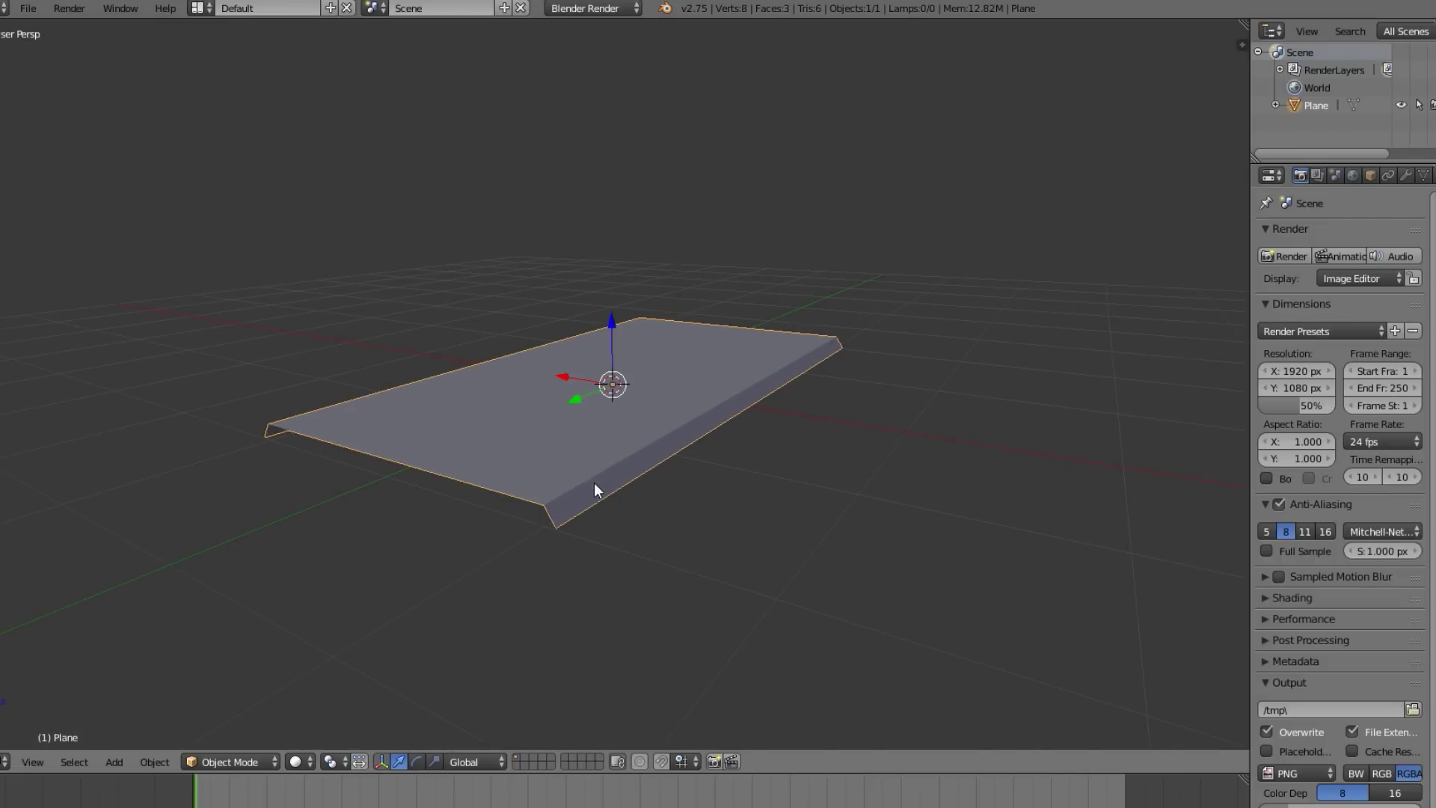
key("Tab")
right_click(609, 495)
right_click(281, 437, "shift")
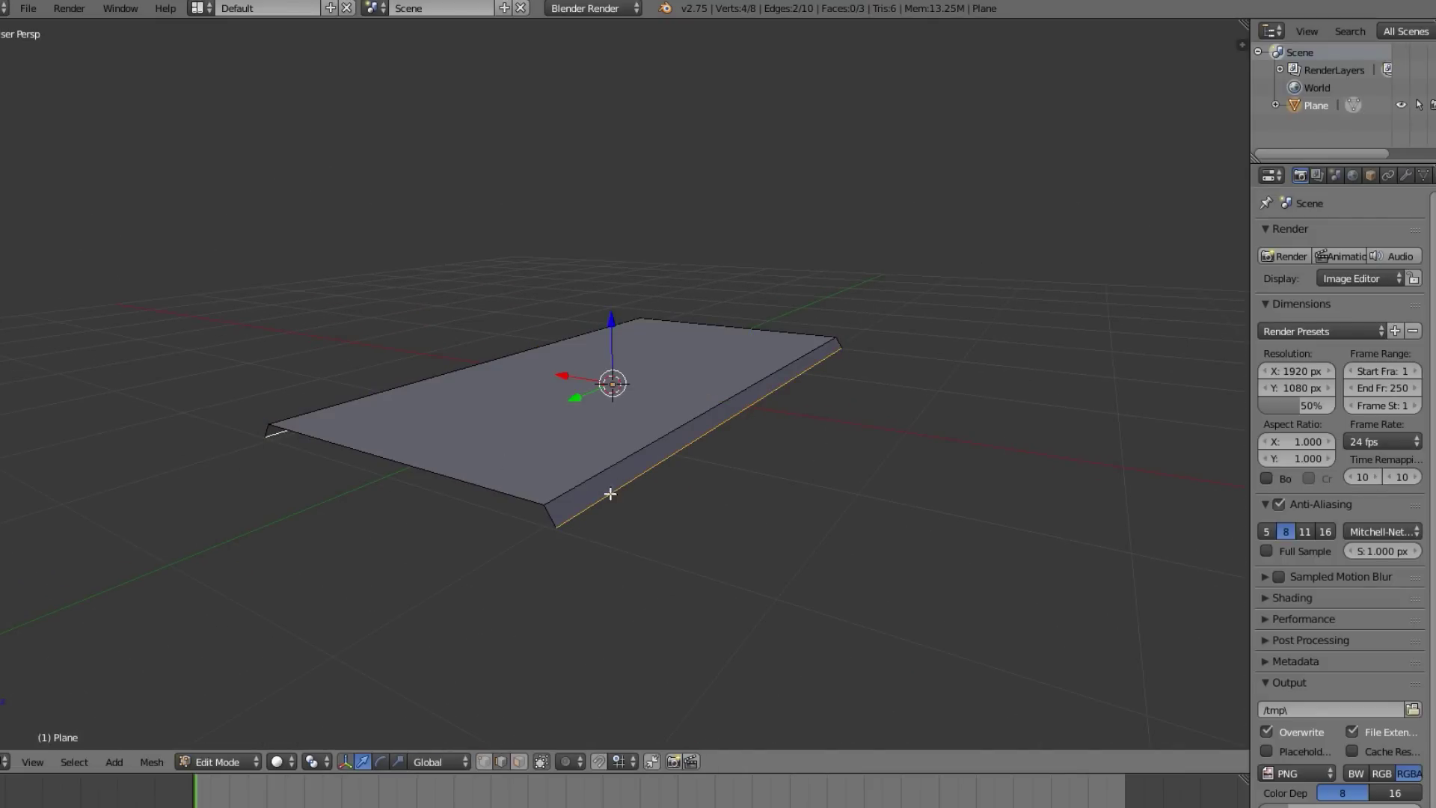
middle_click_drag(610, 493, 352, 596)
middle_click_drag(529, 535, 471, 483)
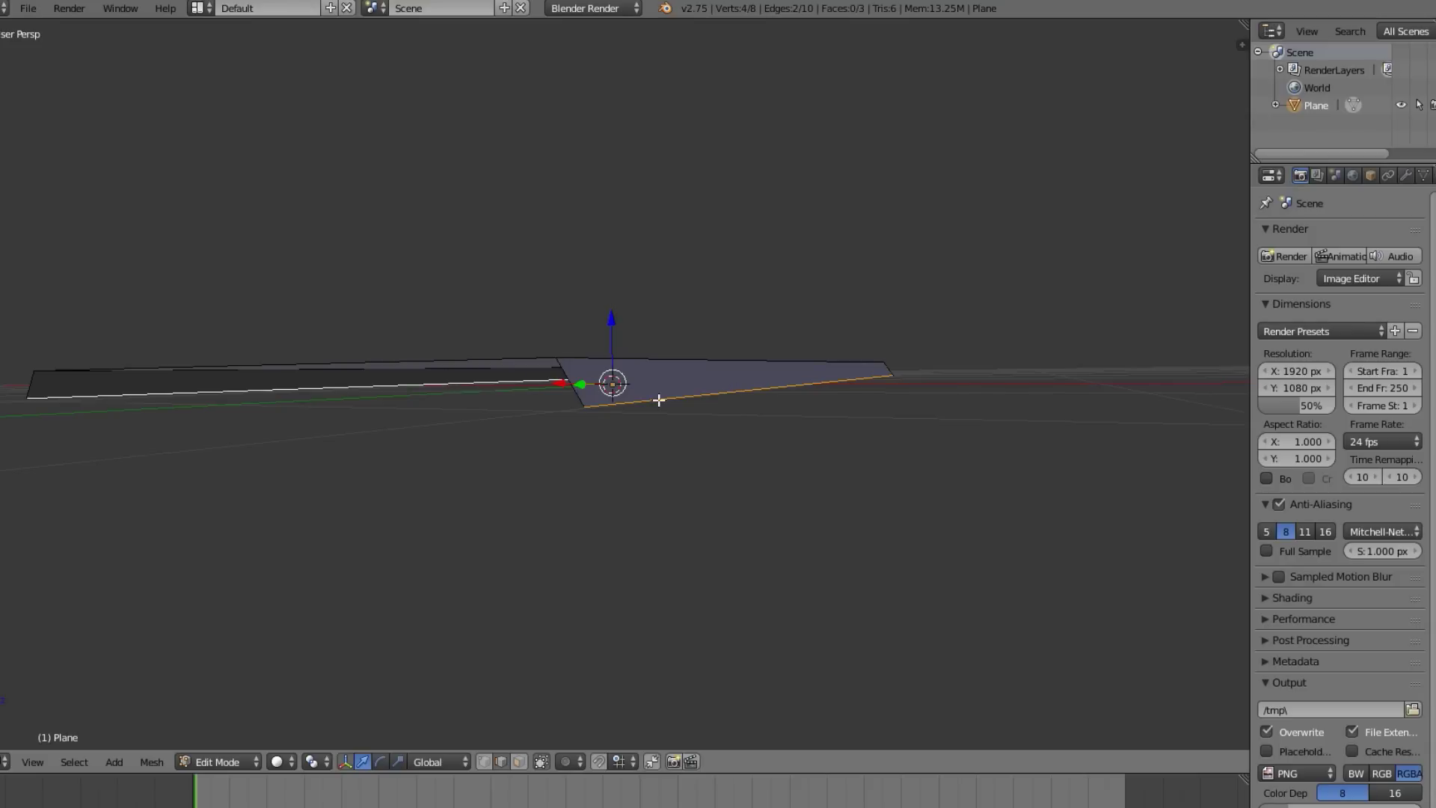
Scale the road's two lower side edges outward by a factor of about 1.018 and return to Object Mode.
middle_click_drag(658, 400, 657, 439)
key("s")
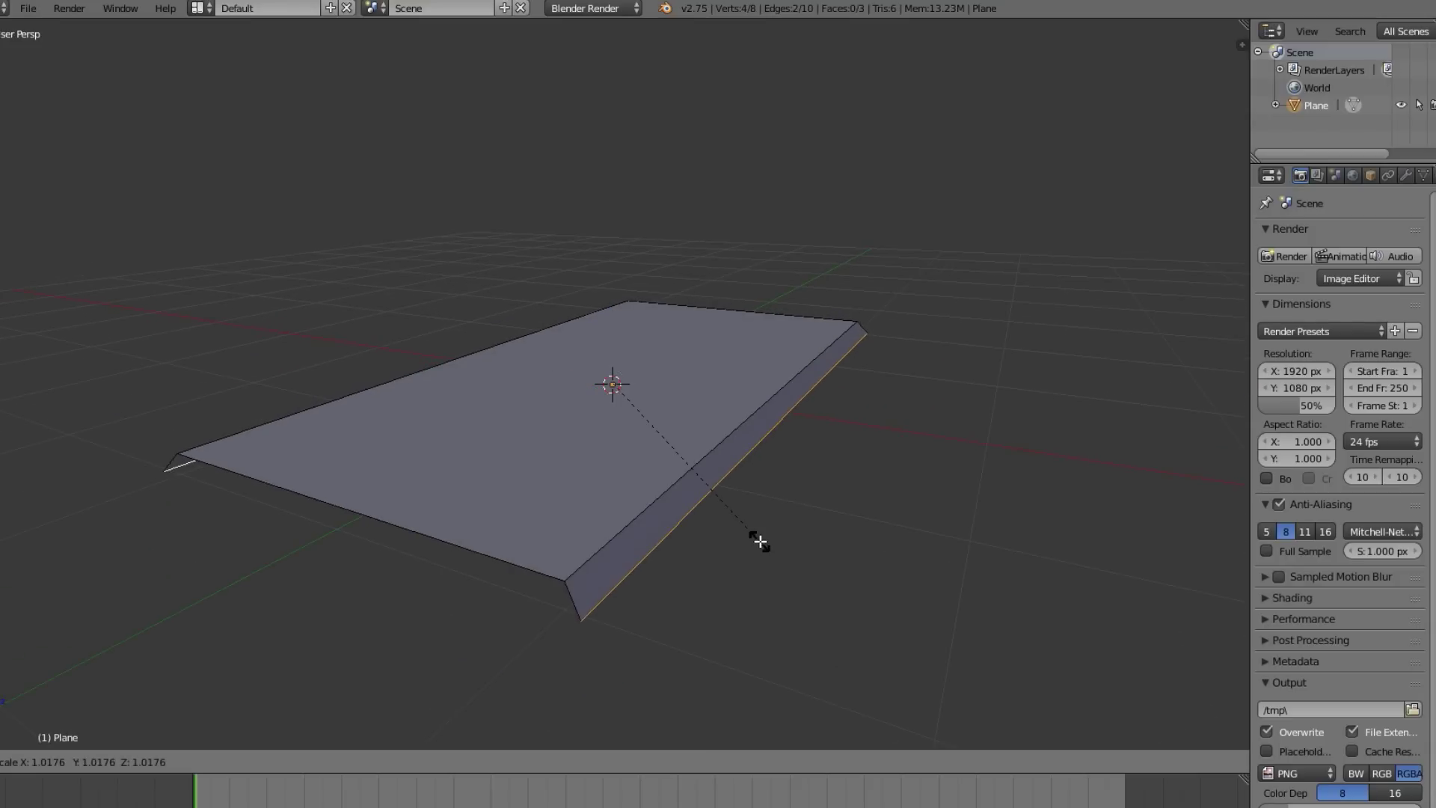
left_click(760, 540)
key("Tab")
scroll(760, 540, "down", 2)
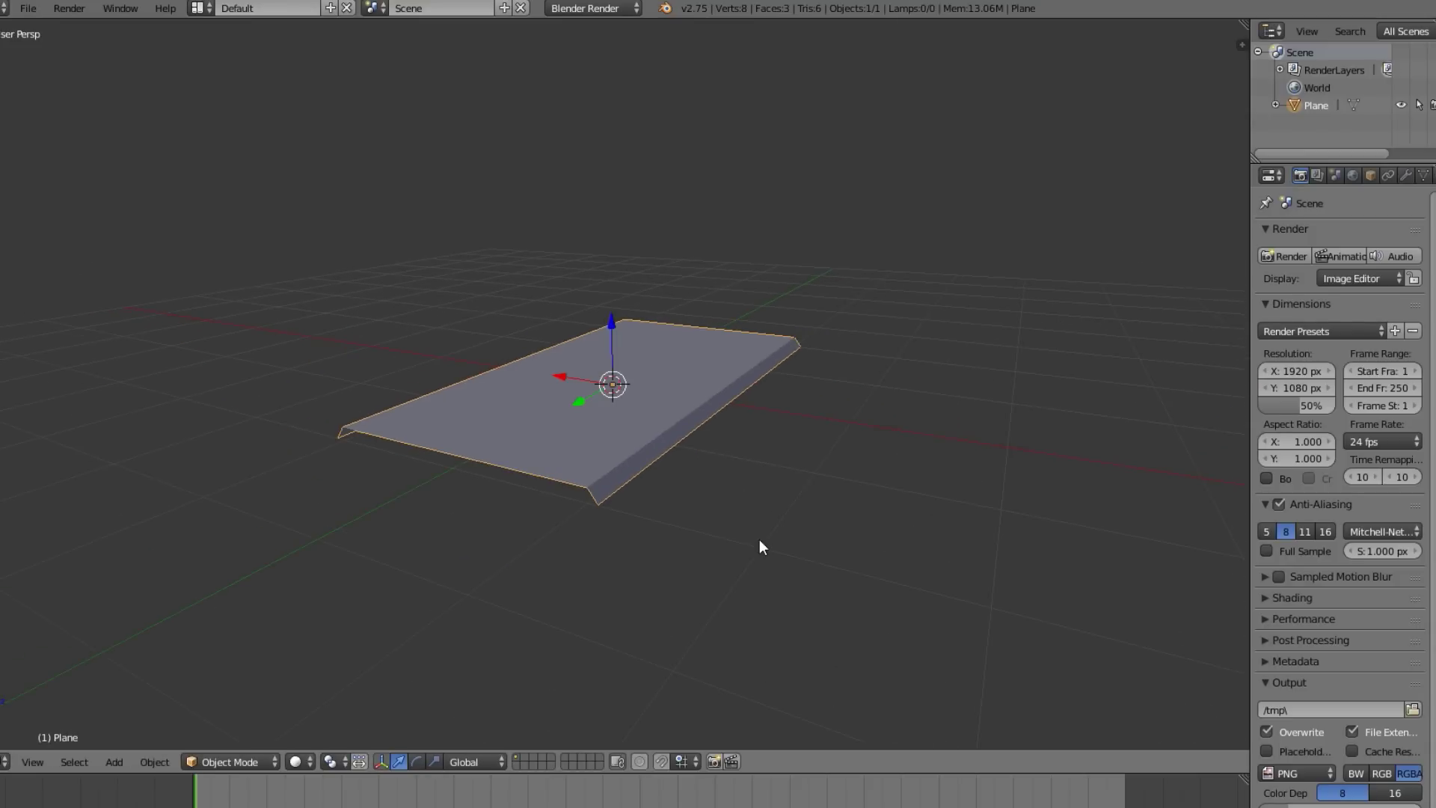
middle_click_drag(760, 539, 737, 570)
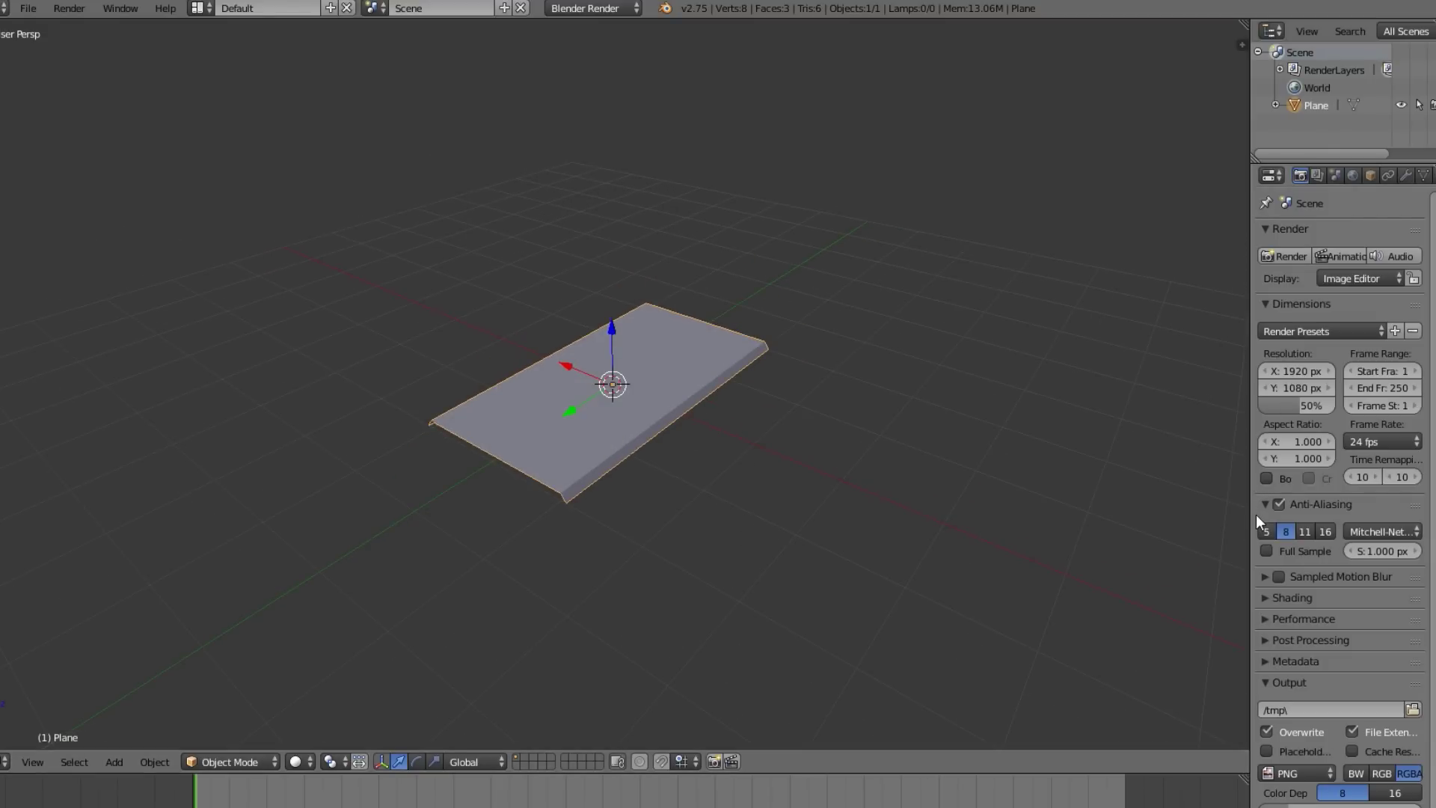
Widen the properties area and switch the render engine to Blender Game.
left_click_drag(1250, 515, 1178, 504)
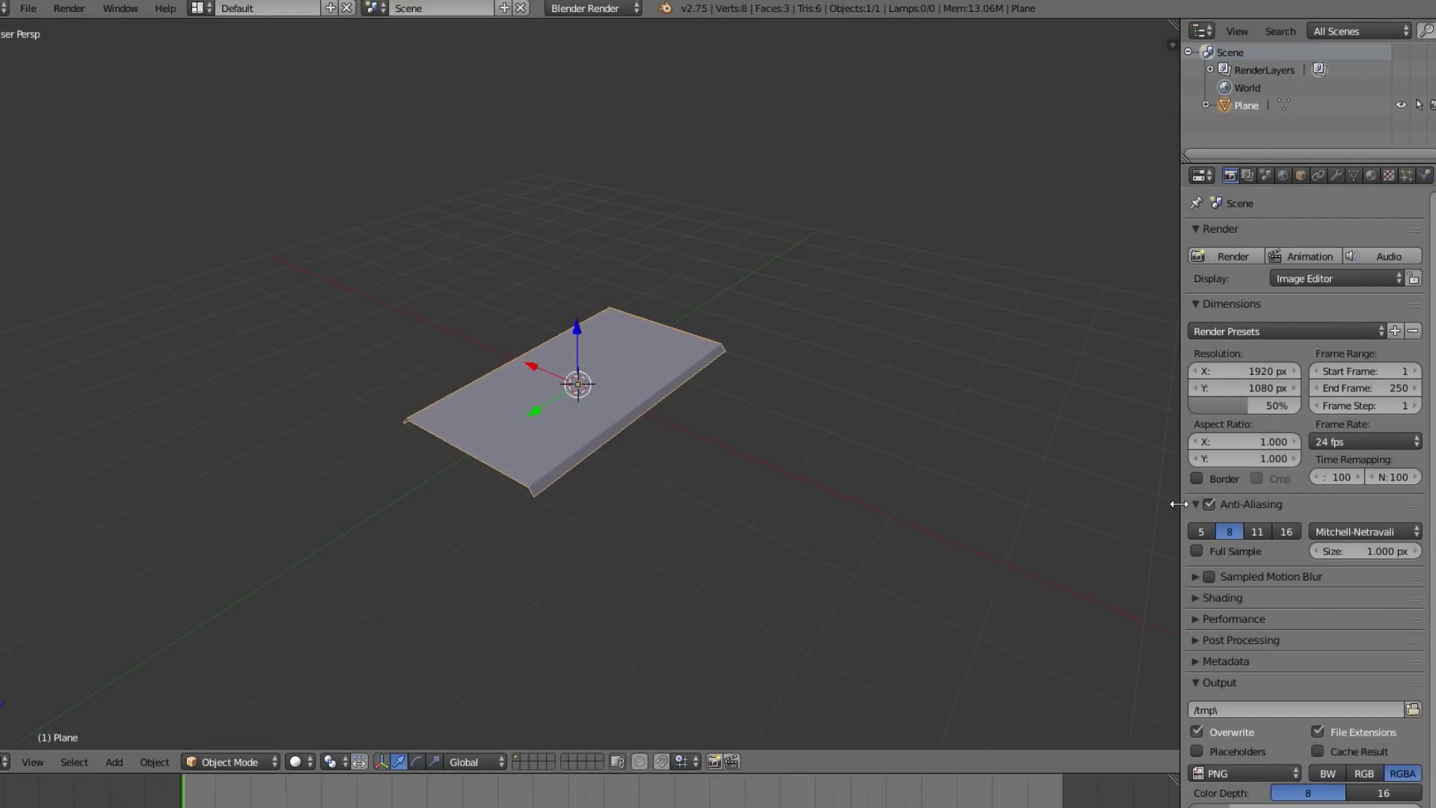
left_click(610, 8)
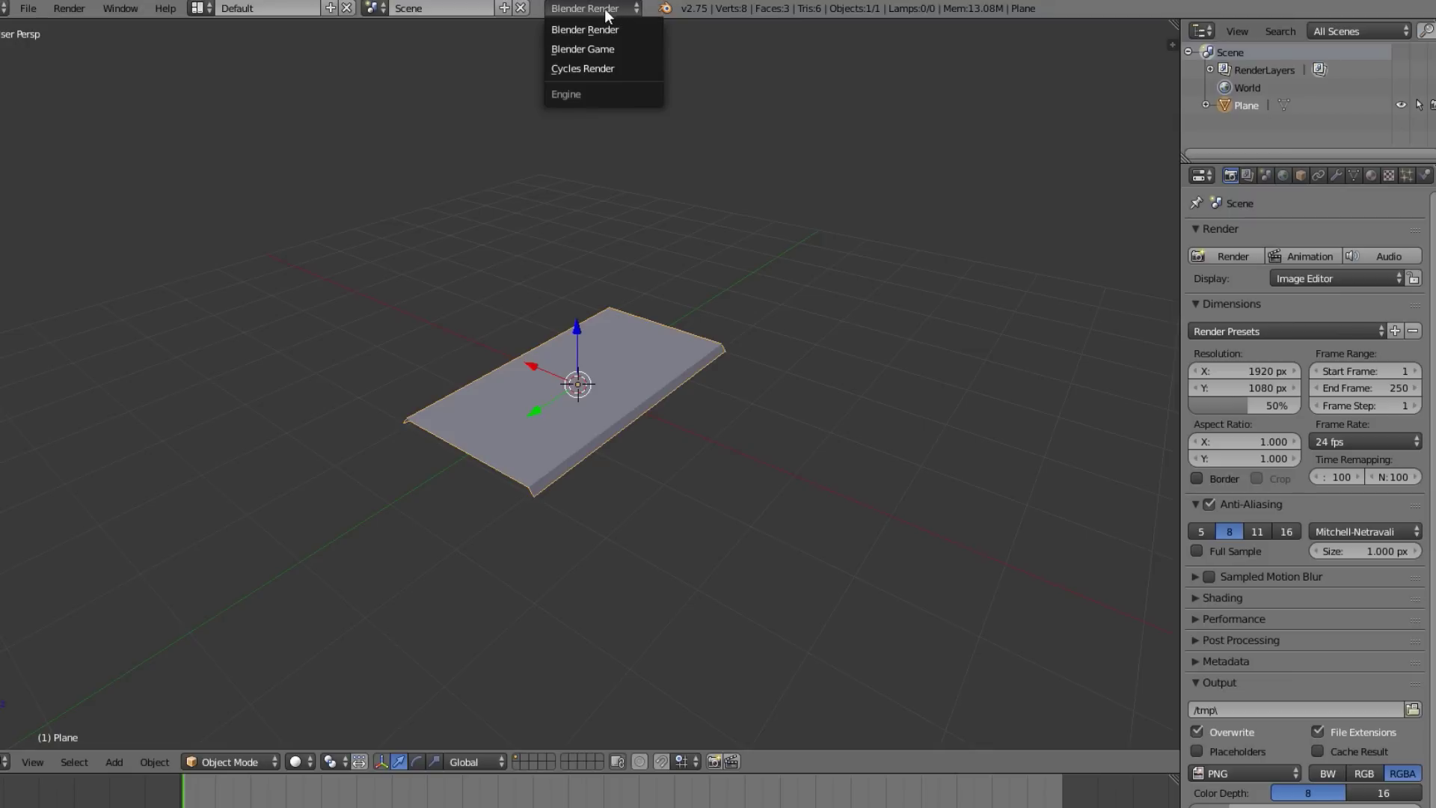
left_click(620, 50)
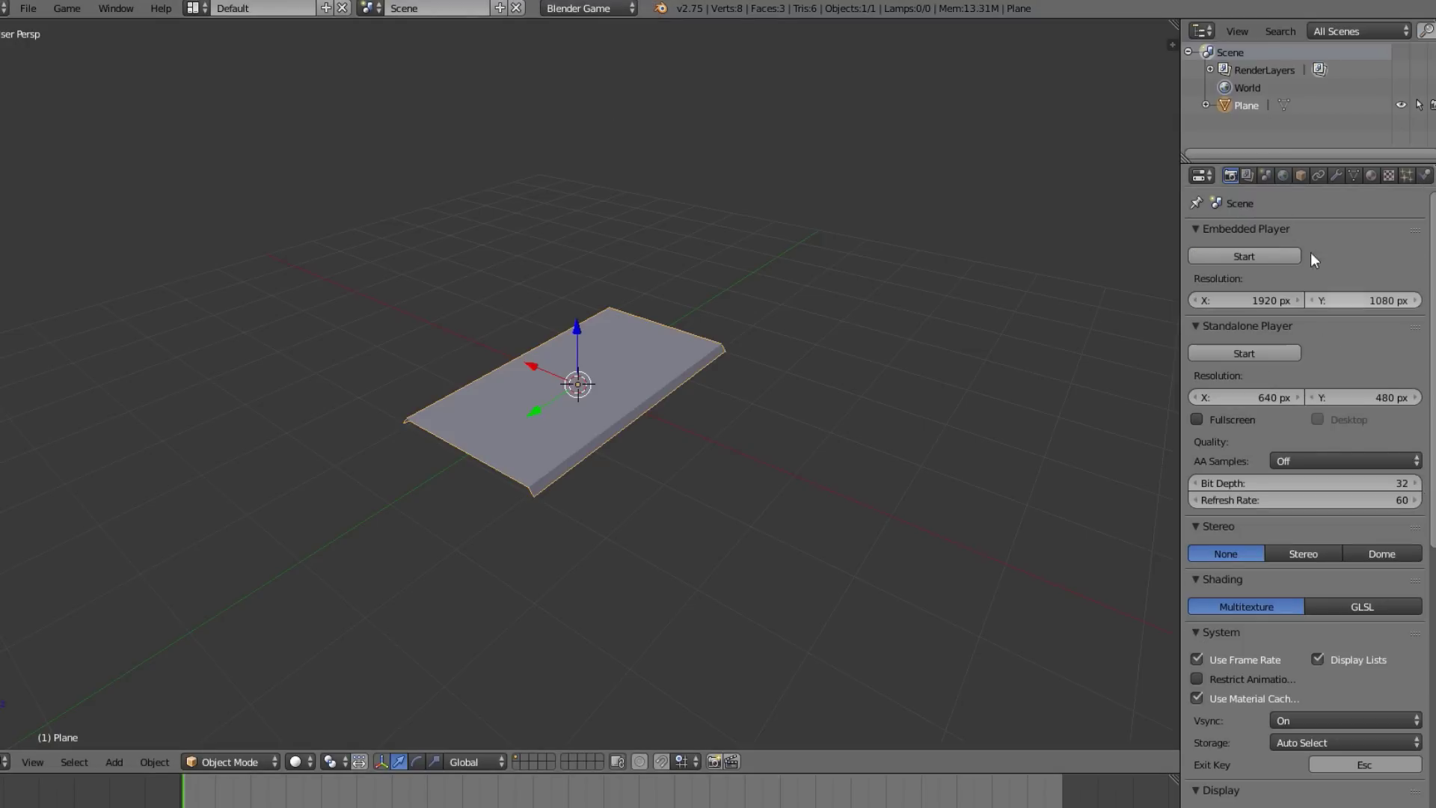
Add a new material to the road plane, set its specular intensity to 0 and name it Road.
left_click(1371, 175)
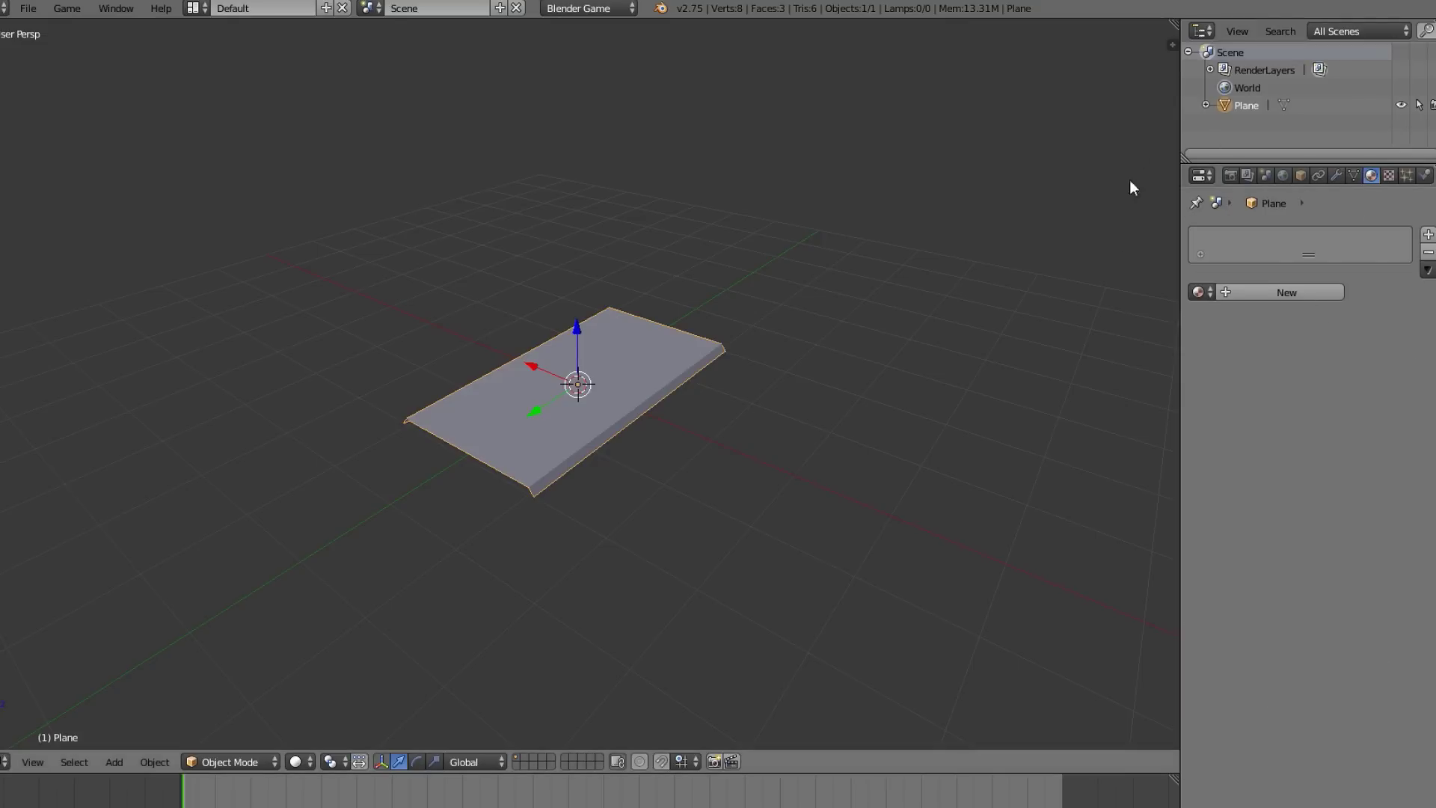
left_click(1312, 293)
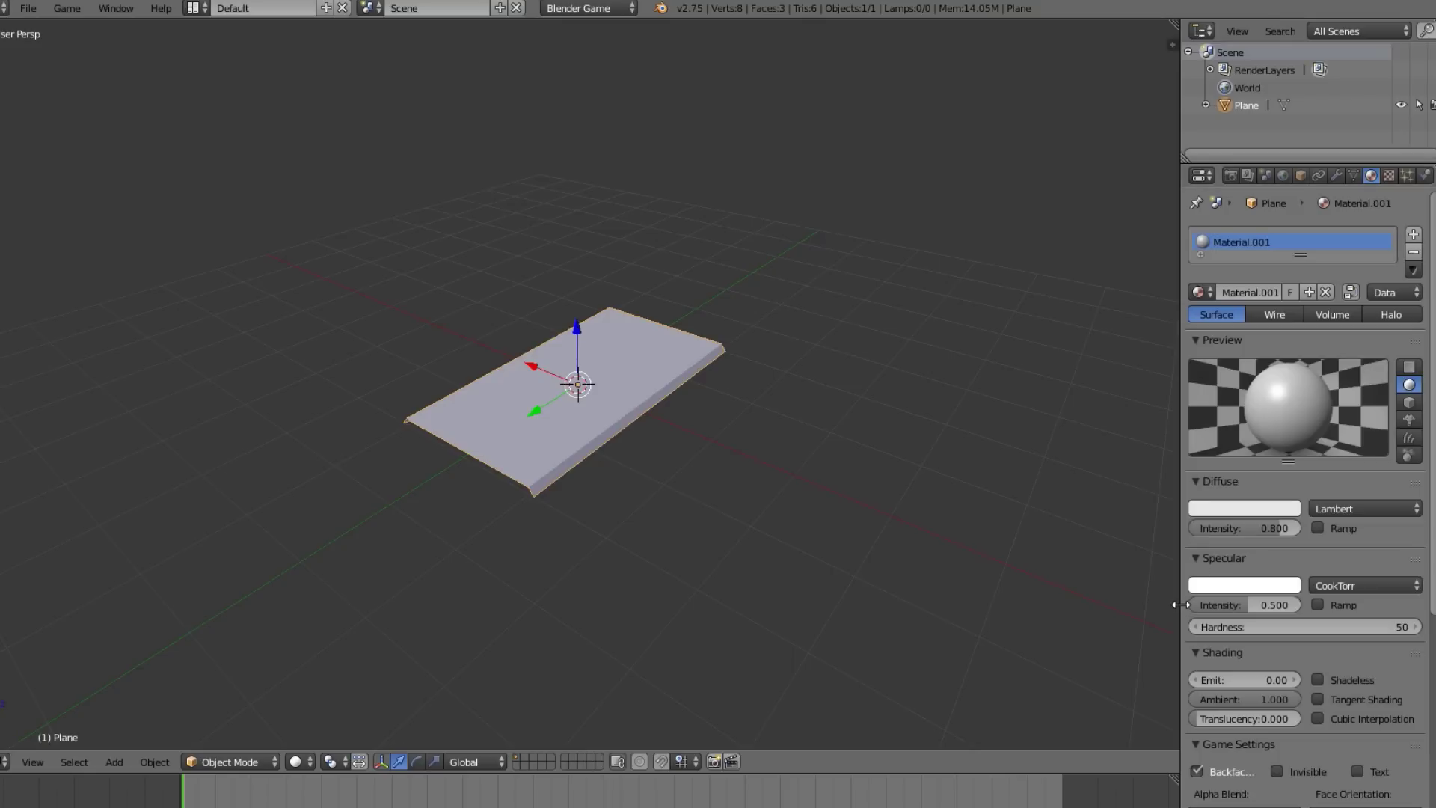
mouse_move(1180, 599)
left_mouse_down()
mouse_move(1152, 598)
mouse_move(1212, 597)
left_mouse_up()
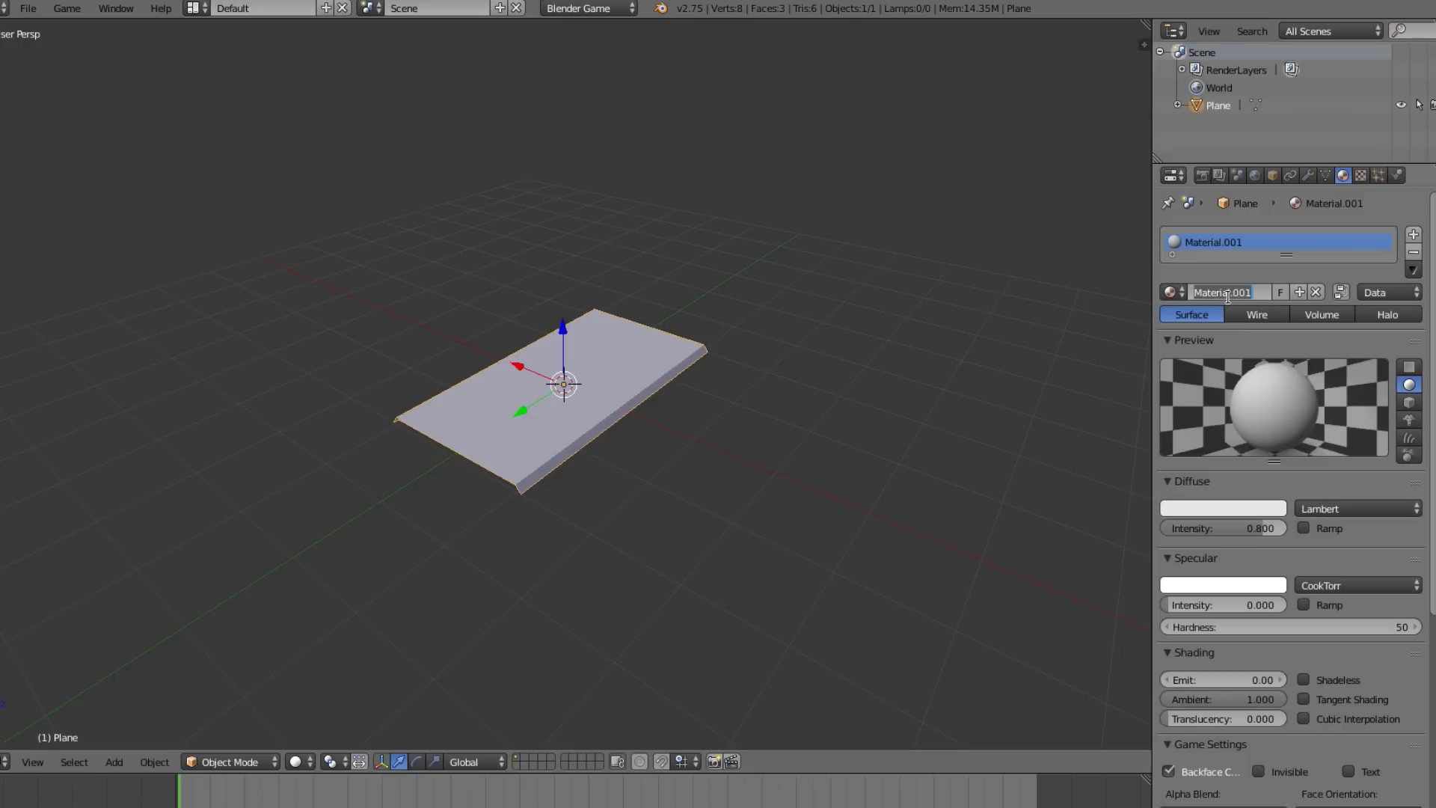
type("r")
key("Return")
Add an image texture to the Road material using RoadsDirt0089_2_S.jpg from the Downloads folder.
middle_click_drag(455, 329, 718, 374)
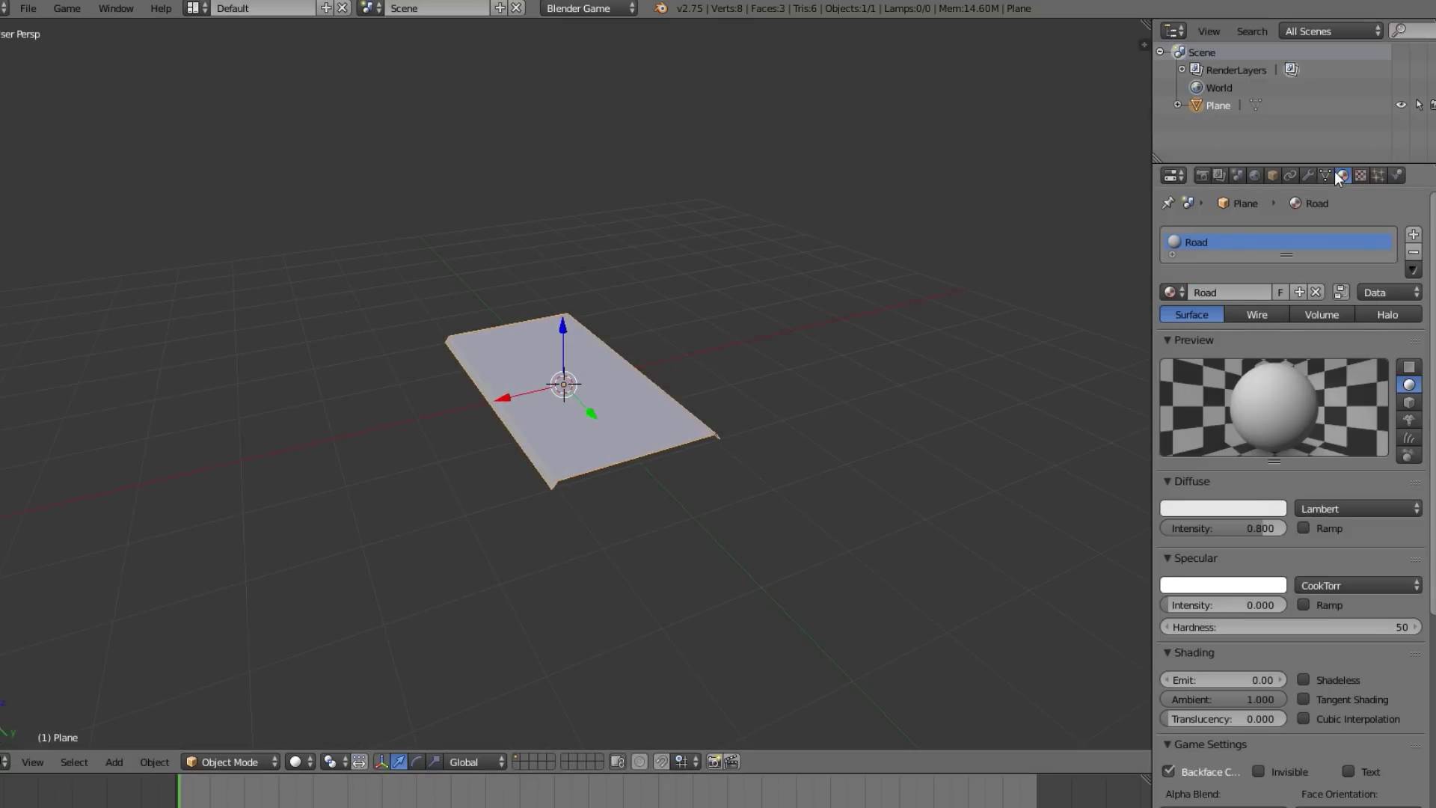
left_click(1361, 173)
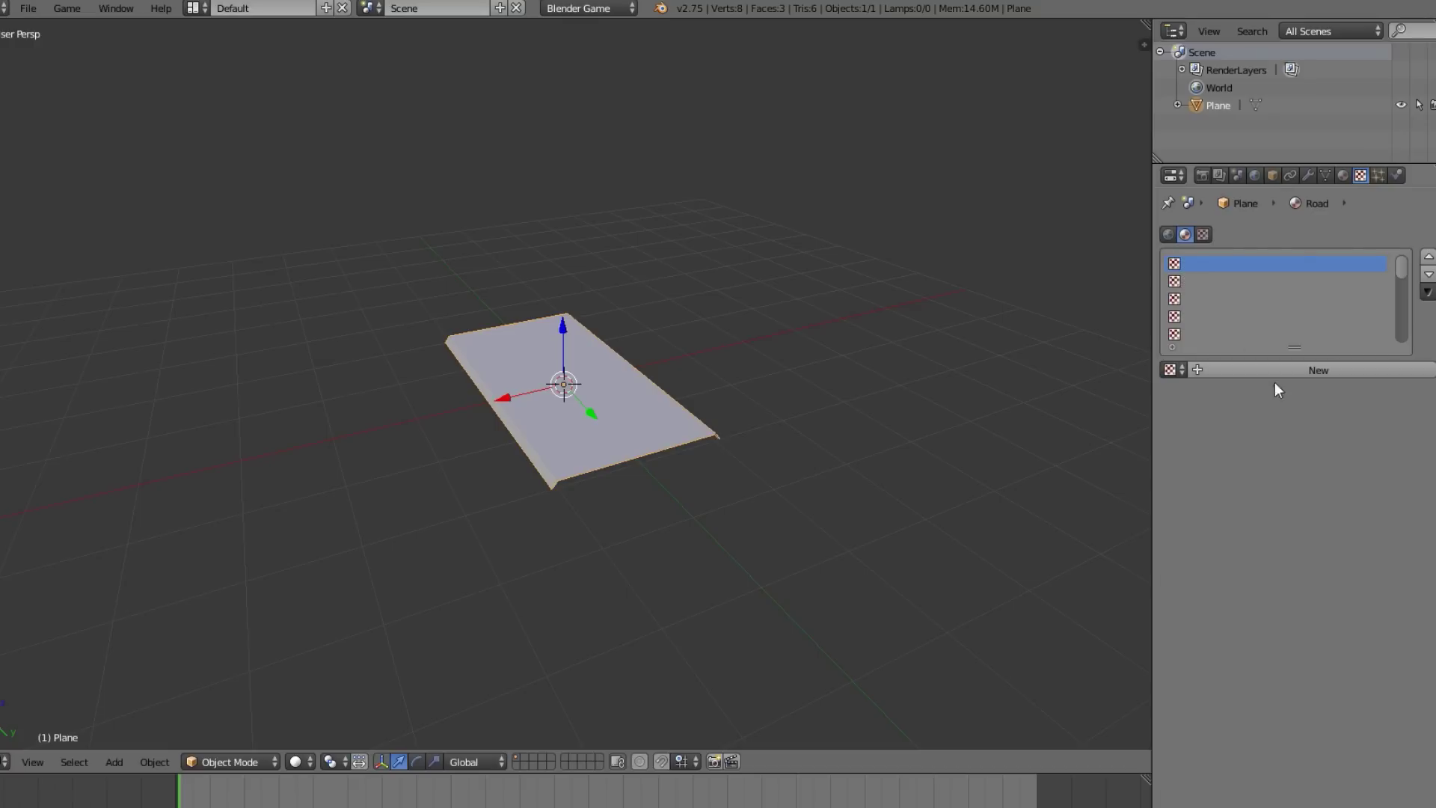
left_click(1309, 371)
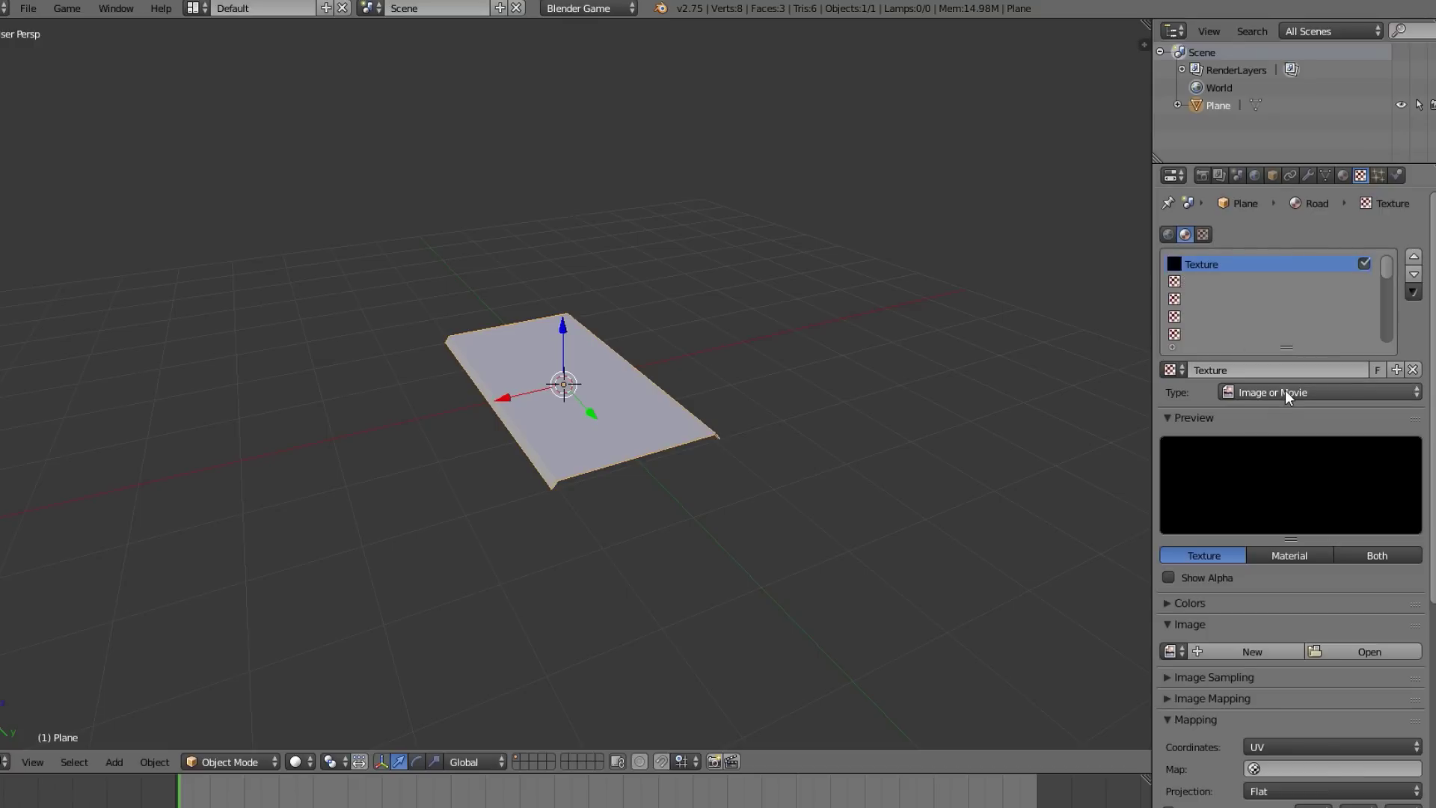
left_click(1383, 652)
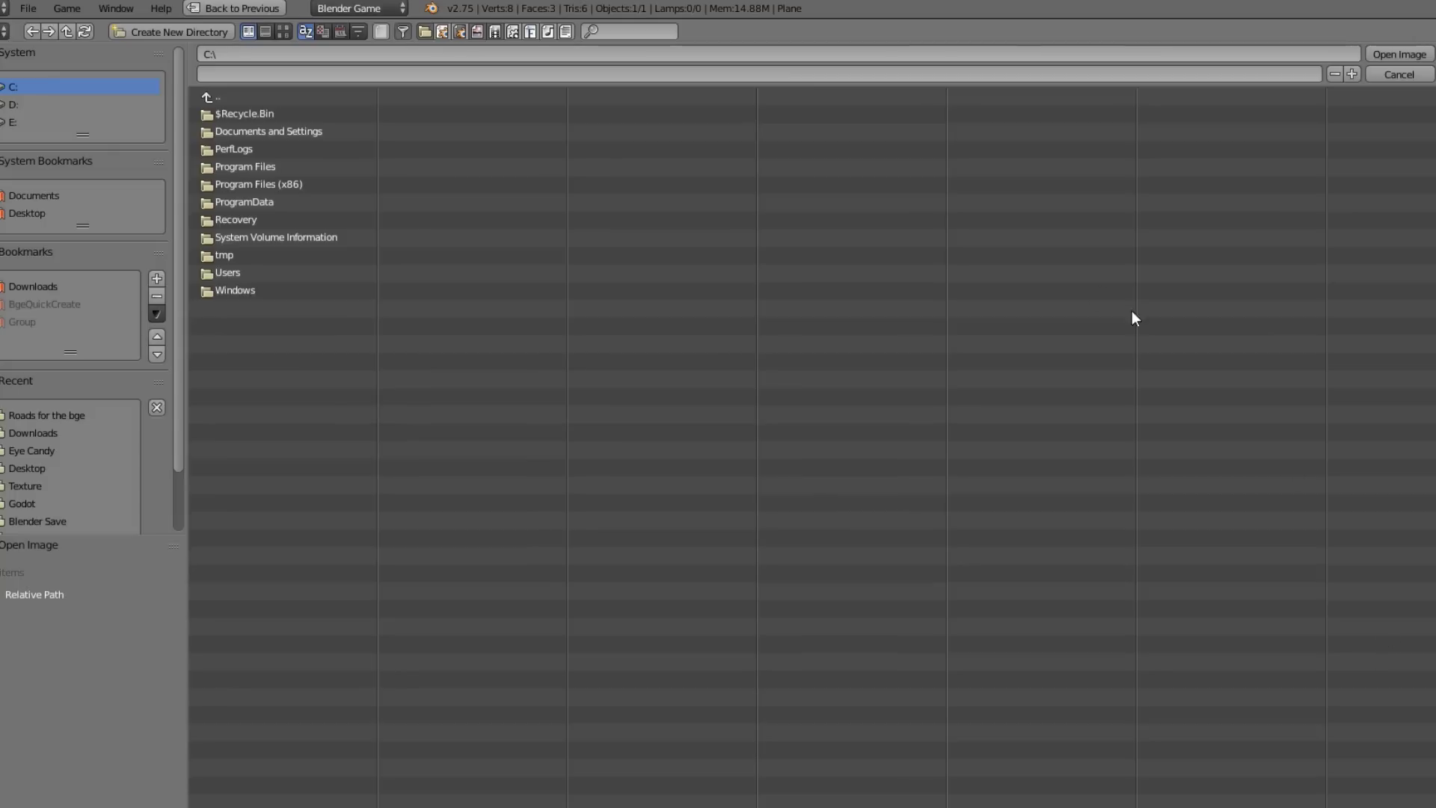
left_click(50, 437)
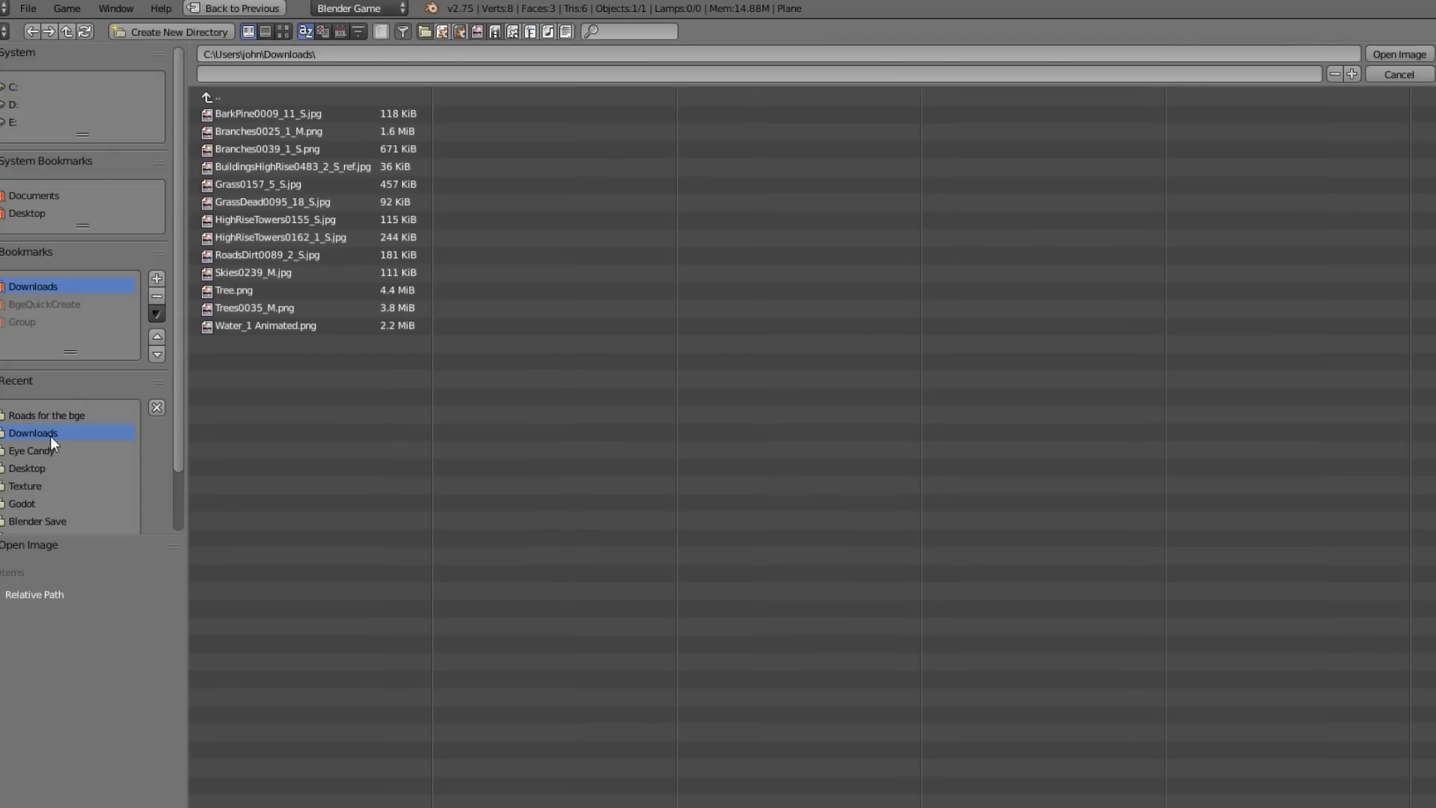
left_click(283, 32)
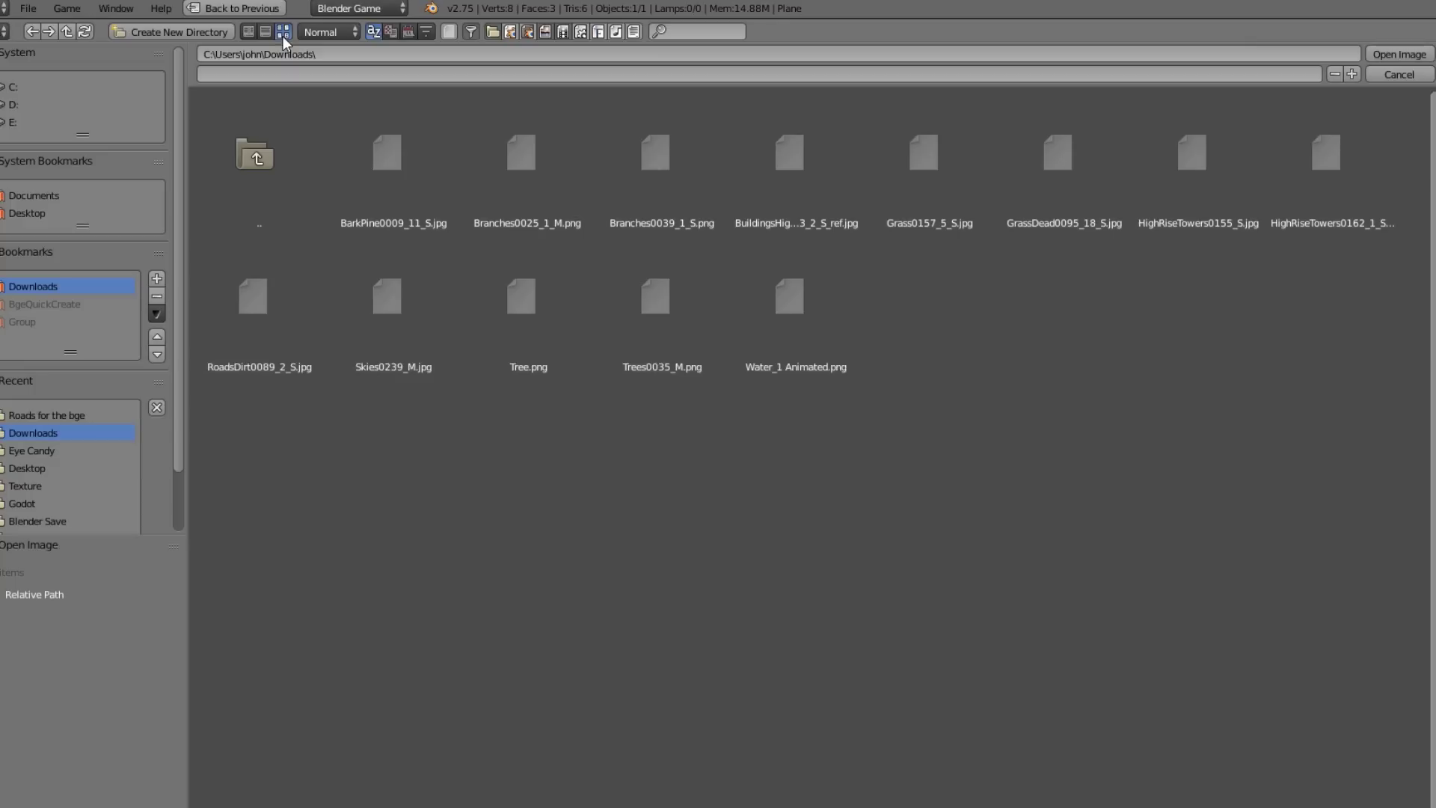
left_click(251, 298)
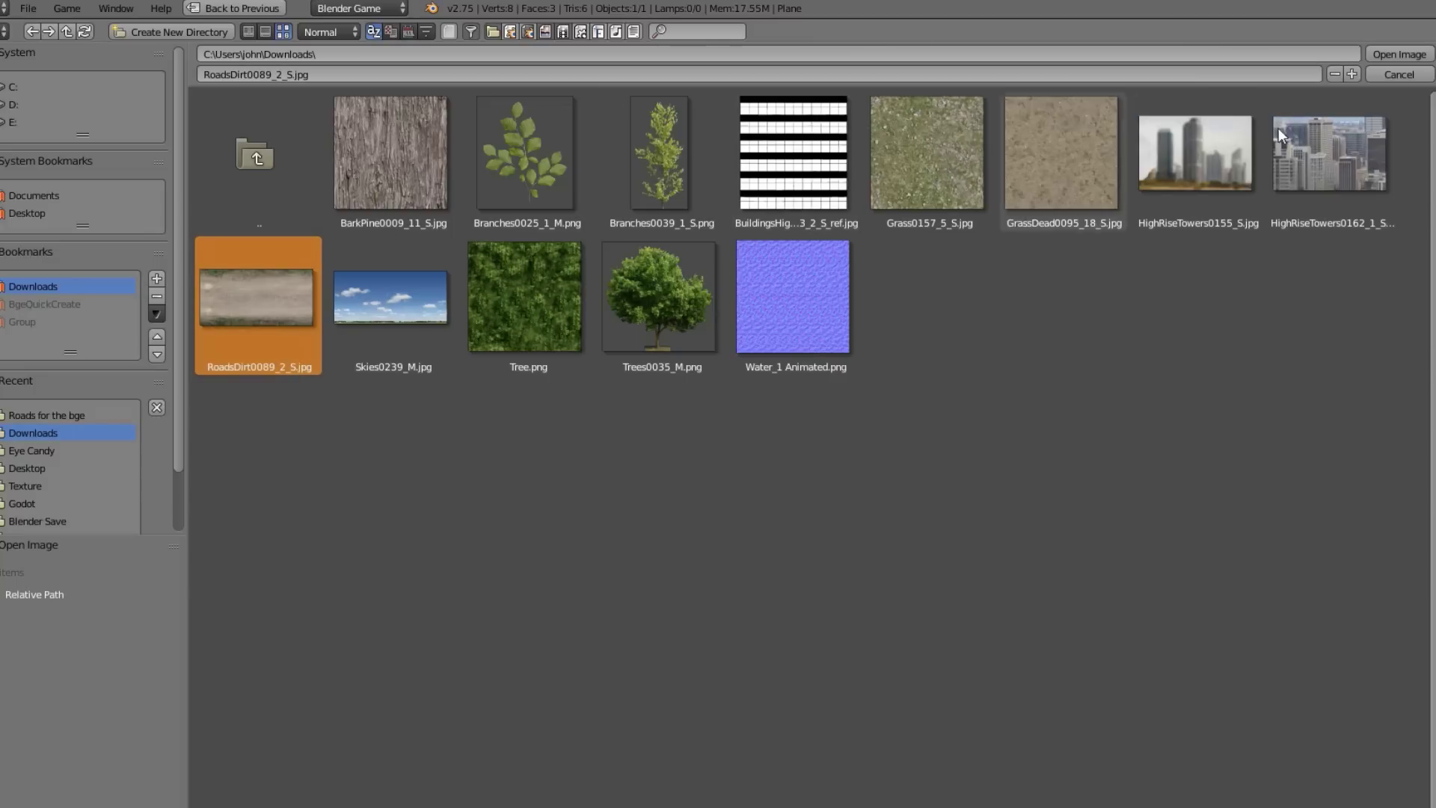
left_click(1375, 54)
Set the viewport shading to Texture and its shading mode to GLSL.
scroll(743, 314, "up", 5)
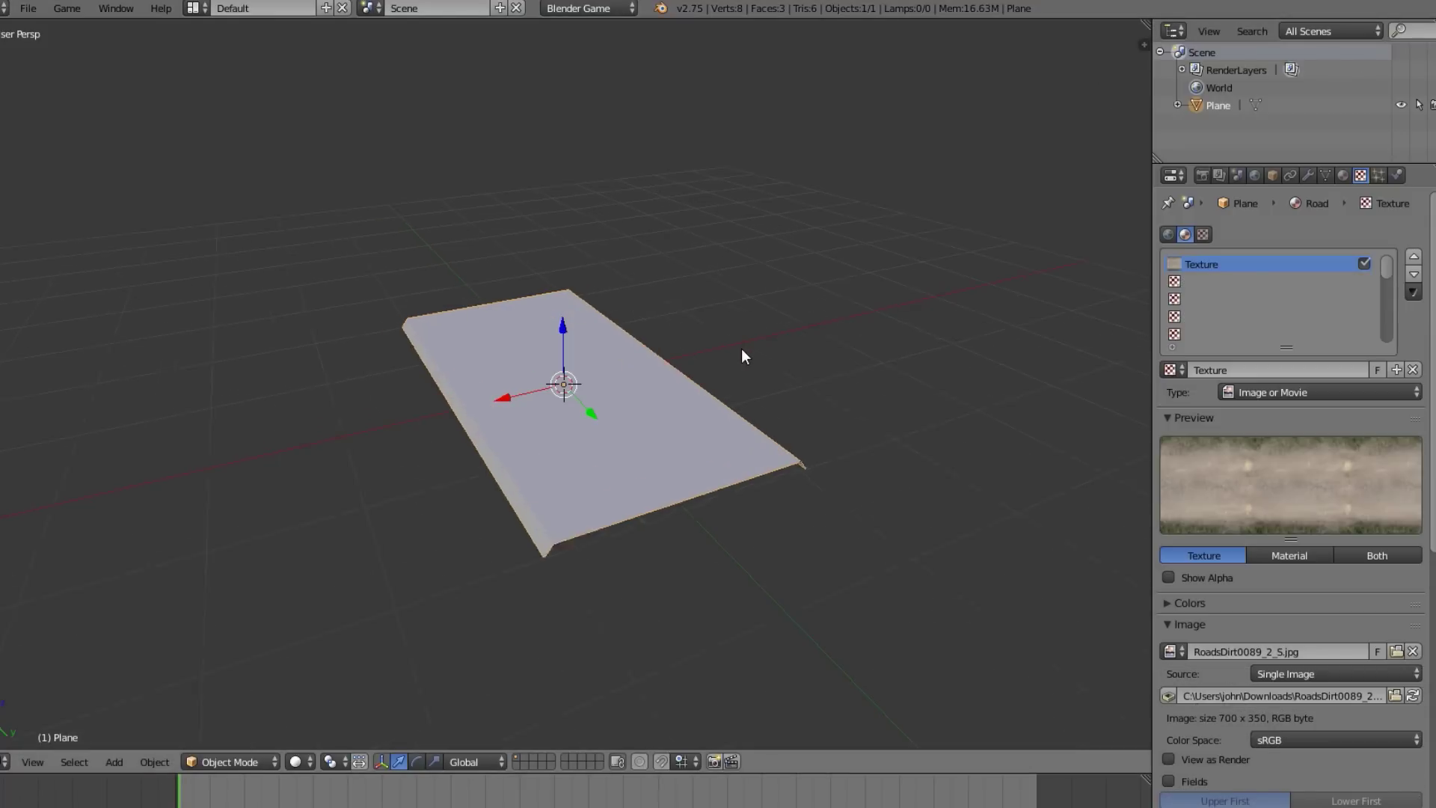
middle_click_drag(777, 335, 818, 330)
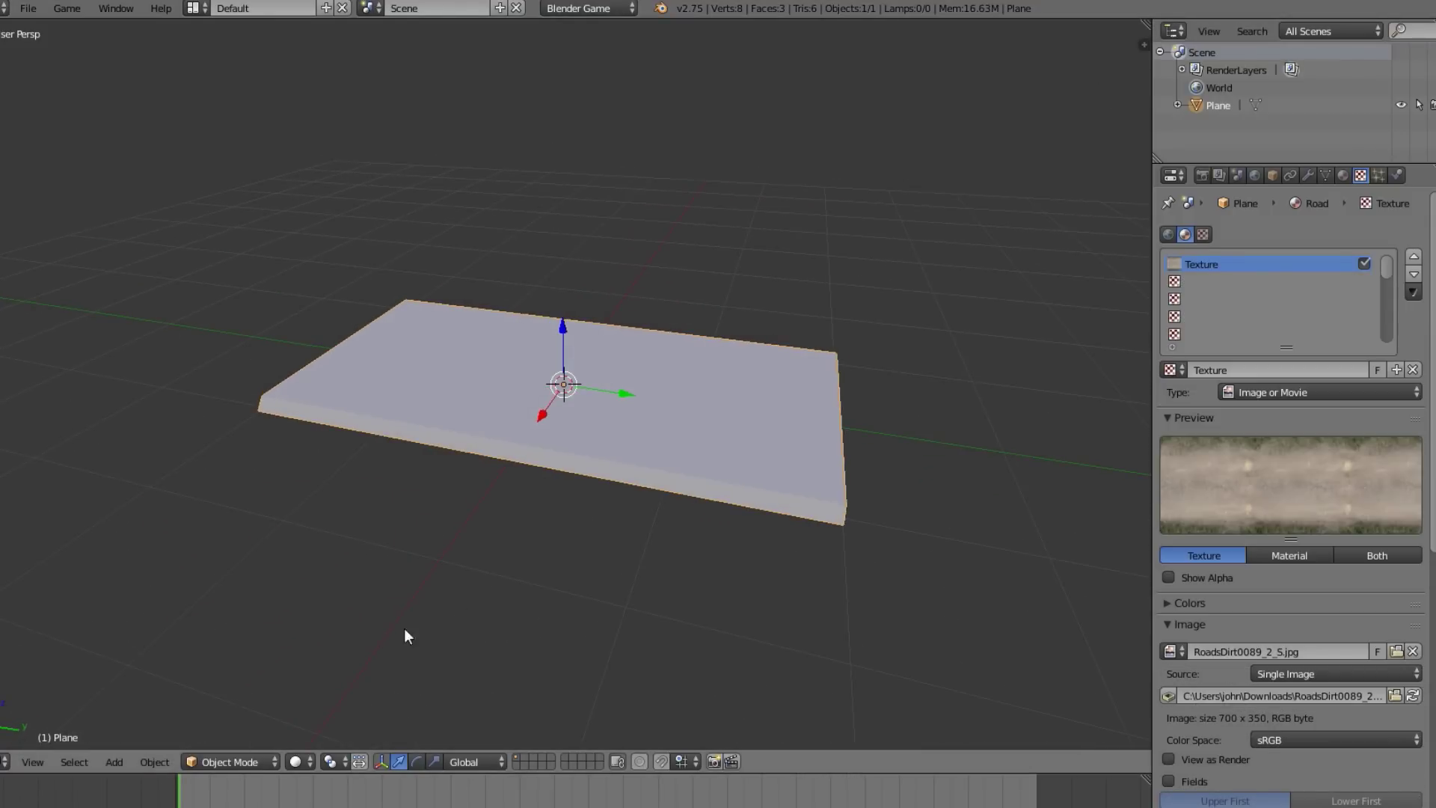
middle_click_drag(405, 635, 640, 449)
middle_click_drag(515, 450, 585, 463)
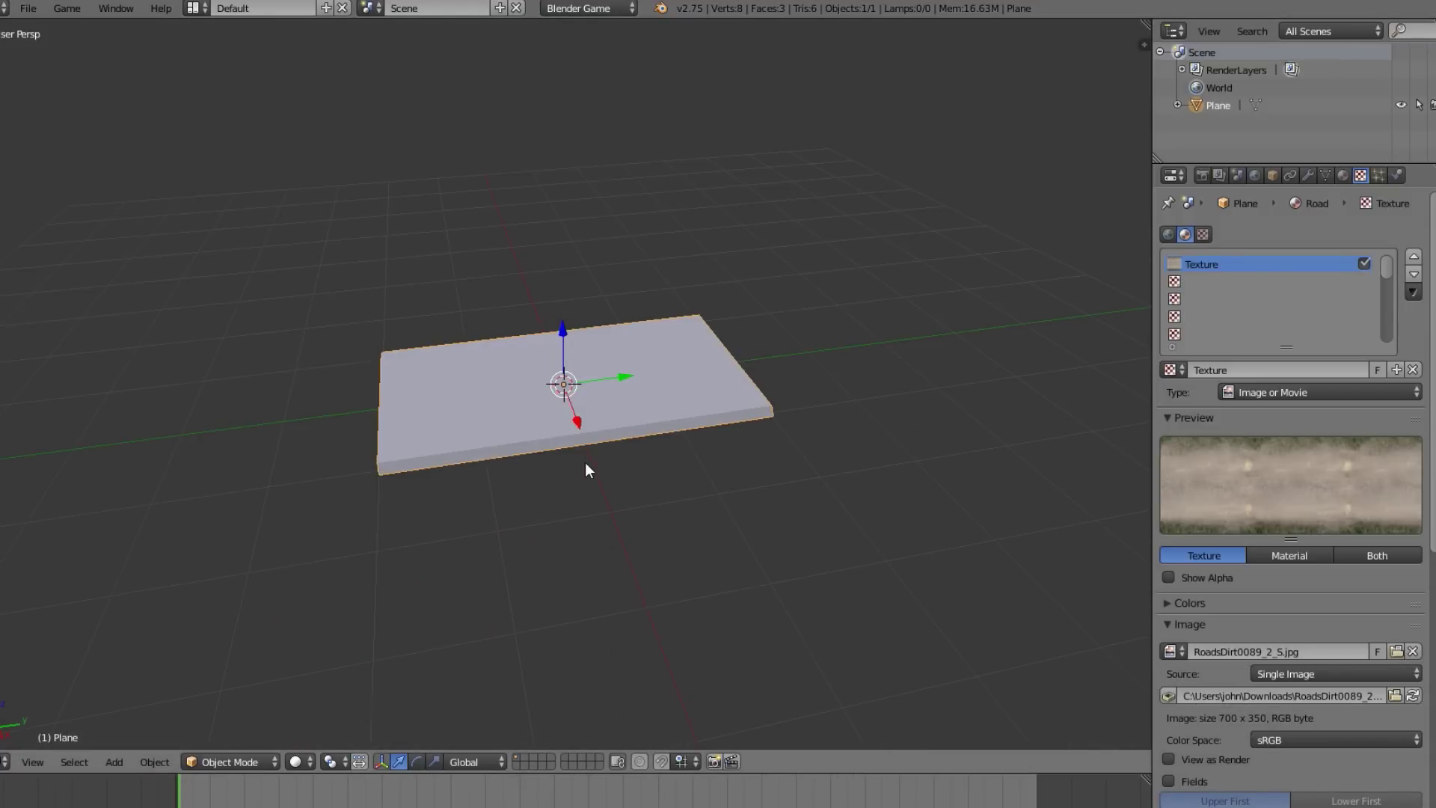
left_click(315, 761)
left_click(338, 679)
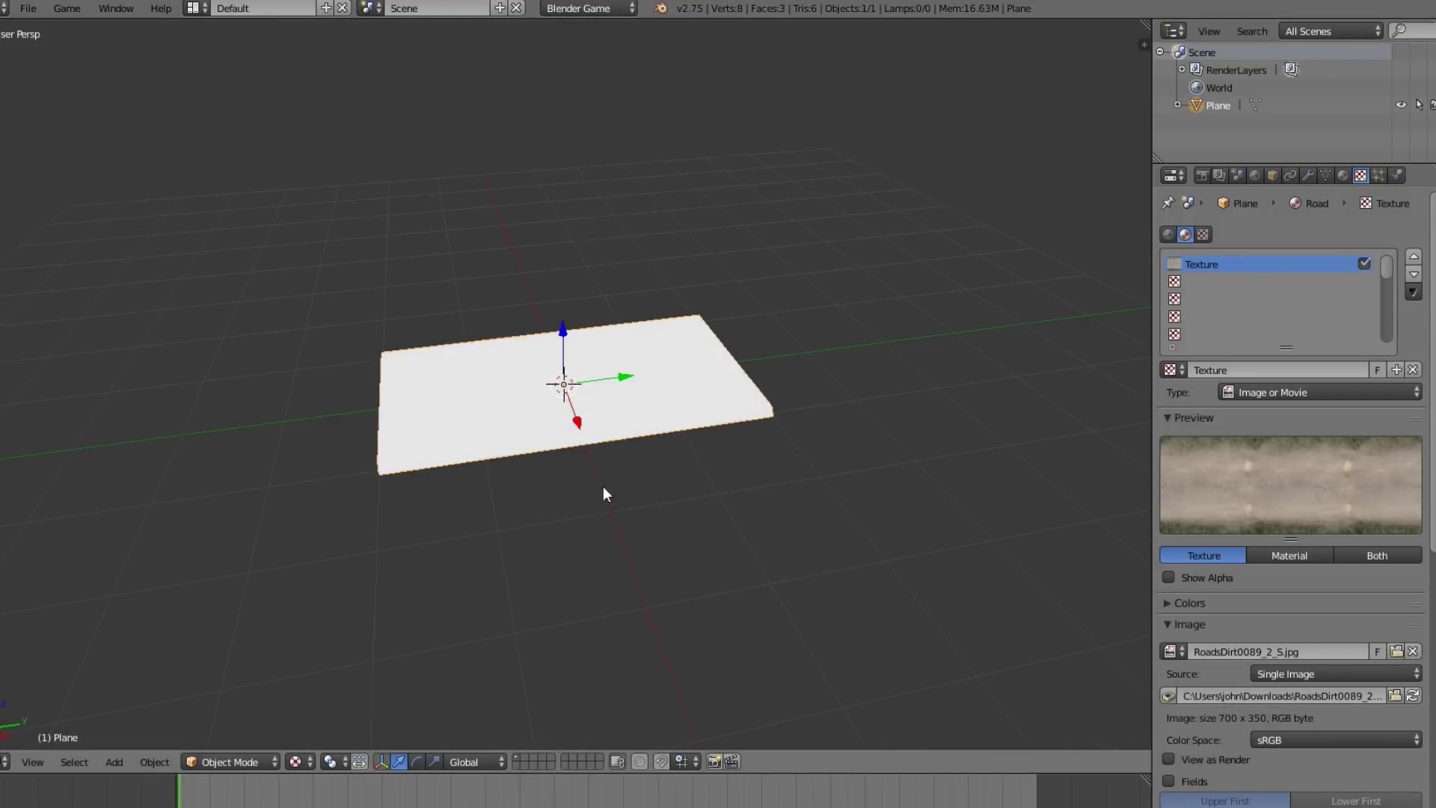
key("n")
scroll(1055, 523, "down", 8)
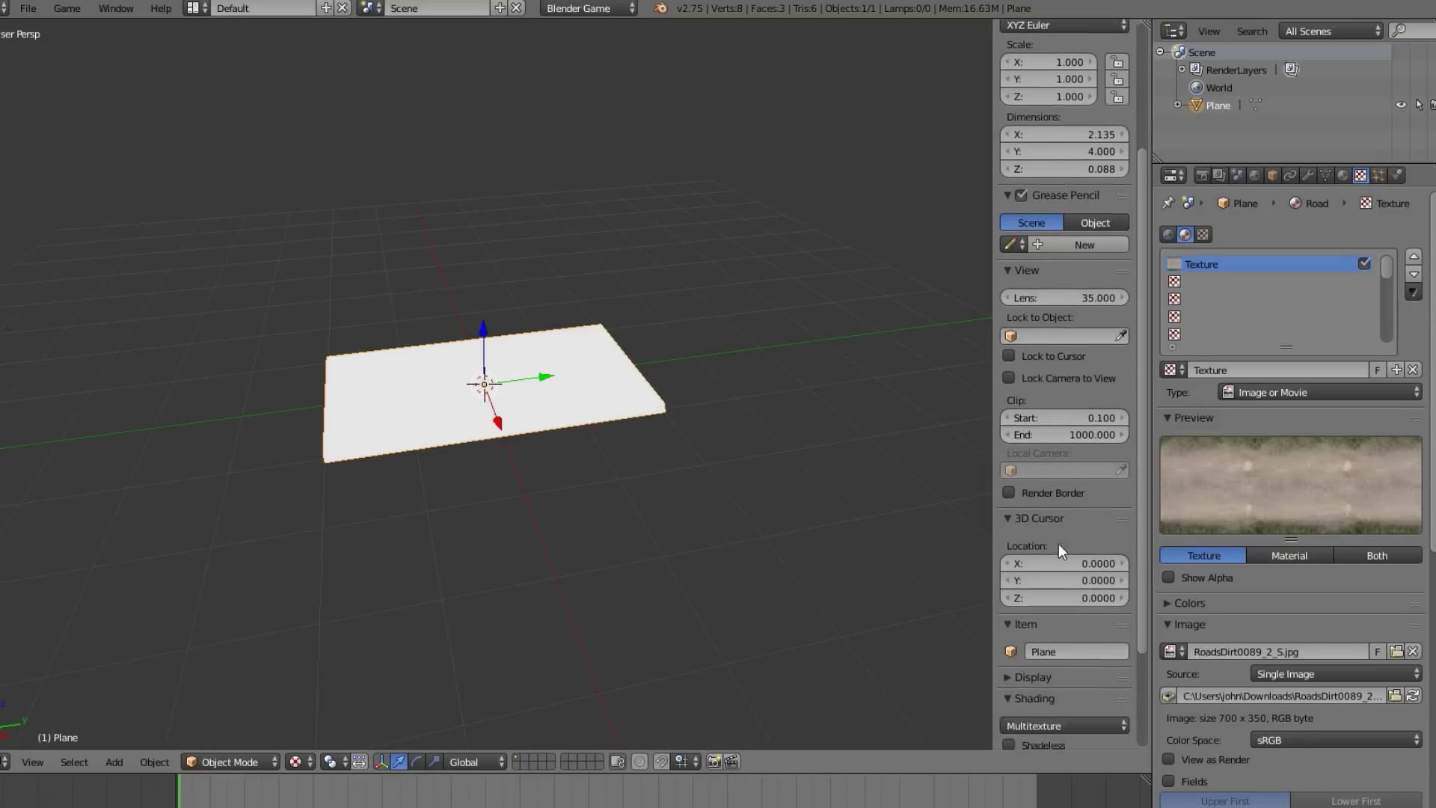
left_click(1080, 619)
left_click(1060, 580)
key("n")
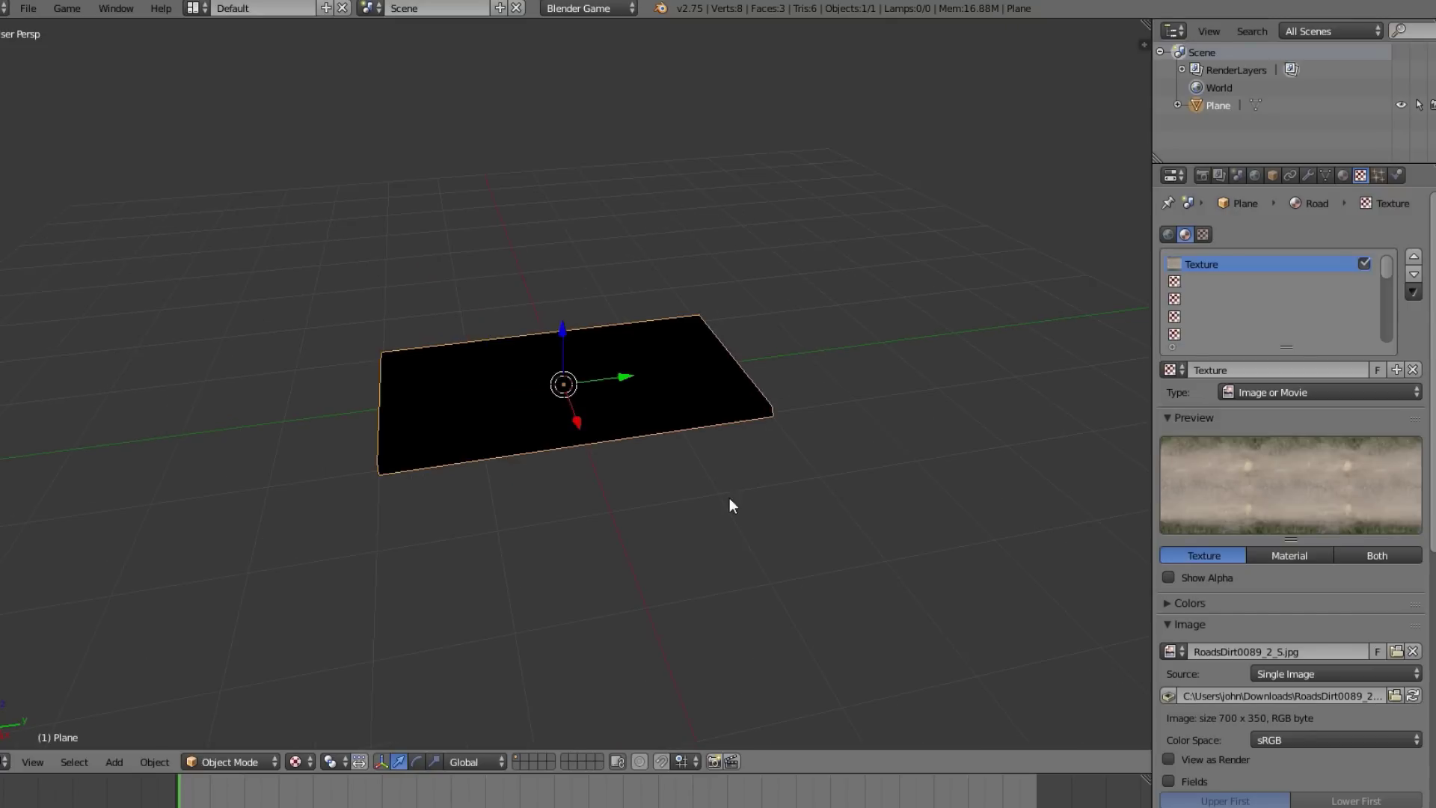
Add a point lamp and raise it along Z above the road plane.
key("shift+a")
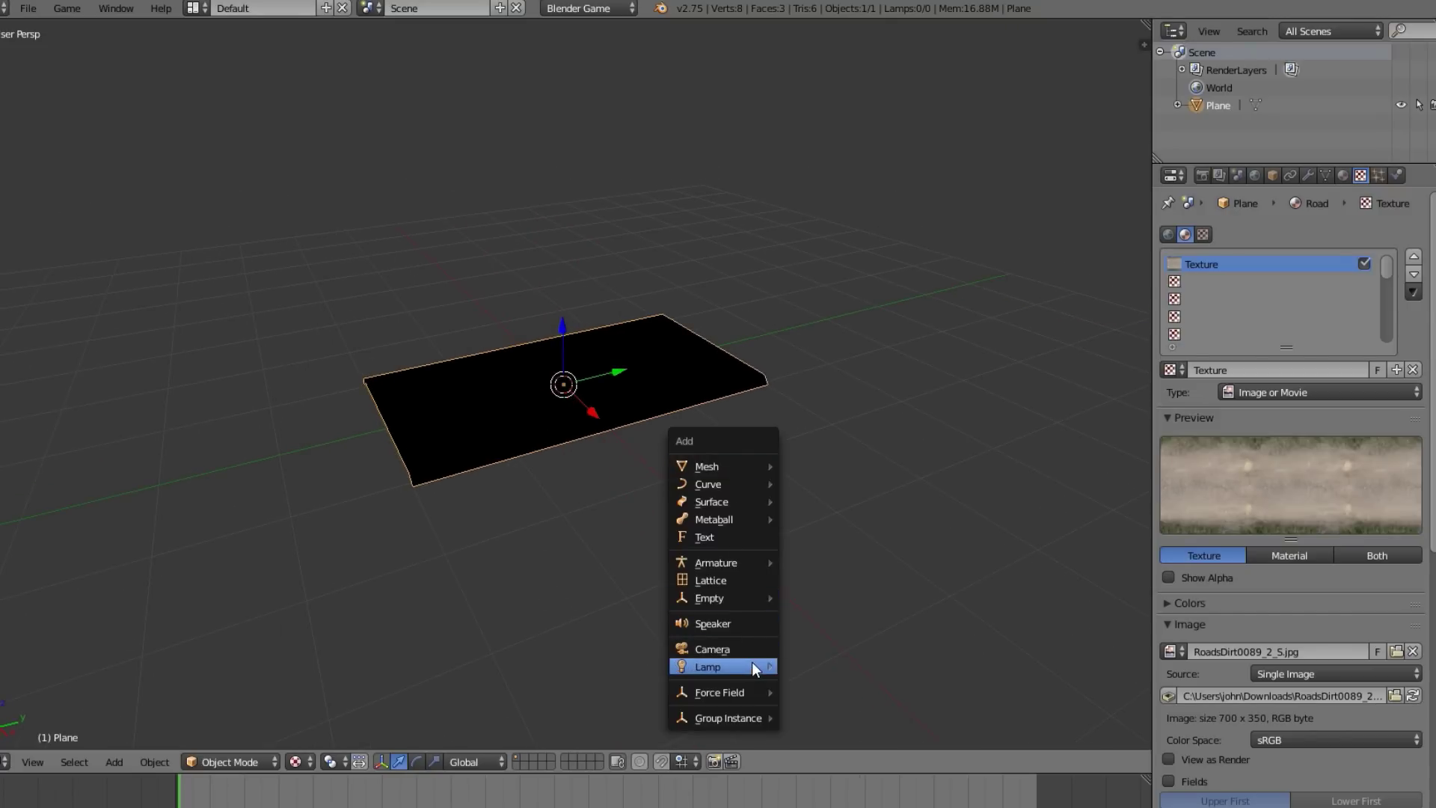
mouse_move(752, 661)
left_click(801, 663)
key("g")
key("z")
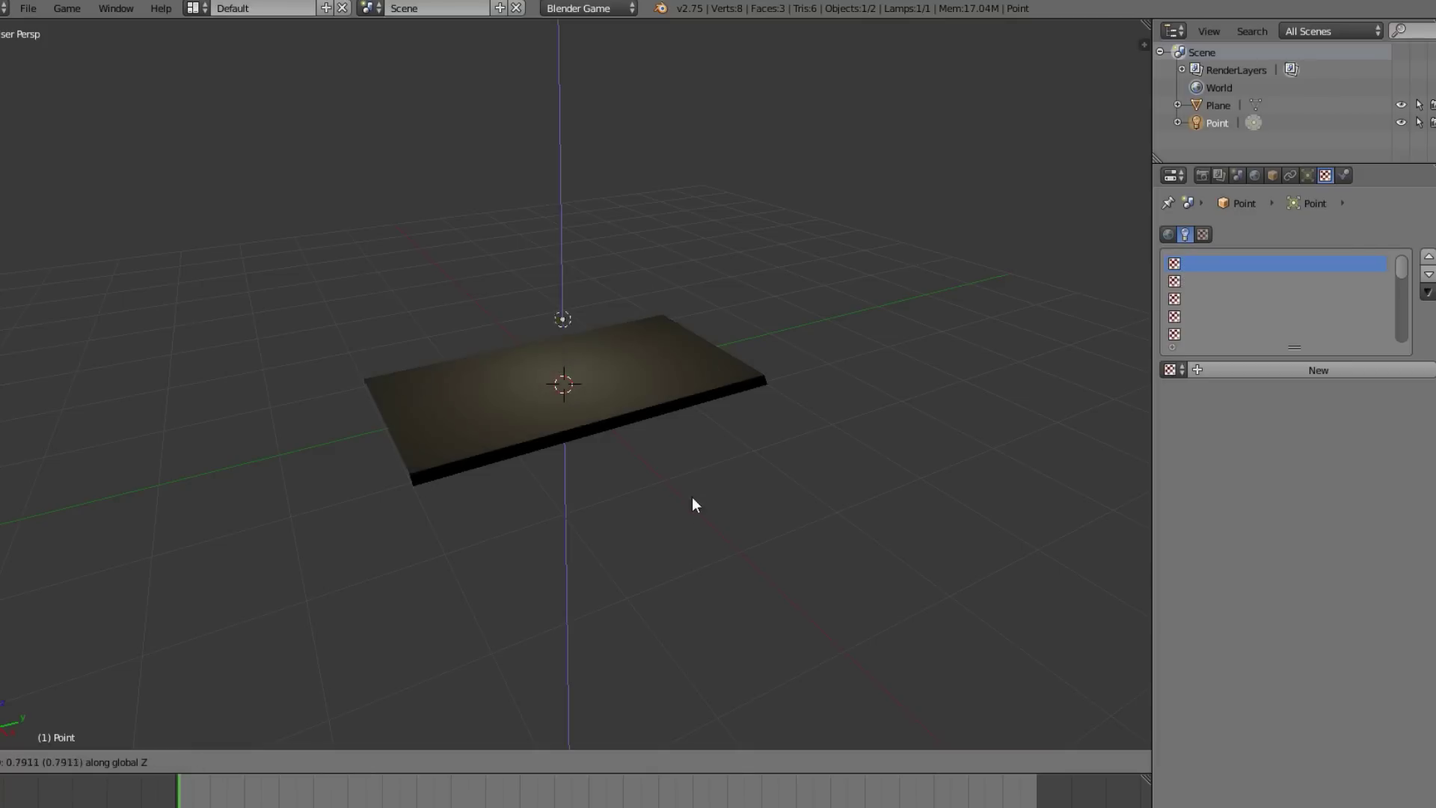
left_click(663, 340)
Select the road plane and split the 3D view, turning the new area into a UV/Image Editor.
scroll(727, 460, "up", 4)
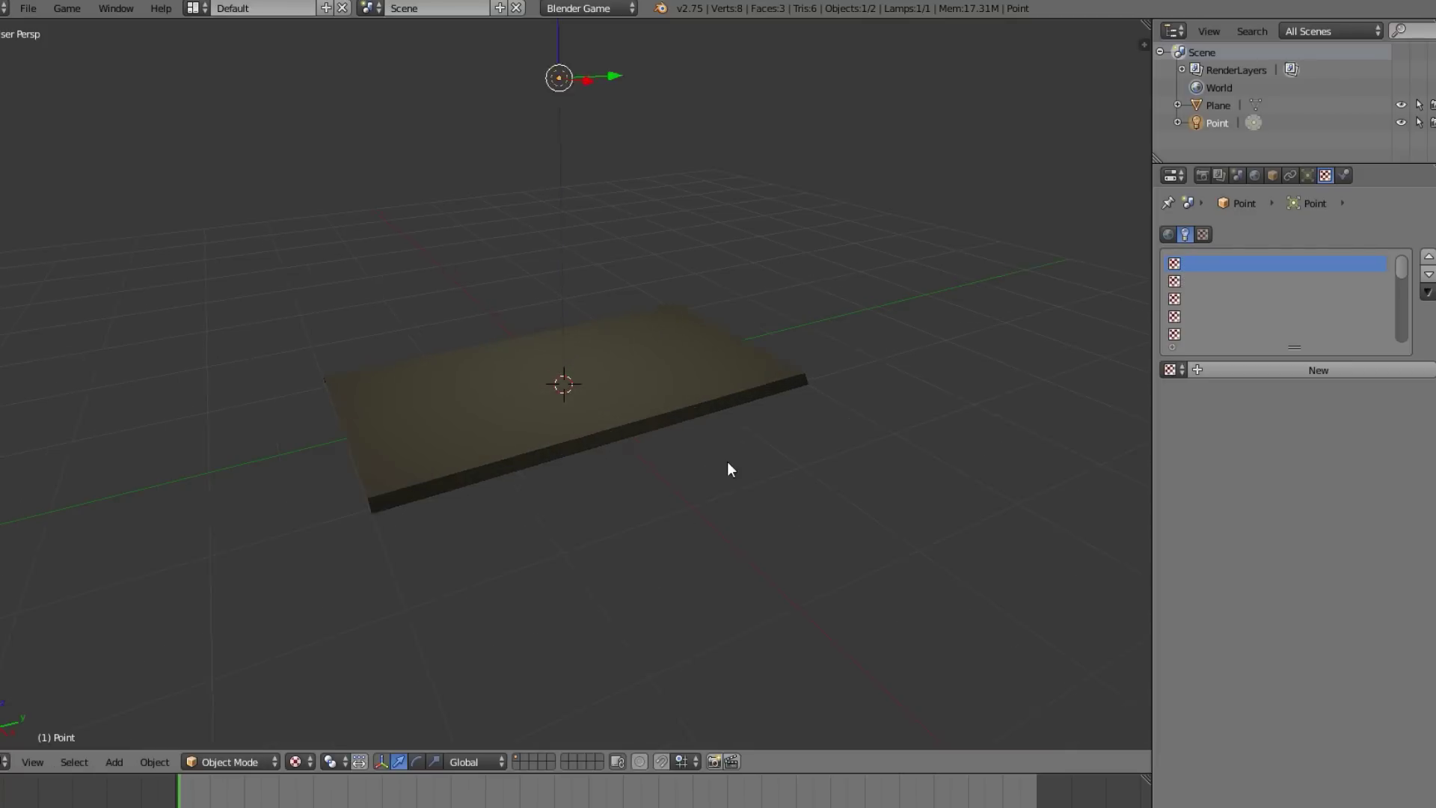
right_click(706, 404)
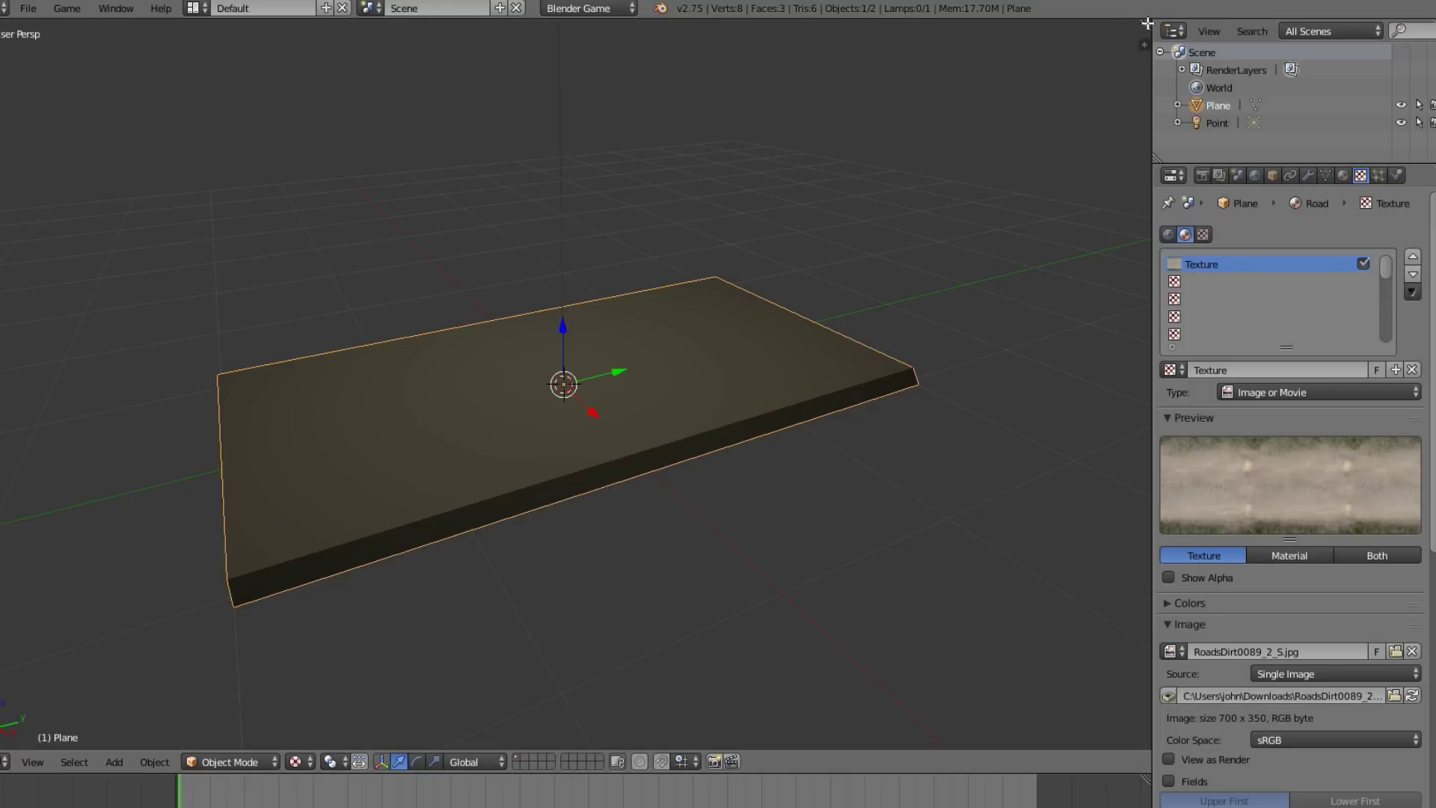
left_click_drag(1147, 23, 432, 224)
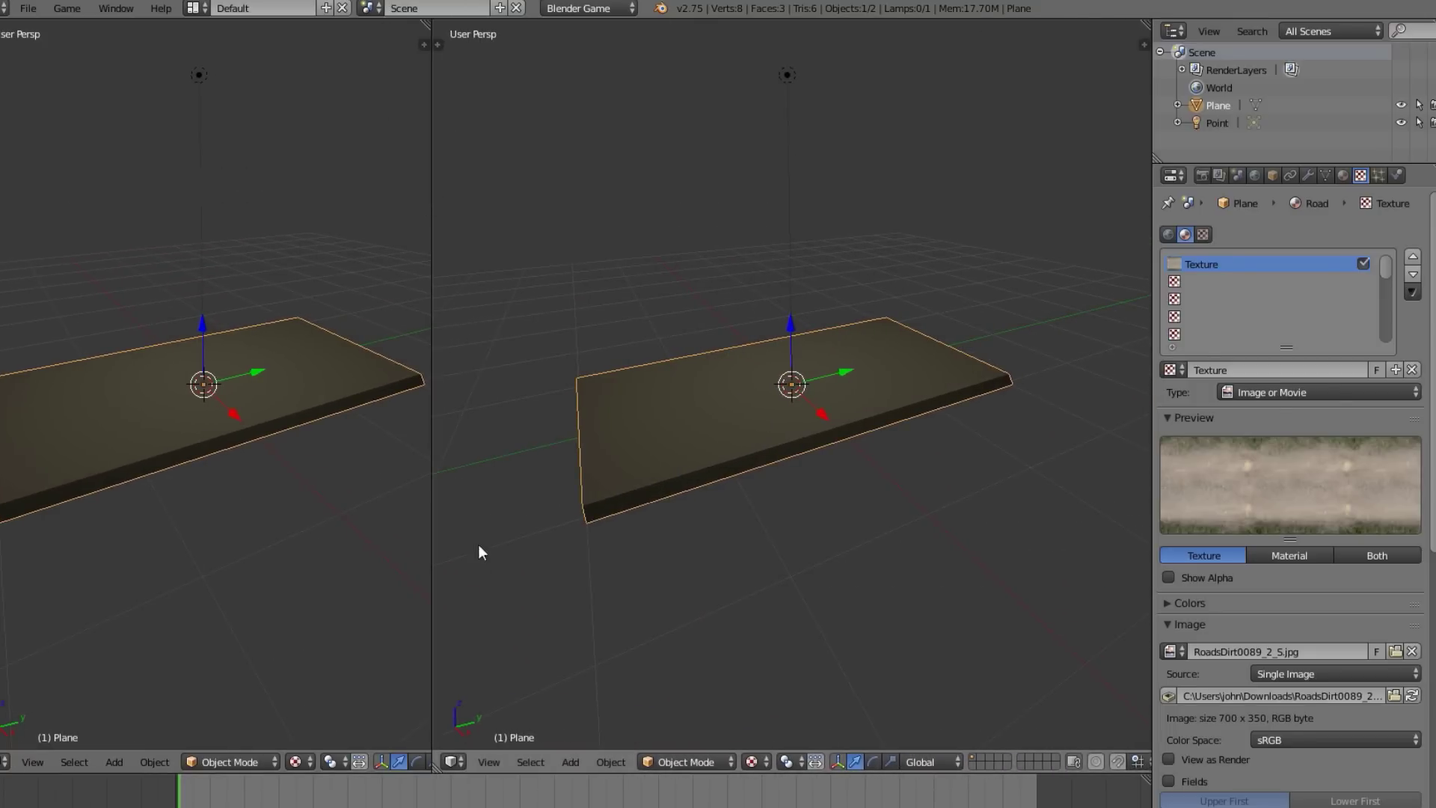
left_click(451, 761)
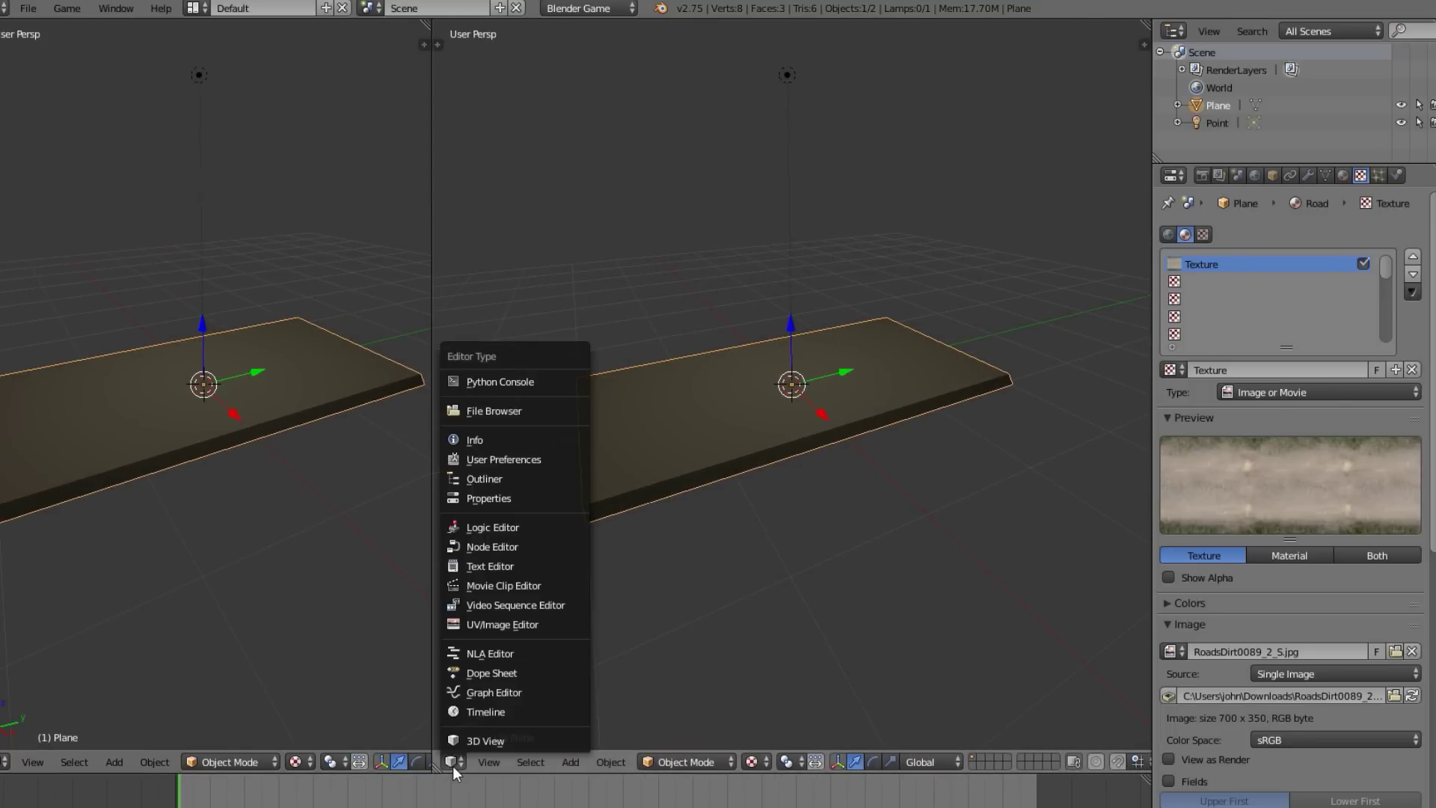
left_click(542, 623)
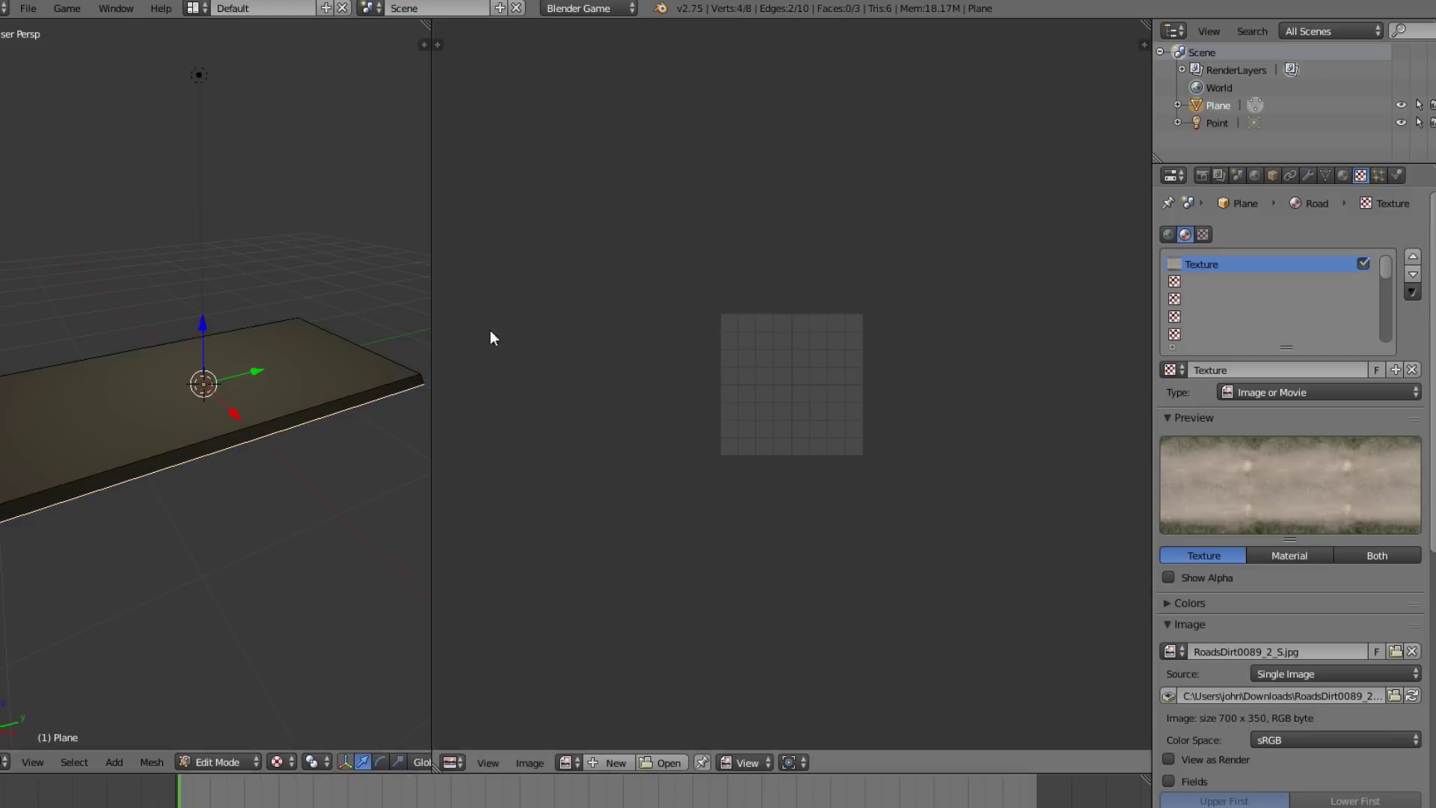
Select the whole road mesh in Edit Mode and unwrap it.
key("Tab")
key("a")
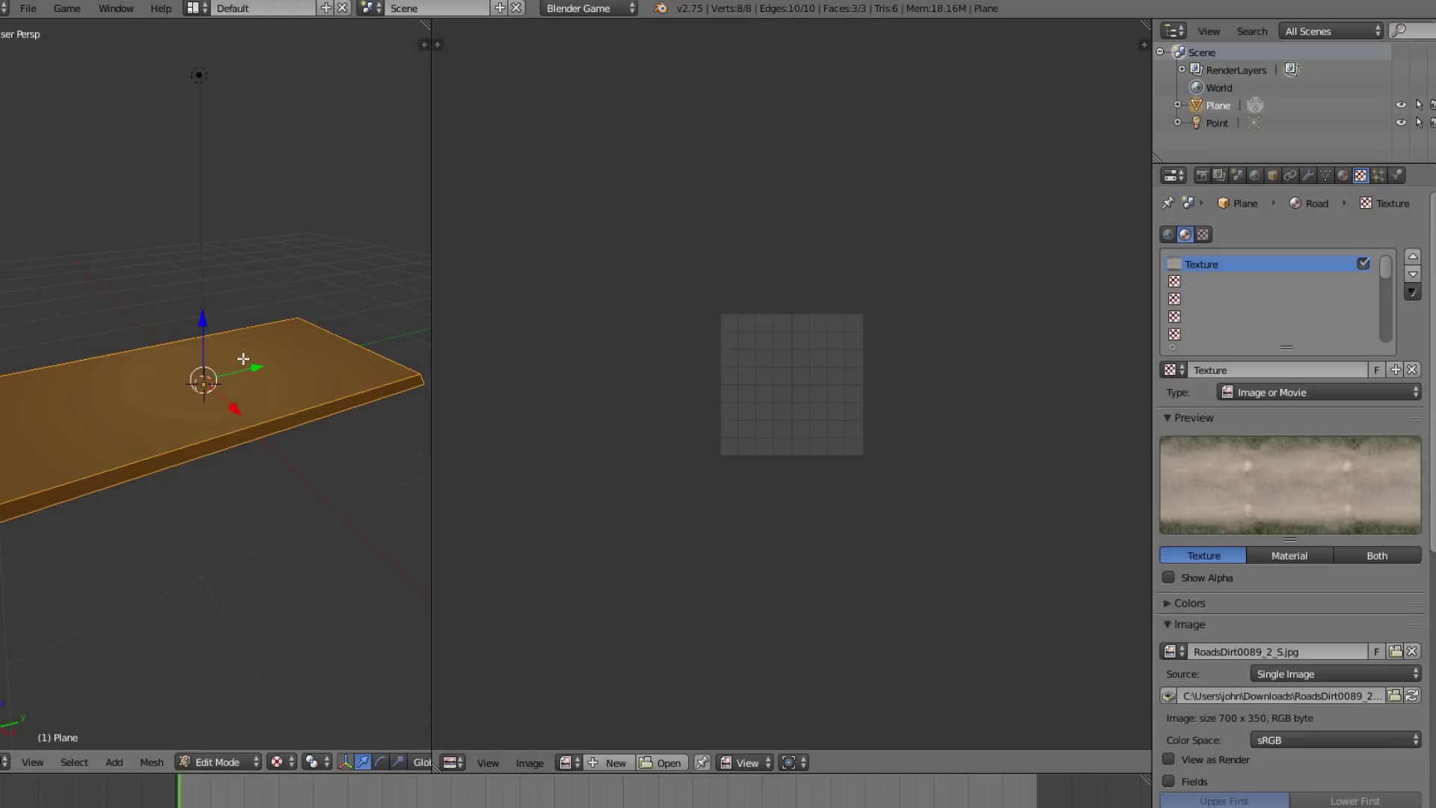
key("u")
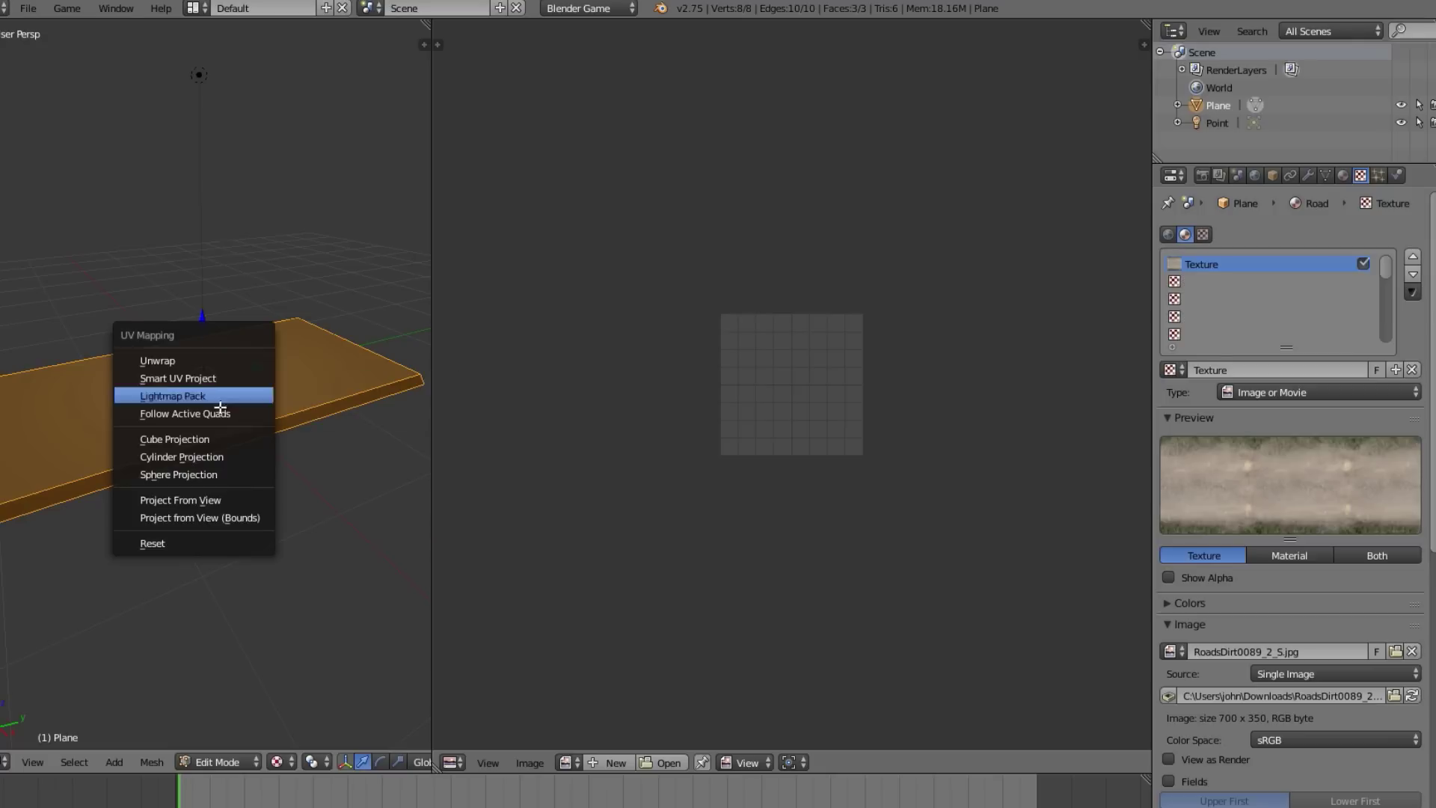
left_click(222, 359)
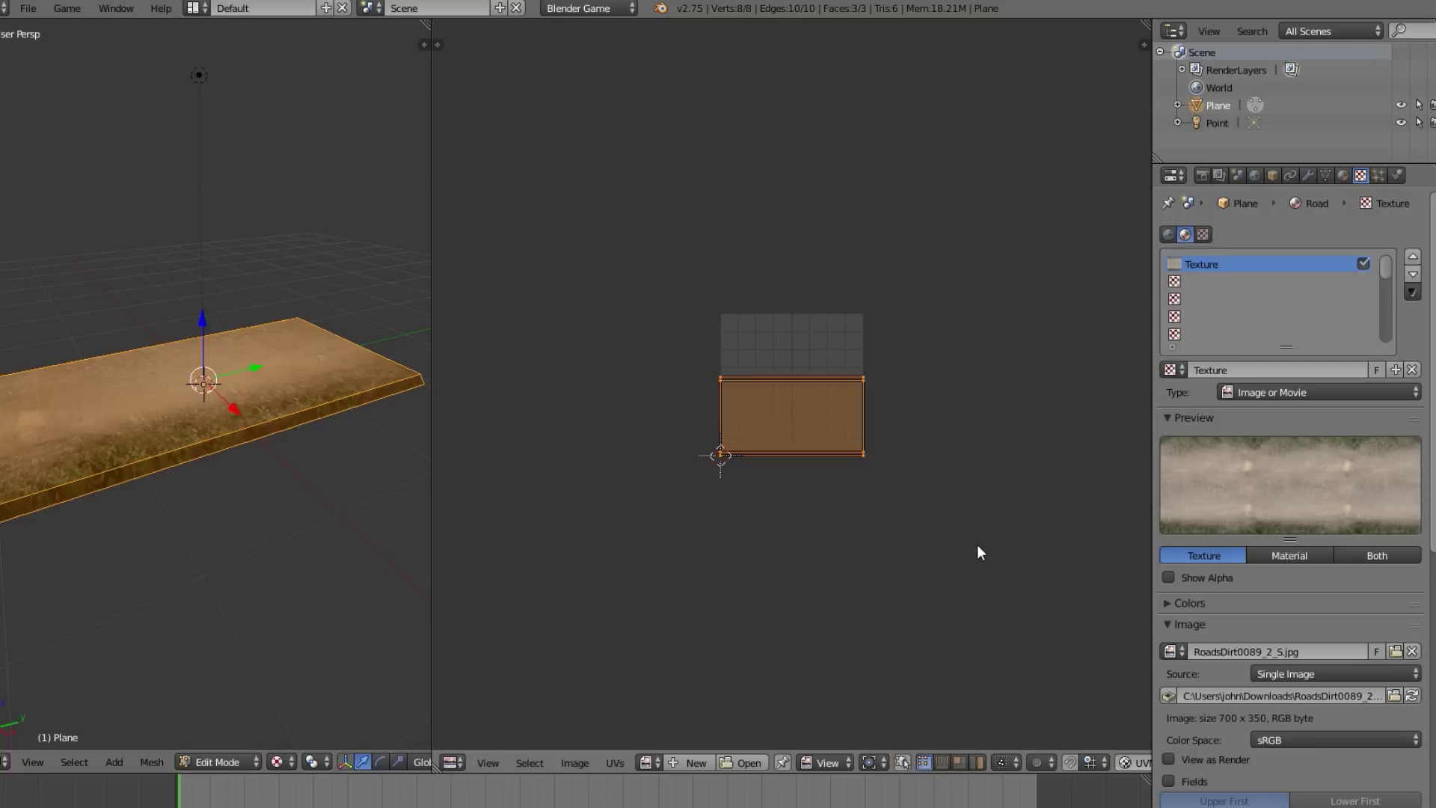
Assign RoadsDirt0089_2_S.jpg in the UV/Image Editor and unwrap the road mesh again to match the image's proportions.
scroll(939, 535, "up", 4)
left_click(649, 761)
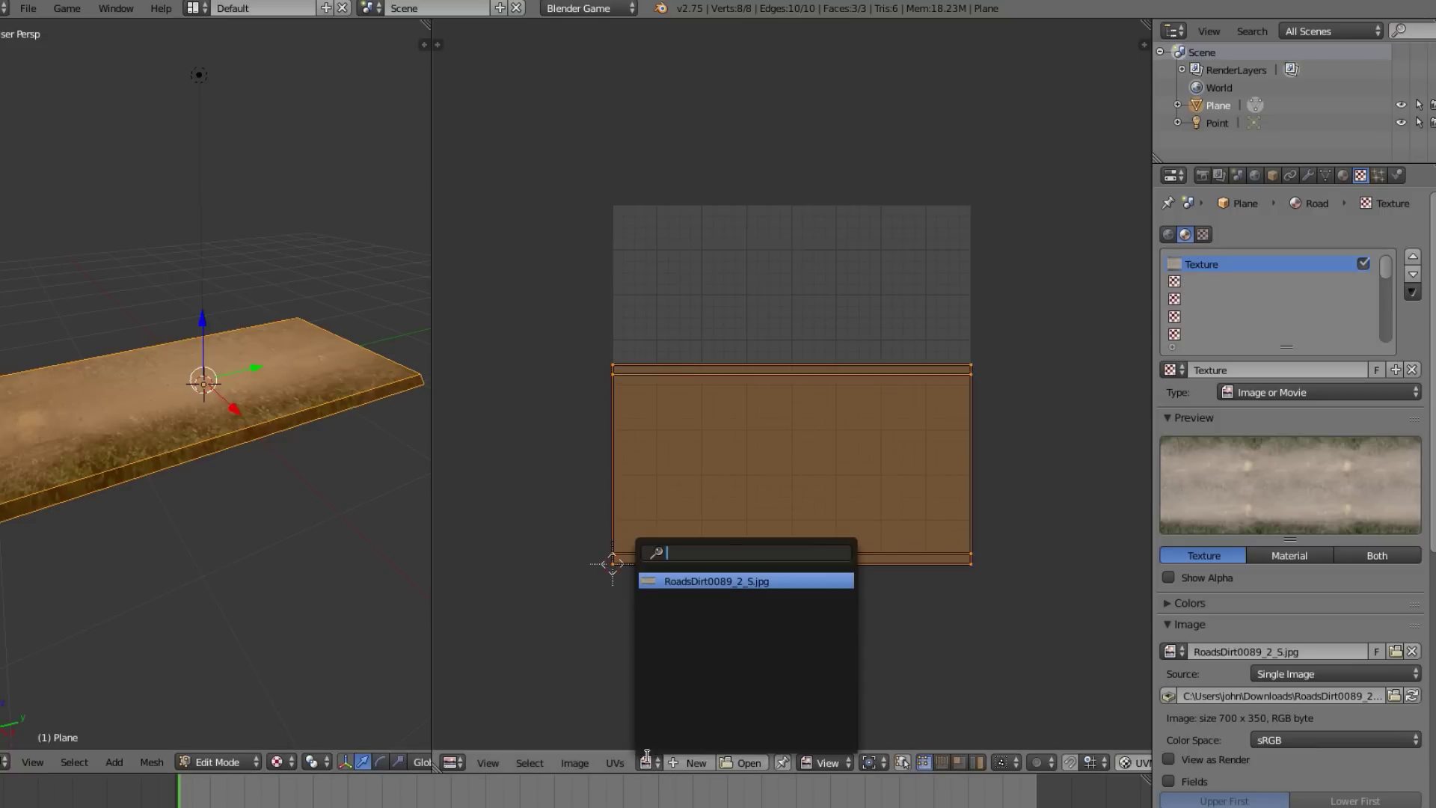
left_click(695, 580)
scroll(714, 535, "down", 1)
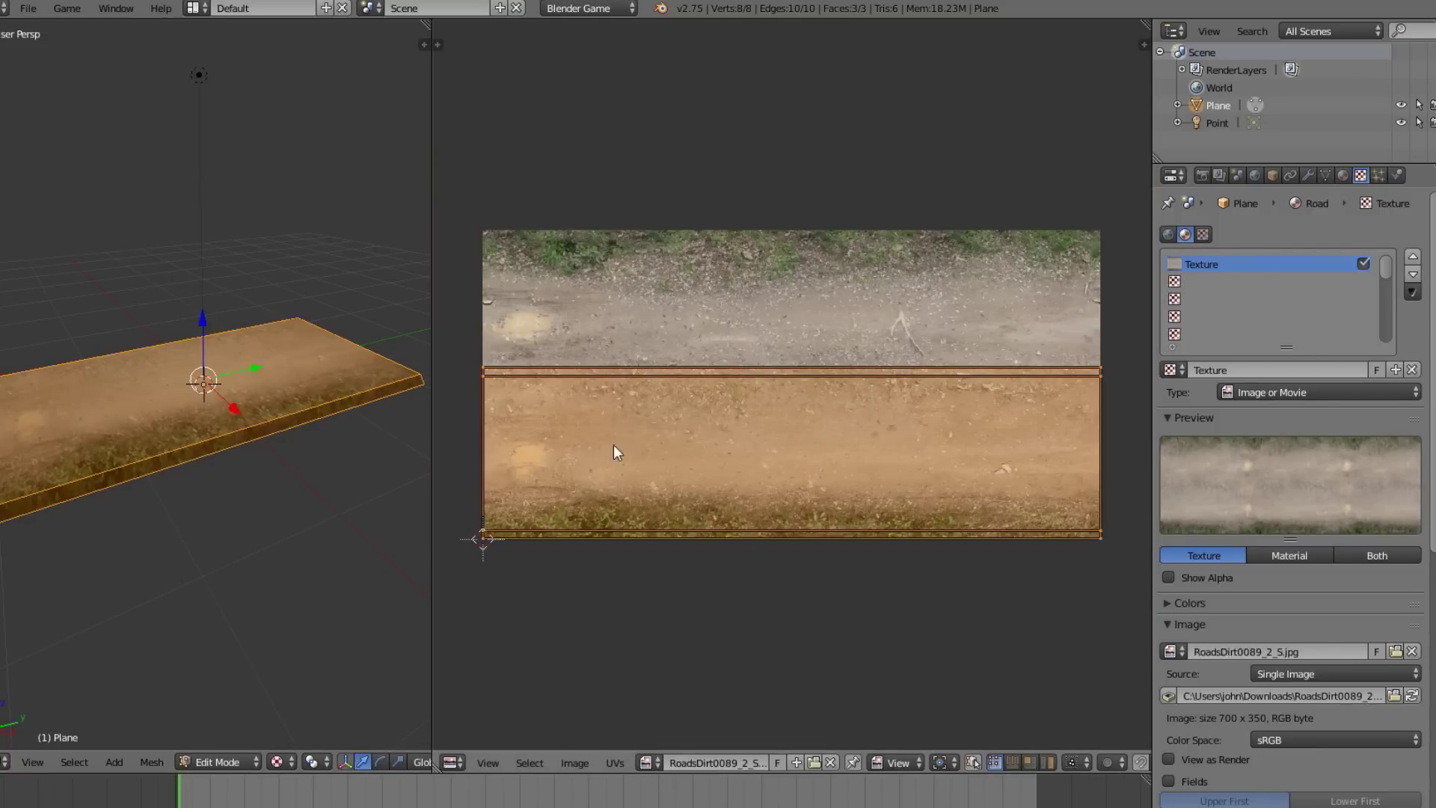
key("u")
left_click(280, 398)
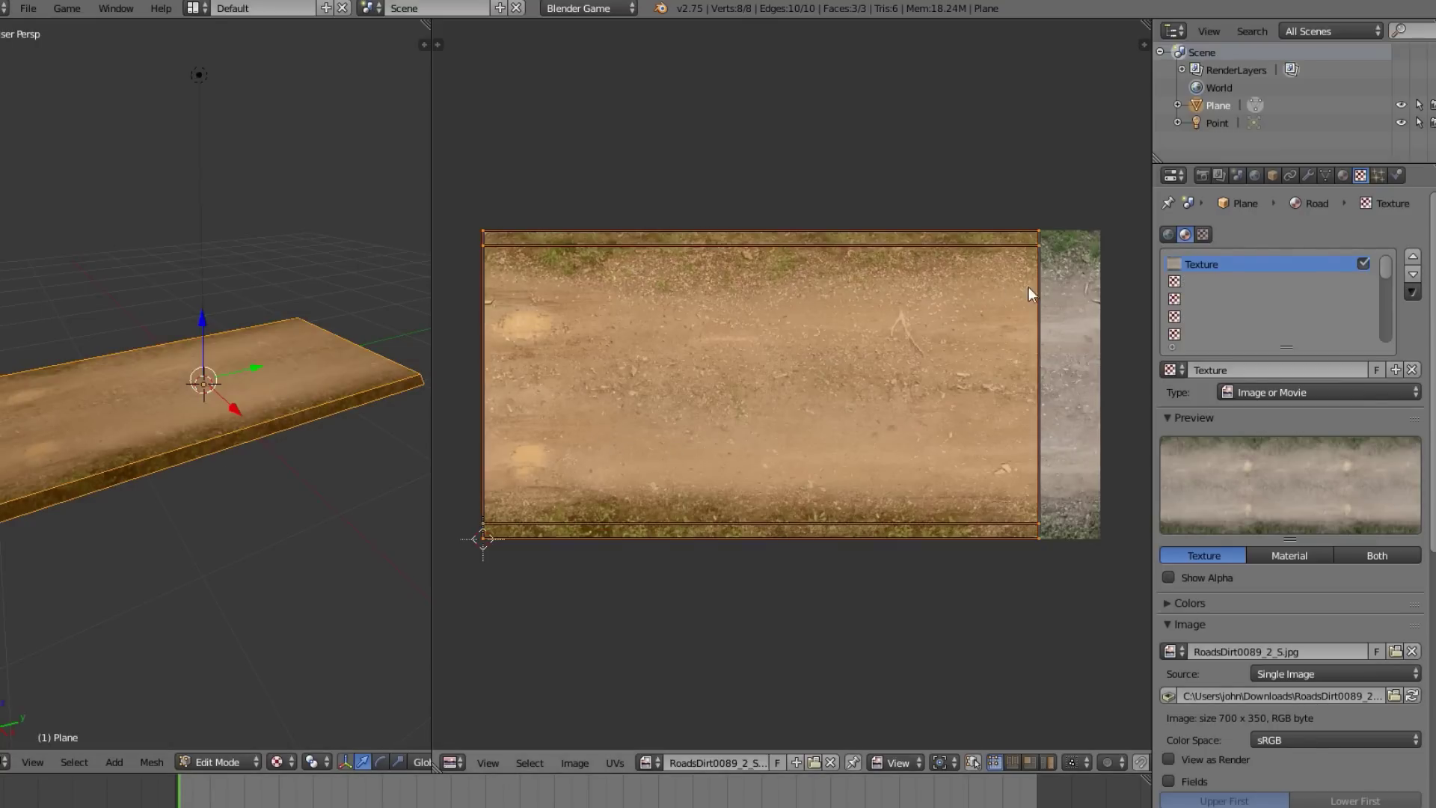
Move the UV vertices at the road's right end along X to the image's right edge and leave Edit Mode.
key("a")
middle_click_drag(1078, 258, 927, 270)
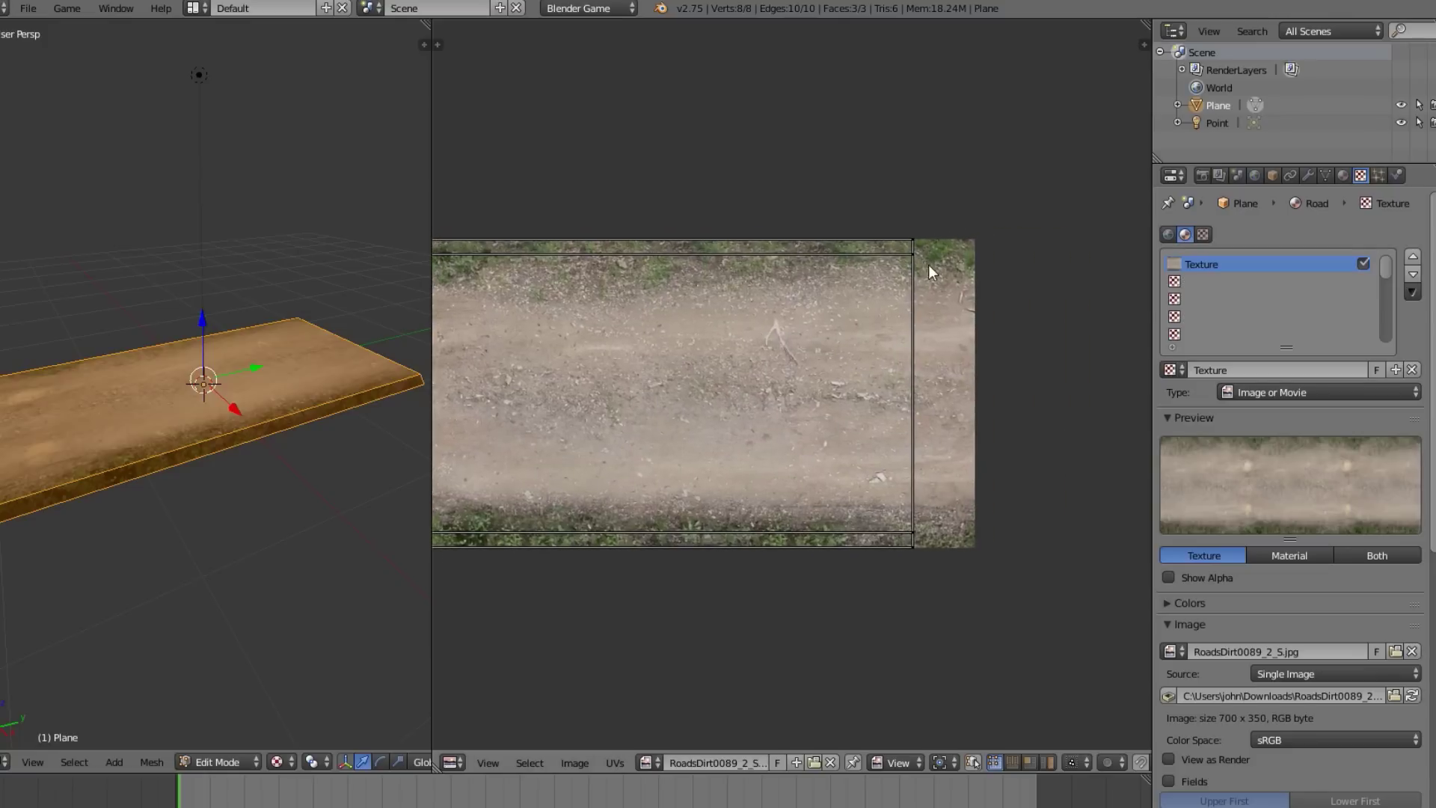
key("b")
left_click_drag(970, 172, 866, 460)
key("g")
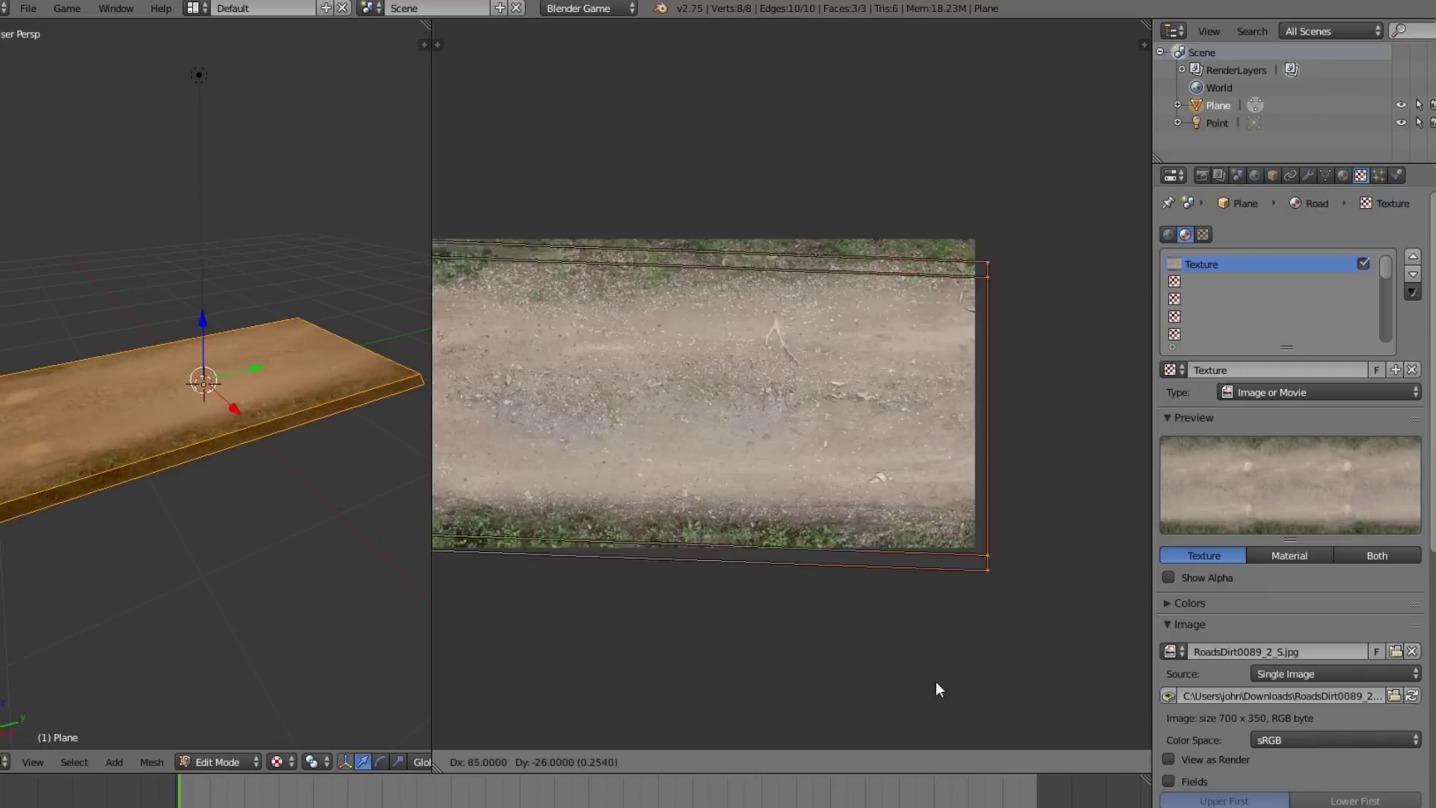
key("x")
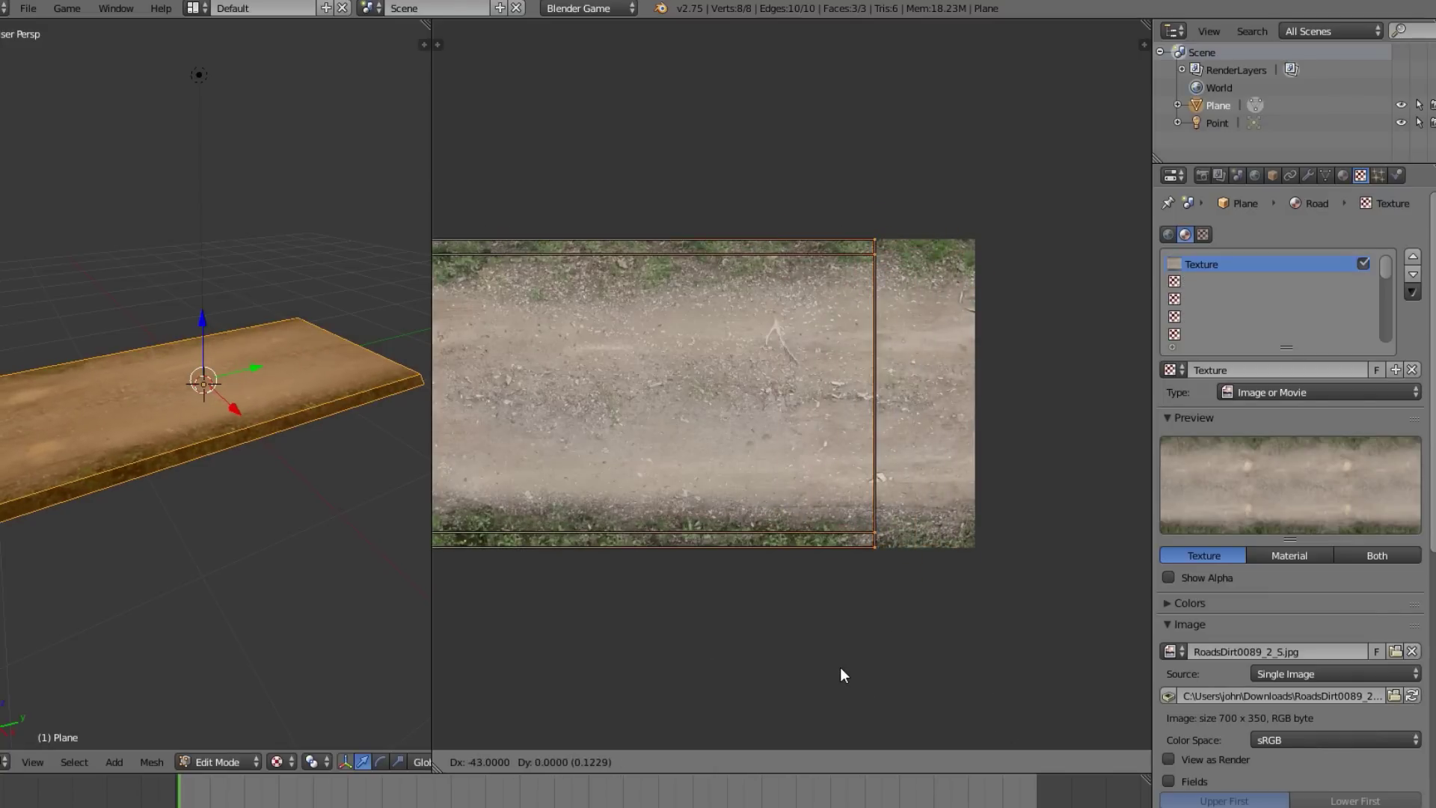
left_click(939, 685)
key("Tab")
Select the road plane and set its shading to Smooth.
middle_click_drag(204, 356, 295, 450)
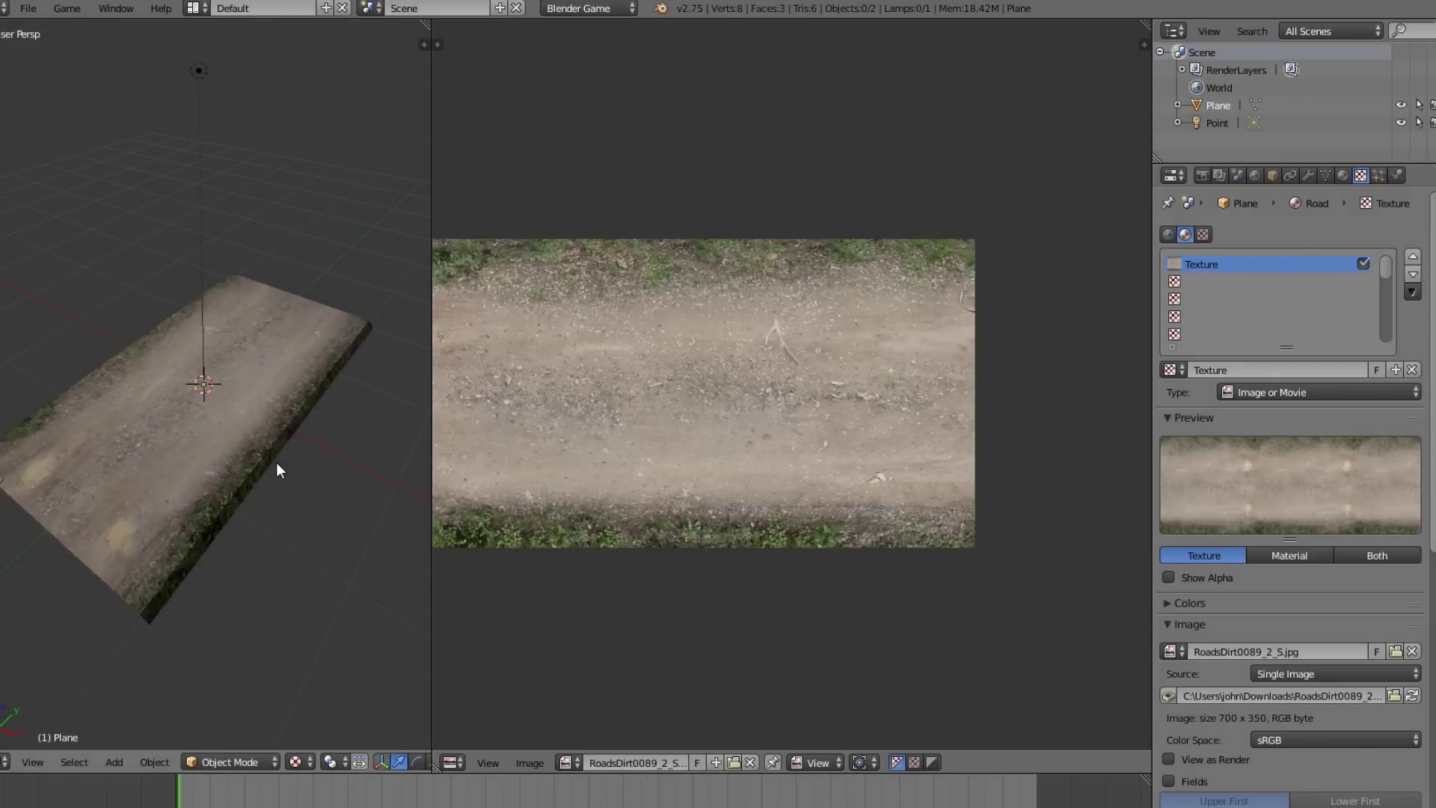
right_click(125, 603)
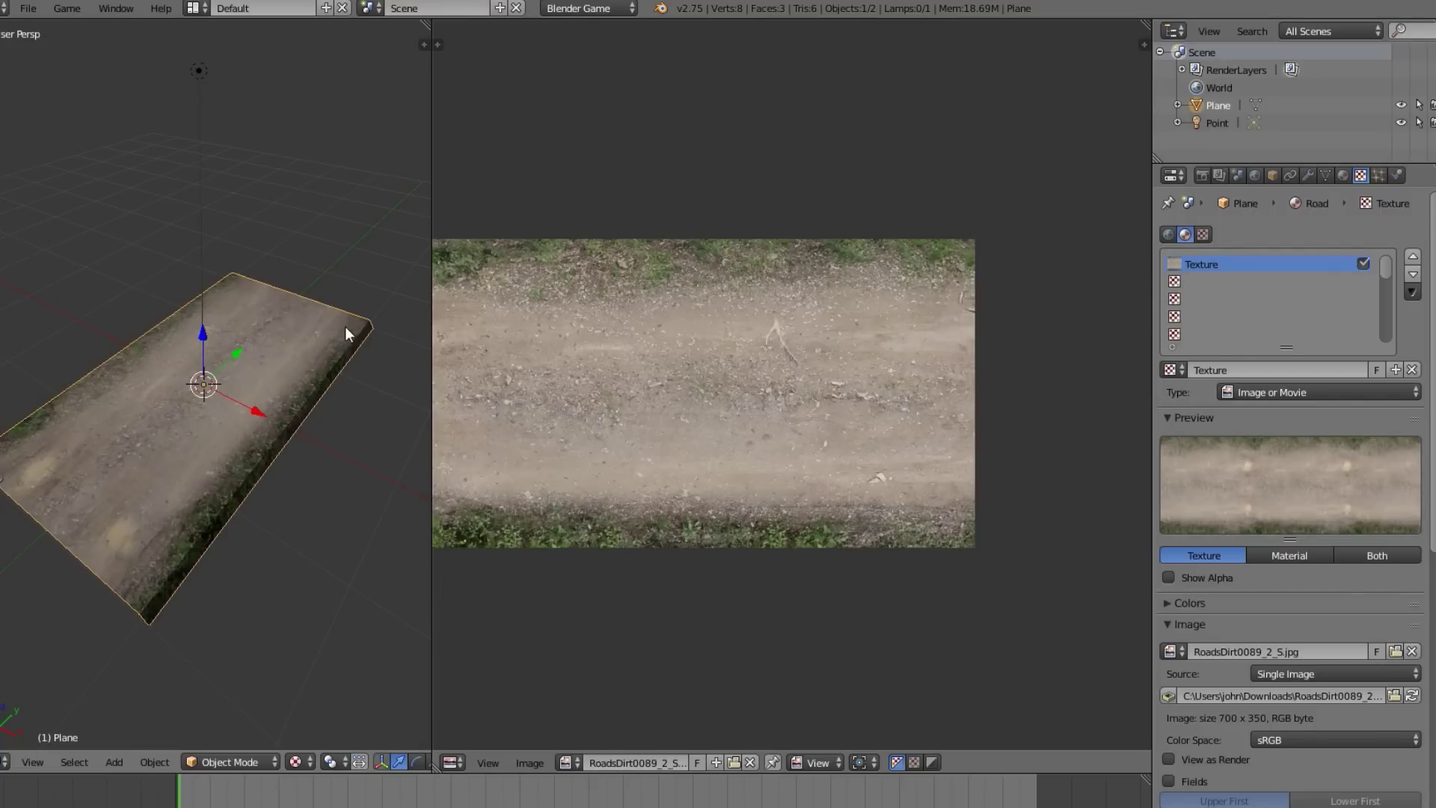
middle_click_drag(343, 328, 305, 317)
key("t")
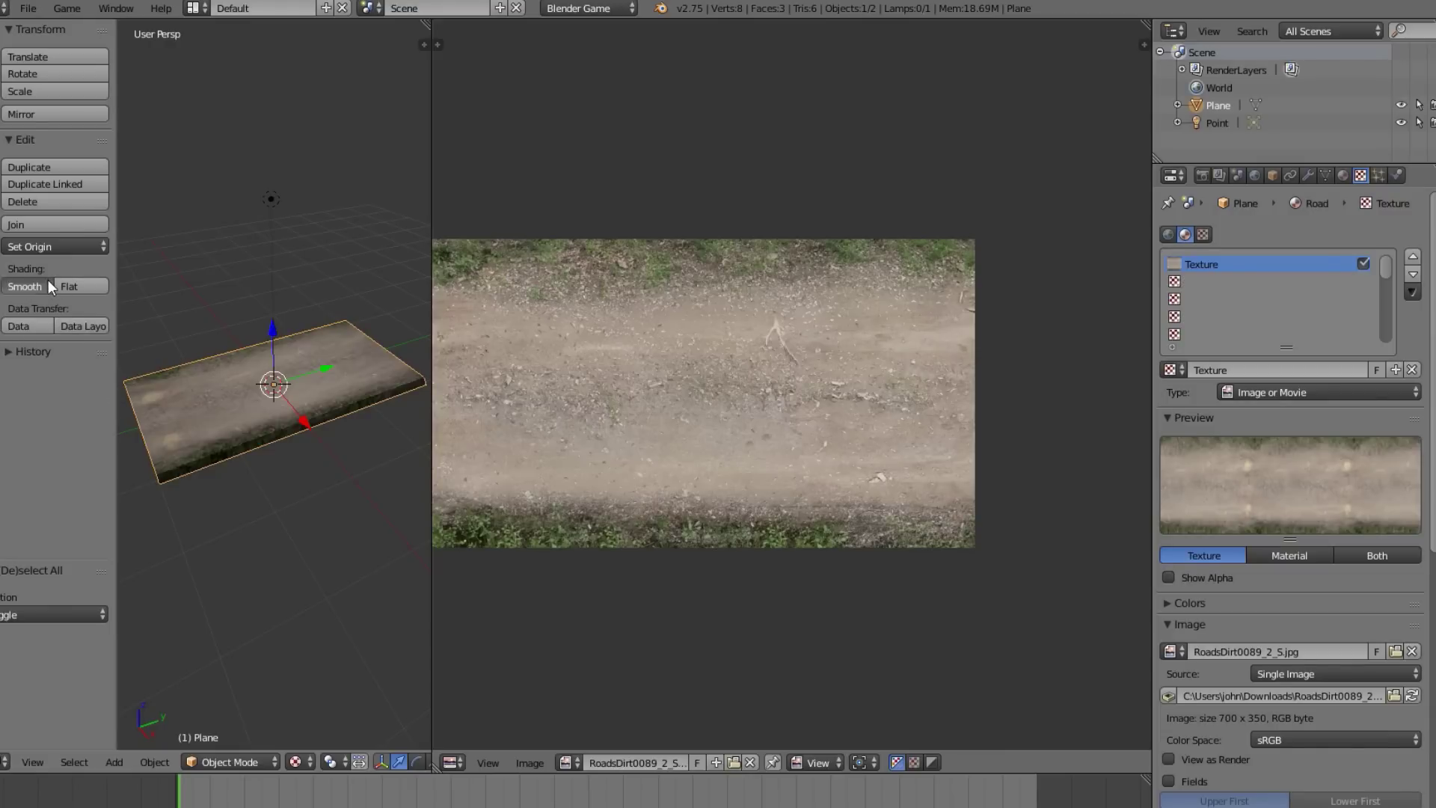
key("t")
scroll(256, 449, "up", 5)
key("a")
Check the textured road from several angles and merge the UV/Image Editor area back into the 3D view.
middle_click_drag(222, 464, 299, 415)
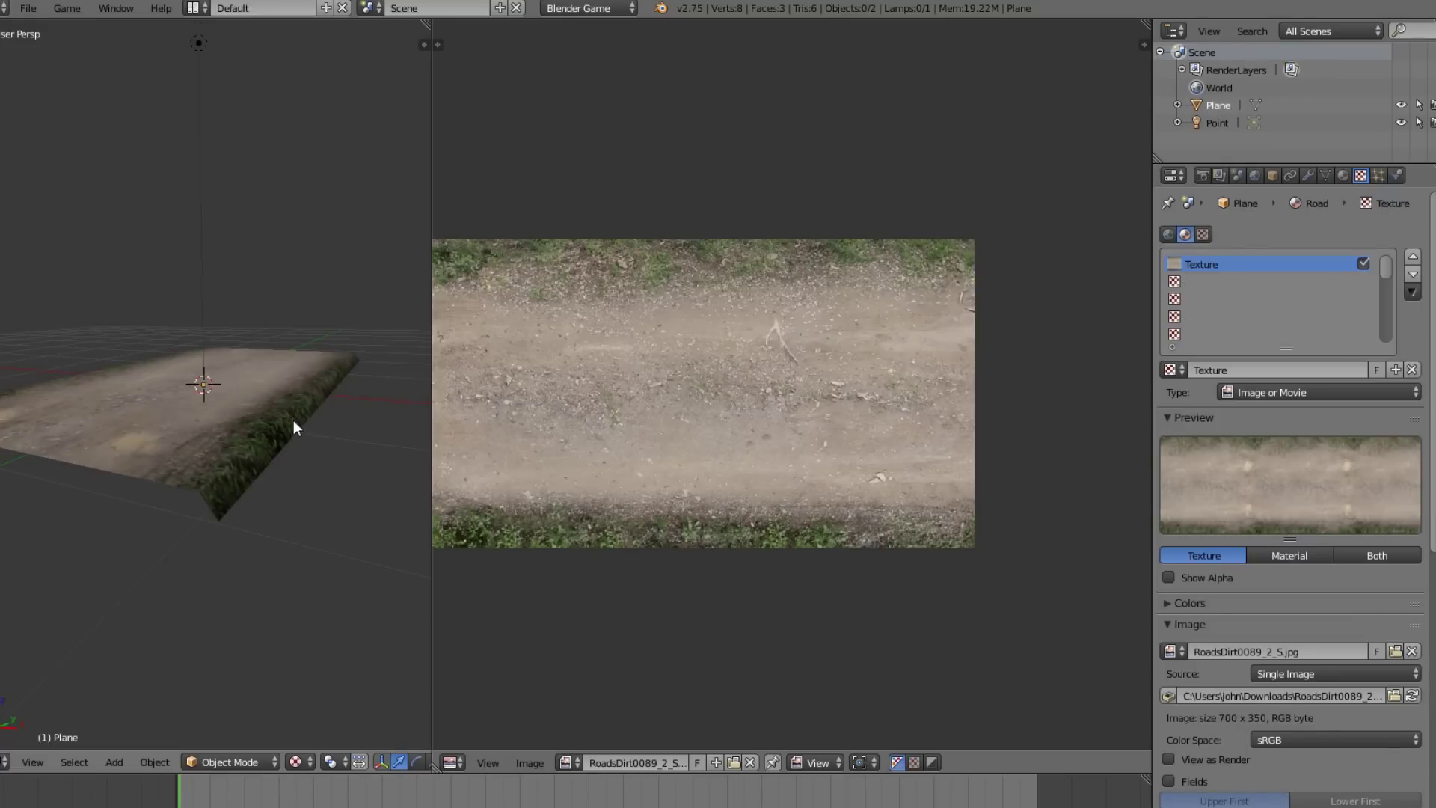
middle_click_drag(296, 445, 281, 502)
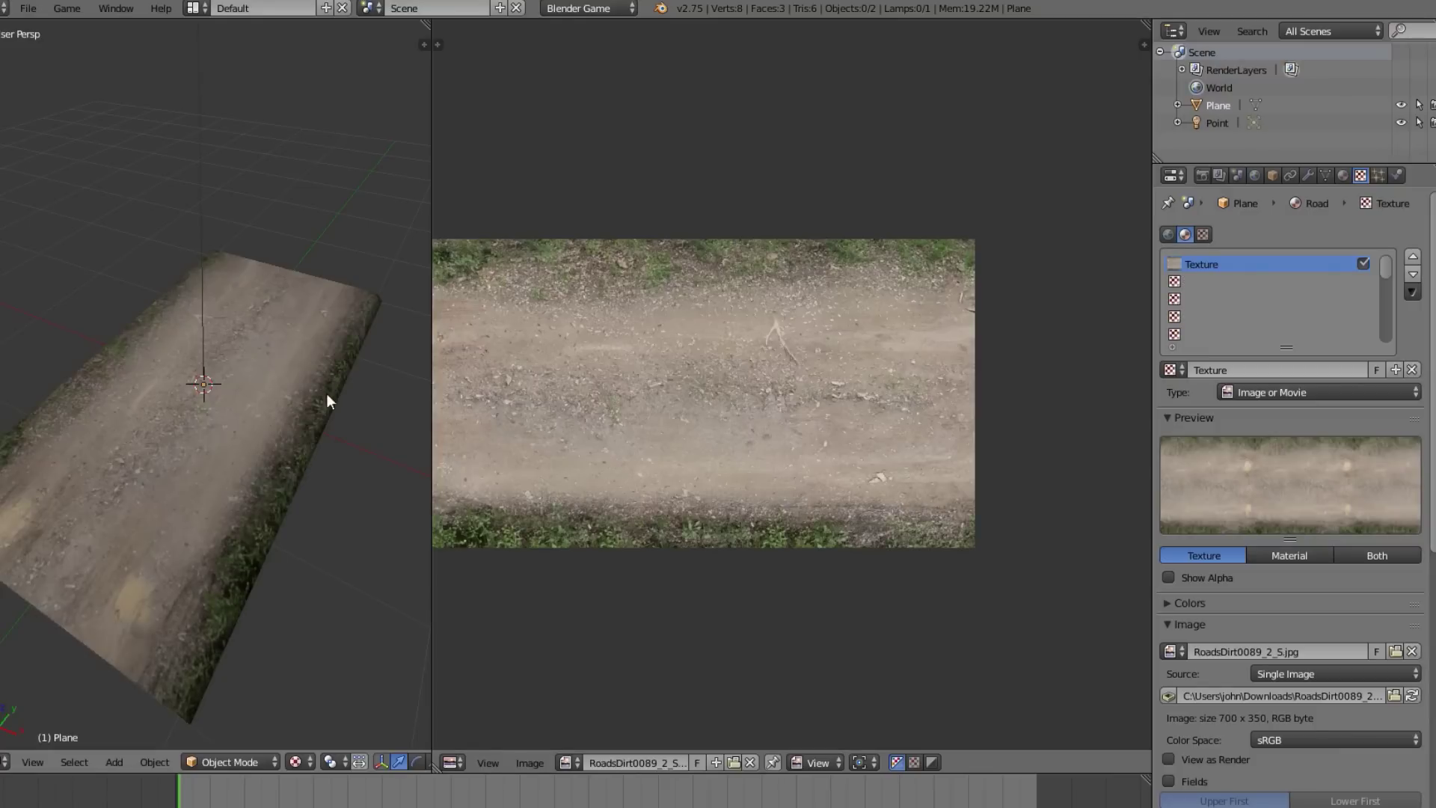
middle_click_drag(320, 462, 257, 155)
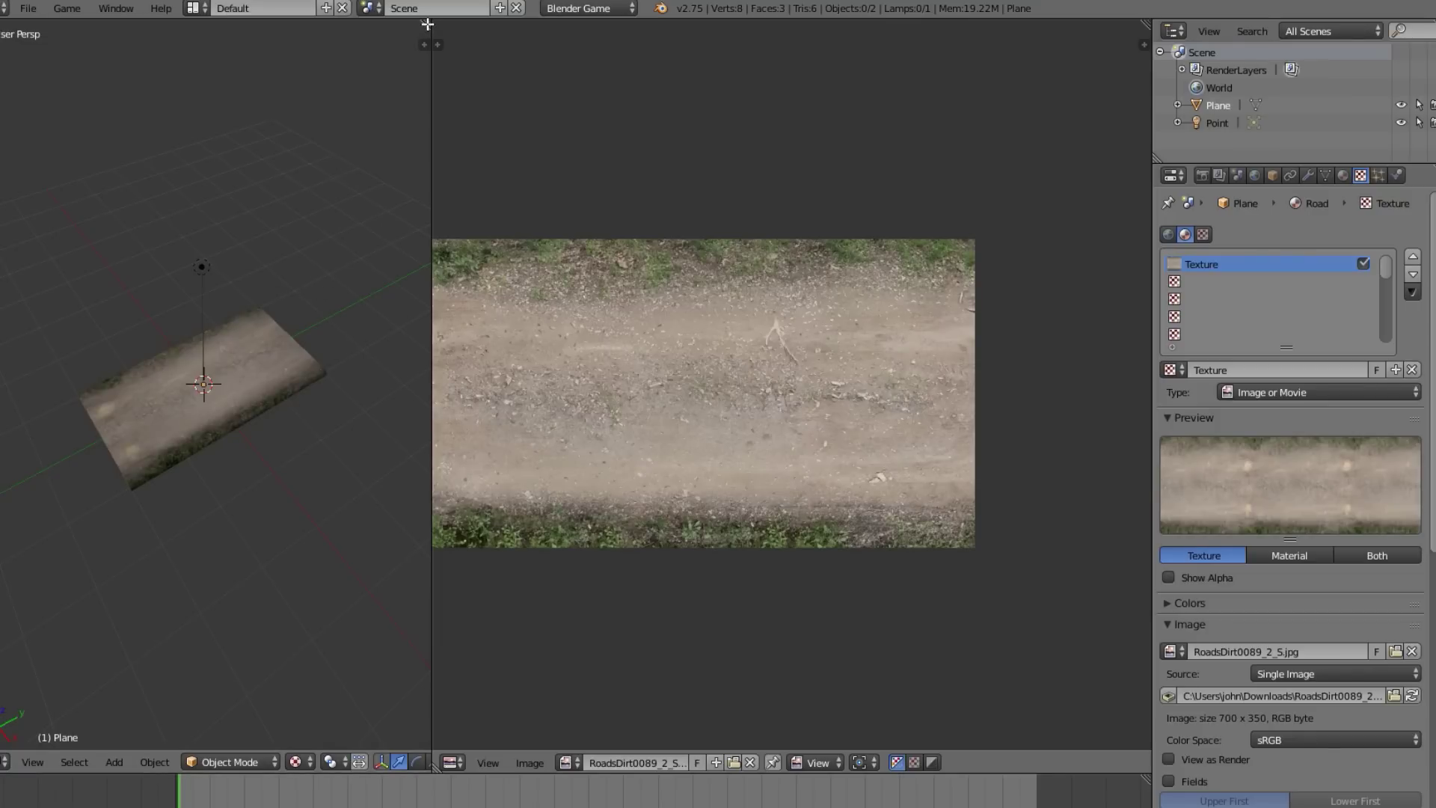
left_click_drag(427, 24, 658, 73)
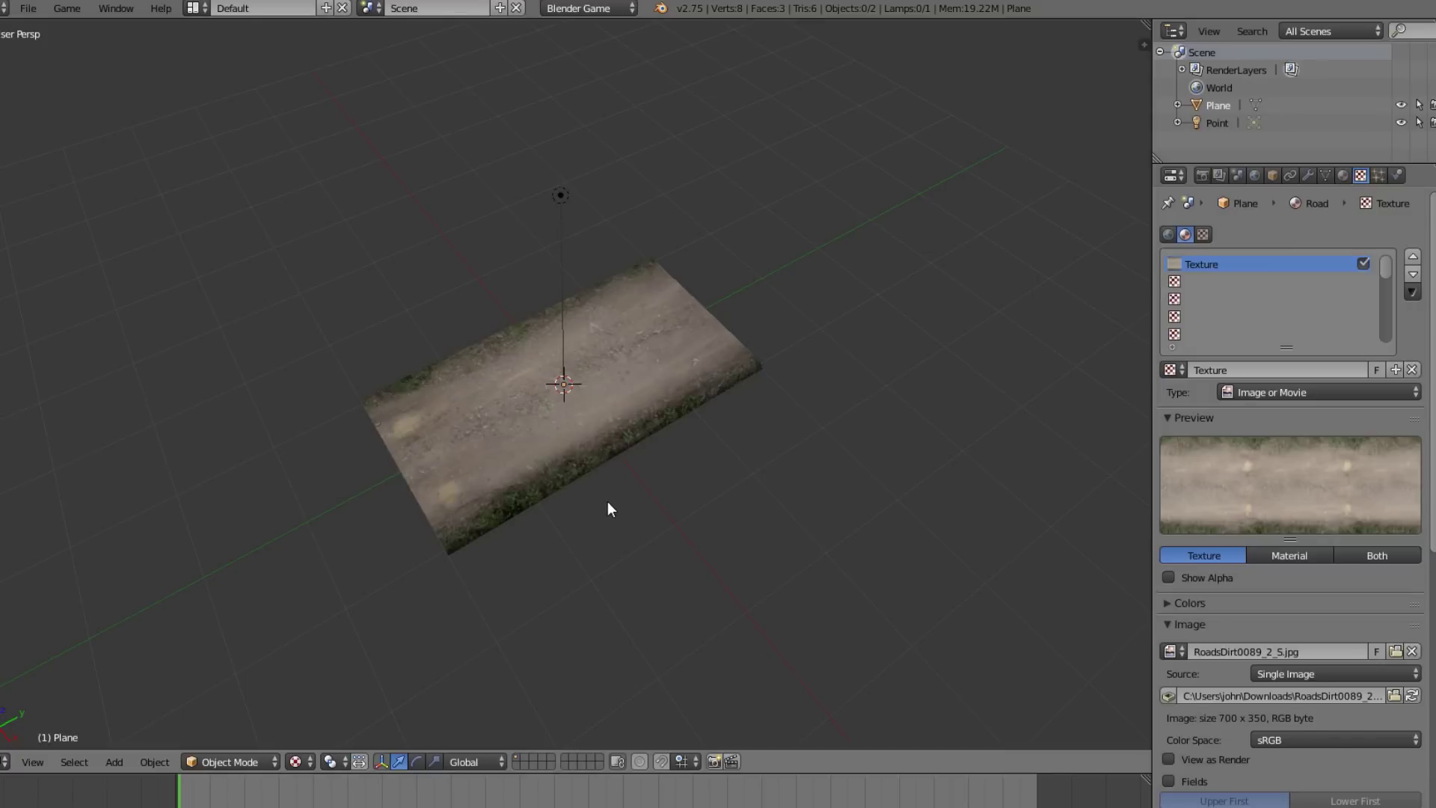
Add a Bezier curve at the road plane's centre and scale it up about 5.7 times.
middle_click_drag(607, 509, 504, 418)
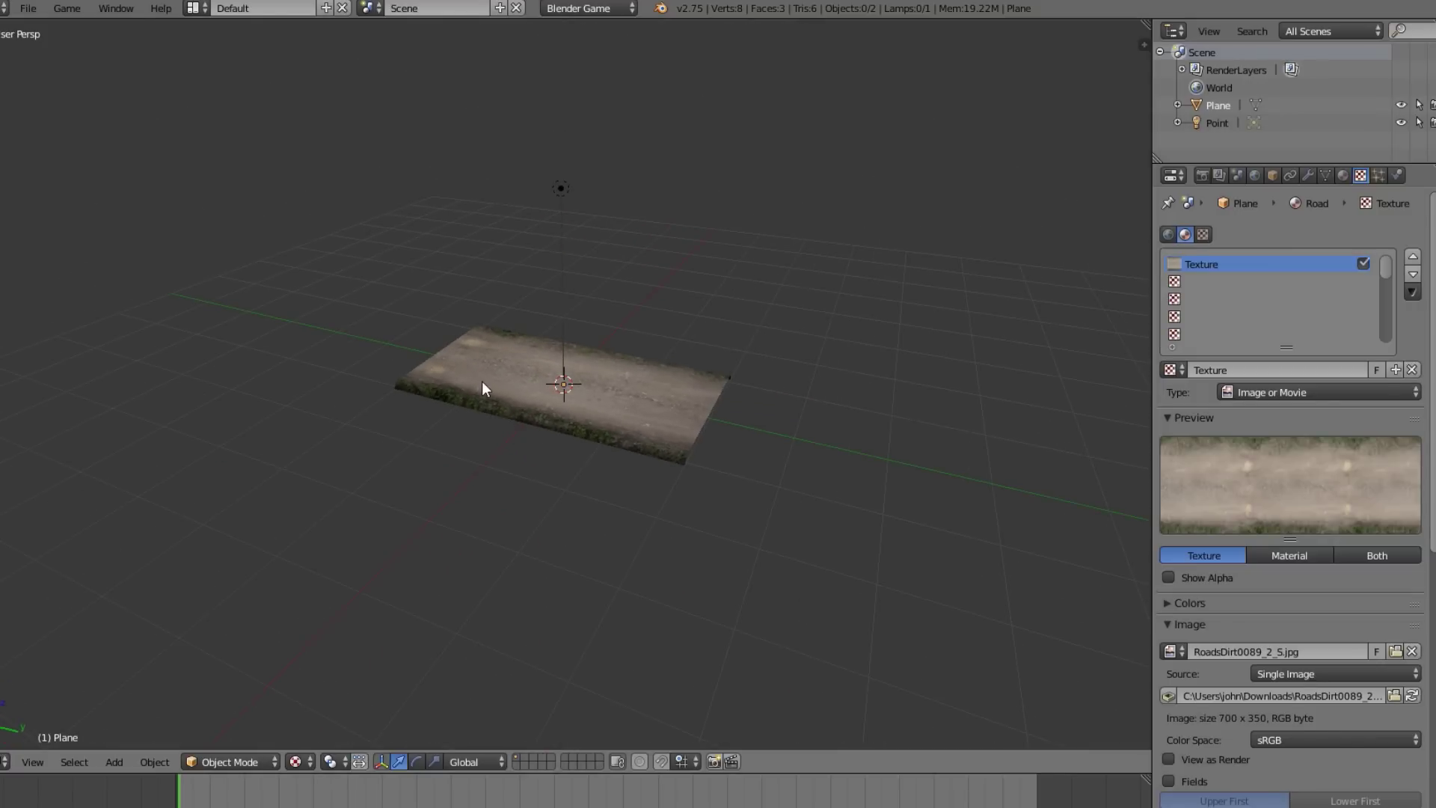
key("shift+a")
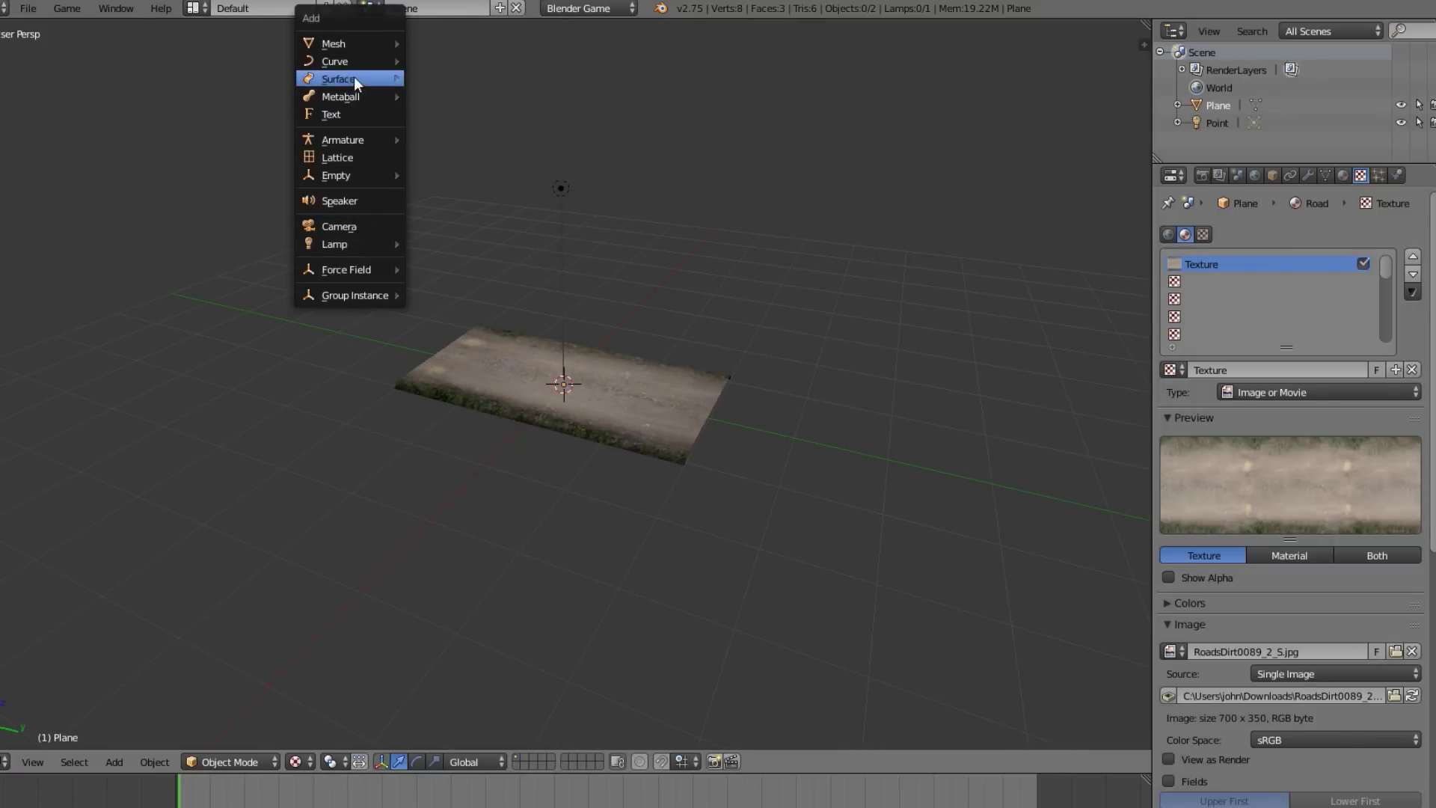
mouse_move(360, 63)
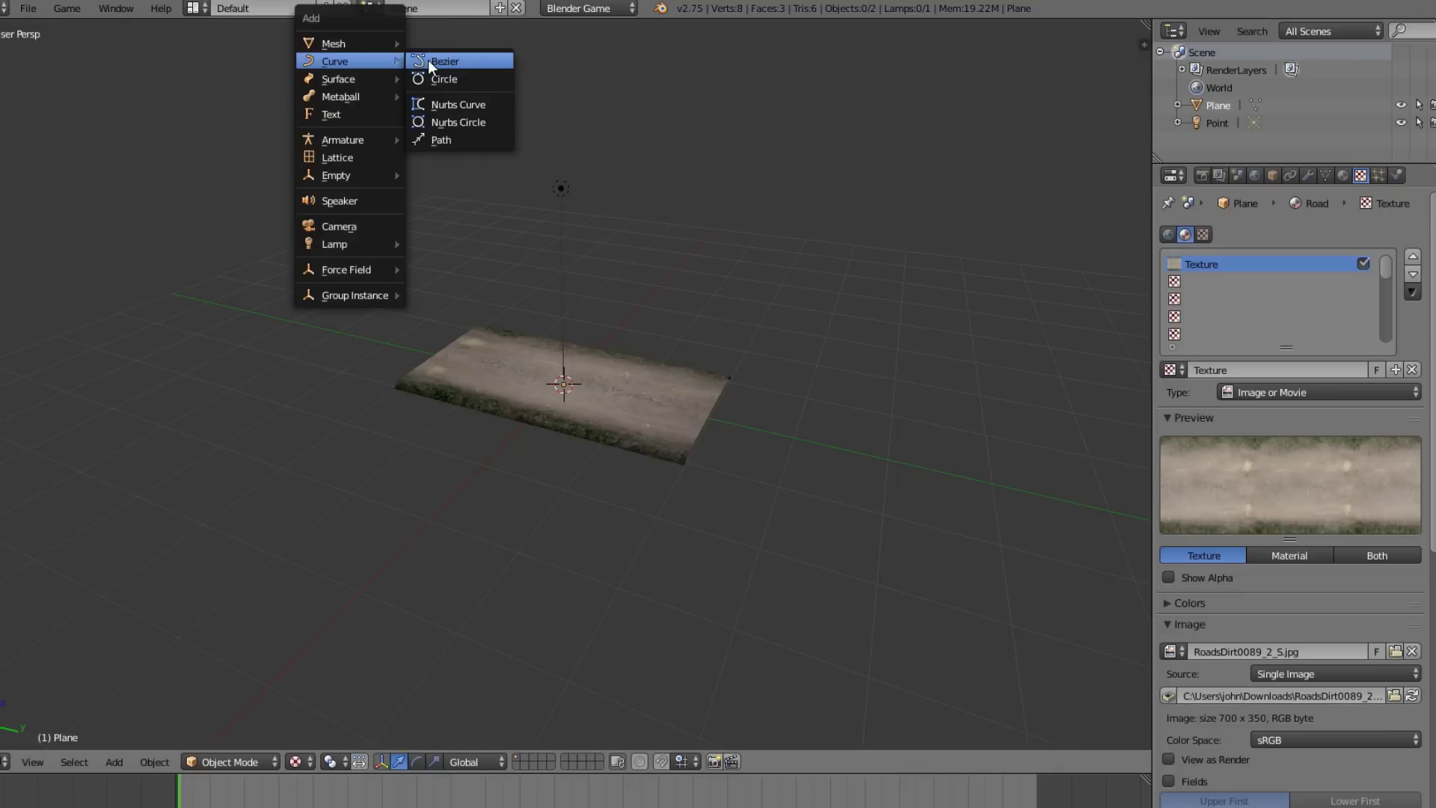
left_click(431, 60)
key("s")
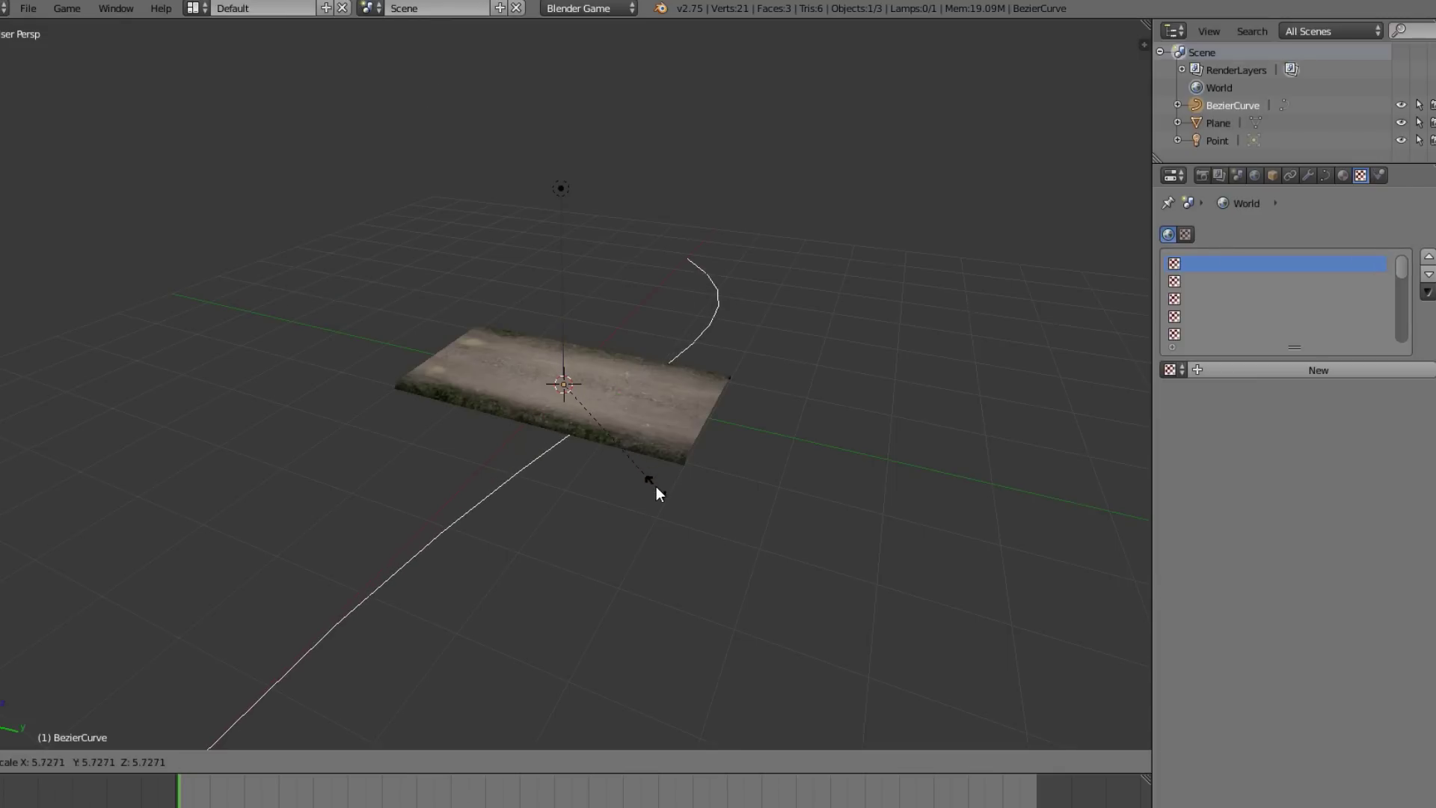
left_click(649, 474)
Rotate the road plane a quarter turn about Z to line it up with the curve and apply its rotation.
middle_click_drag(675, 437, 674, 473)
right_click(671, 473)
middle_click_drag(594, 502, 667, 536)
key("r")
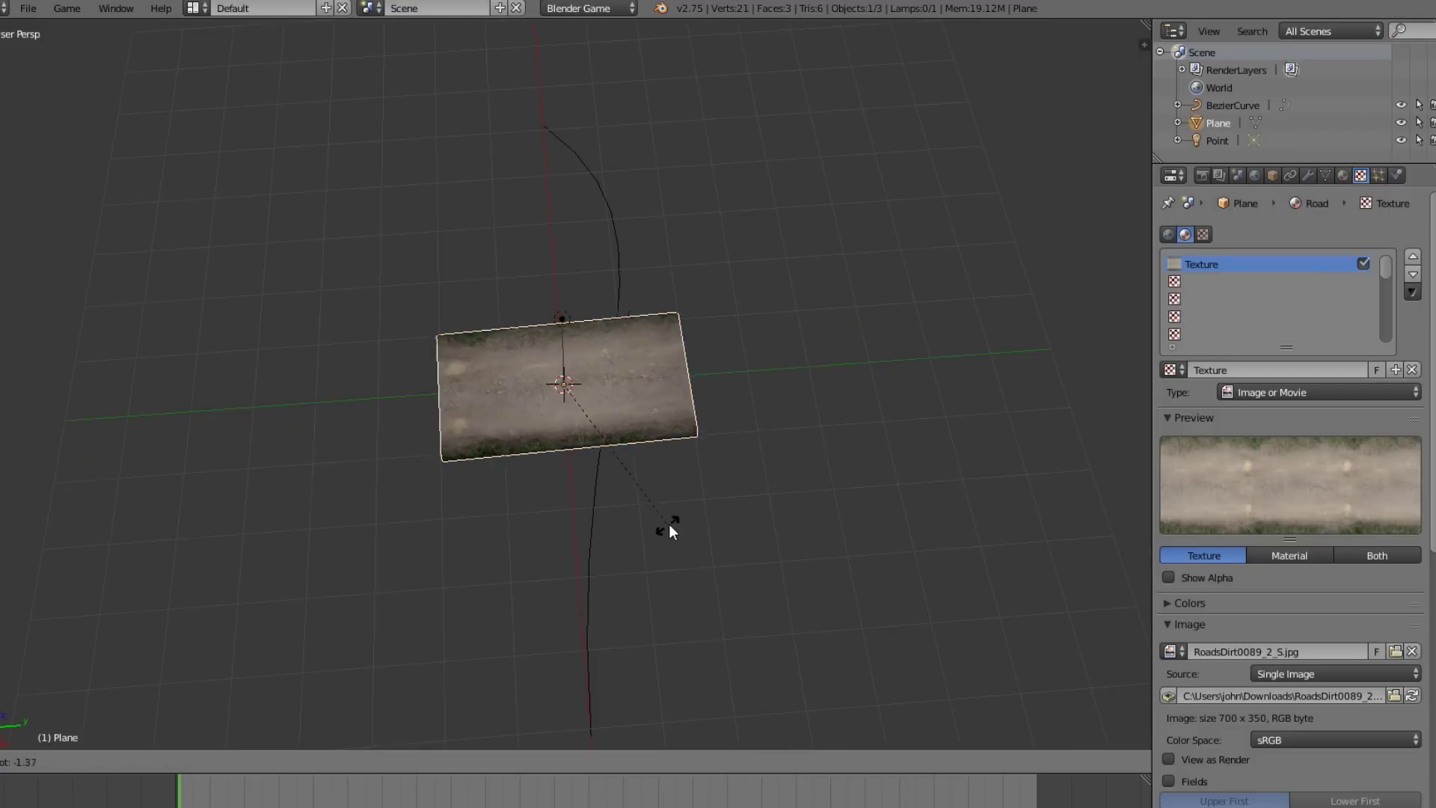
key("z")
key("Return")
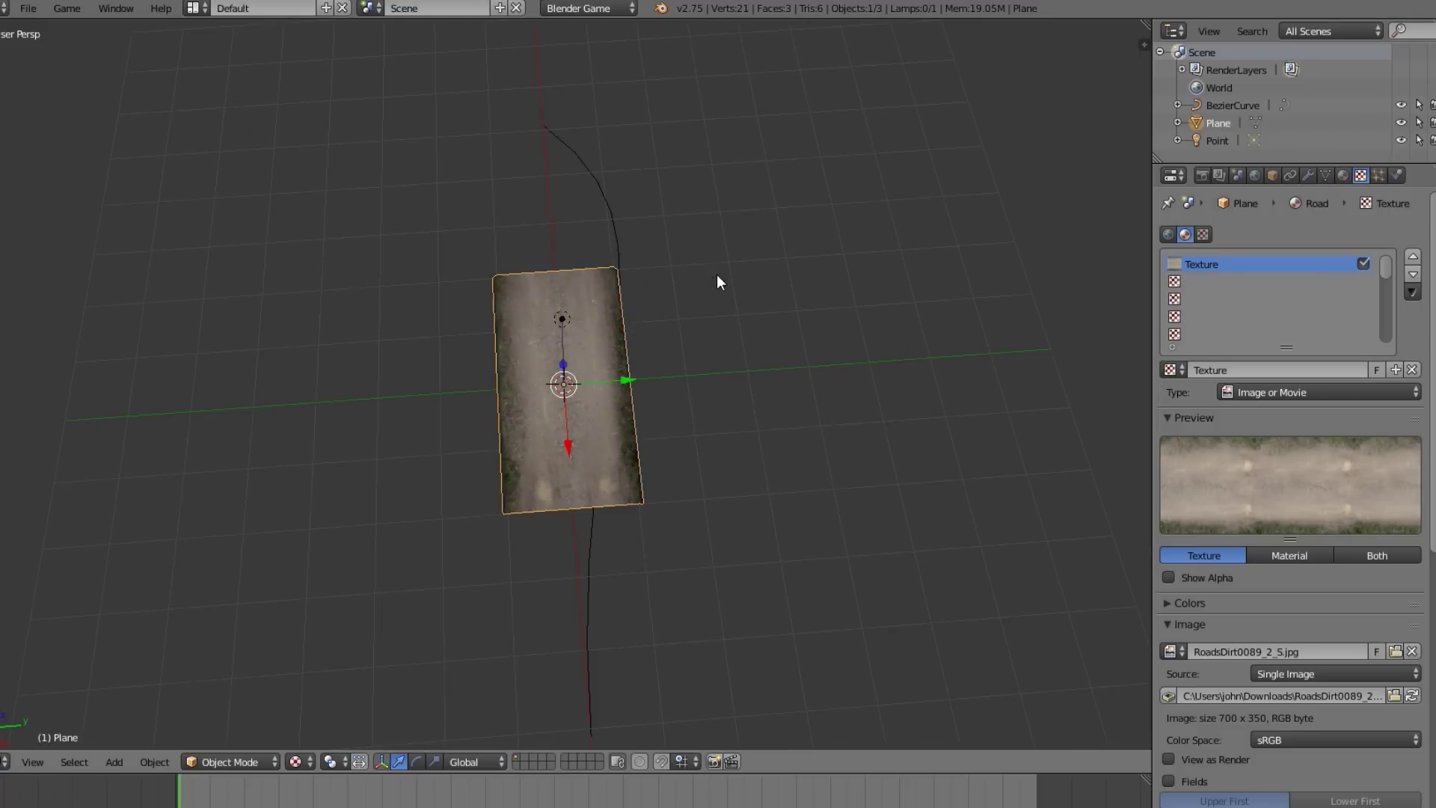
key("ctrl+a")
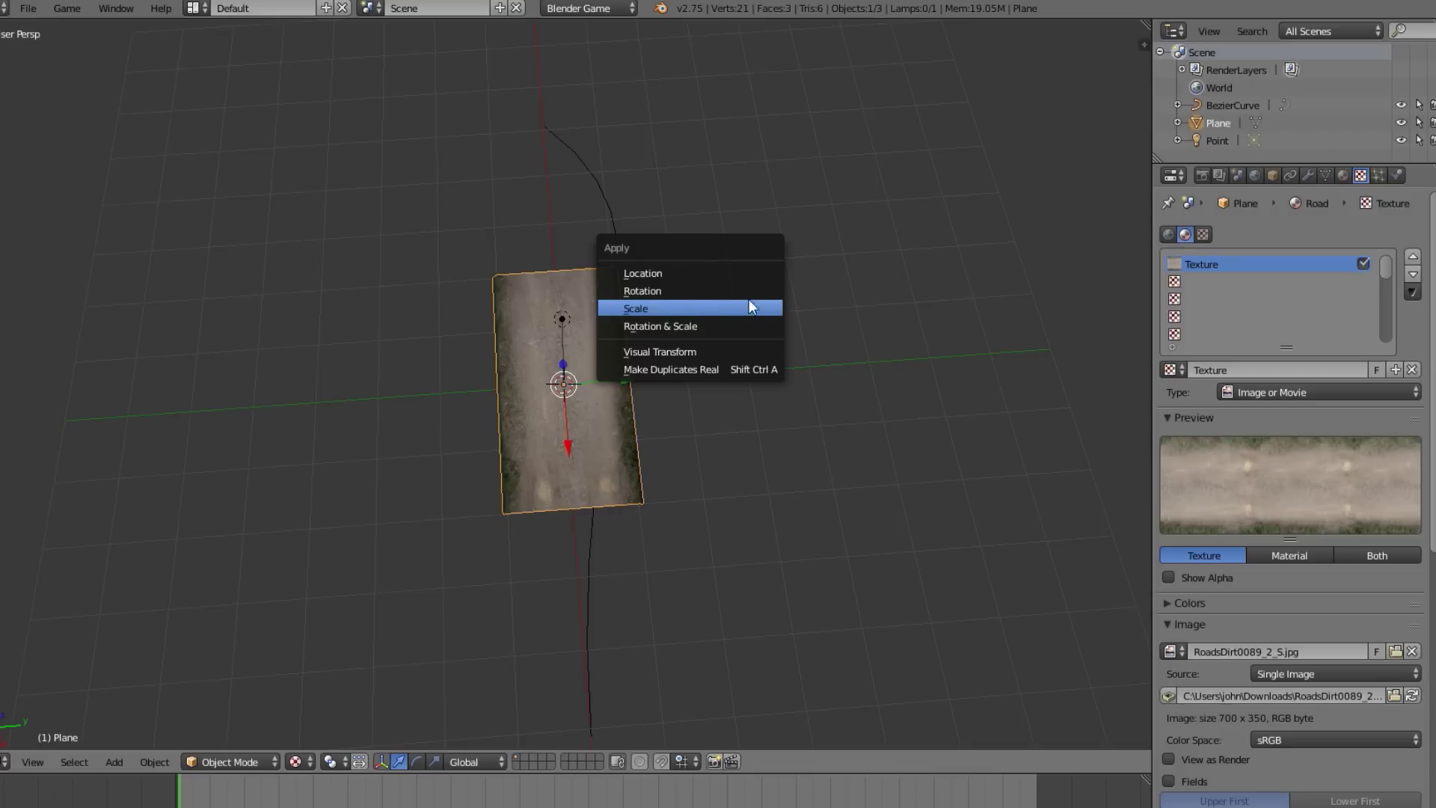
left_click(751, 293)
Select the road plane and add an Array modifier to it.
middle_click_drag(706, 408, 553, 347)
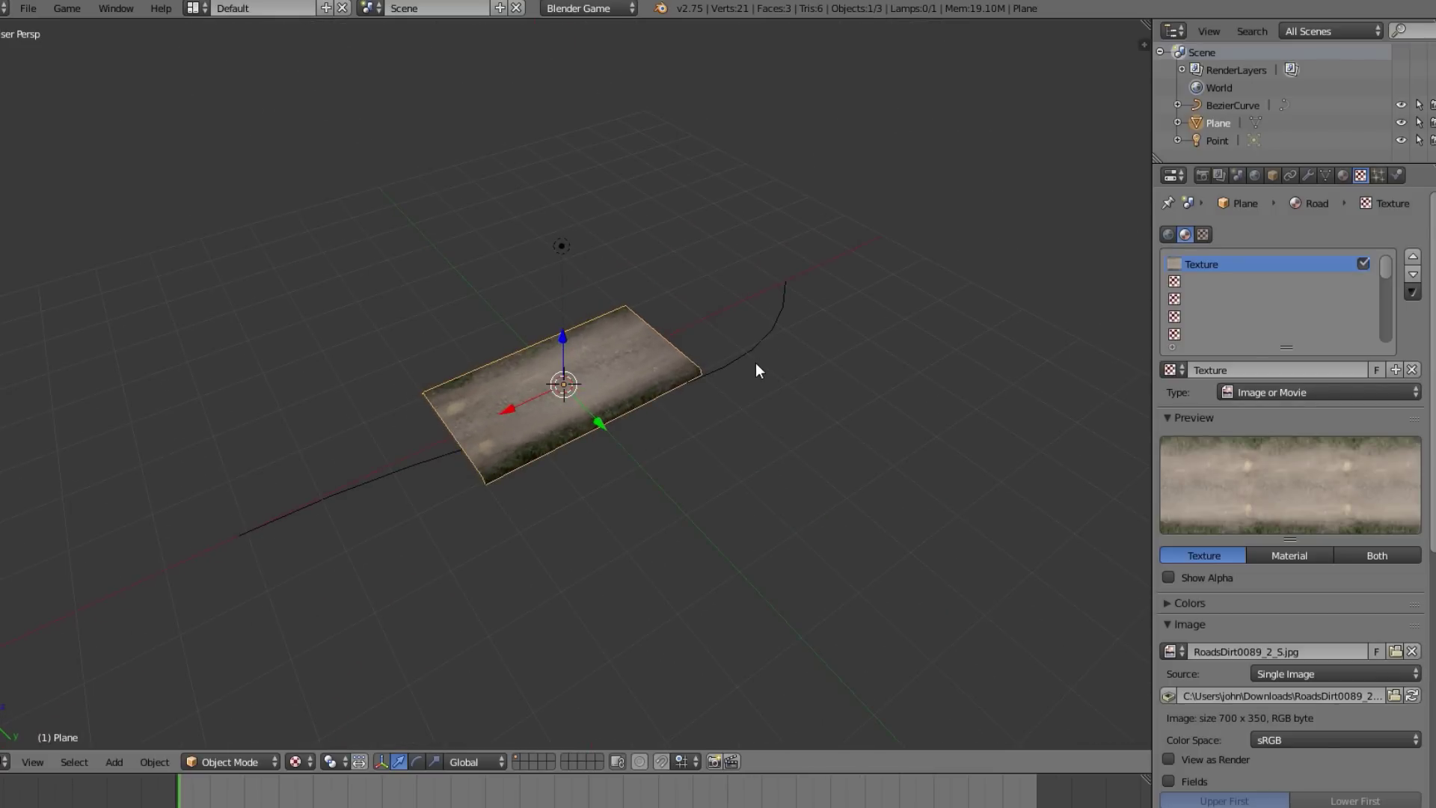
right_click(755, 341)
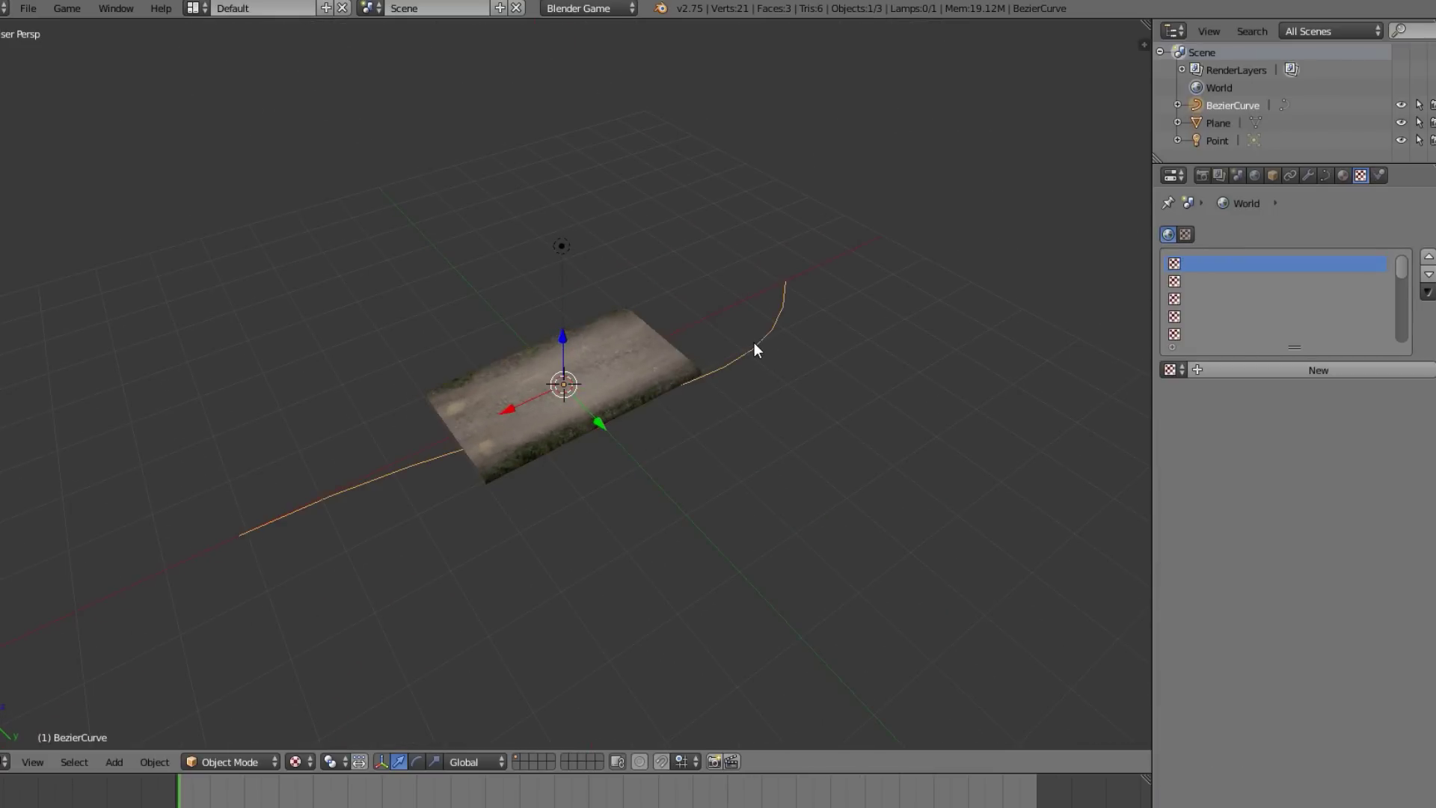
right_click(654, 385)
right_click(706, 378)
right_click(679, 360)
left_click(1308, 175)
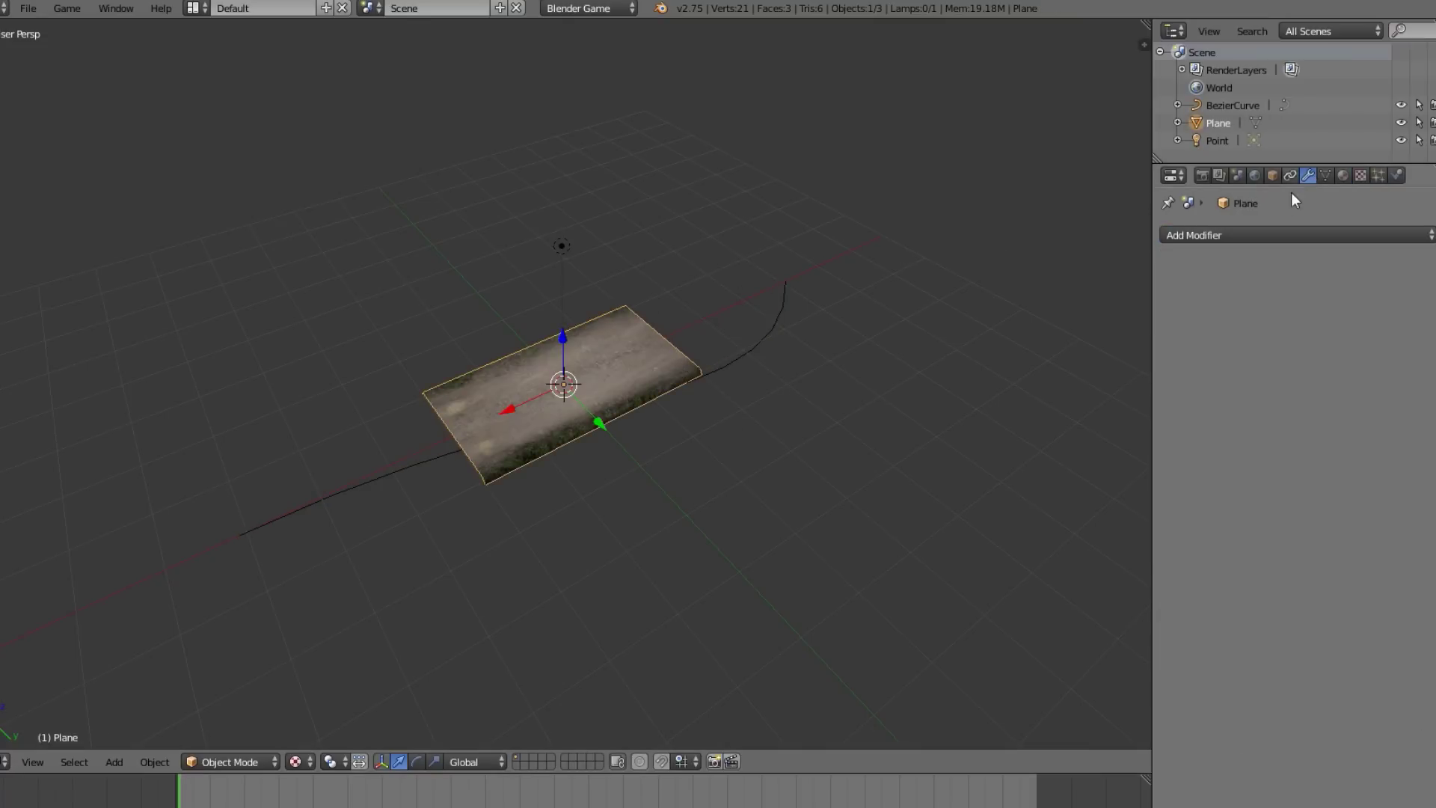
left_click(1268, 235)
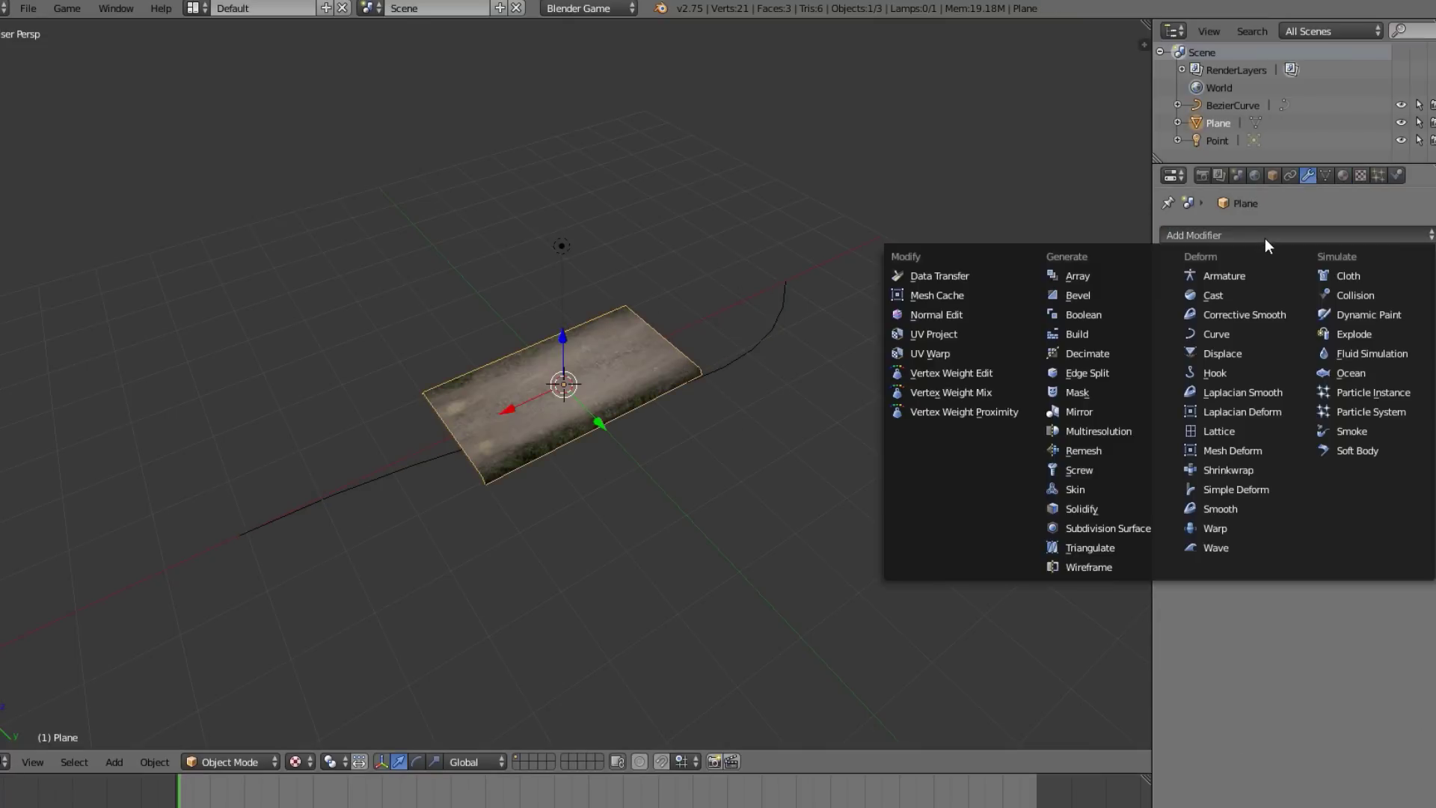
left_click(1133, 281)
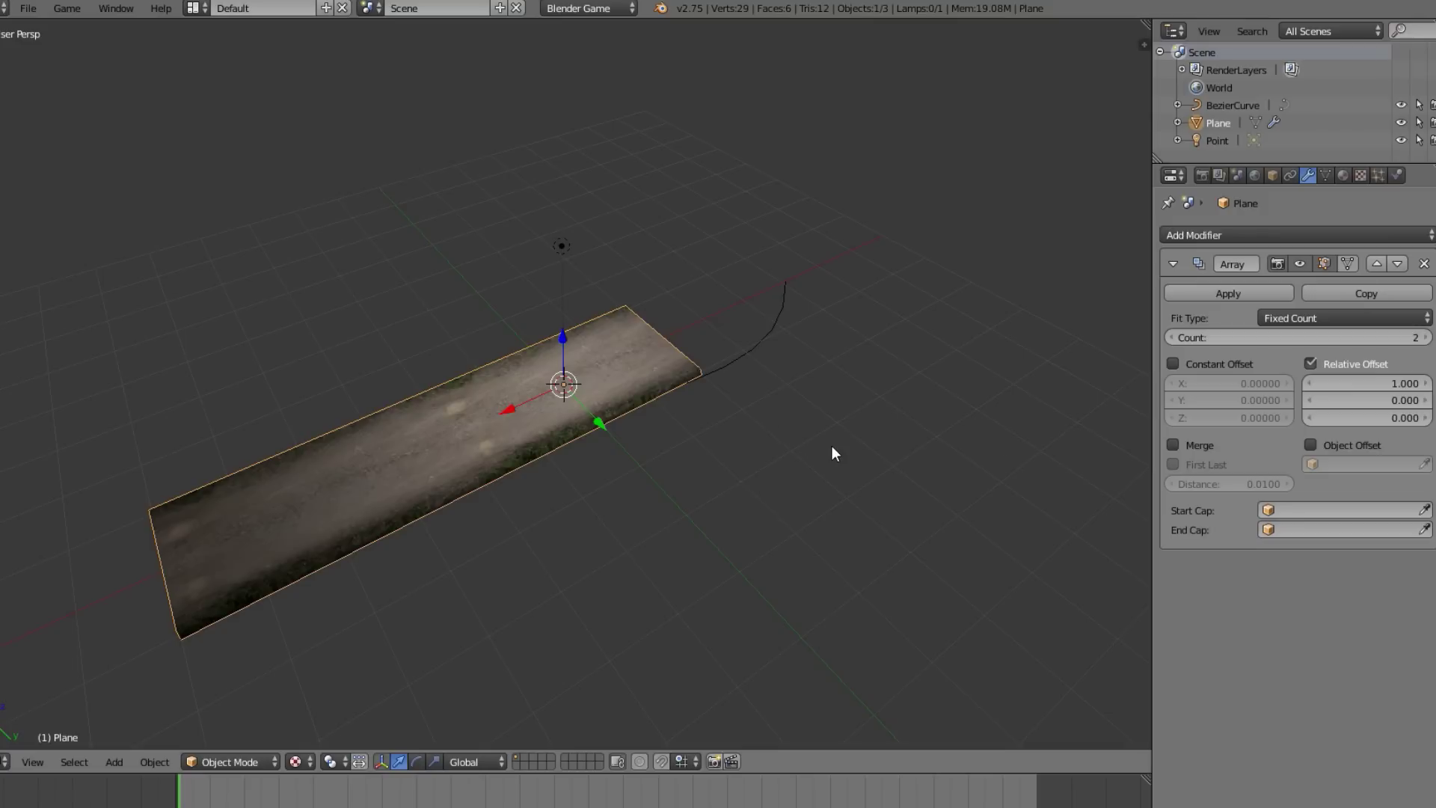
Try rotating the arrayed road 180 degrees about the global Z axis and undo the rotation.
key("r")
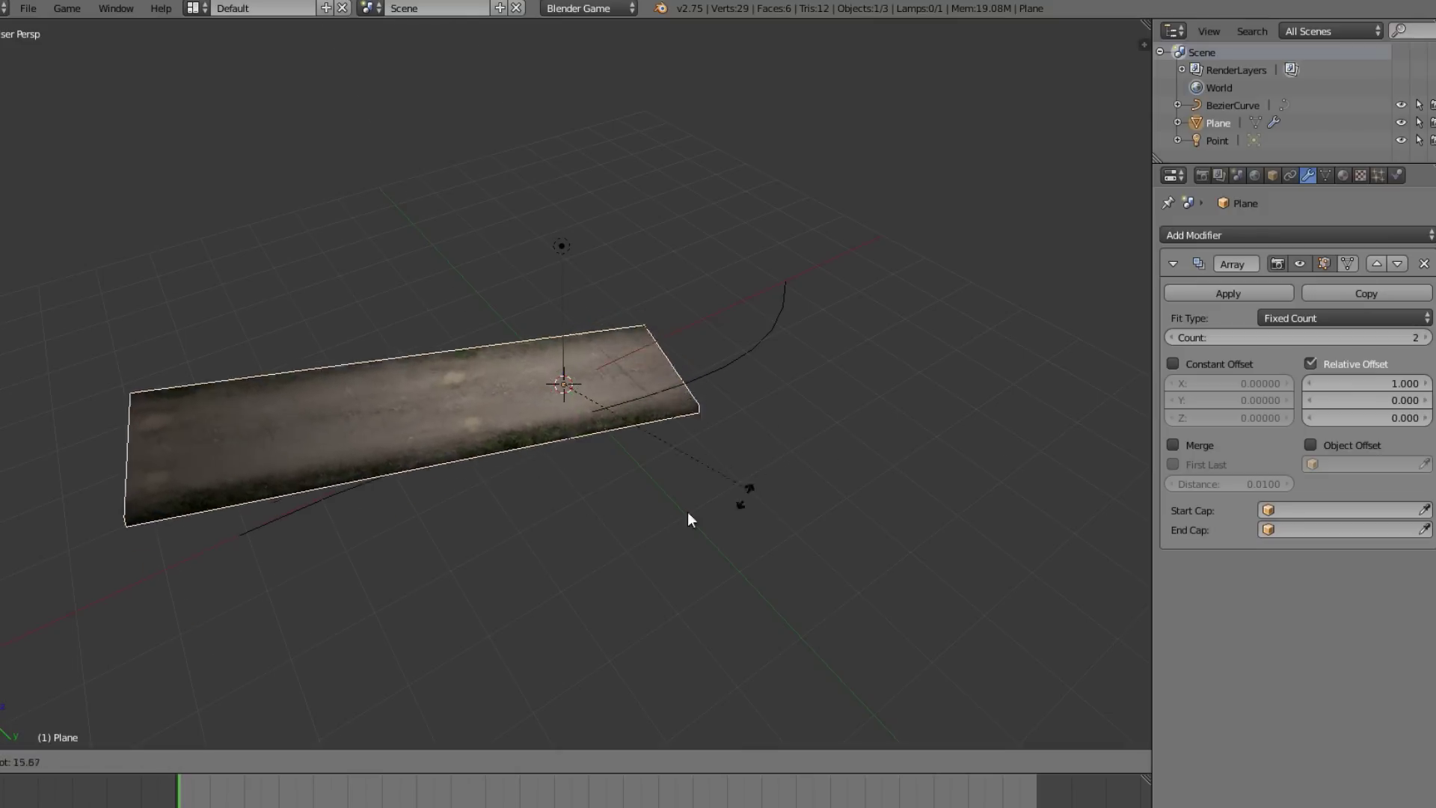
key("Escape")
key("r")
key("z")
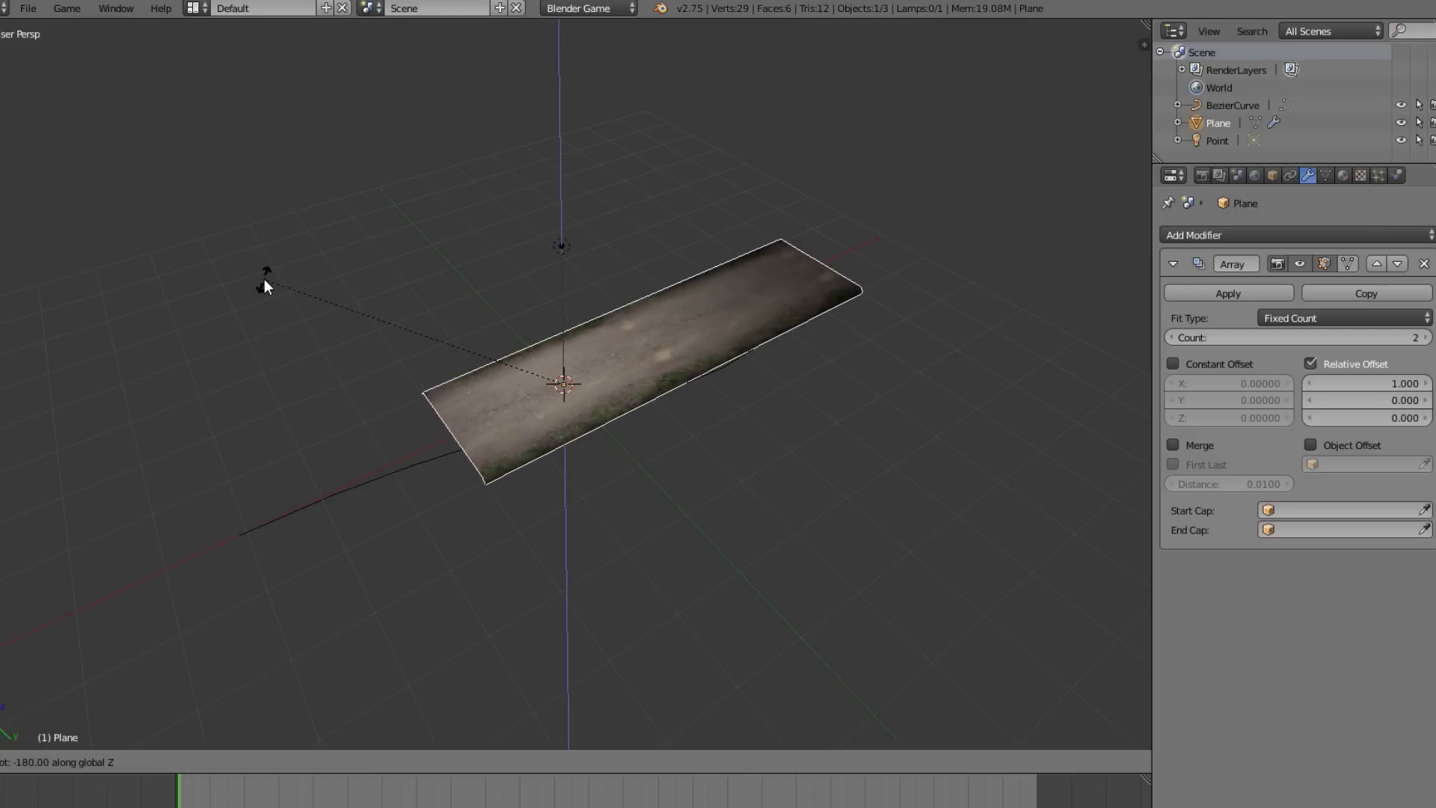
left_click(263, 280)
key("ctrl+z")
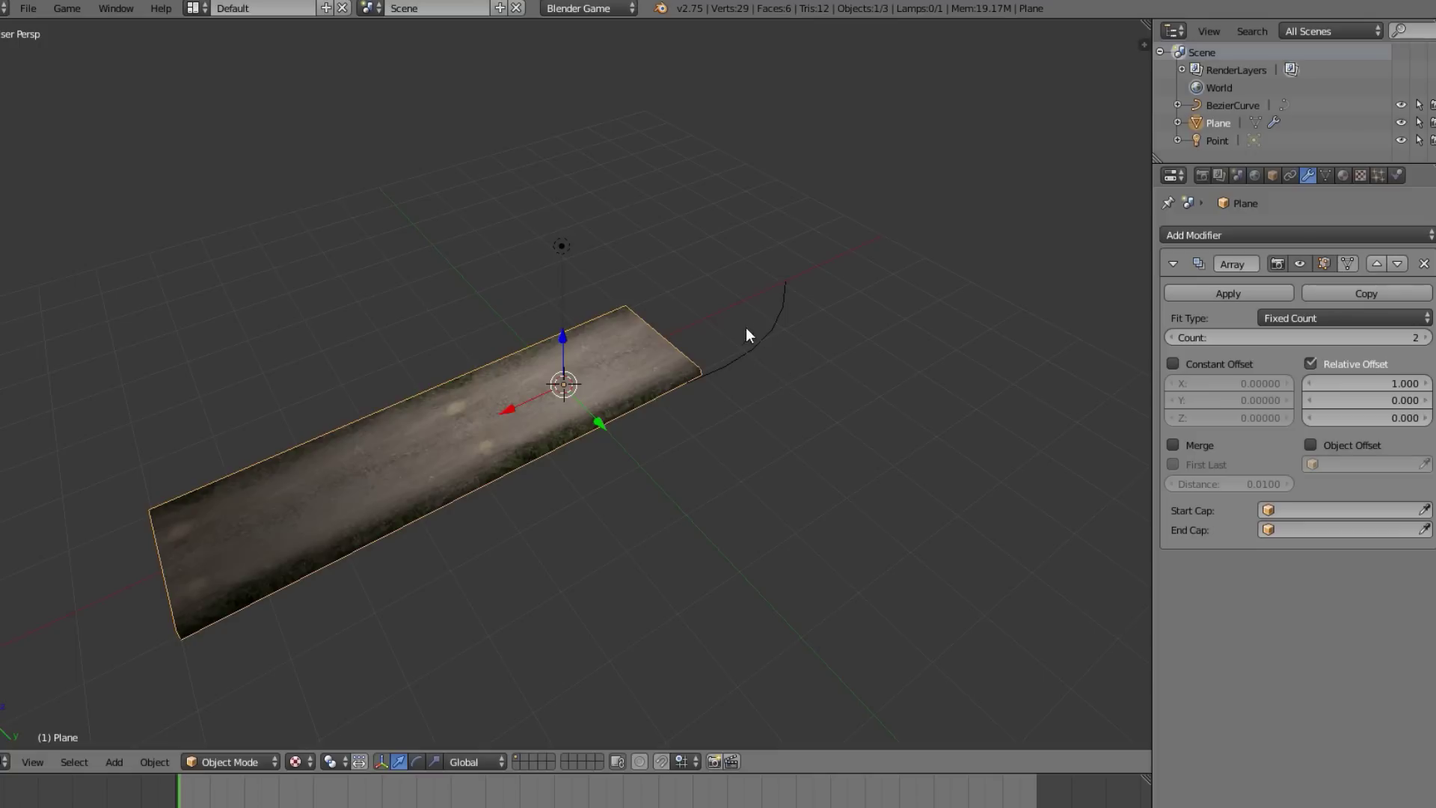
Set the fit type of the road plane's Array modifier to Fit Curve.
right_click(764, 349)
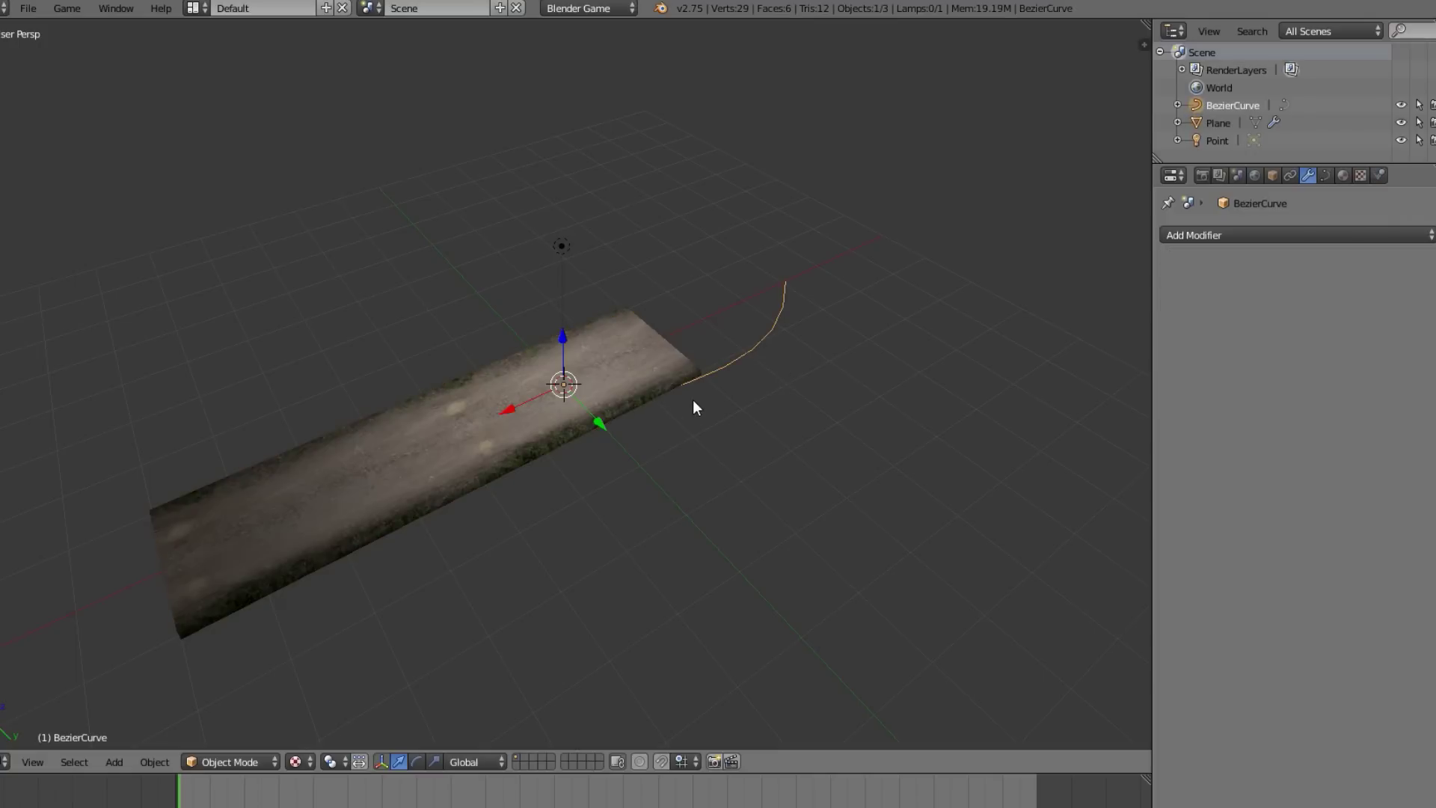
right_click(649, 374)
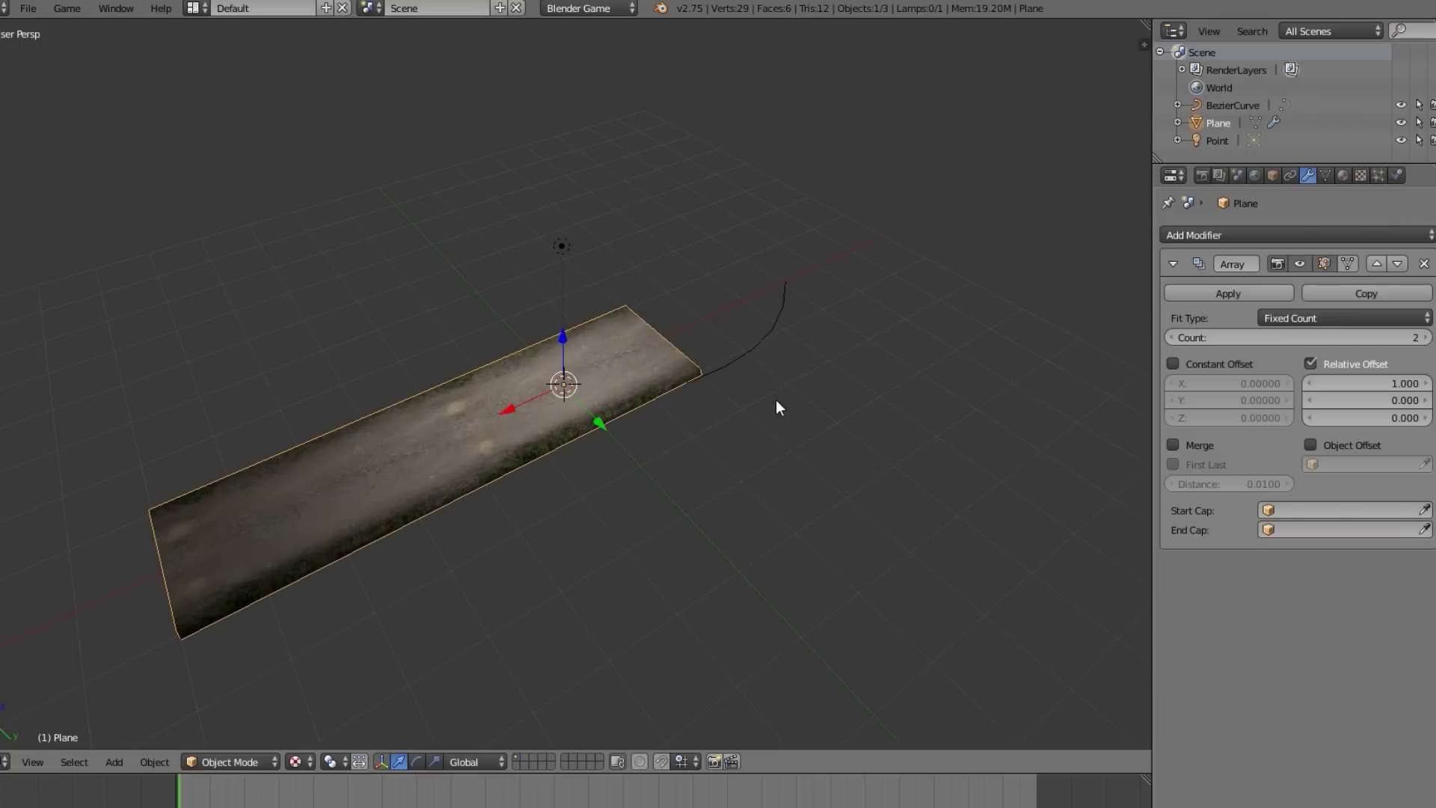
right_click(756, 361)
right_click(532, 431)
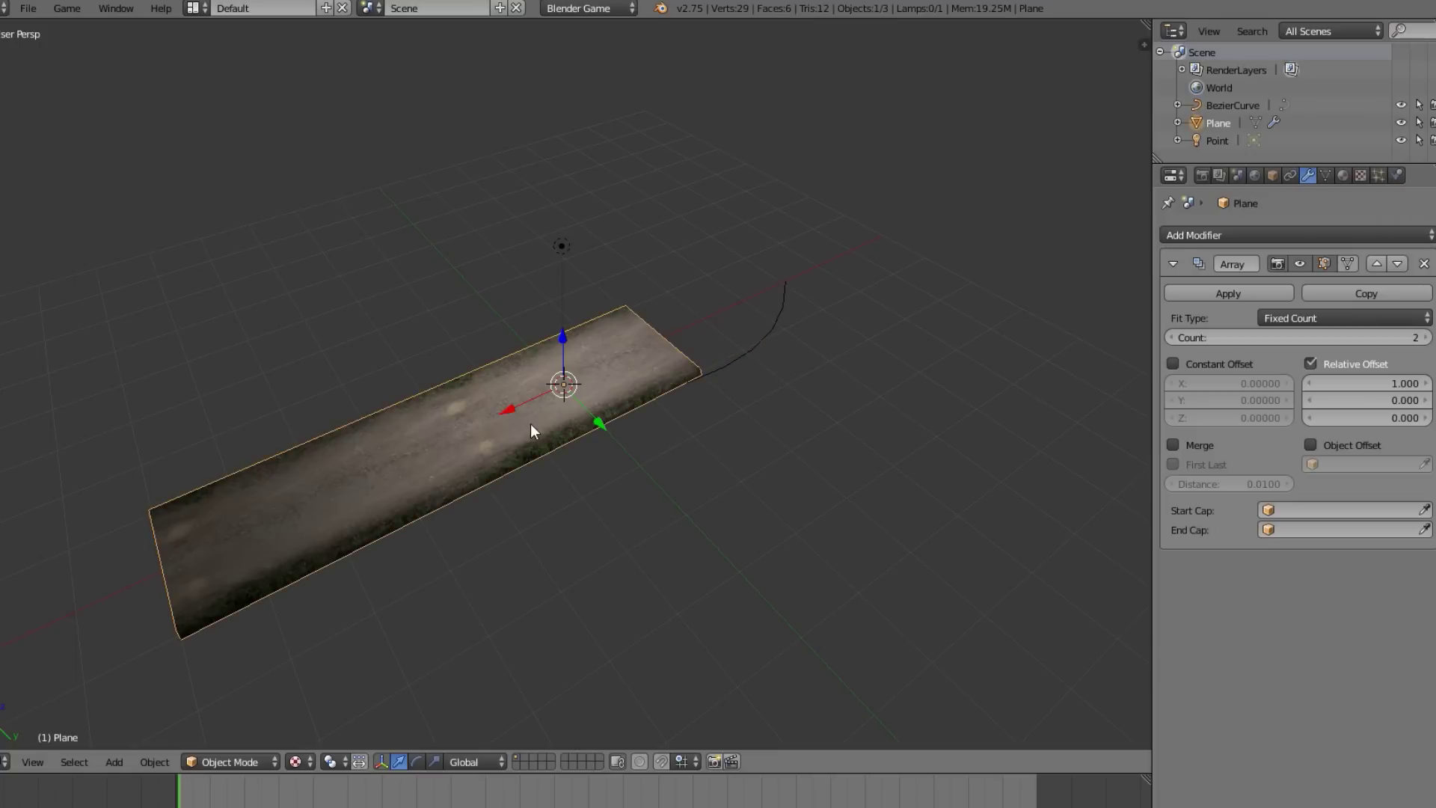
left_click(1307, 317)
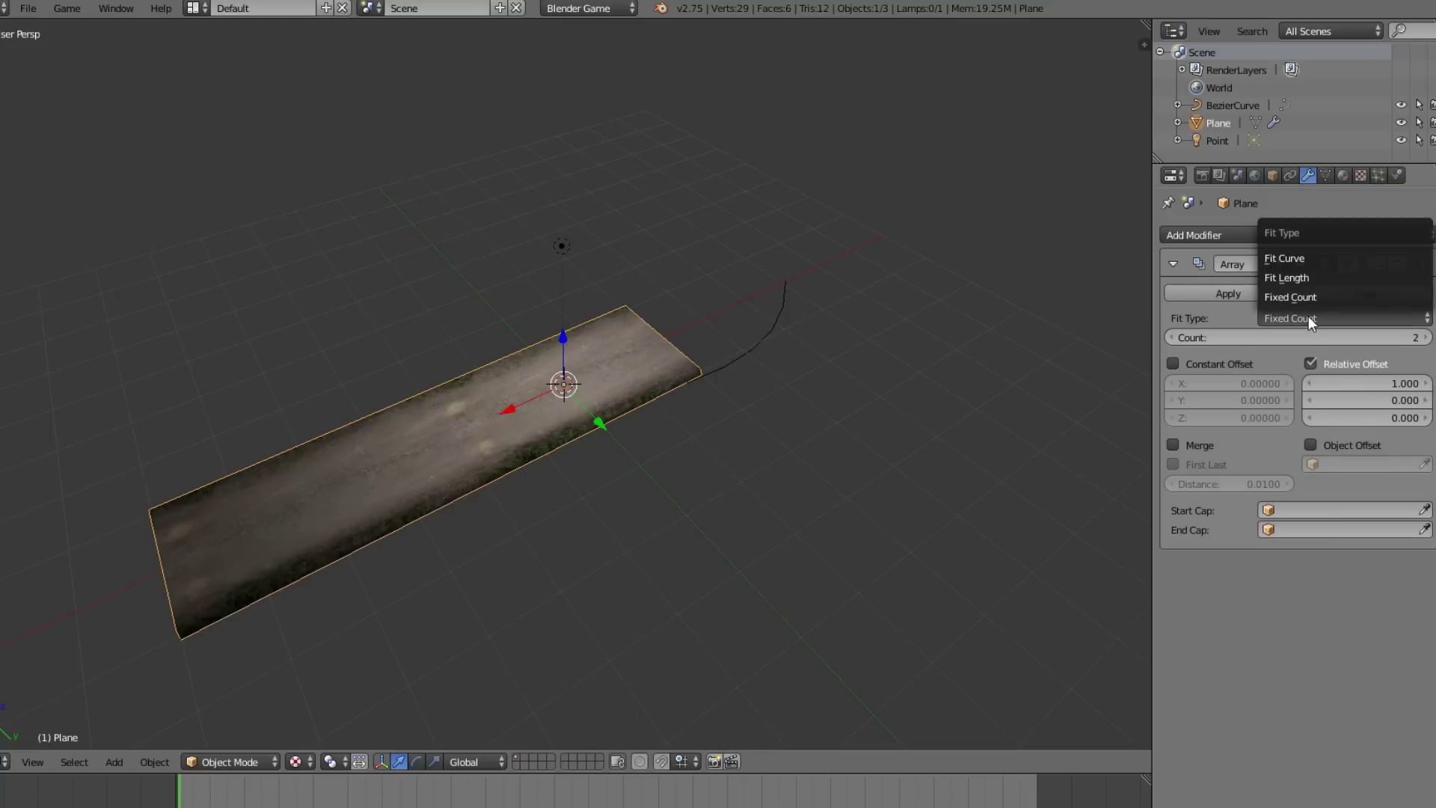
left_click(1303, 263)
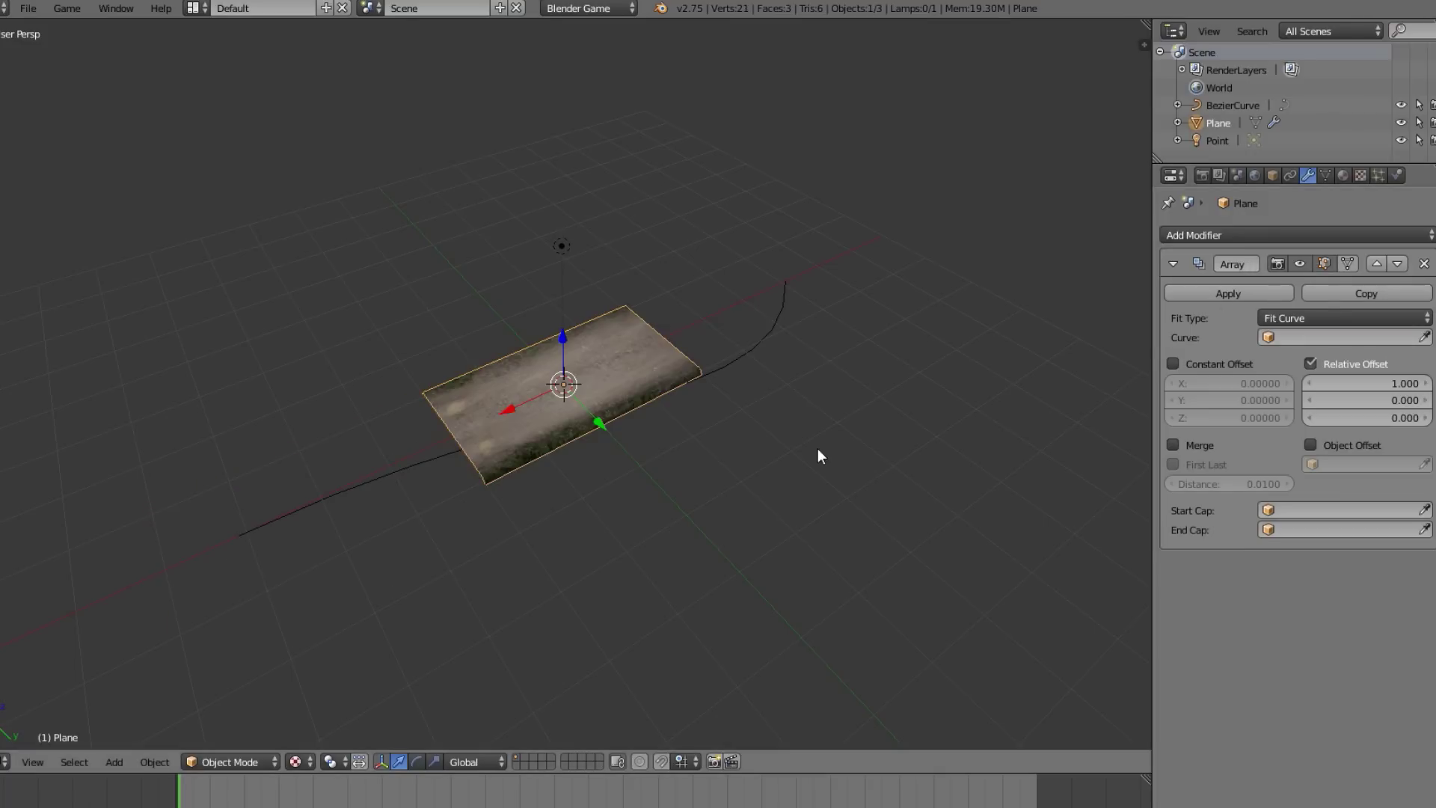
Try scaling all of the Bezier curve's points in Edit Mode and return to Object Mode.
right_click(749, 374)
key("s")
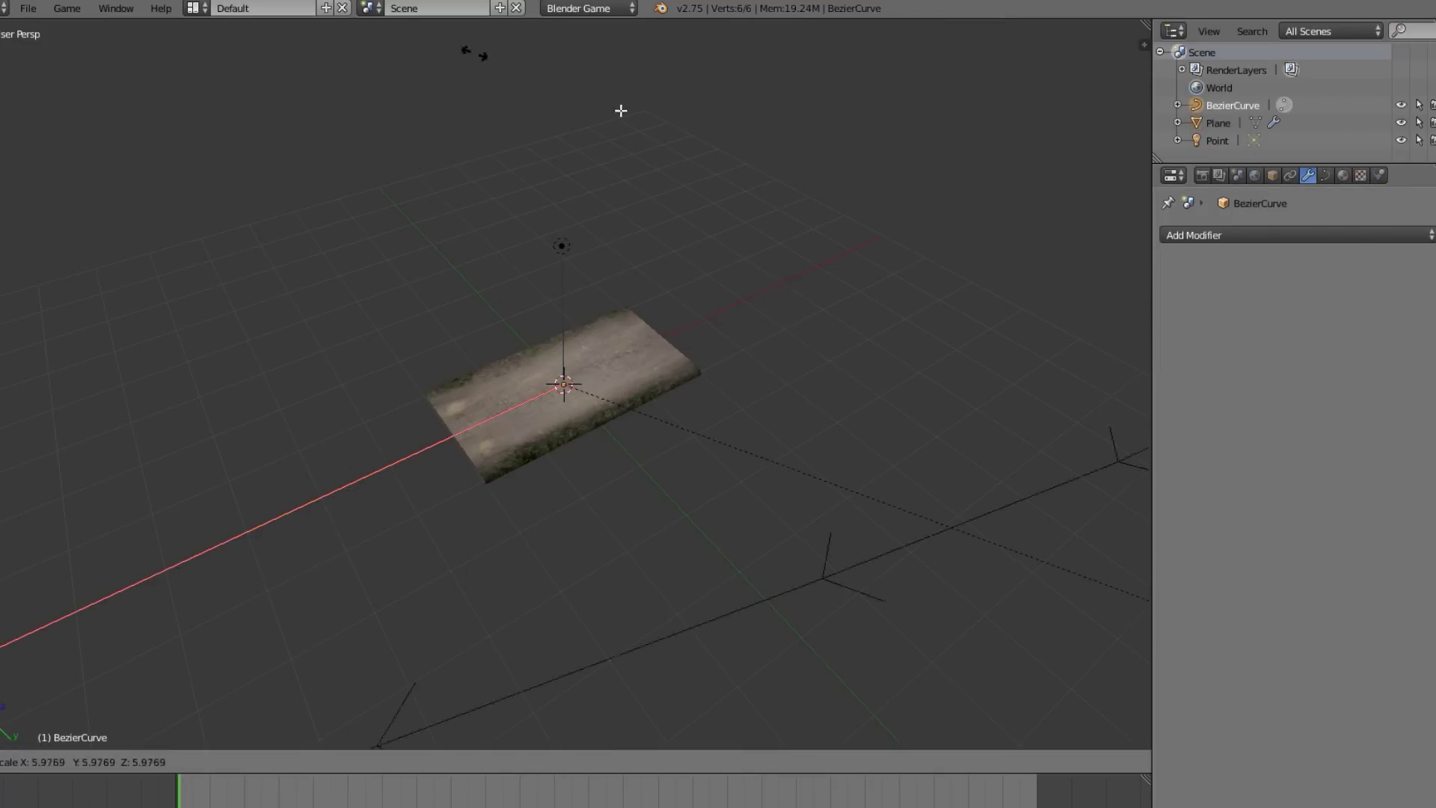
left_click(643, 464)
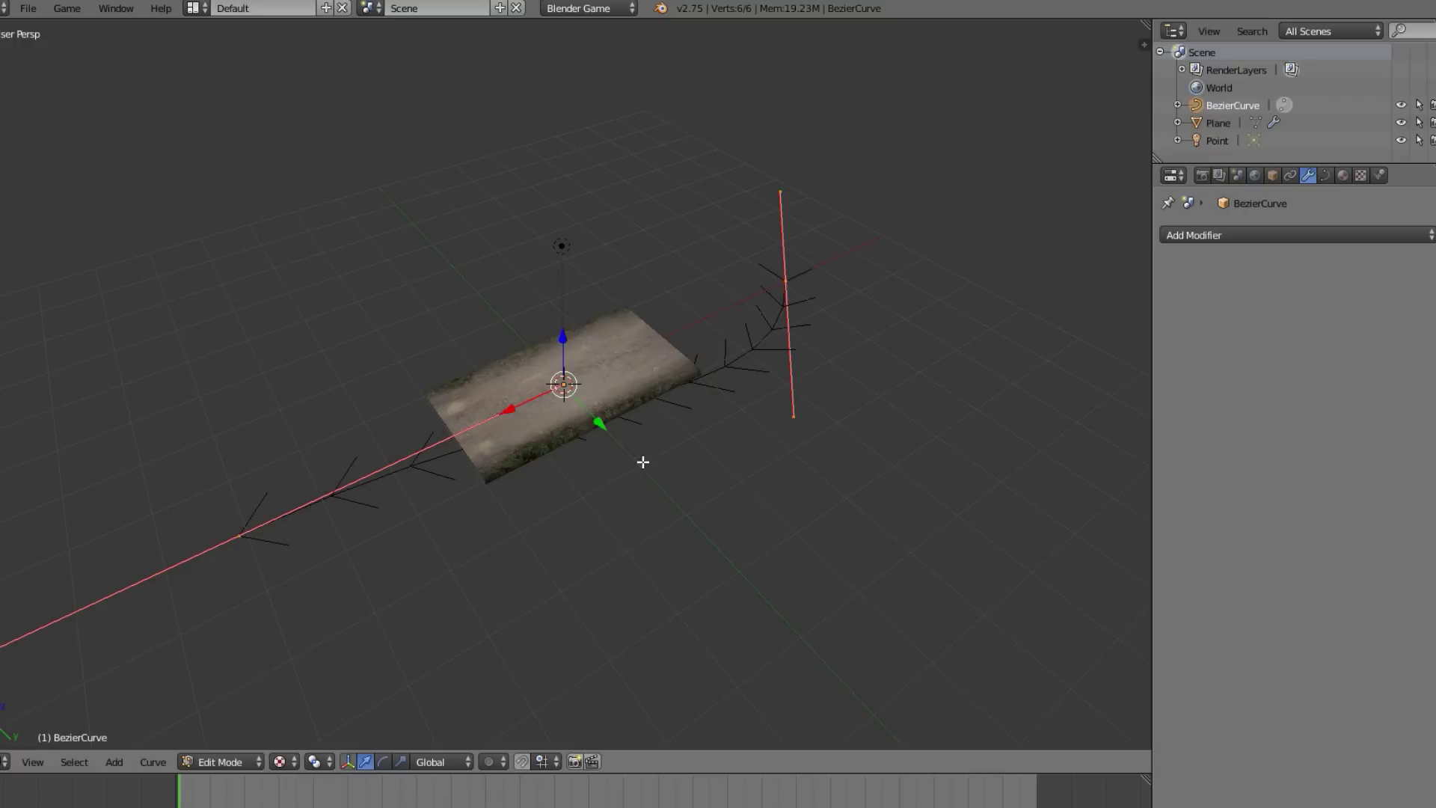
key("Tab")
Select the road plane and set BezierCurve as the fit curve of its Array modifier.
right_click(632, 398)
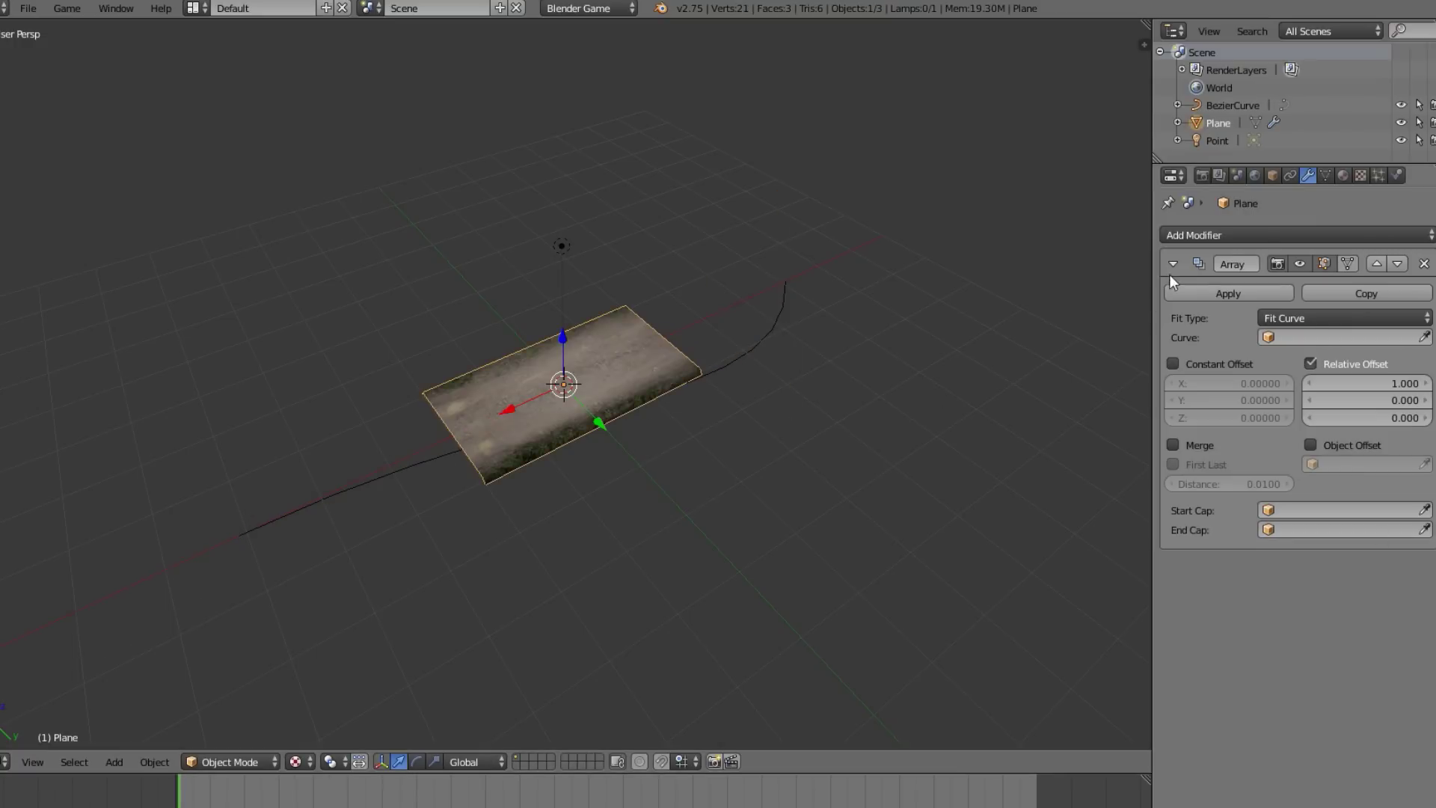
left_click(1309, 334)
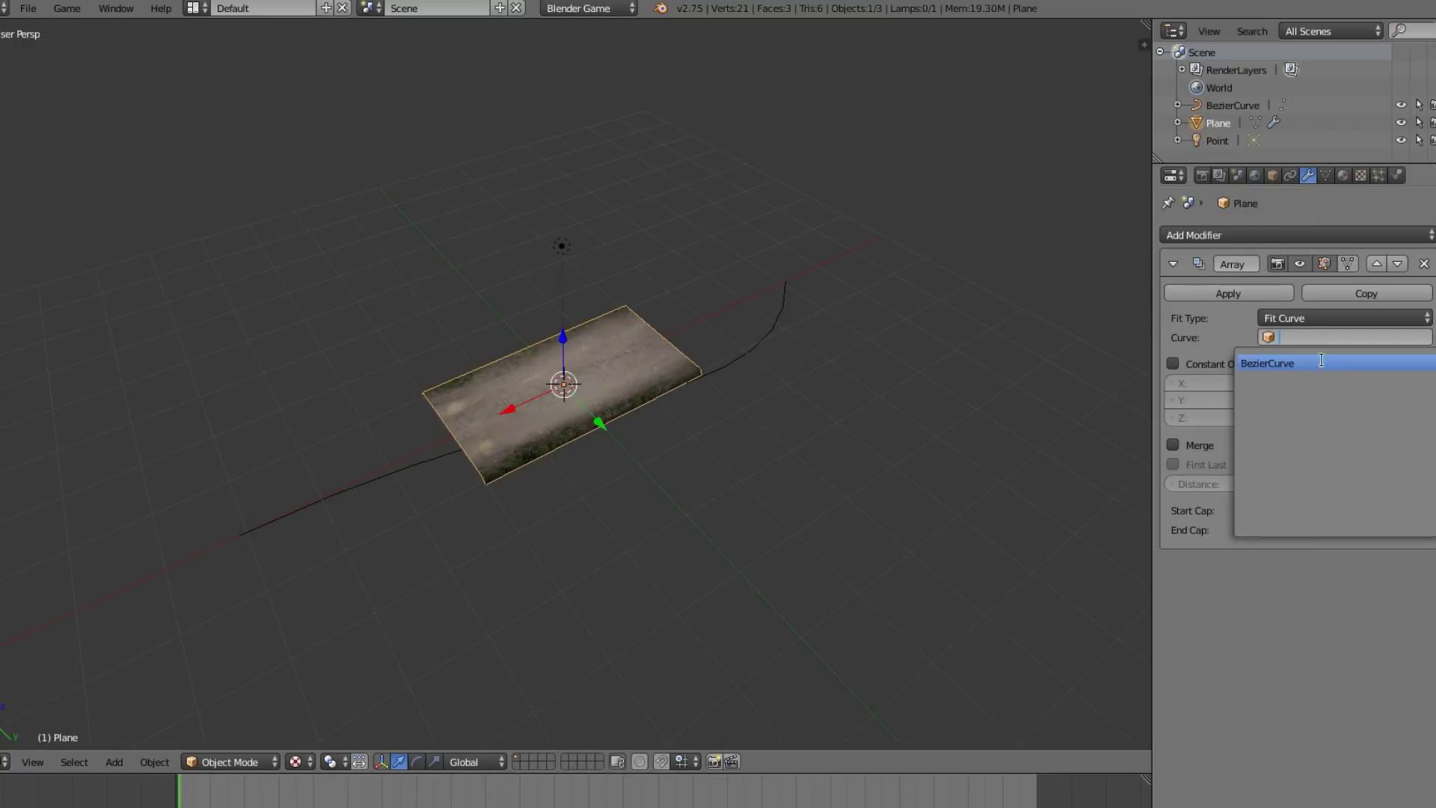
left_click(1223, 367)
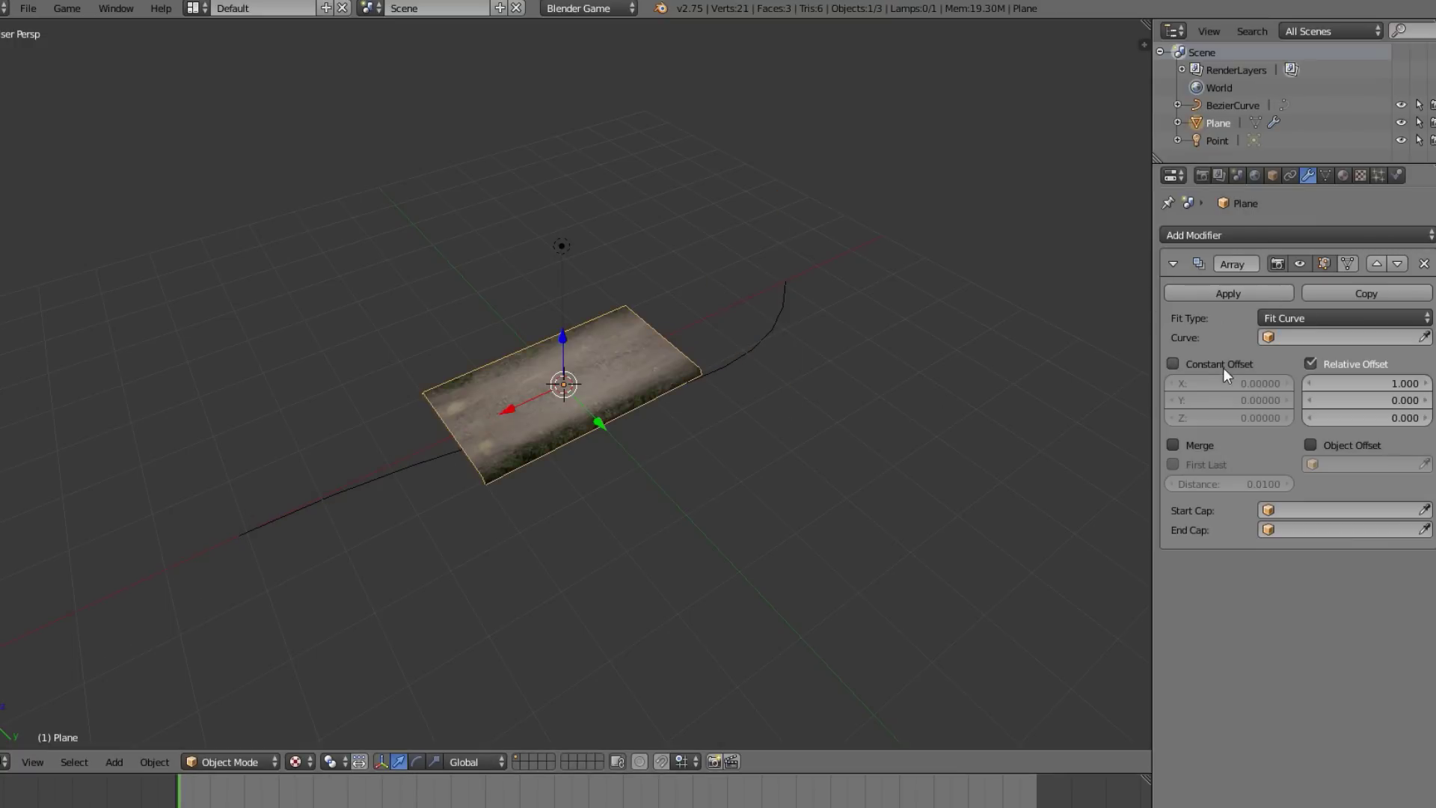
left_click(1326, 333)
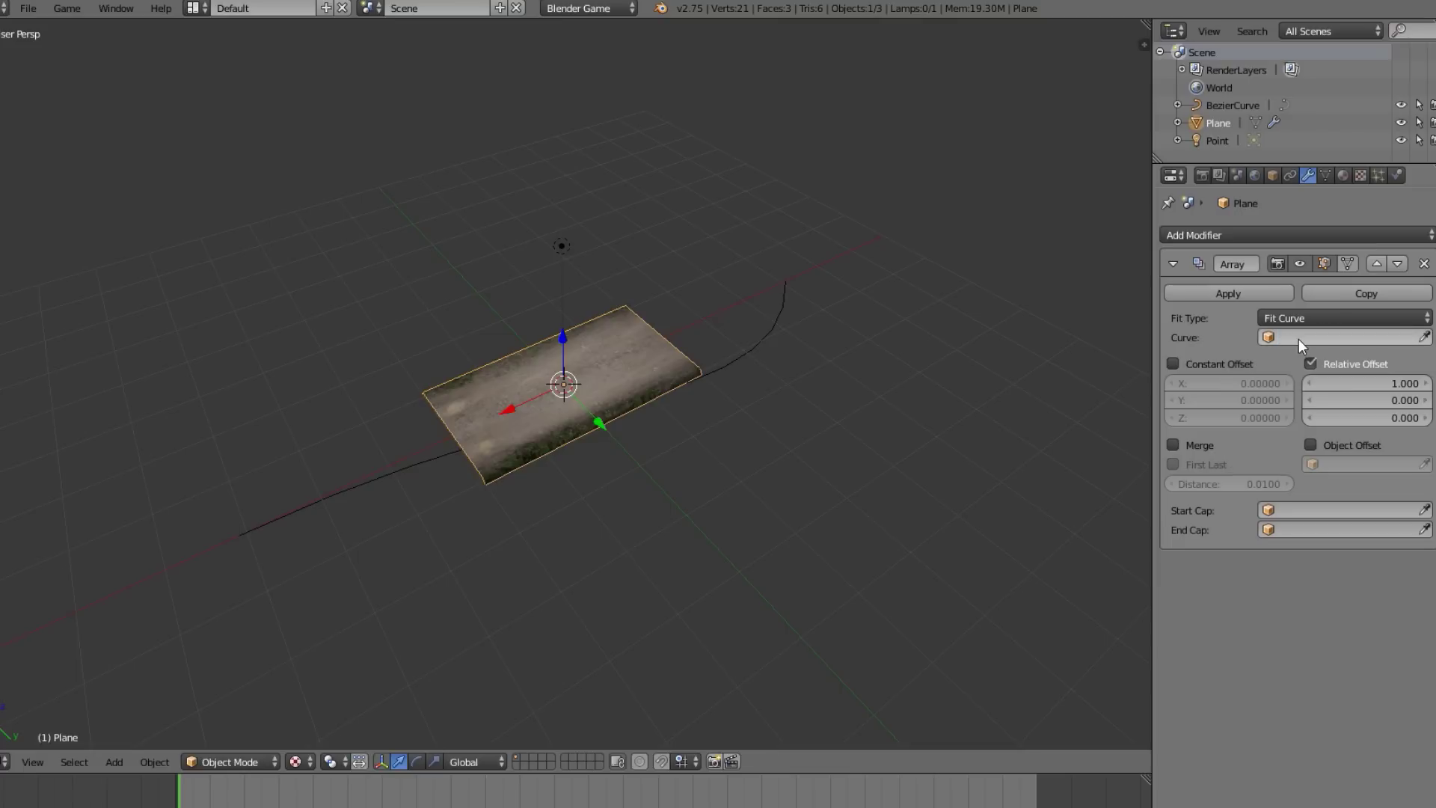
left_click(1298, 337)
left_click(1305, 364)
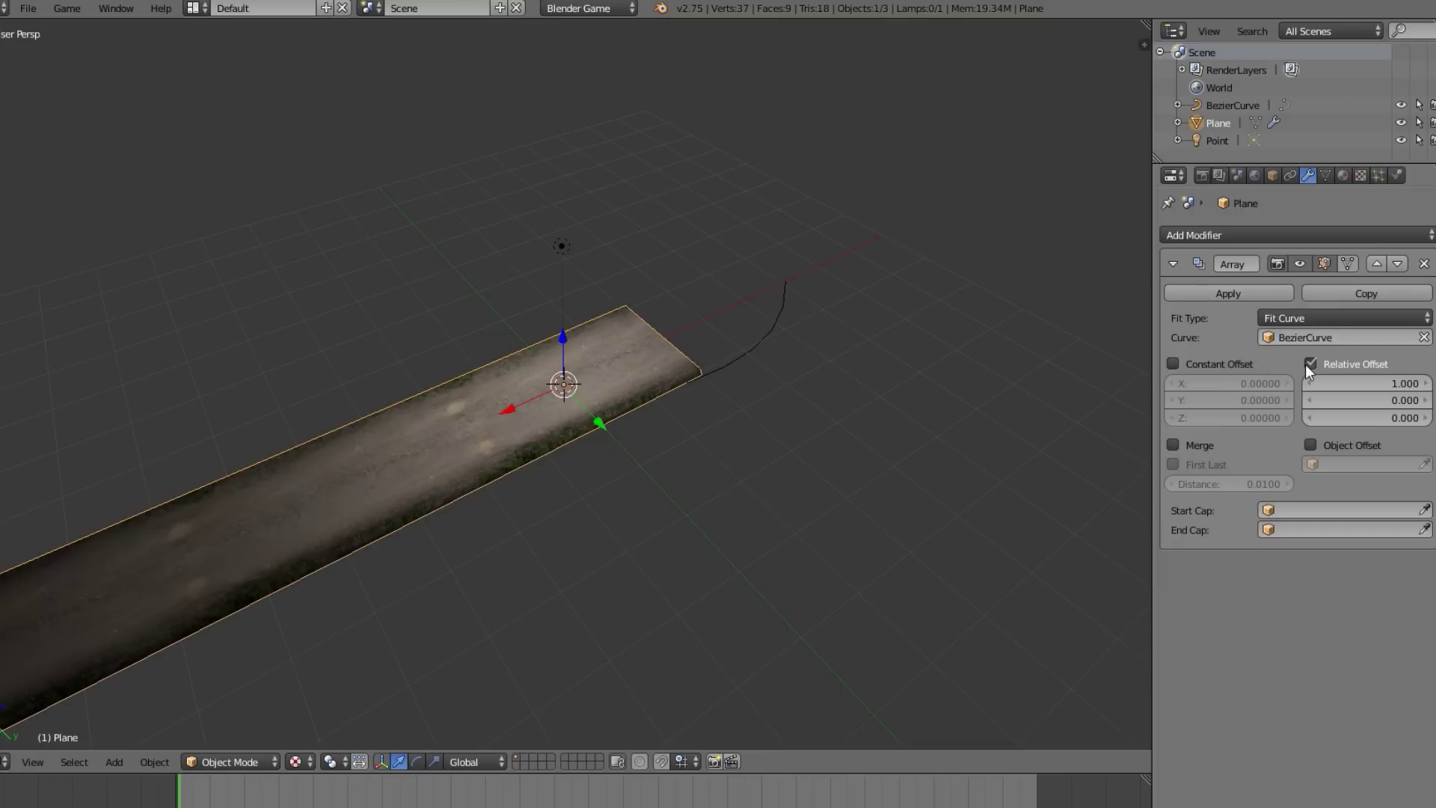
middle_click_drag(555, 573, 603, 417)
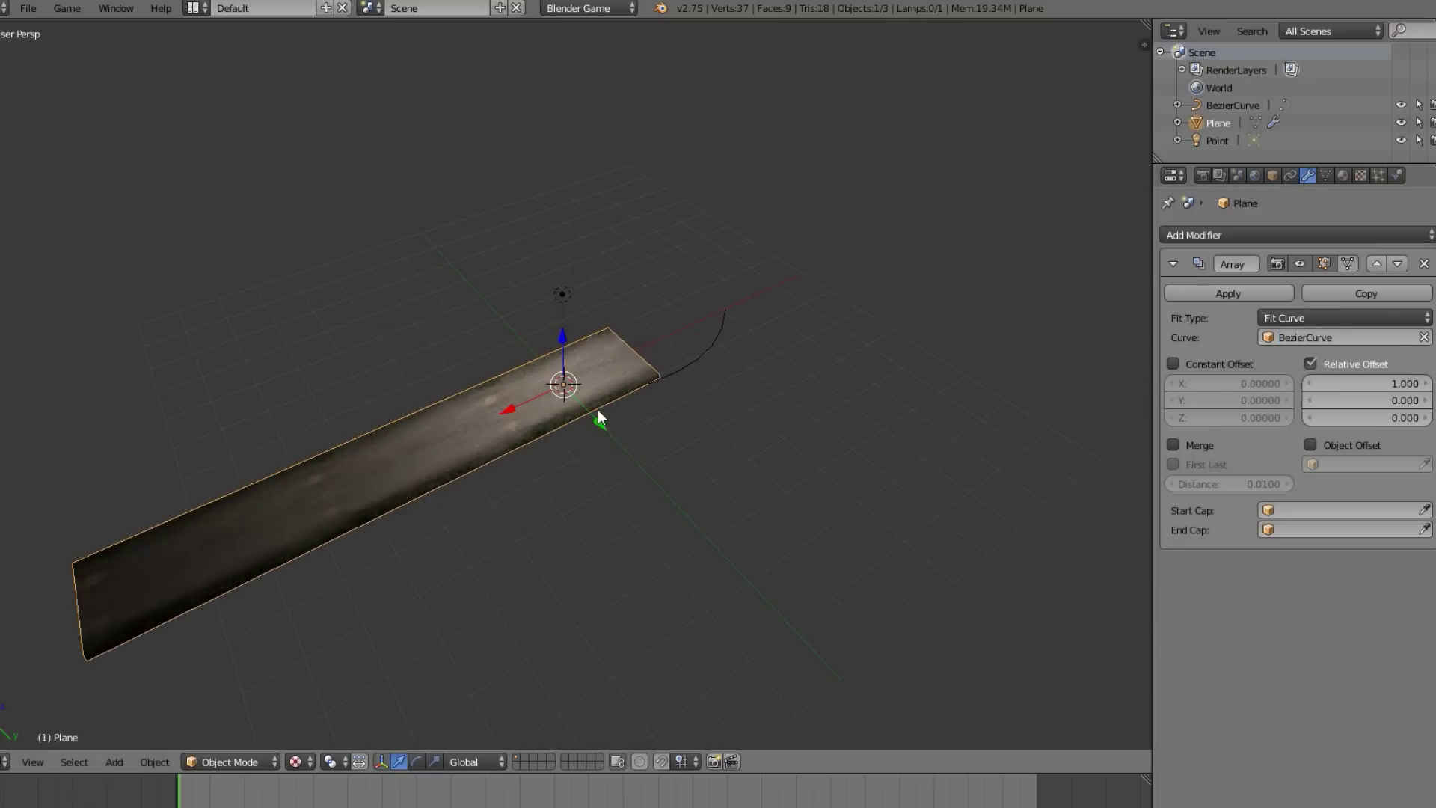
right_click(707, 370)
key("Tab")
key("s")
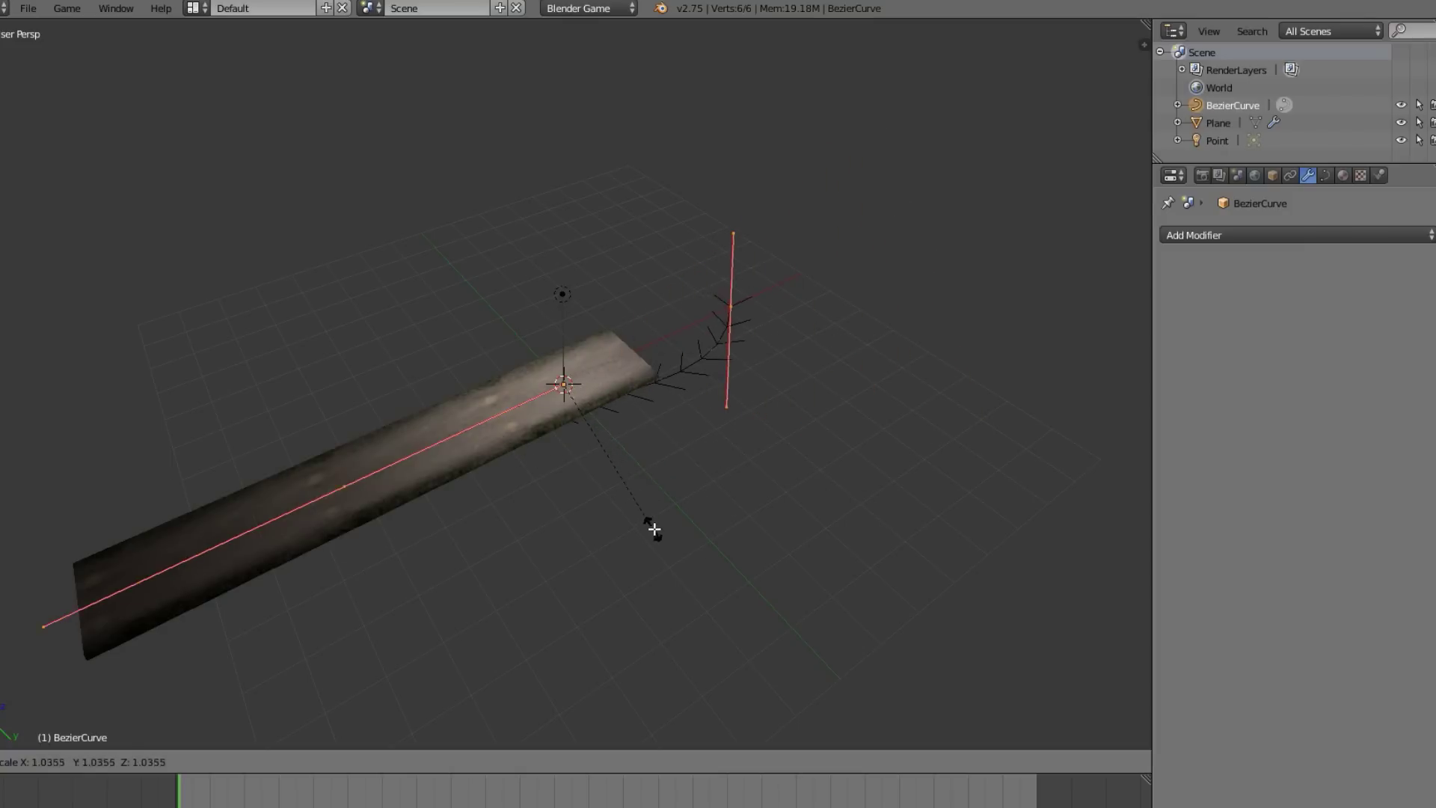
right_click(613, 471)
right_click(724, 309)
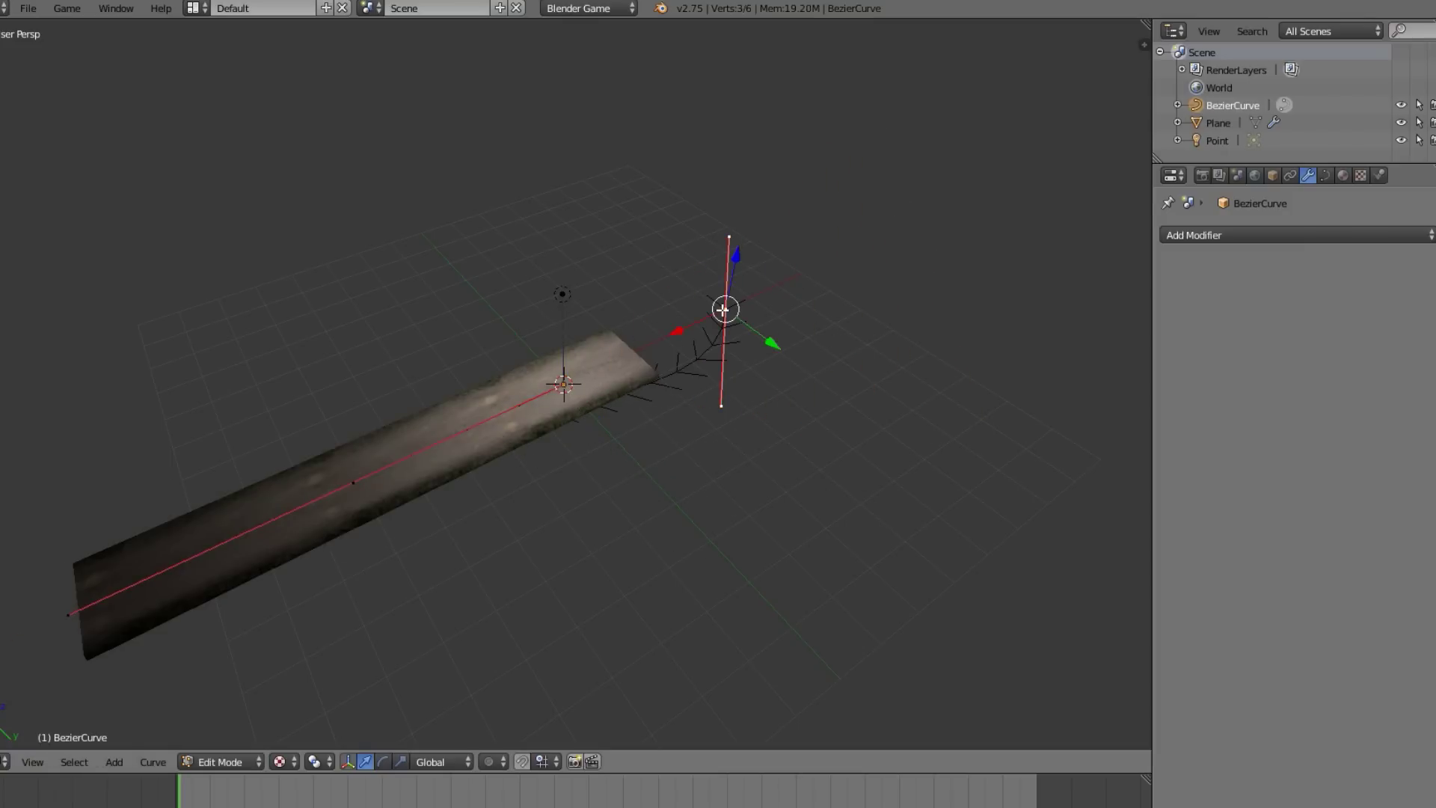
key("Tab")
Select the arrayed road plane and add a Curve modifier to it.
right_click(630, 362)
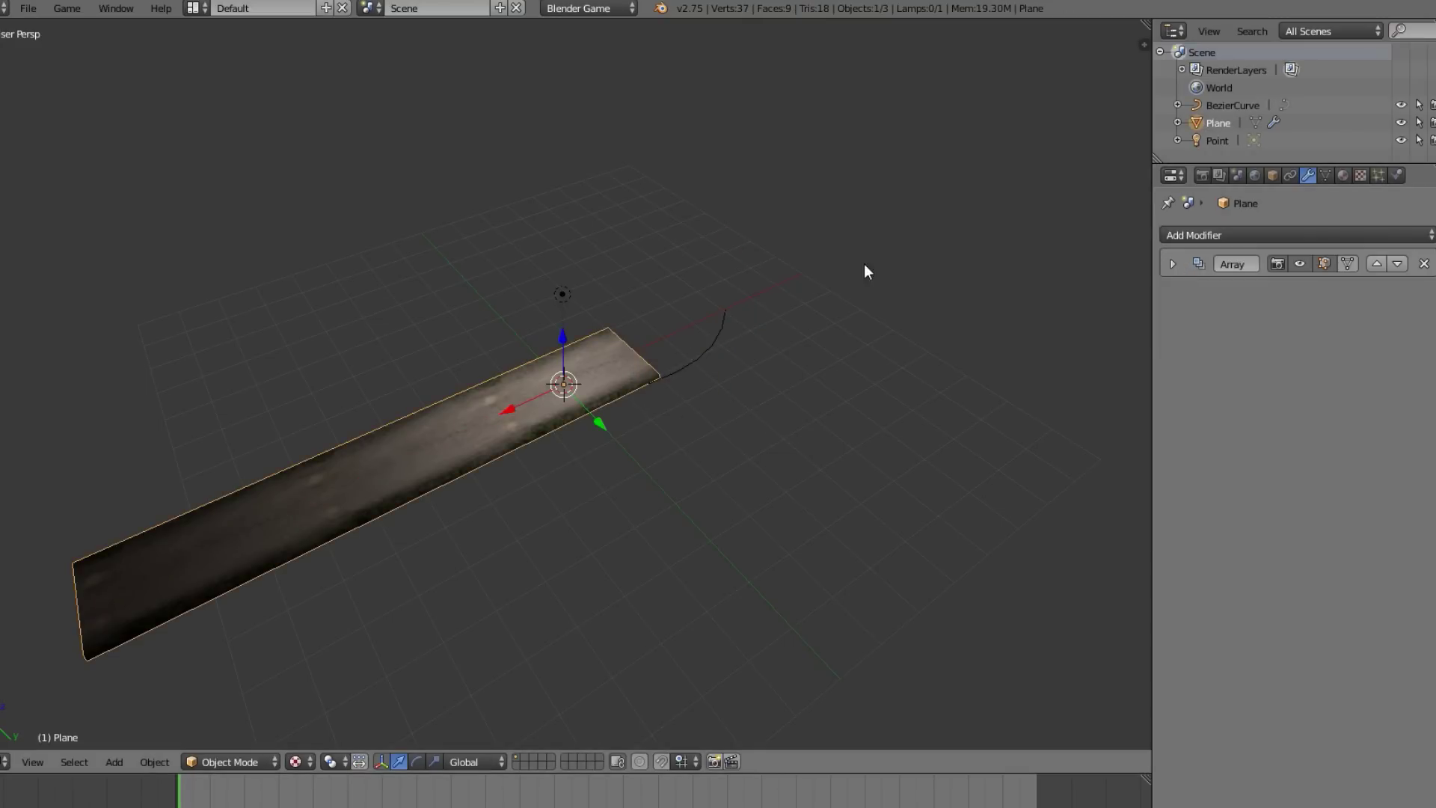
right_click(671, 369)
right_click(575, 419)
left_click(1323, 233)
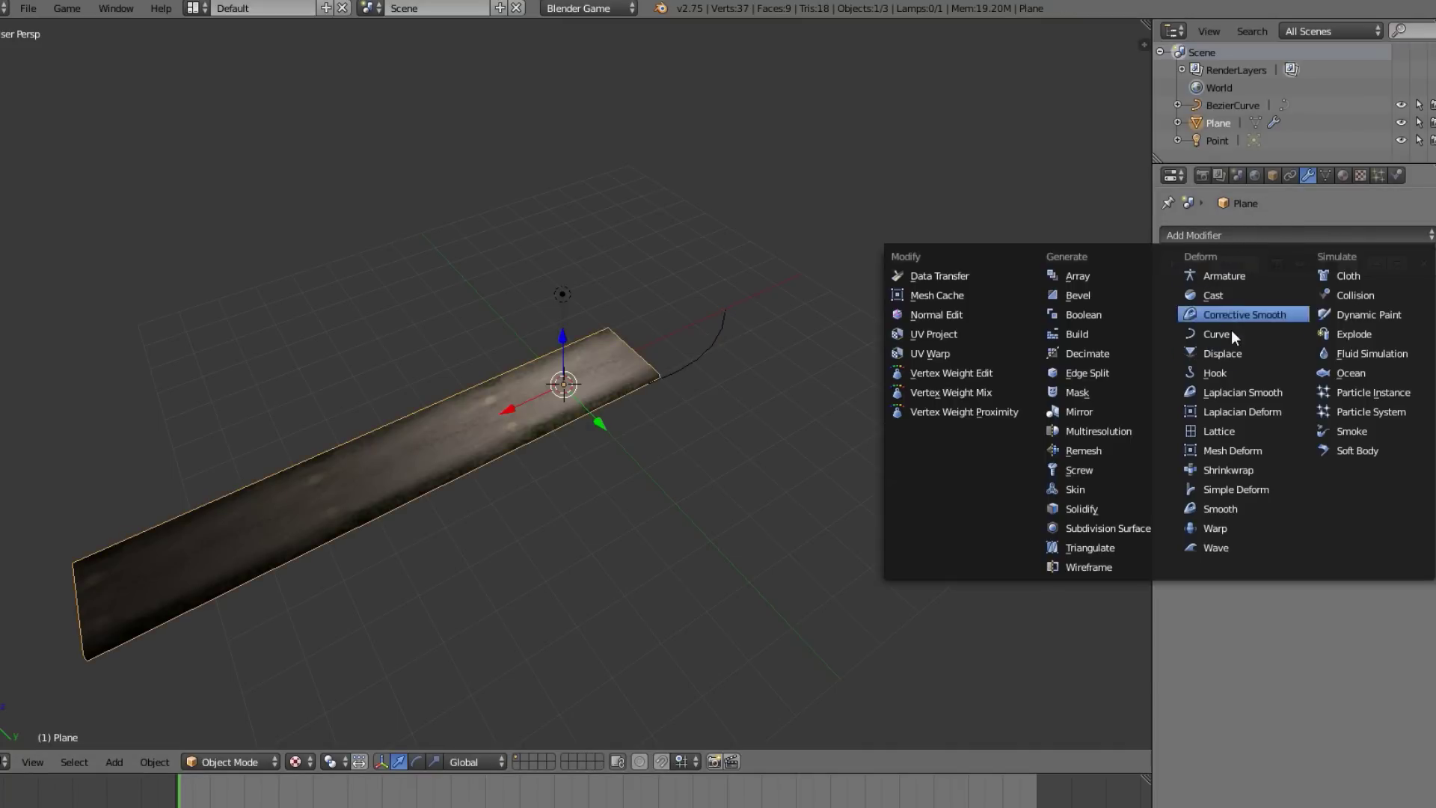
left_click(1299, 233)
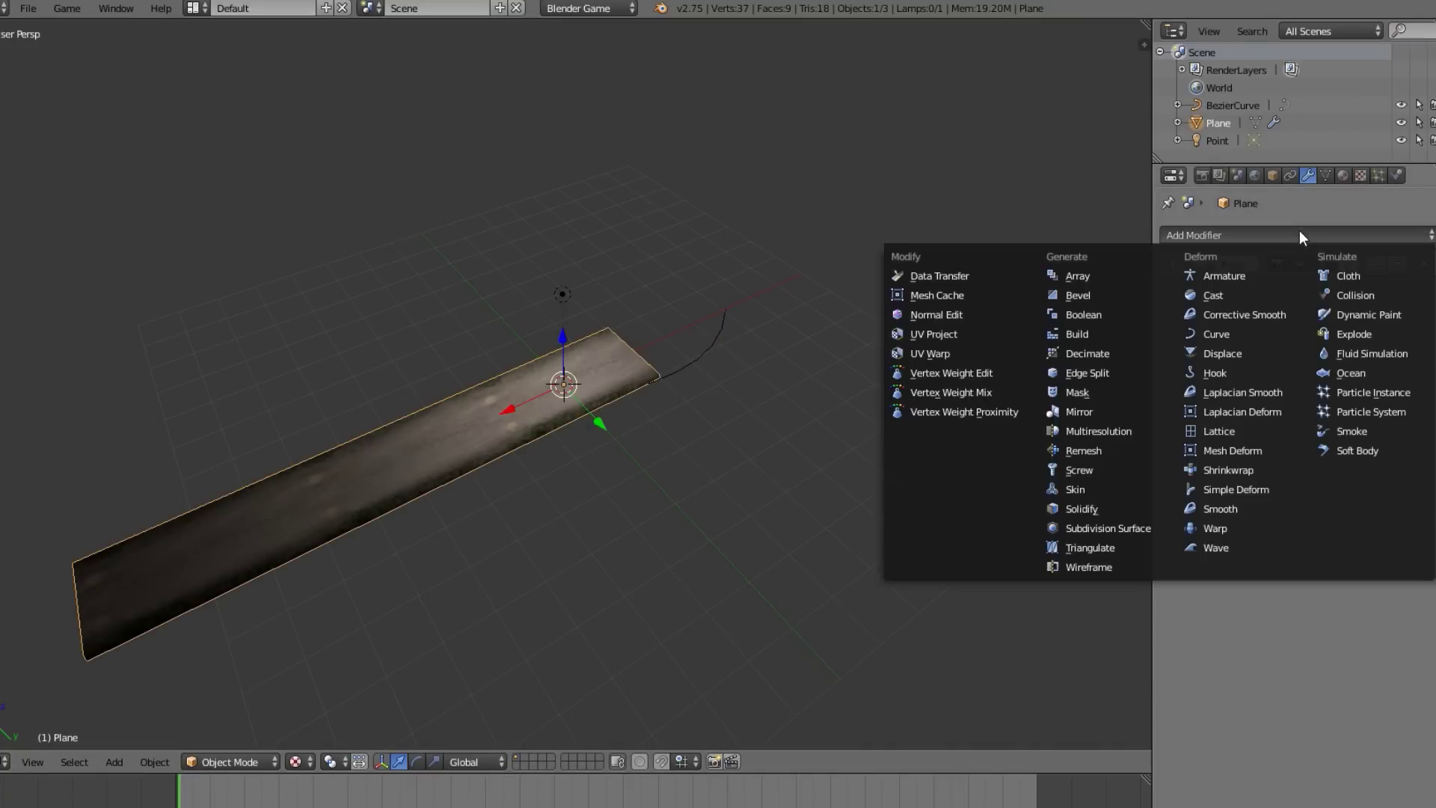
left_click(1253, 342)
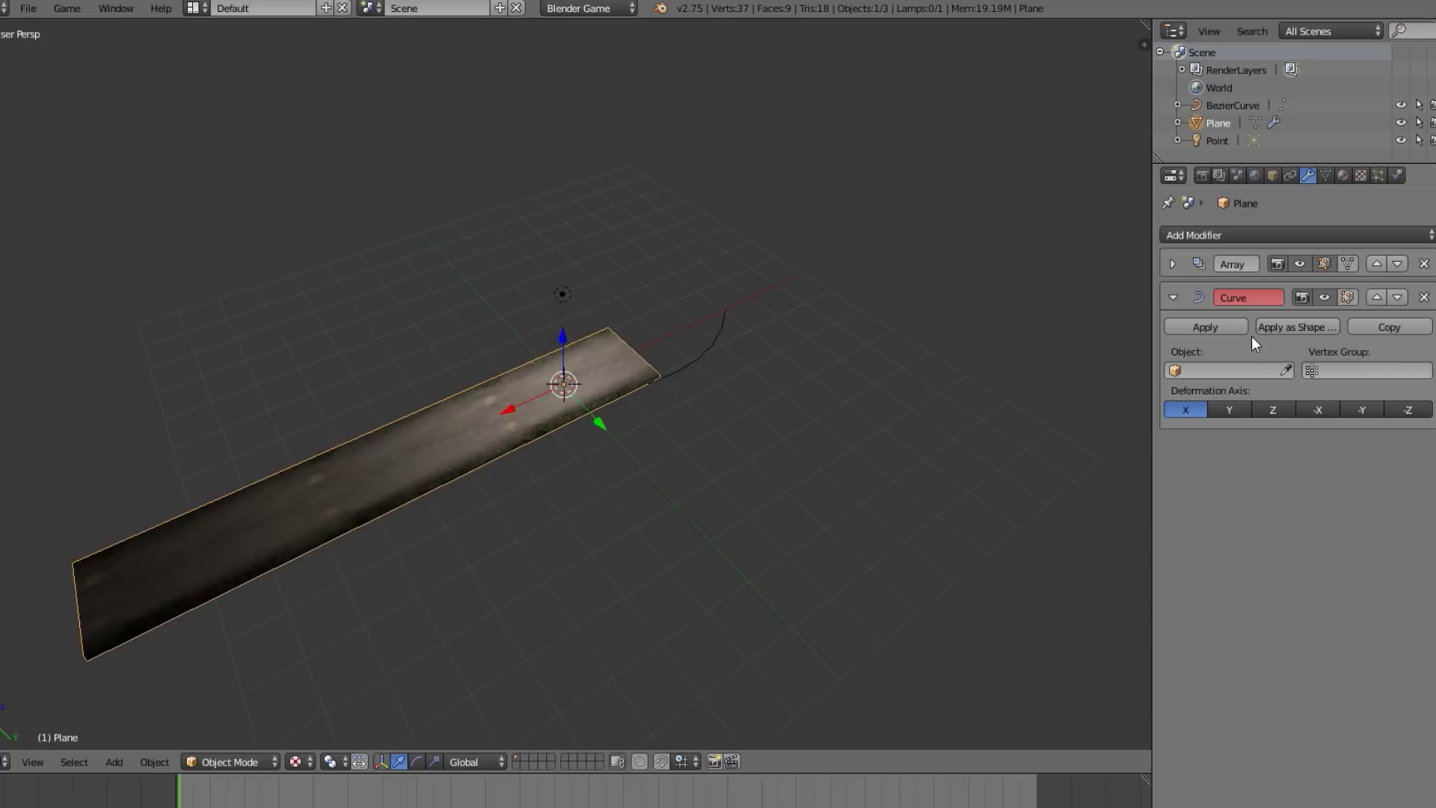
Set BezierCurve as the object of the road's Curve modifier.
left_click(1236, 371)
key("Escape")
left_click(1287, 367)
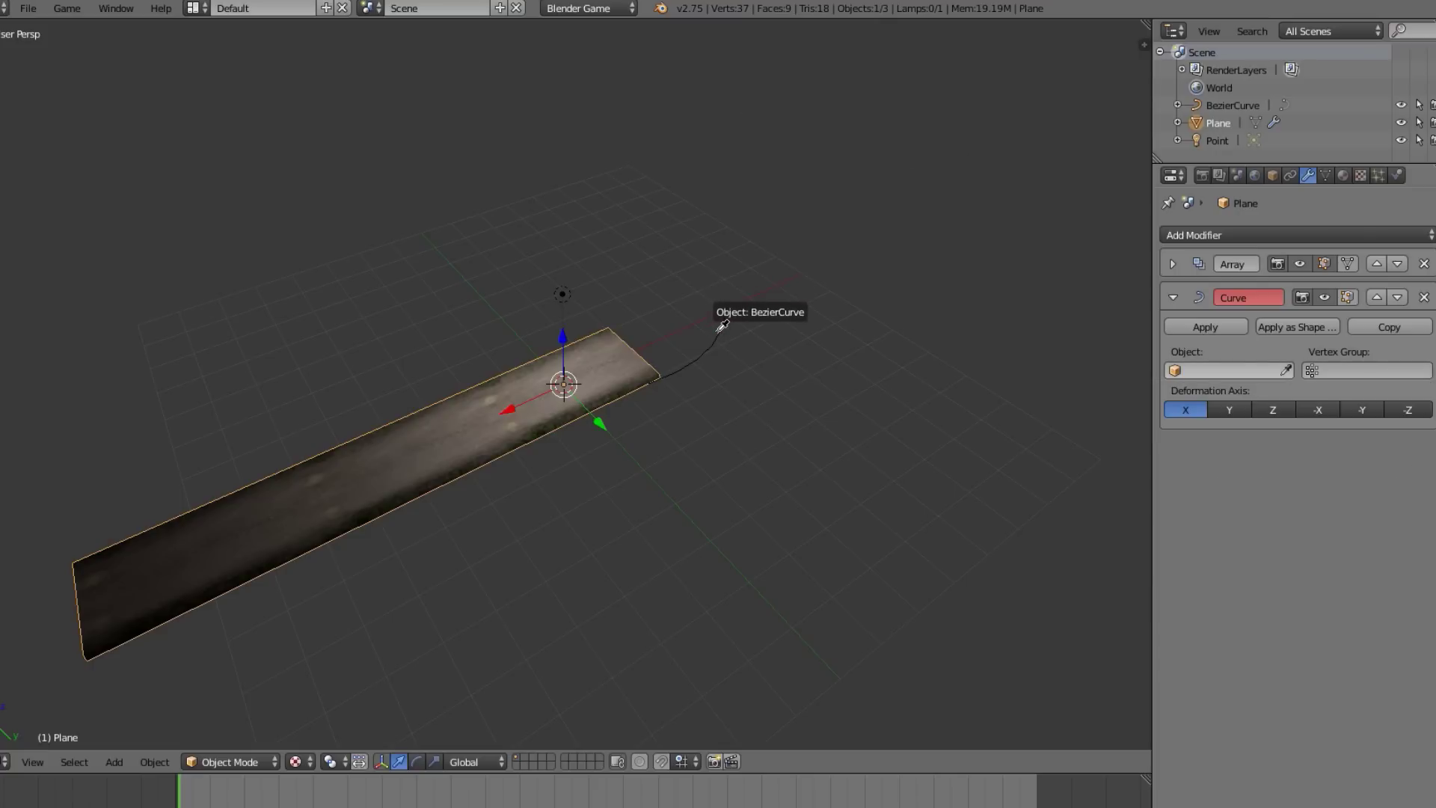
left_click(722, 310)
middle_click_drag(758, 357, 820, 551)
scroll(561, 478, "up", 4)
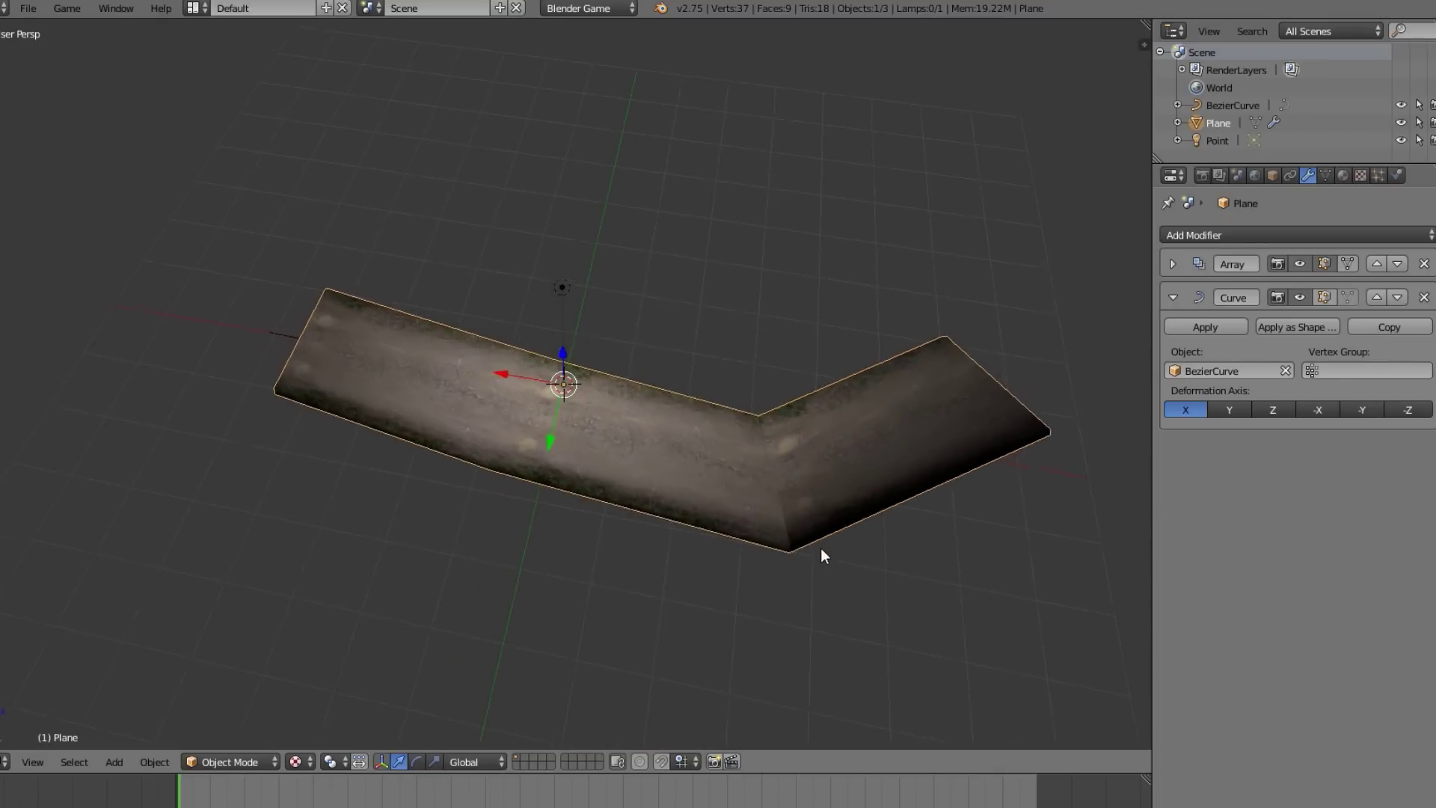
Cut the road segment crosswise with three evenly spaced loop cuts and return to Object Mode with everything deselected.
key("Tab")
scroll(823, 456, "down", 2)
scroll(700, 392, "up", 3)
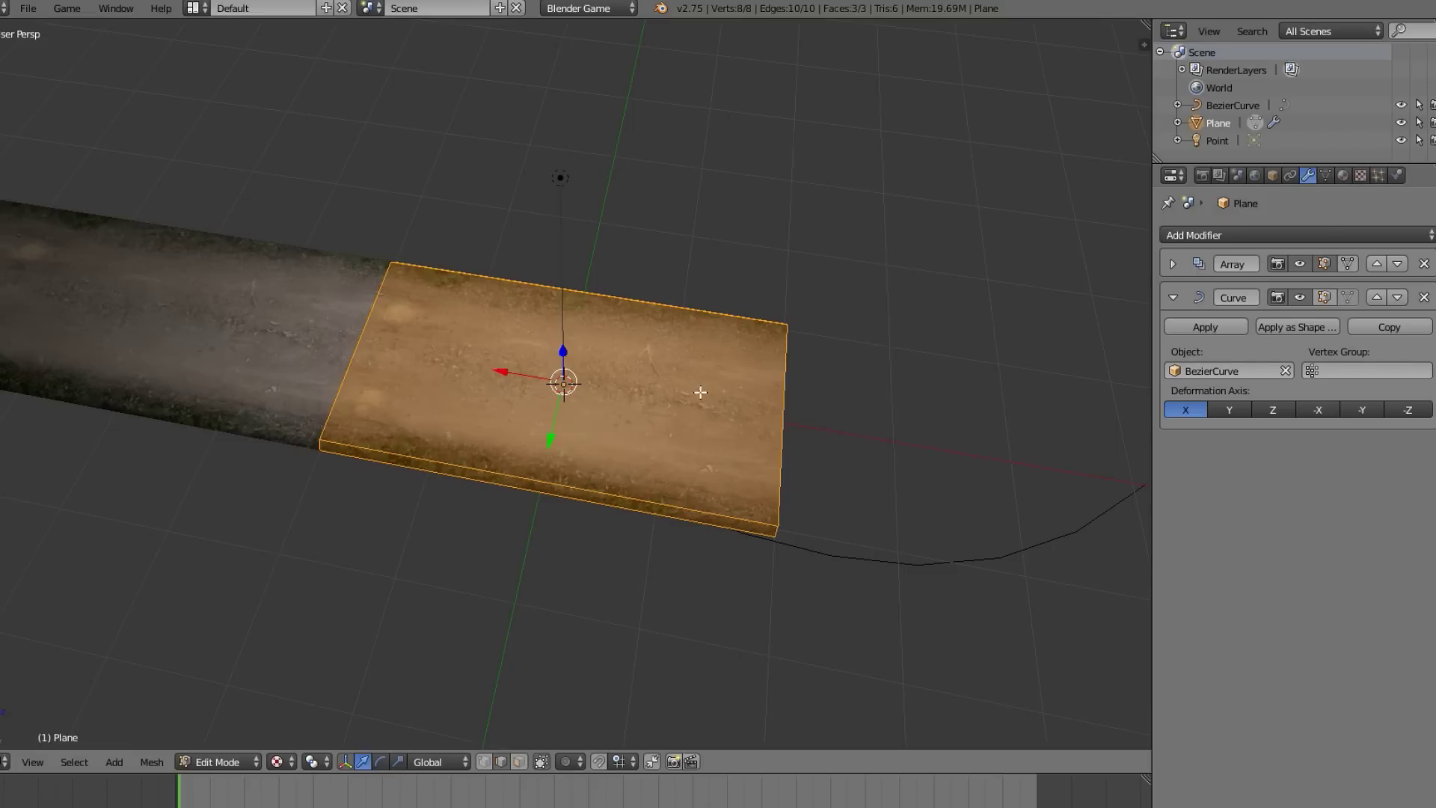
key("ctrl+r")
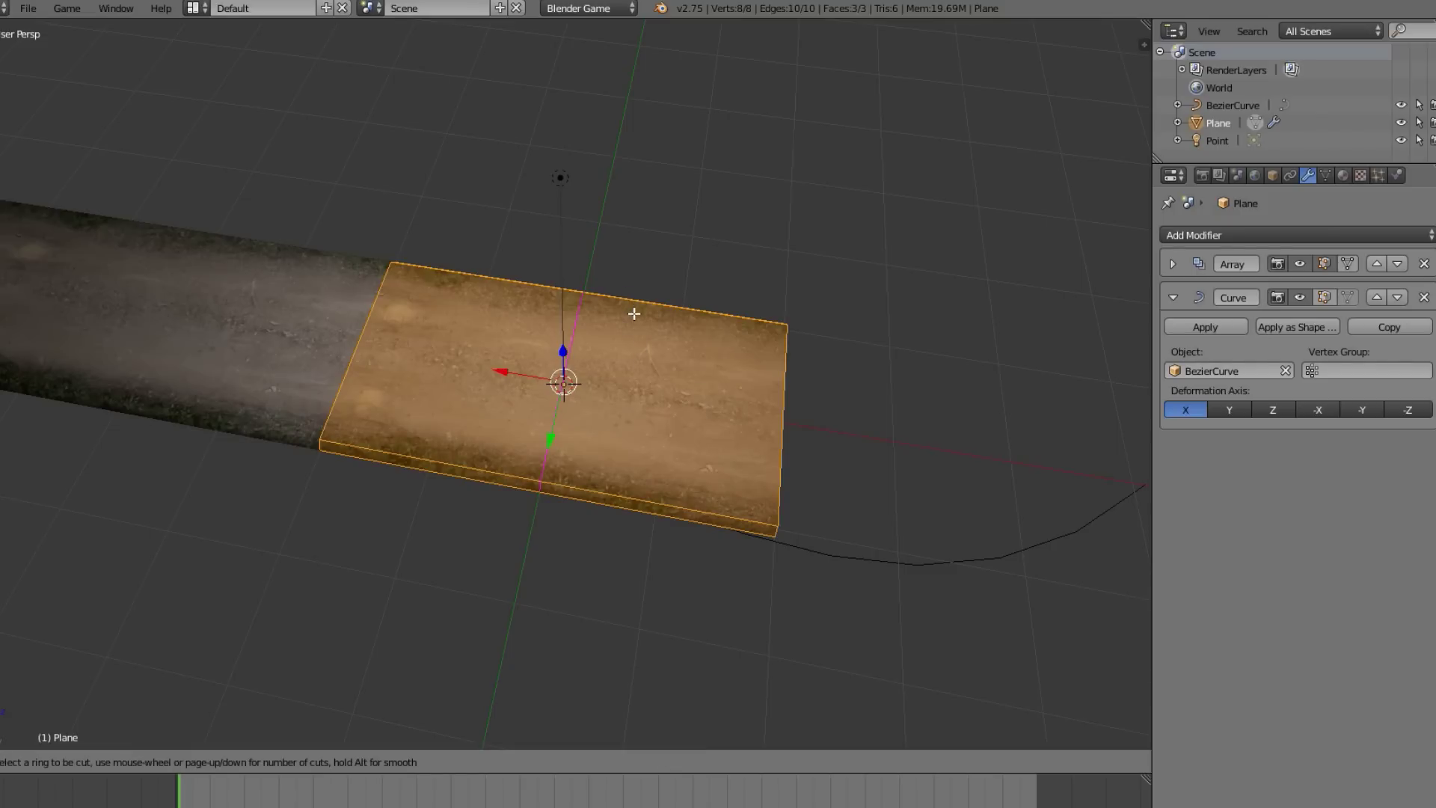
scroll(634, 314, "up", 1)
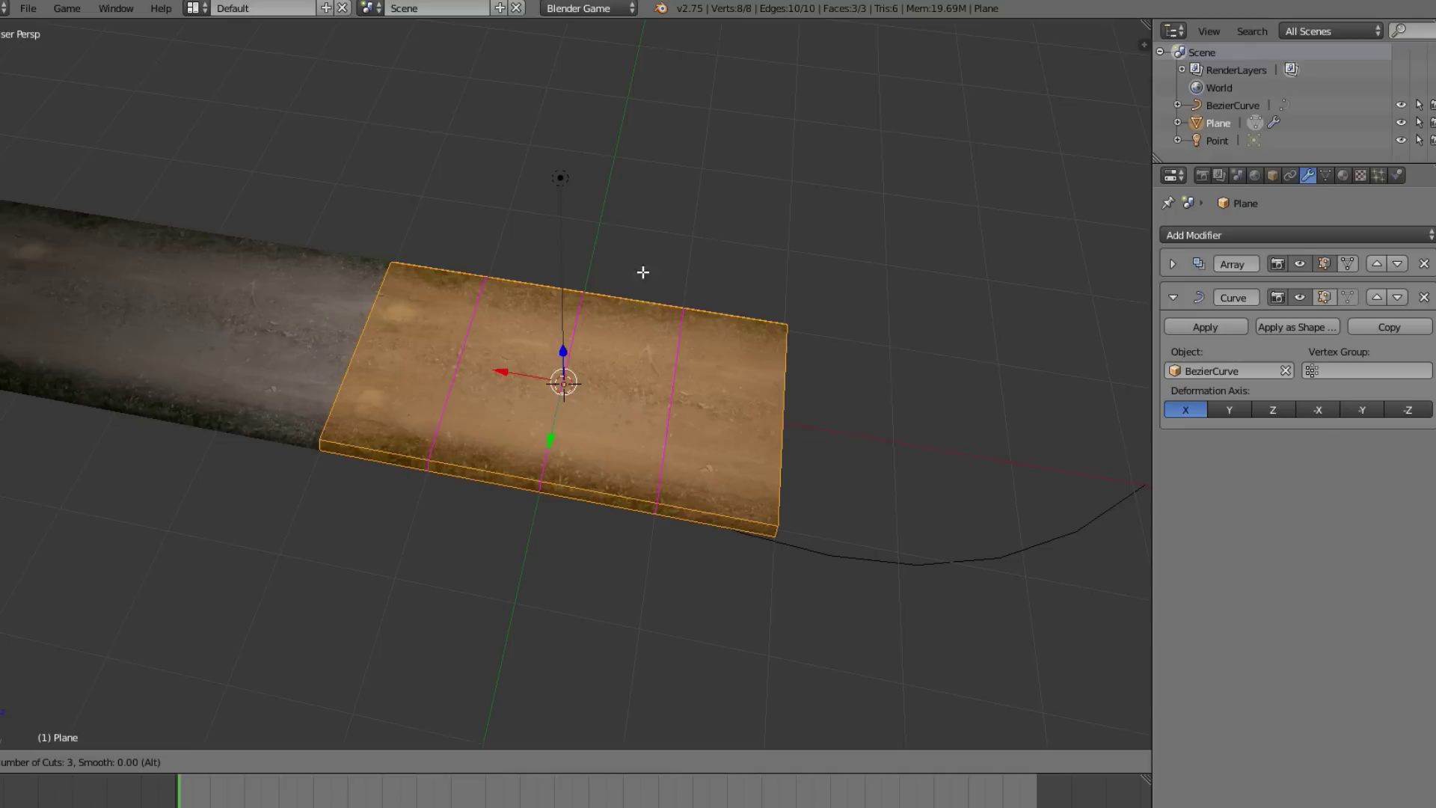
left_click(640, 304)
right_click(640, 304)
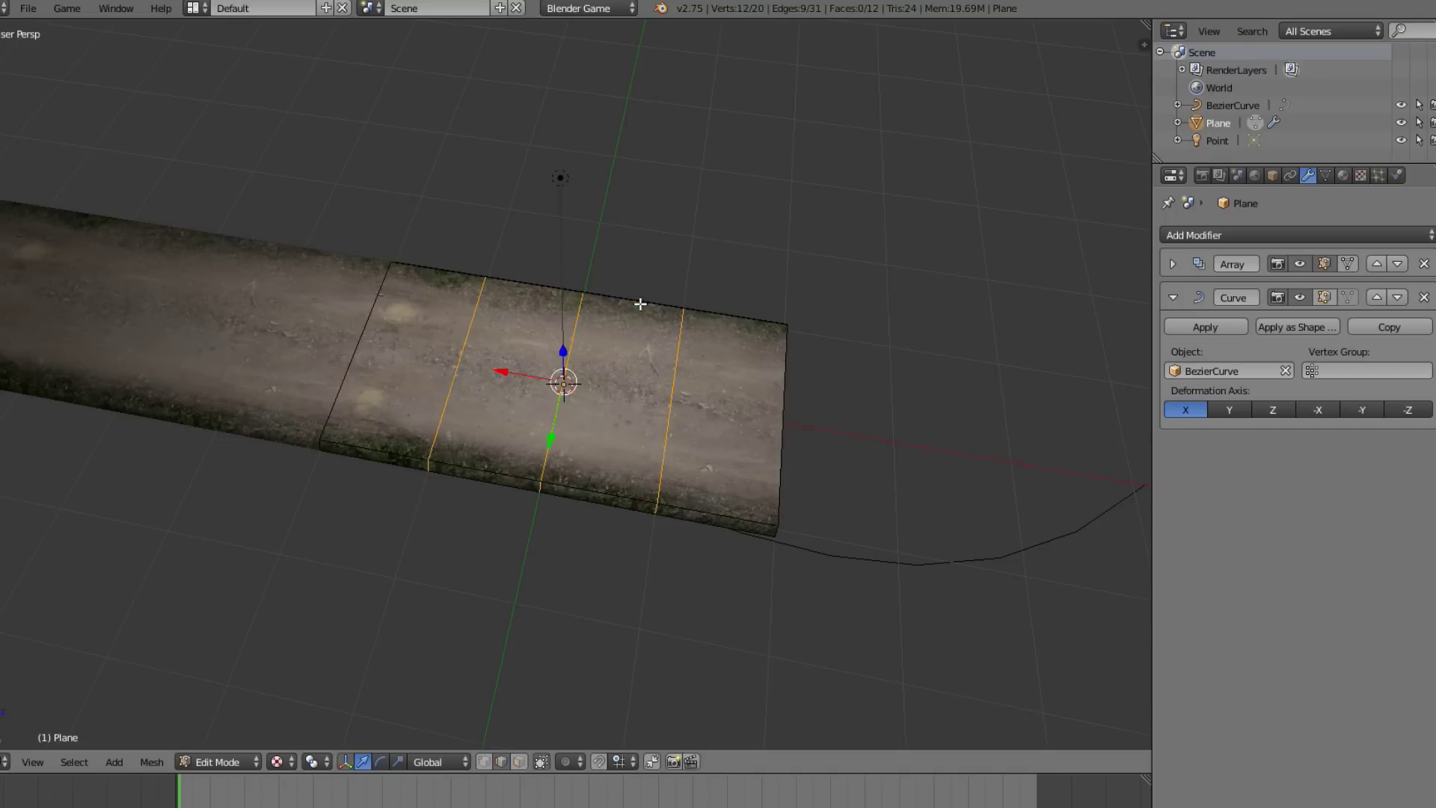
key("Tab")
key("a")
scroll(640, 310, "down", 3)
middle_click_drag(641, 317, 611, 291)
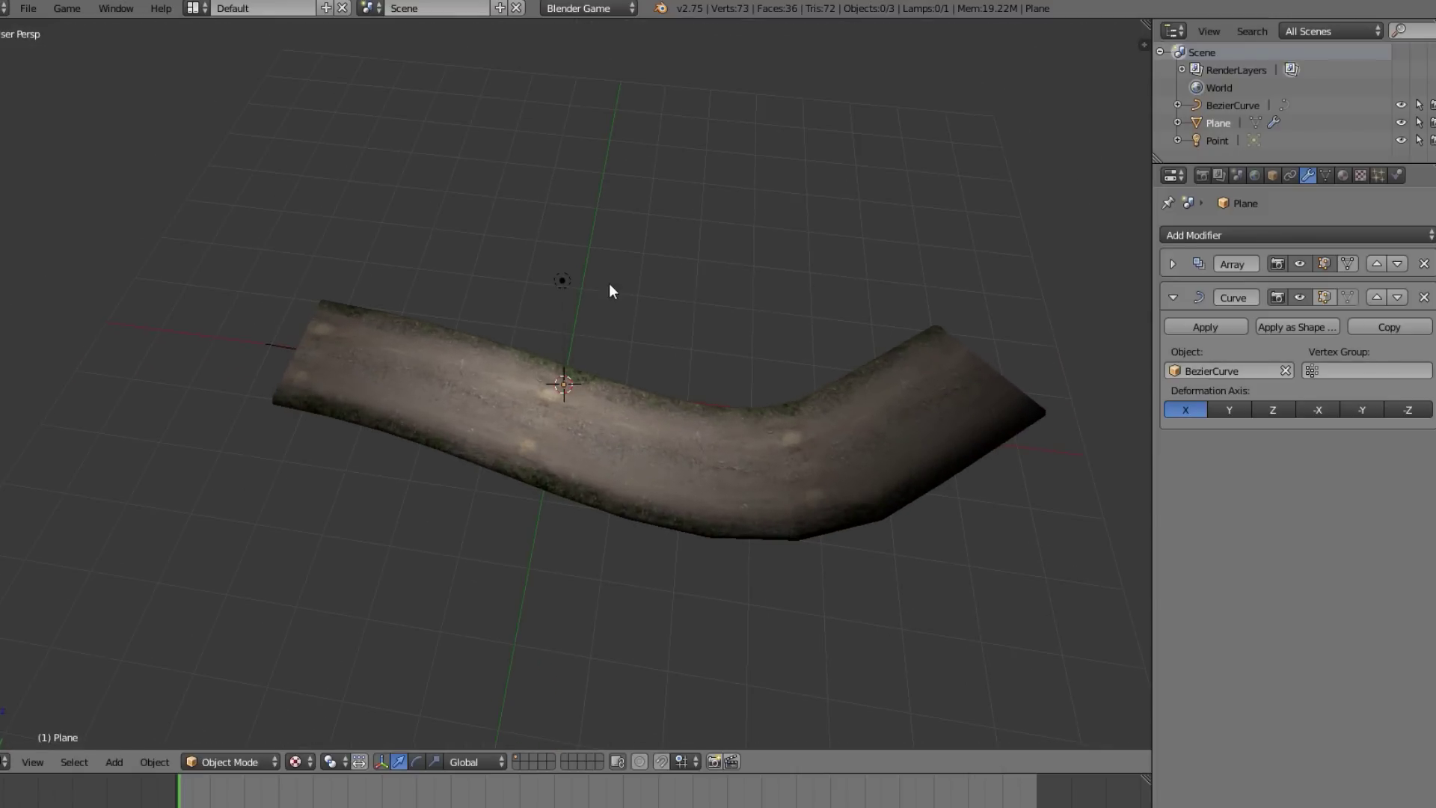
Select the point lamp above the road and change its light settings.
right_click(567, 286)
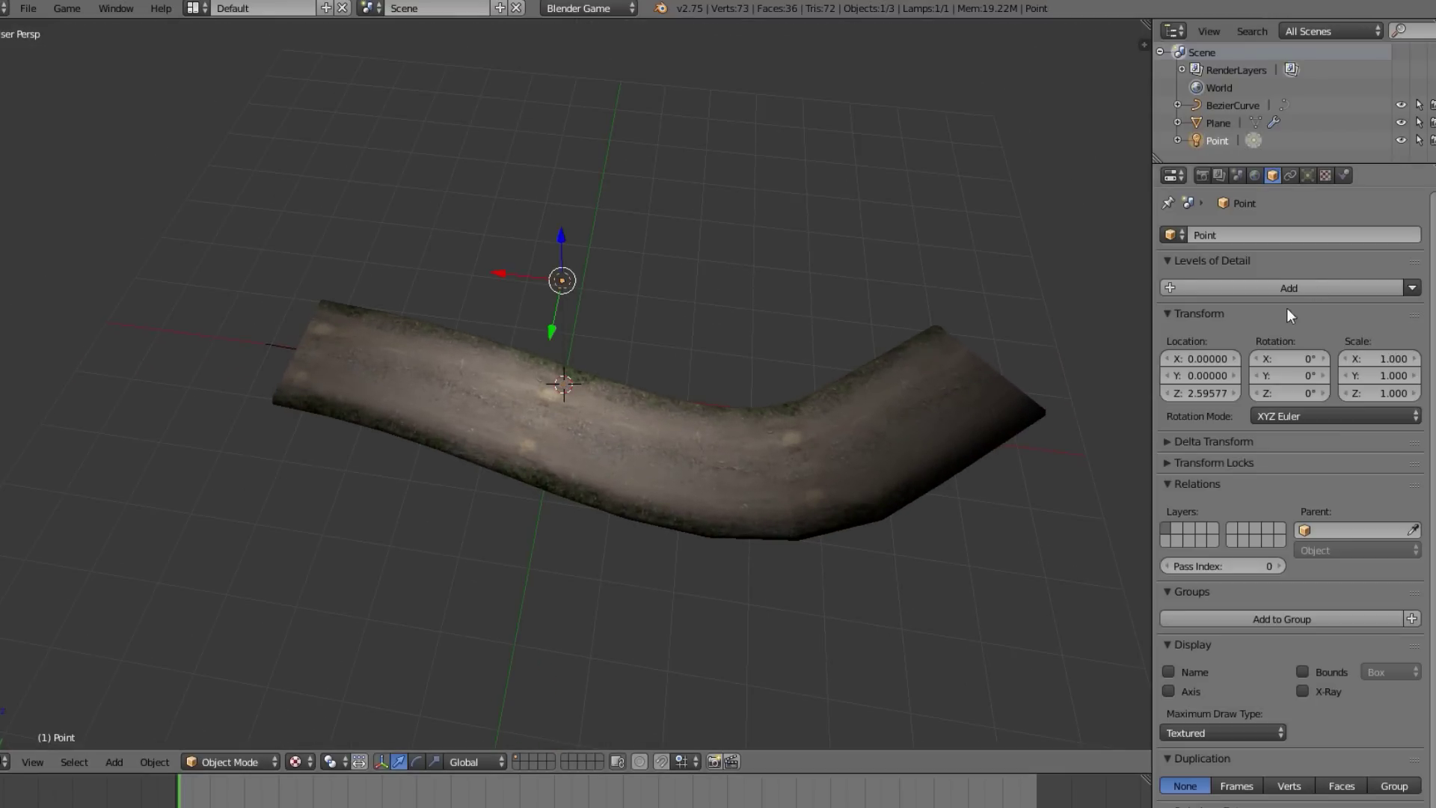
left_click(1307, 175)
left_click(1241, 428)
Select the Bezier curve under the road and put it in Edit Mode, seen in the top view.
middle_click_drag(644, 418, 475, 441)
right_click(475, 441)
middle_click_drag(571, 427, 396, 401)
right_click(410, 380)
key("Tab")
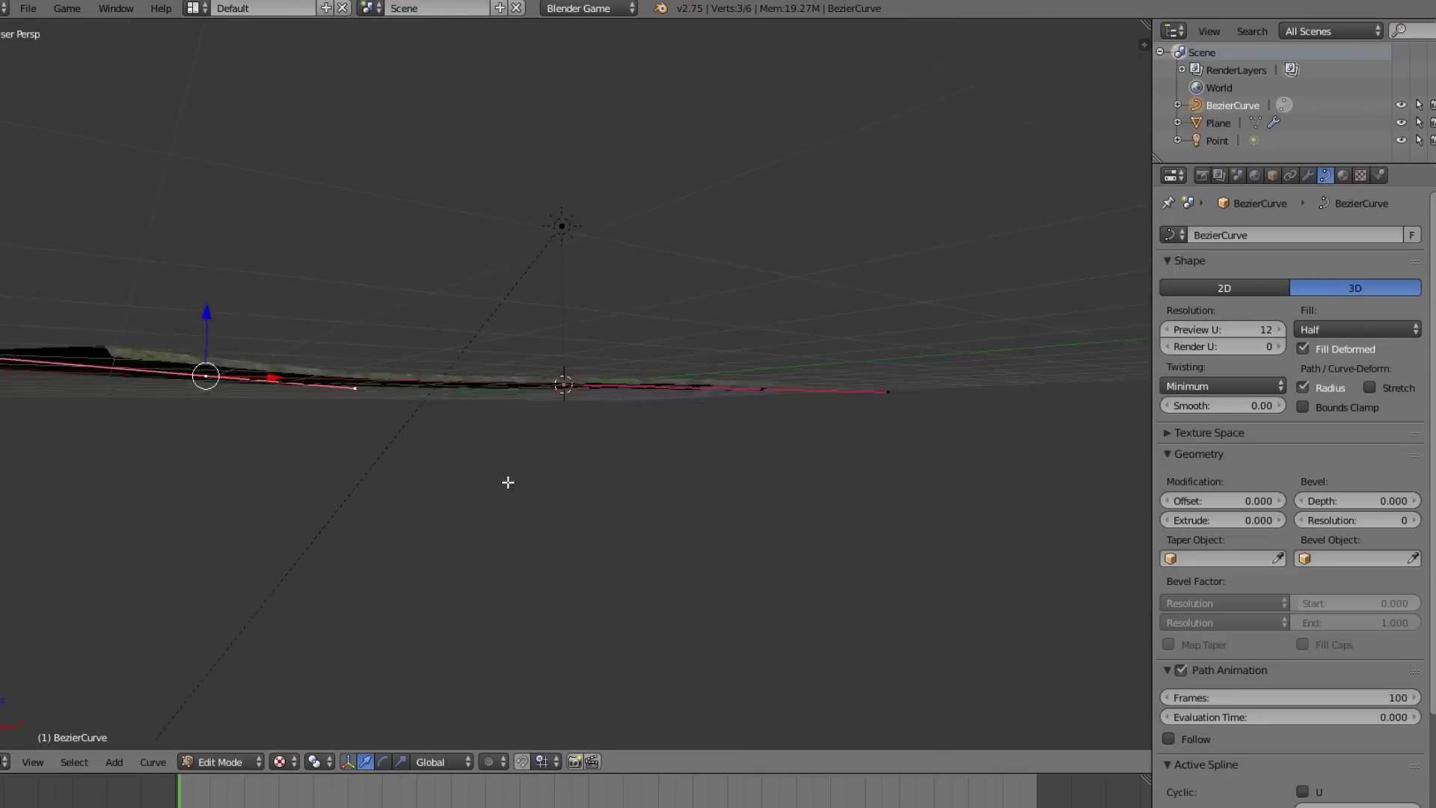
middle_click_drag(506, 481, 346, 628)
left_click(44, 759)
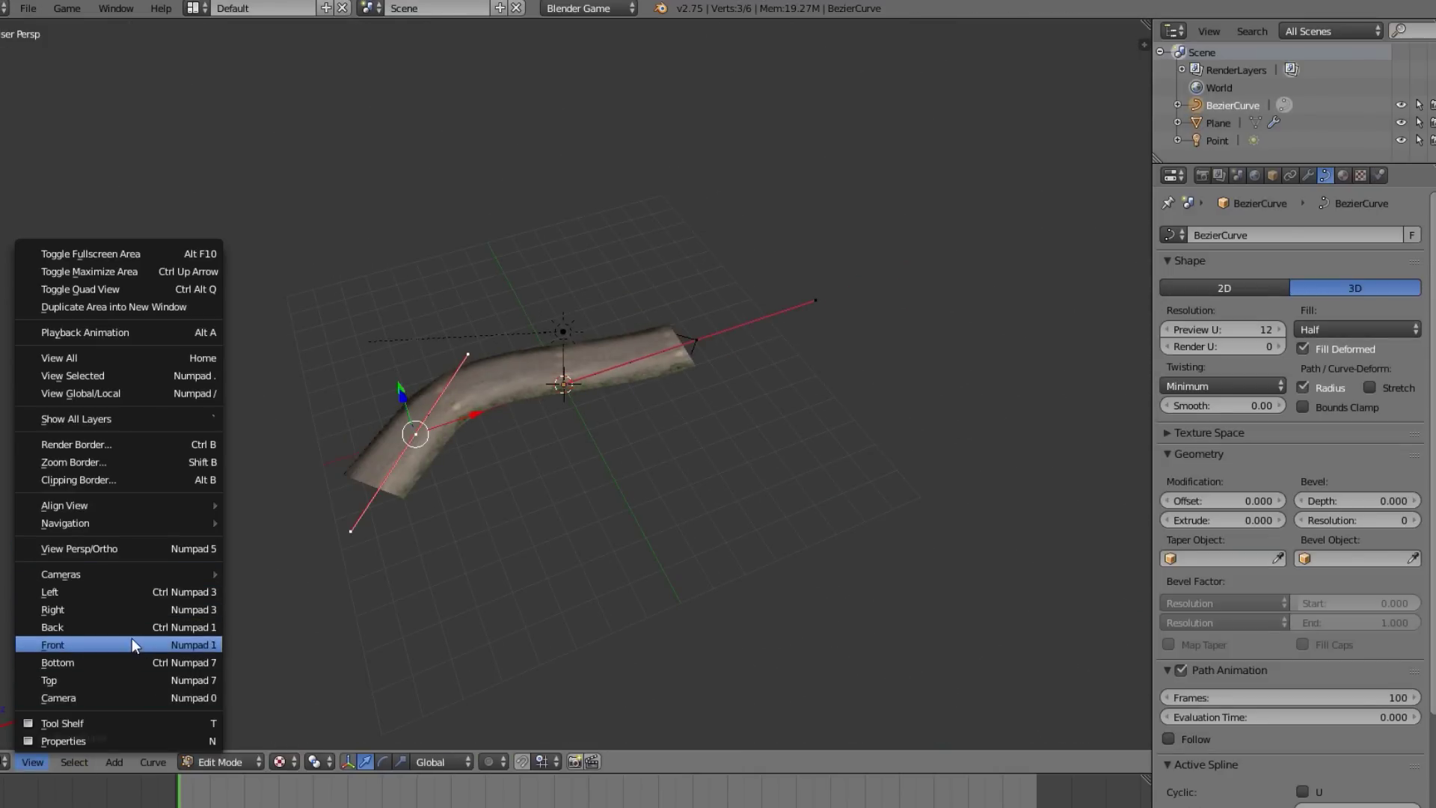
left_click(119, 677)
scroll(553, 444, "down", 3, "shift")
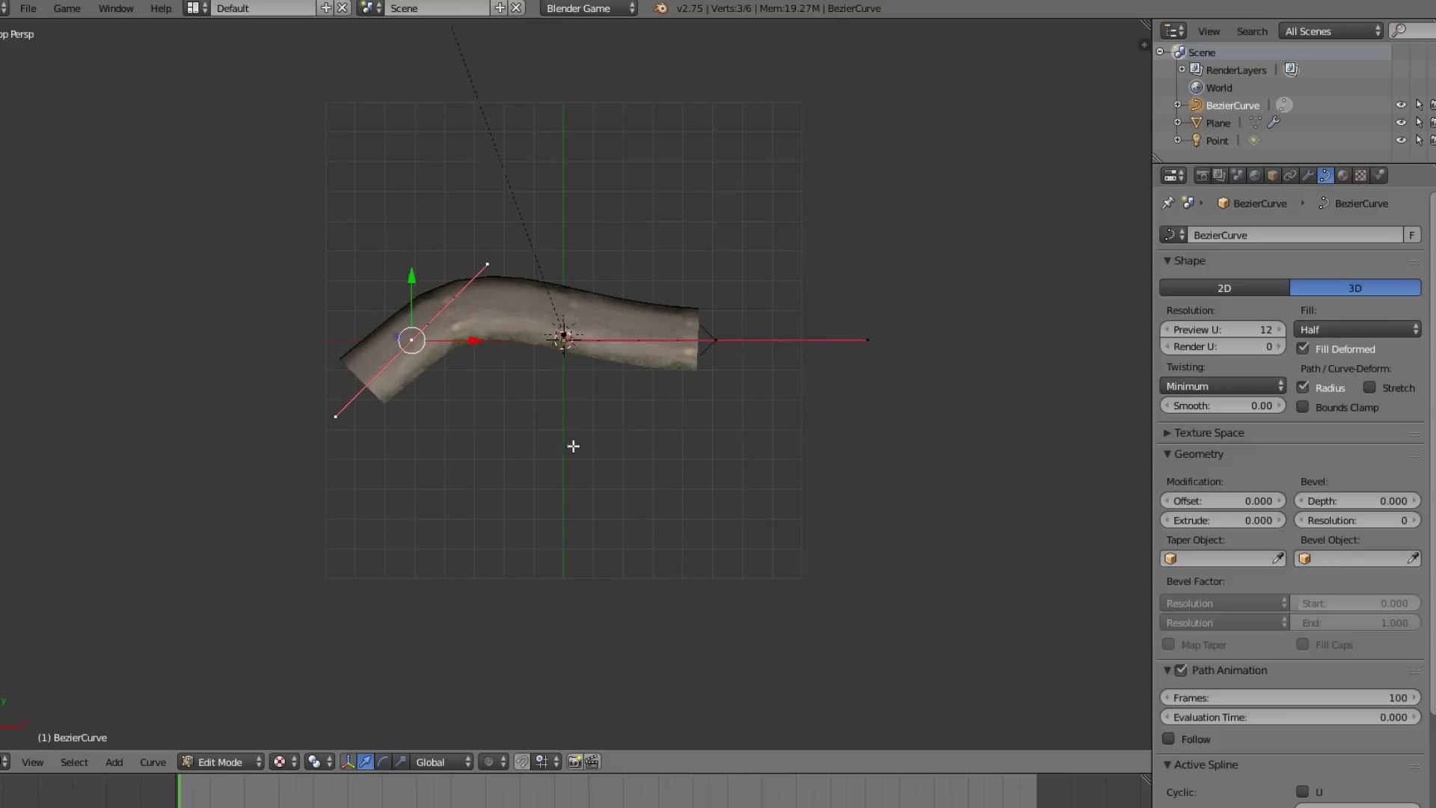
Extend the curve from its right-hand end with two points, rotating the first so the road loops back leftward below its start.
right_click(715, 341)
key("g")
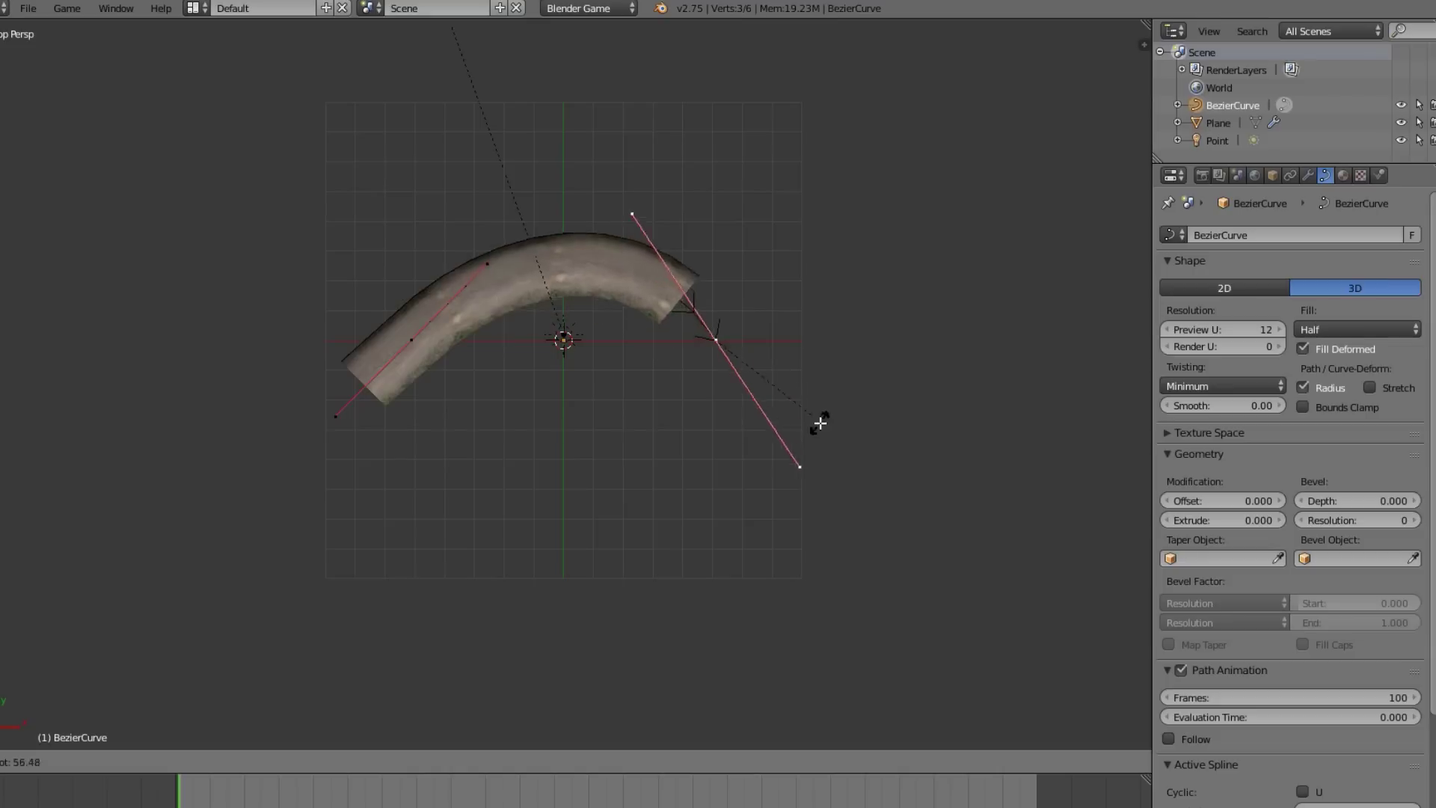
right_click(734, 330)
right_click(810, 517, "ctrl")
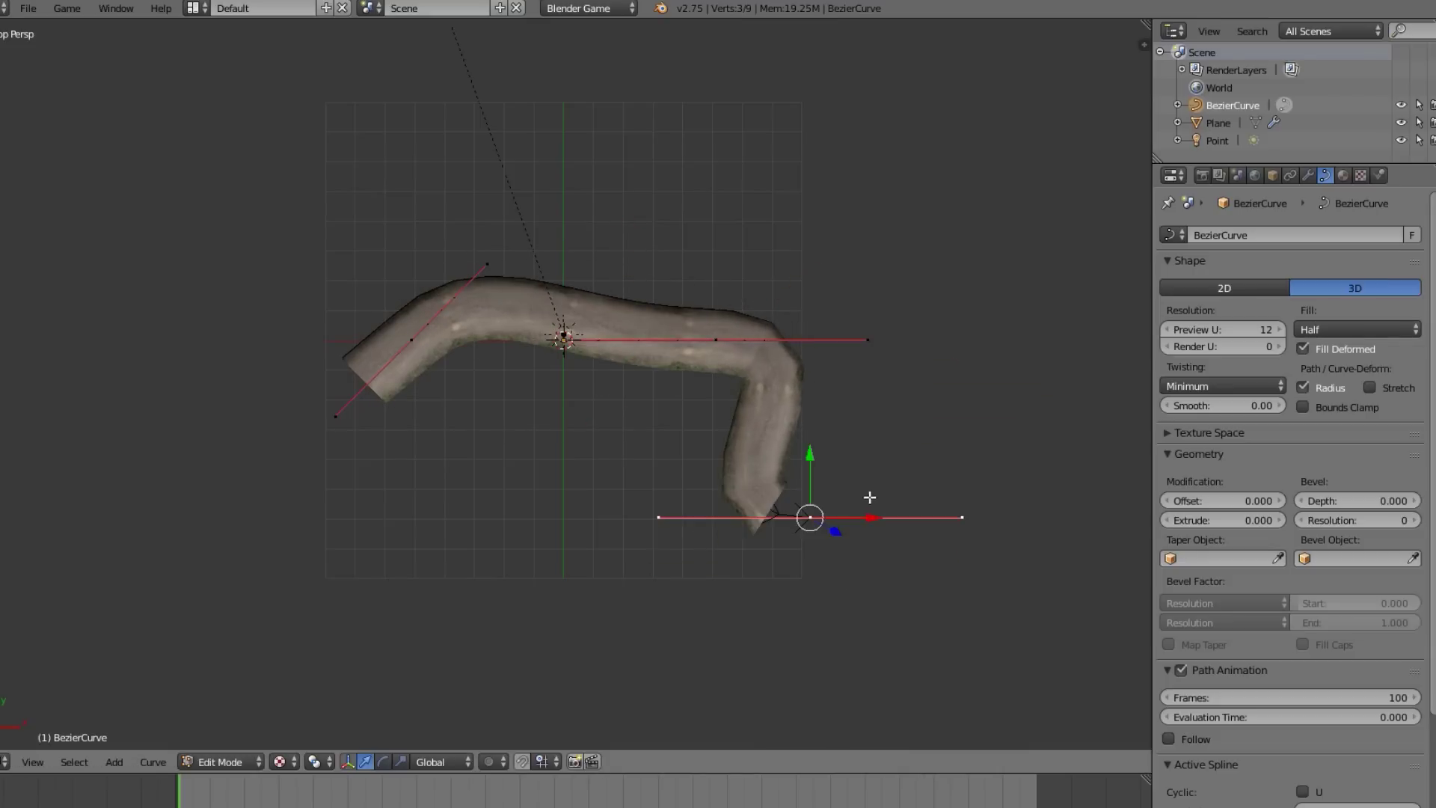
key("r")
left_click(717, 564)
right_click(654, 561, "ctrl")
key("g")
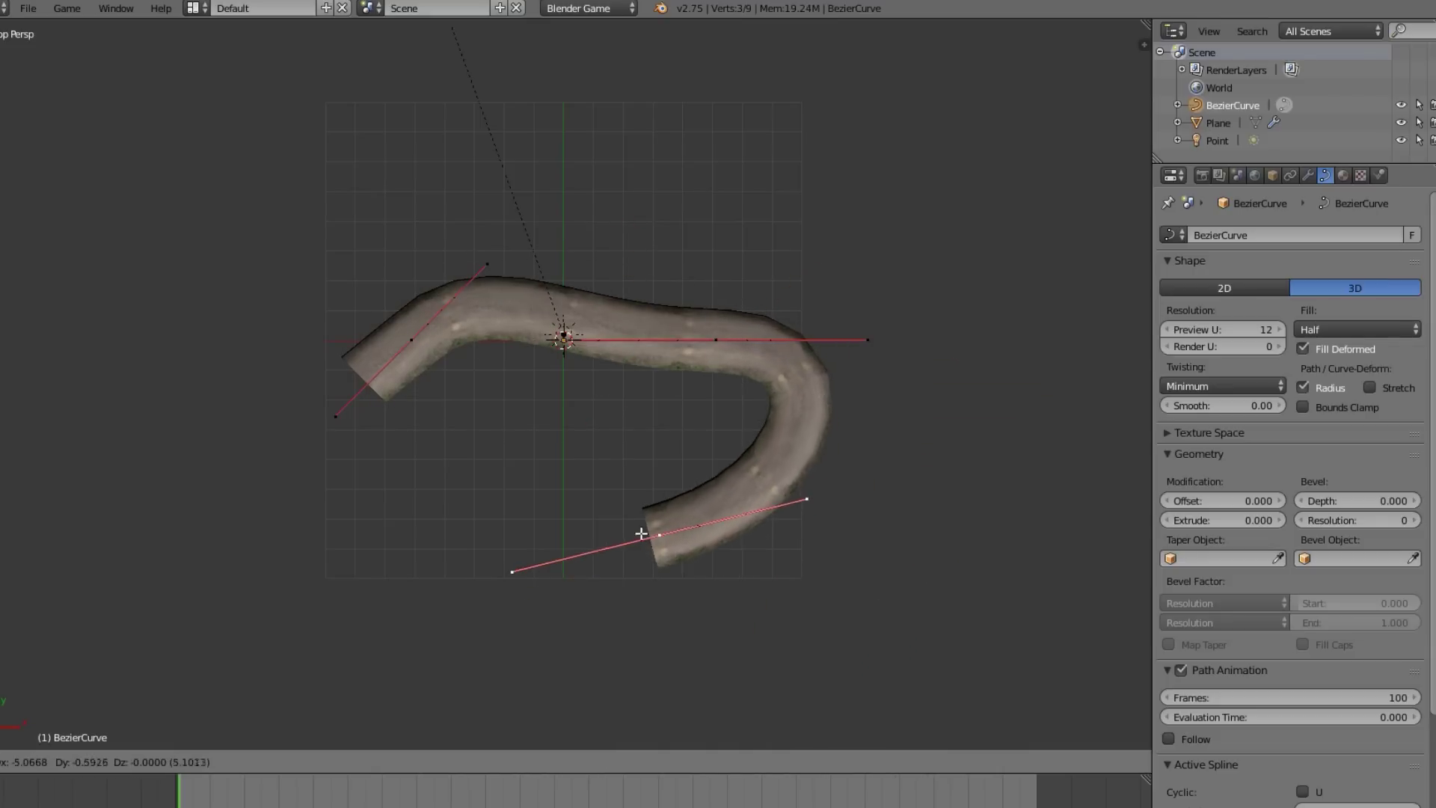
left_click(349, 555)
Add two more curve points going up on the left side, rotating each so the road bends smoothly around the outside.
right_click(250, 464, "ctrl")
key("g")
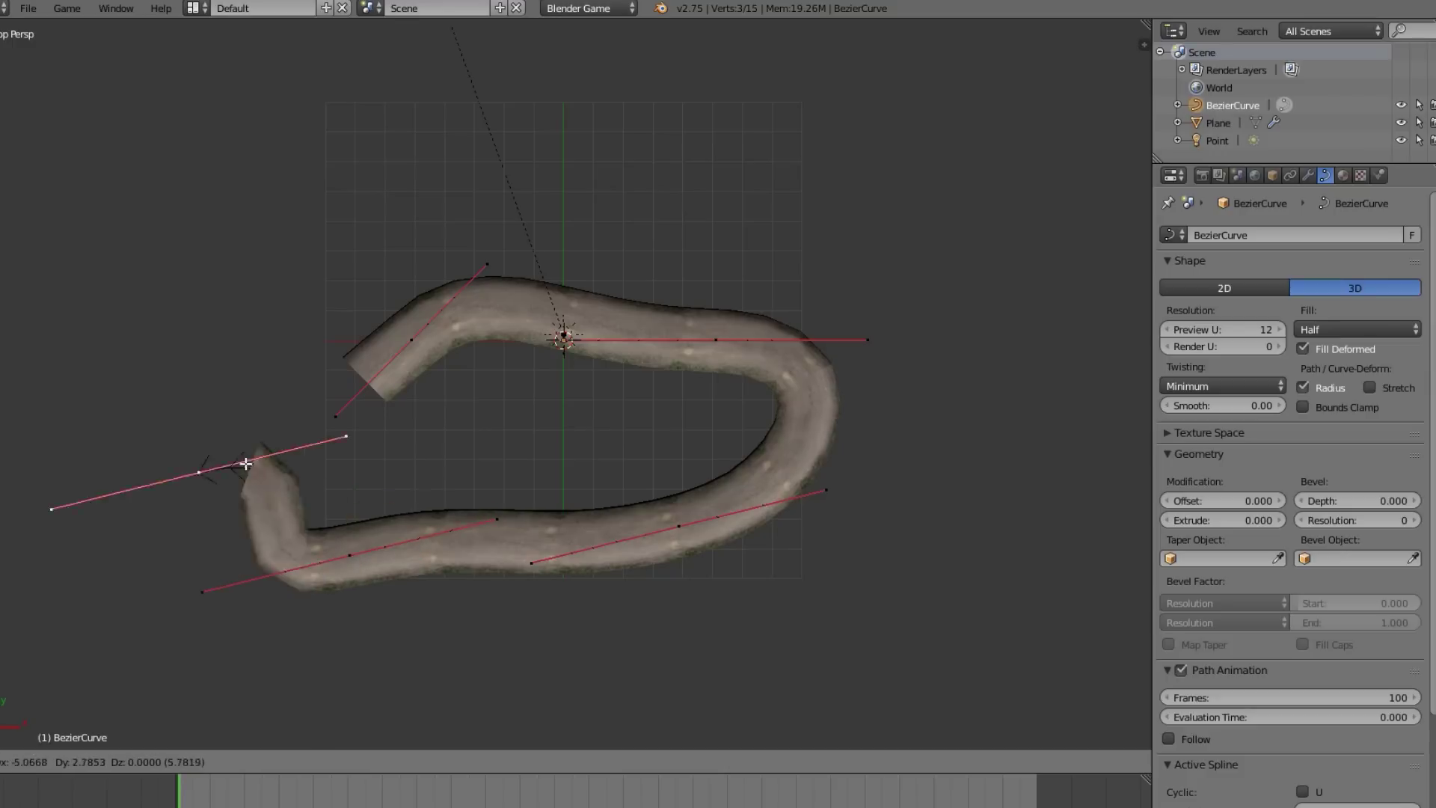
left_click(154, 386)
key("r")
left_click(305, 374)
right_click(202, 180, "ctrl")
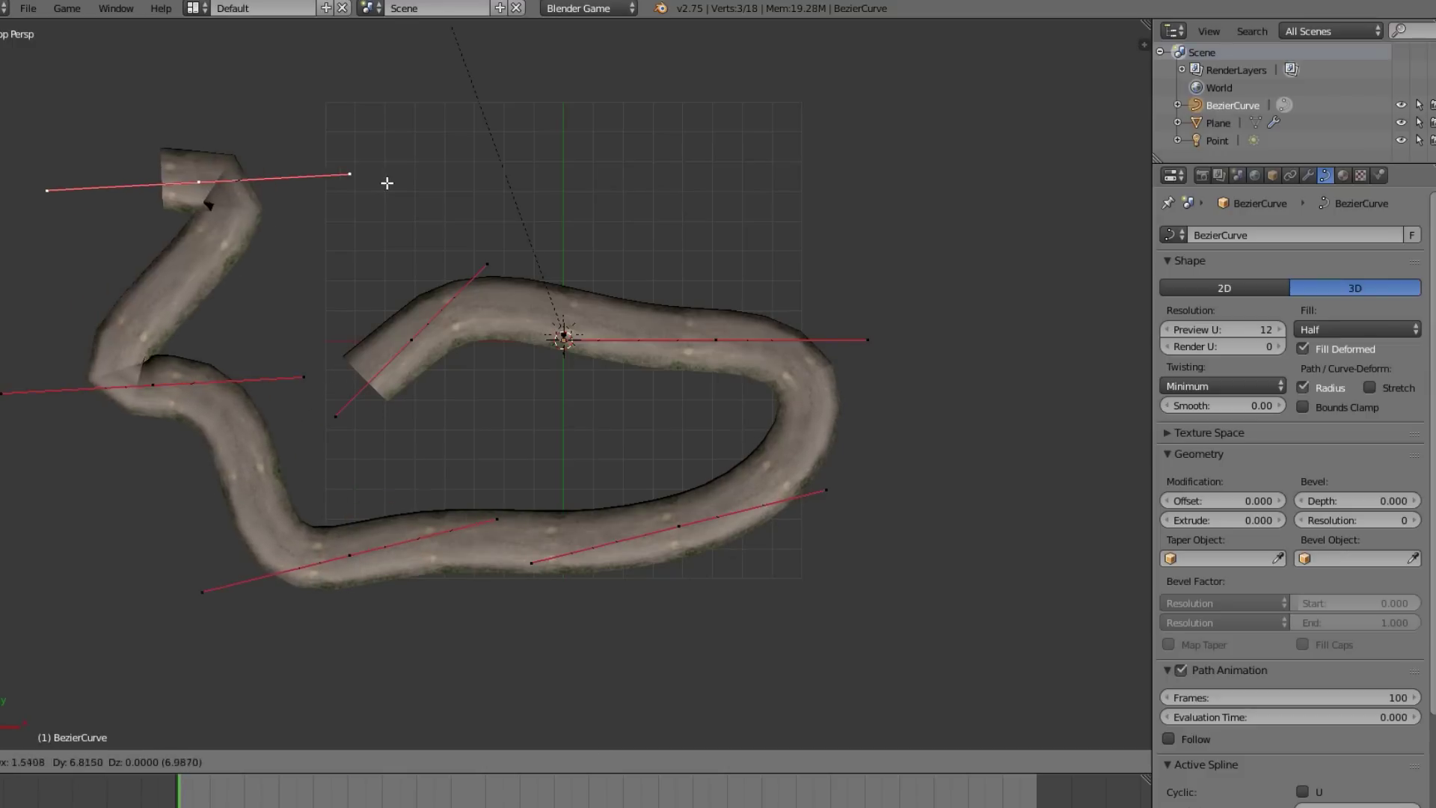
key("r")
left_click(41, 192)
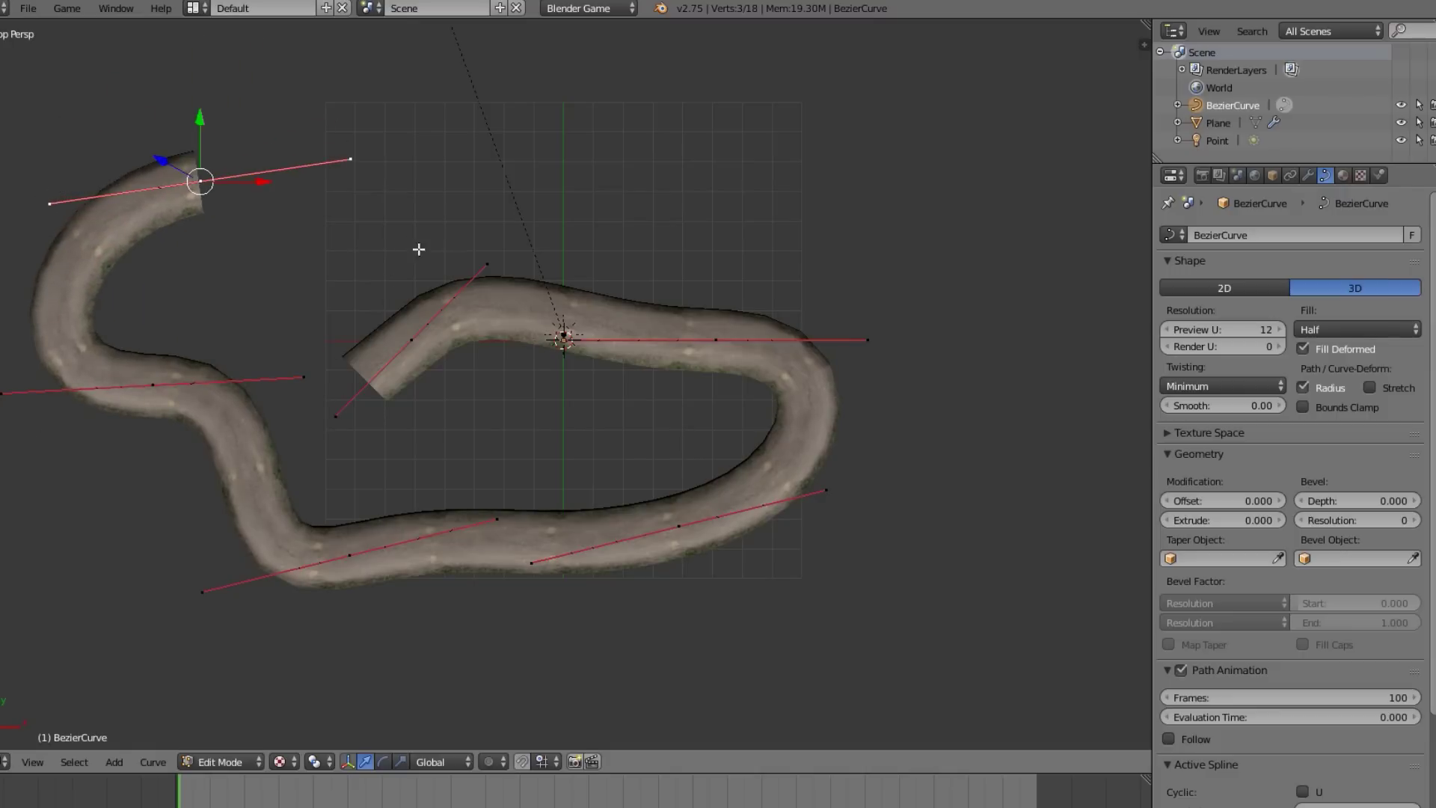
Extrude two more curve points rightward to run the road along the far side of the original stretch.
key("e")
left_click(718, 224)
key("e")
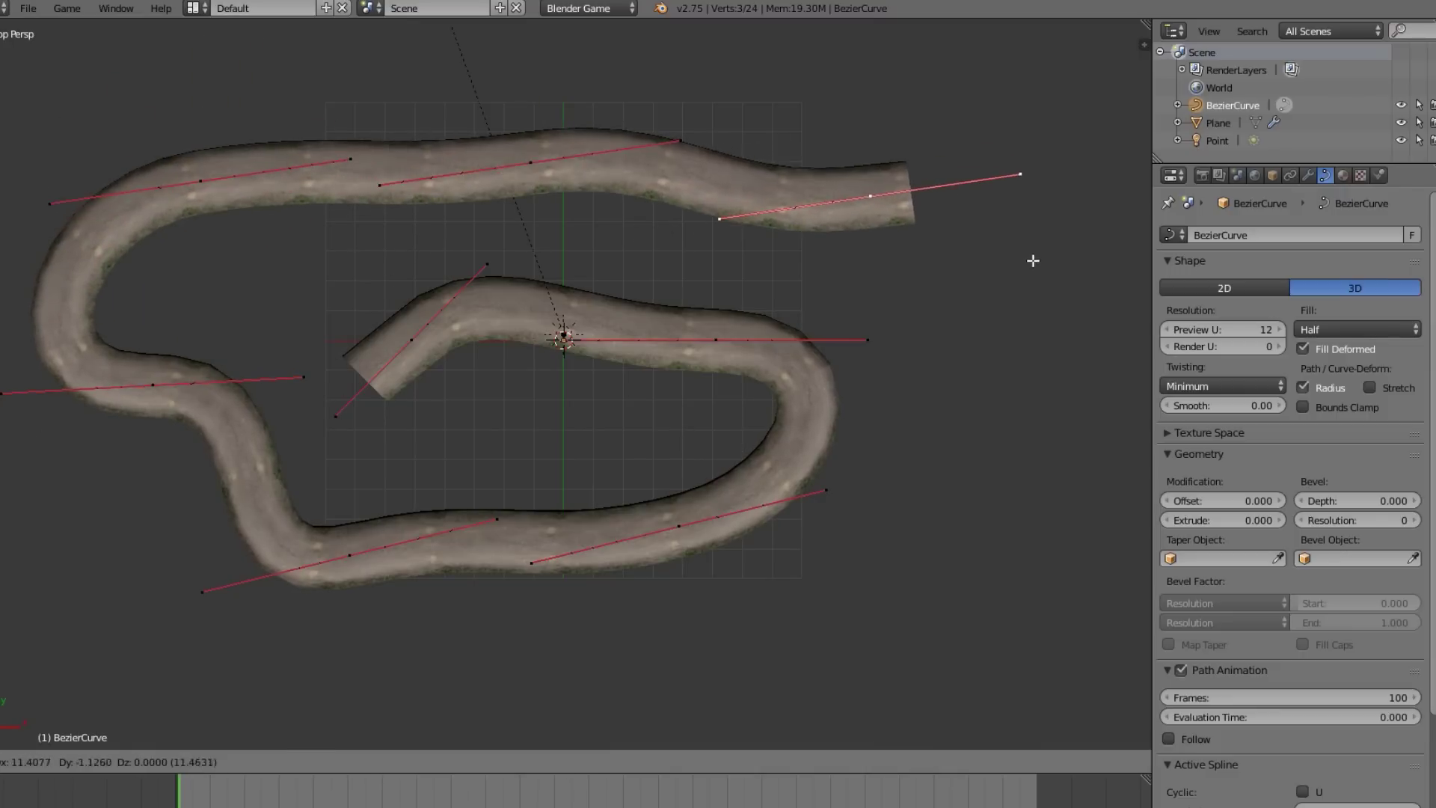
left_click(972, 217)
Extrude a curve point down from the upper-right end, rotate it and move it to meet the right-hand bend of the road.
key("e")
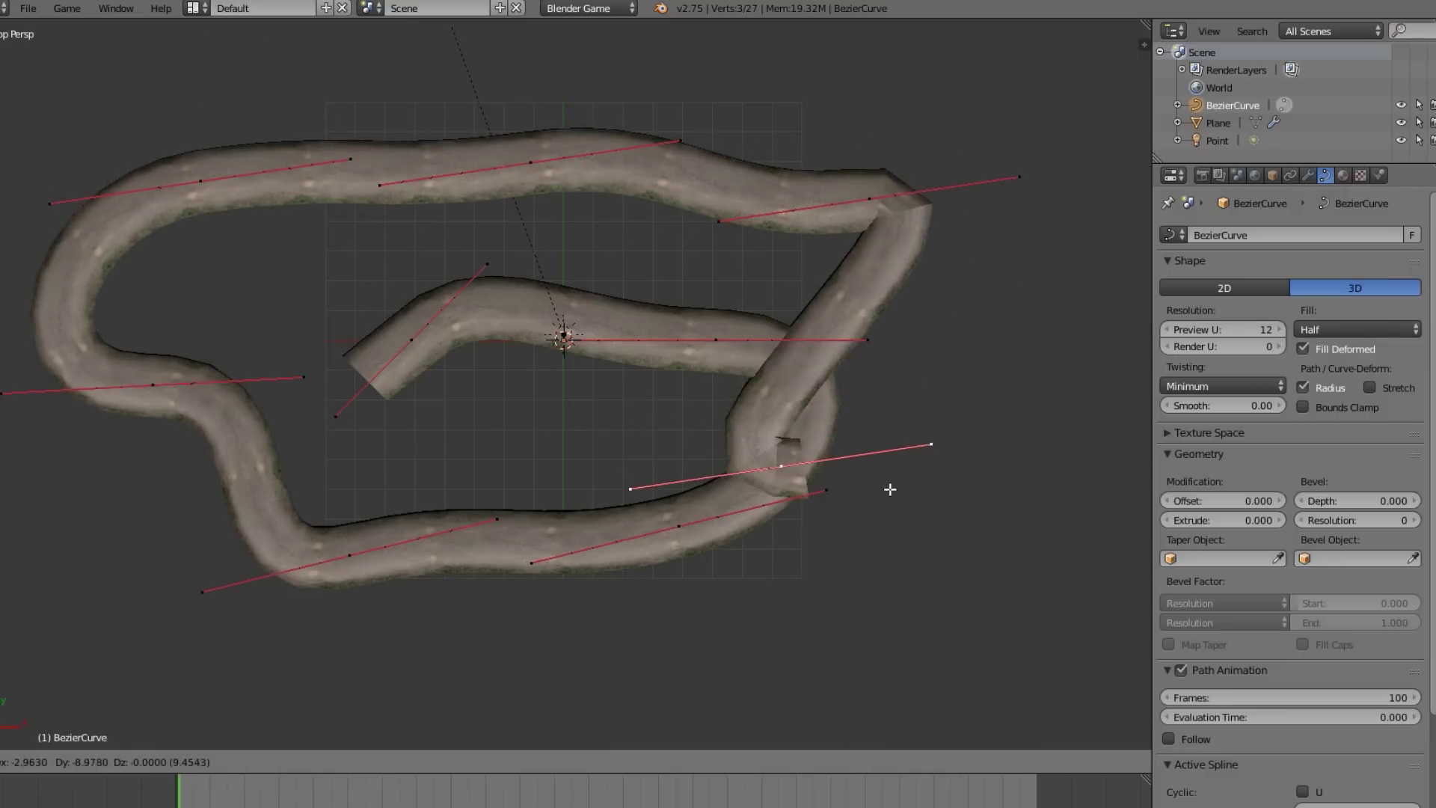
left_click(890, 488)
key("r")
left_click(632, 321)
key("g")
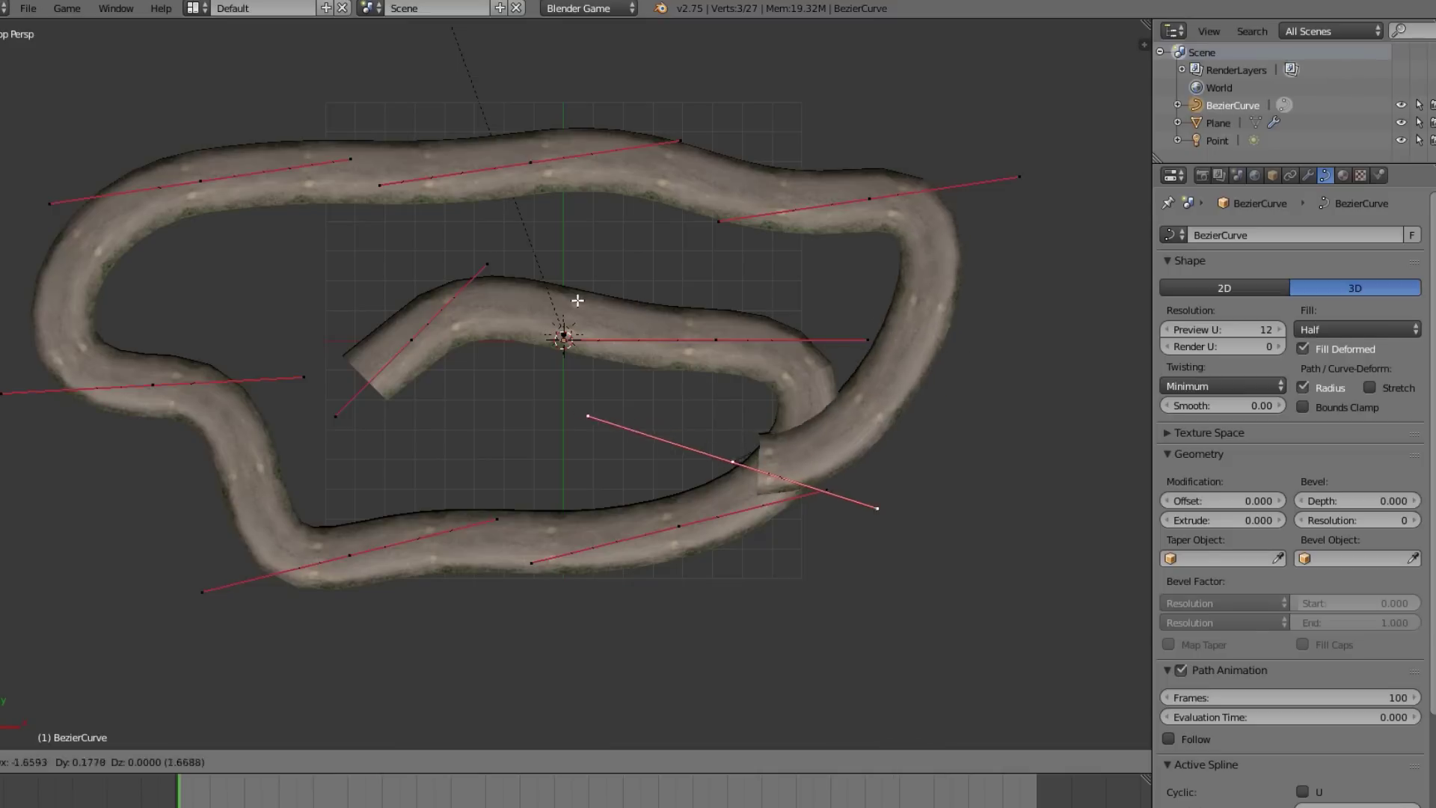
left_click(697, 280)
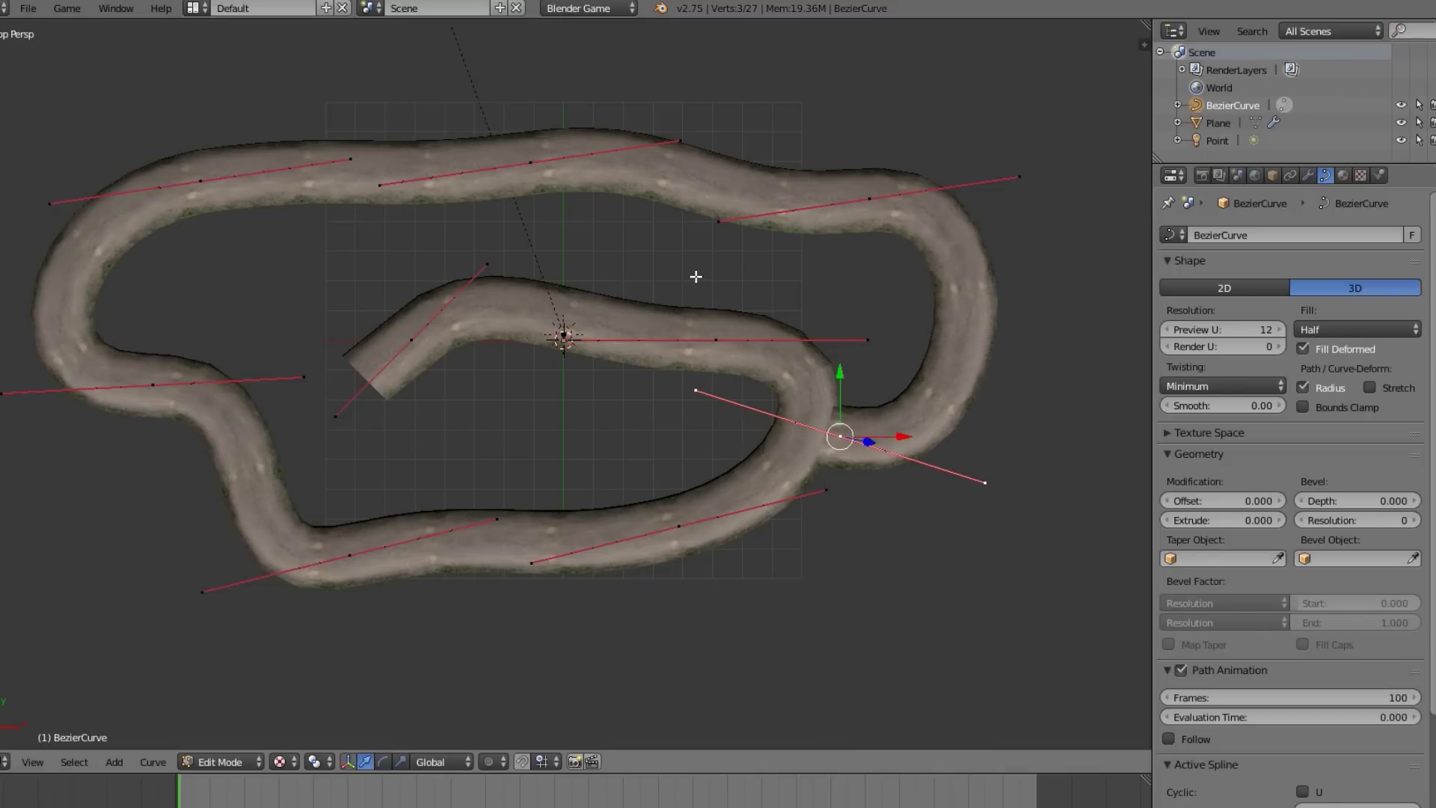
Extrude another curve point across the crossing into the inner loop, rotate it, and make the curve cyclic to close the track.
middle_click_drag(697, 280, 733, 430)
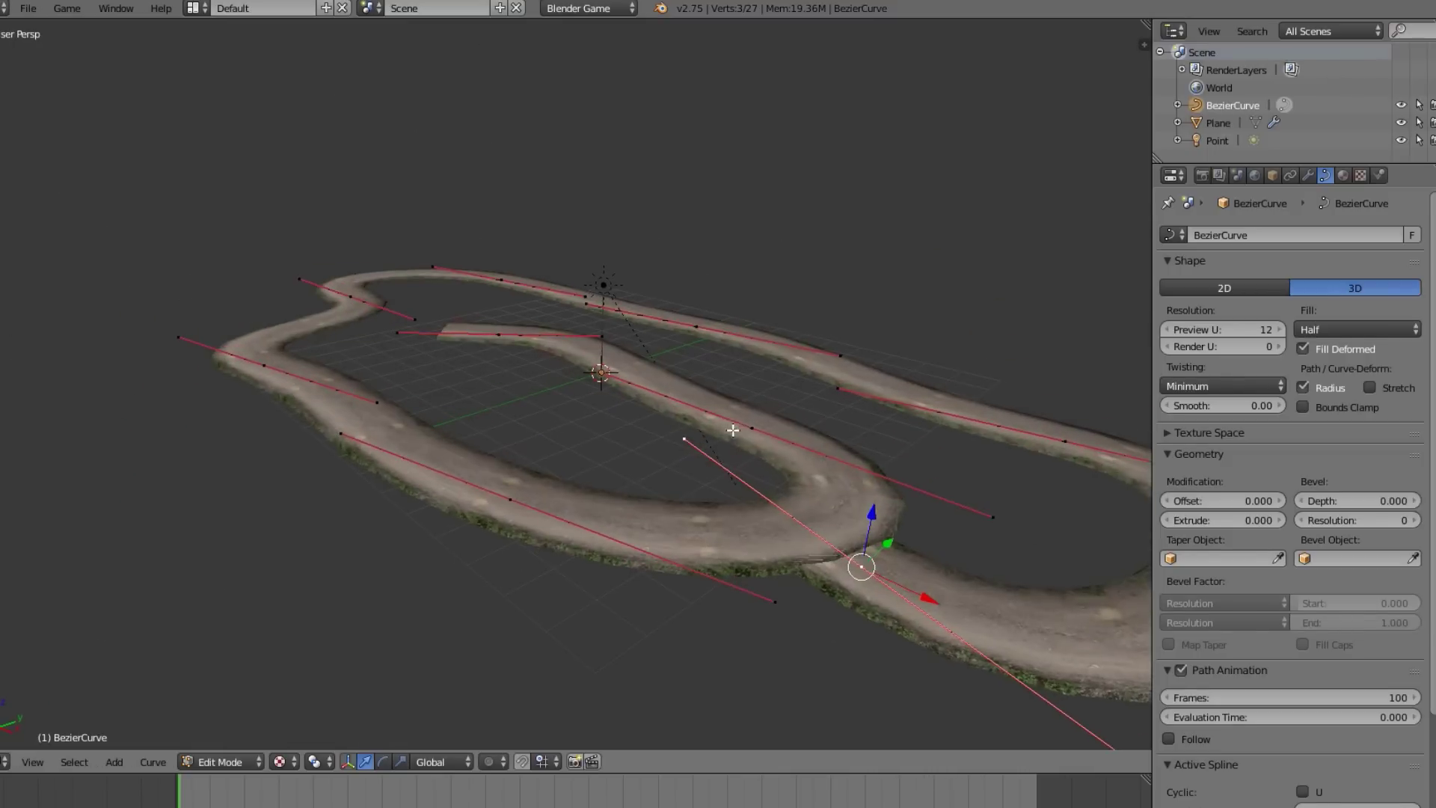
middle_click_drag(895, 571, 895, 577)
key("e")
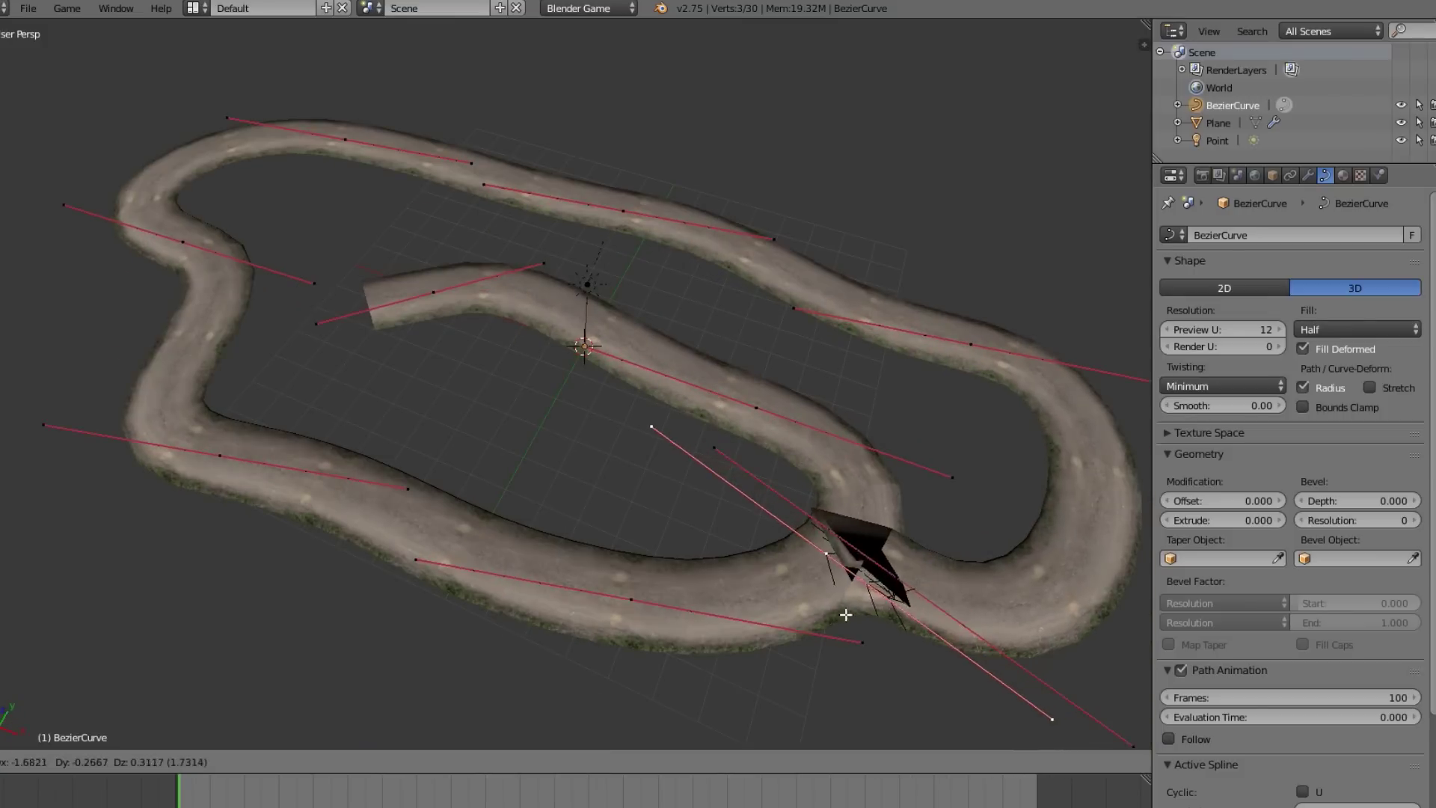
key("shift+z")
left_click(620, 487)
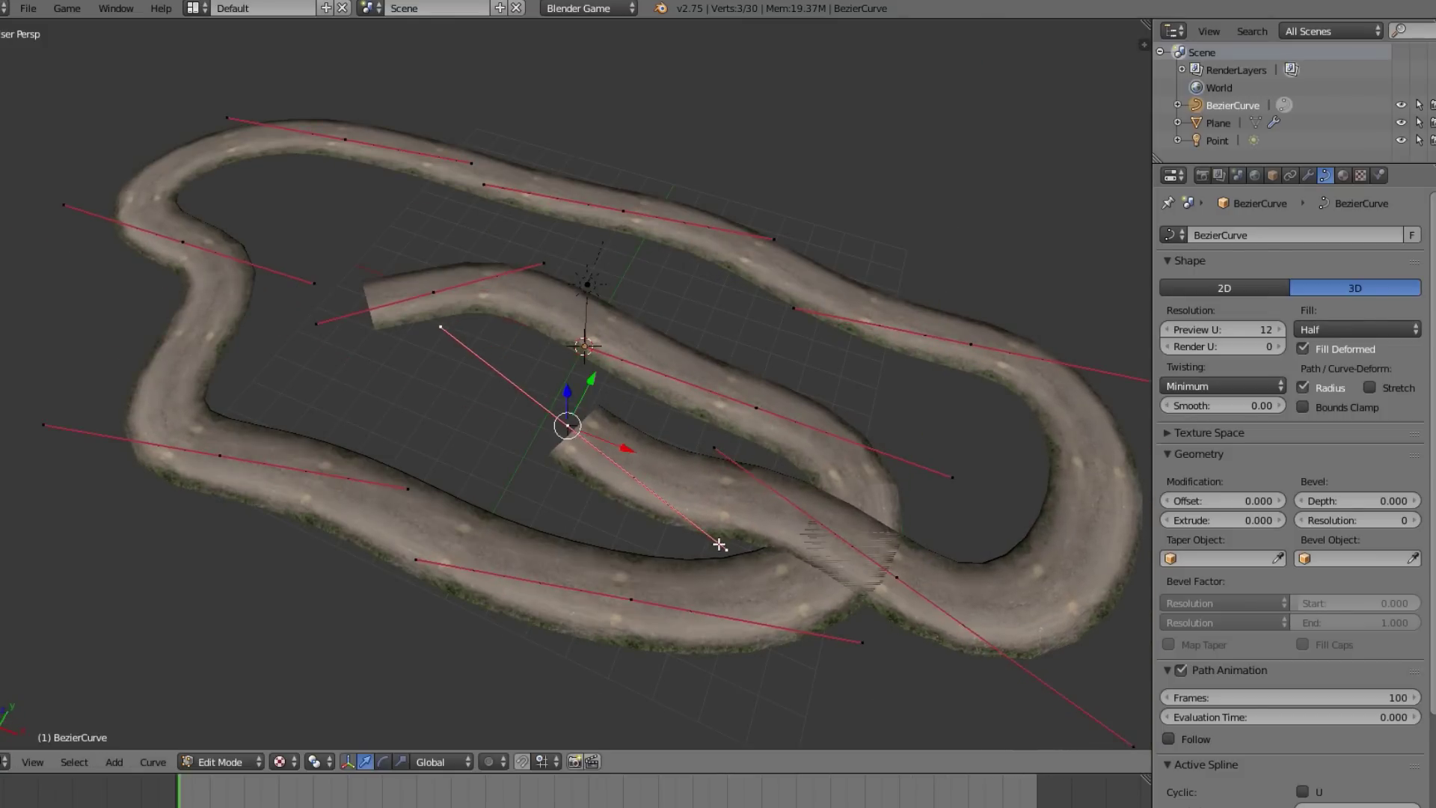
key("r")
left_click(742, 524)
key("alt+c")
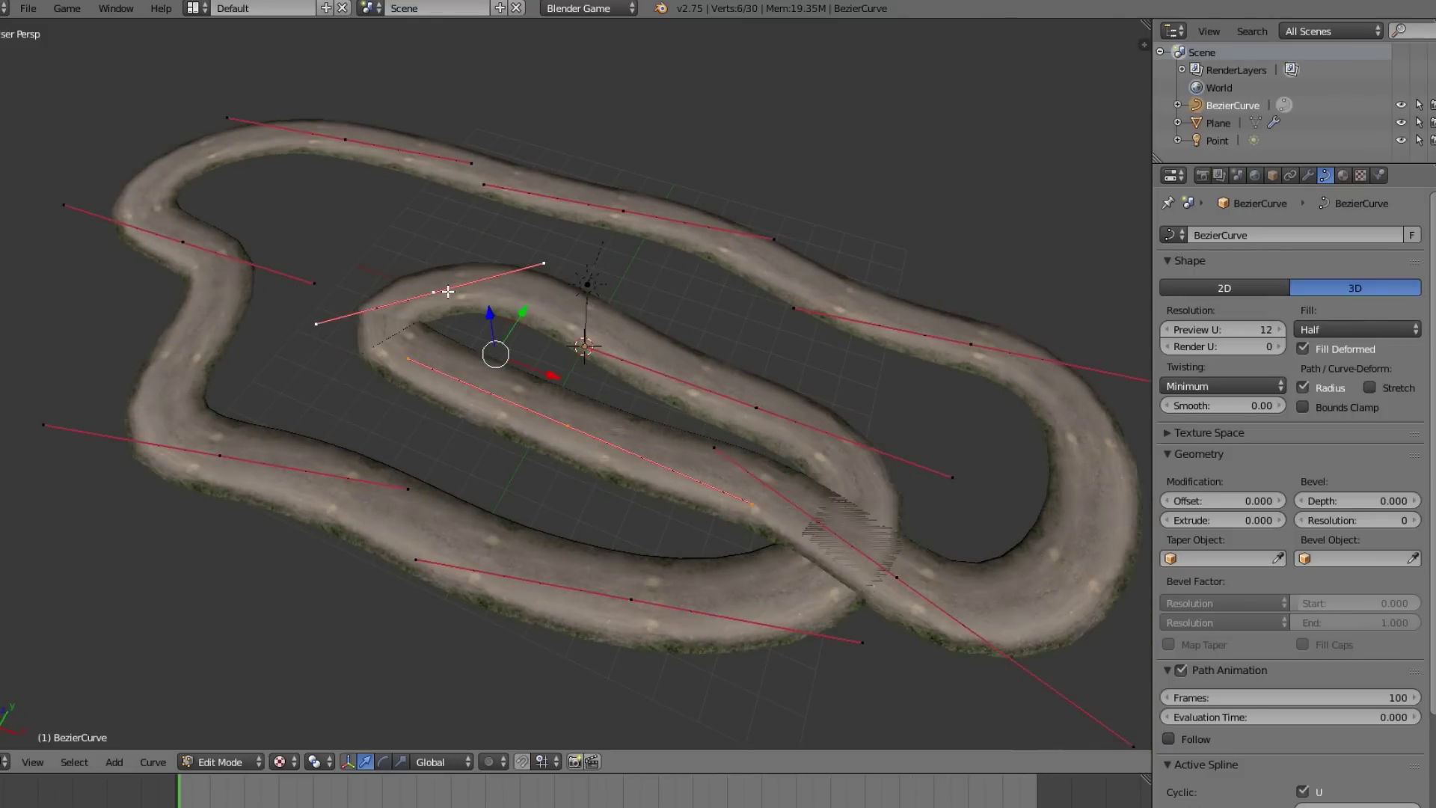
Raise the control point beside the road crossing along Z so the road bridges over the stretch below.
middle_click_drag(822, 575, 783, 500)
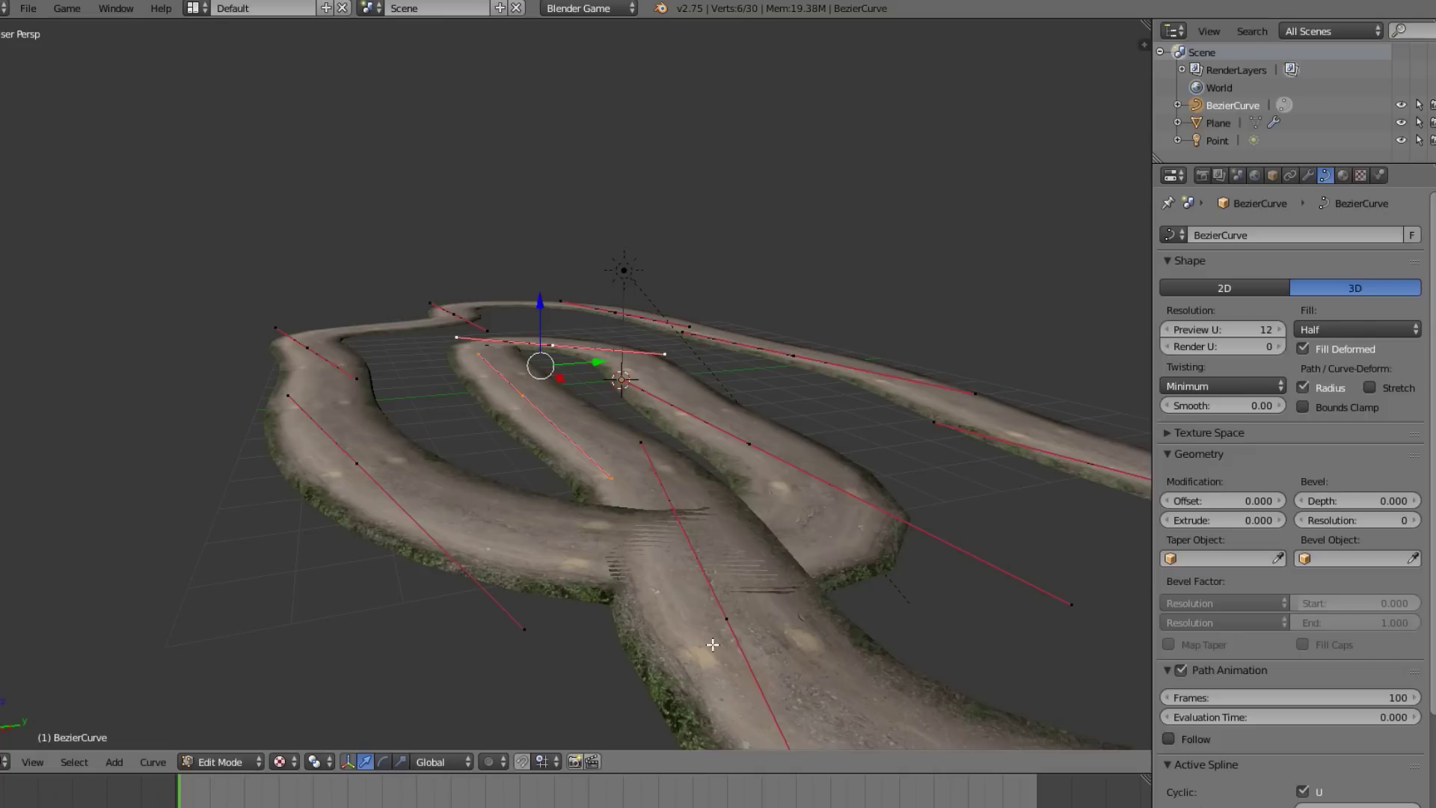
right_click(726, 617)
key("g")
key("z")
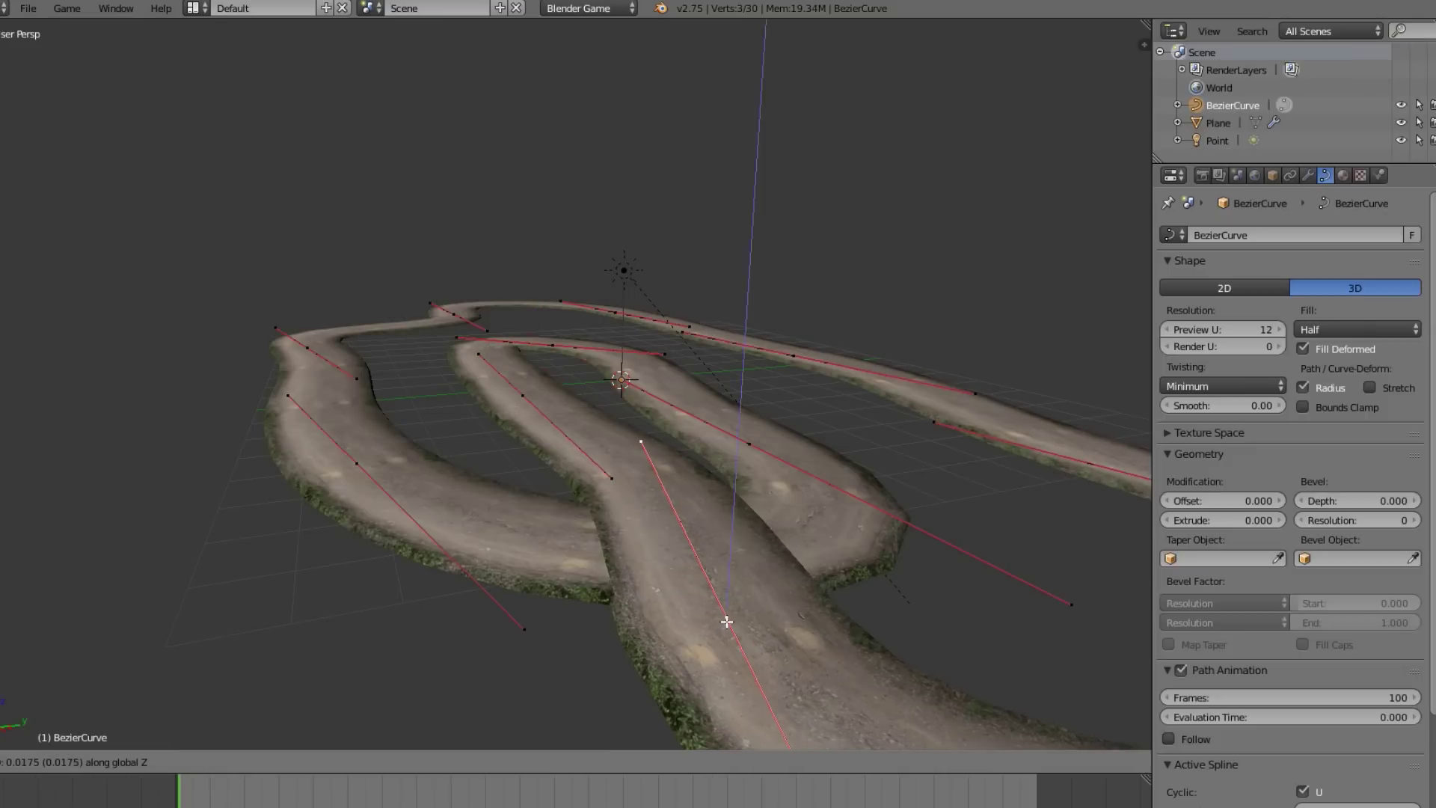
left_click(726, 621)
middle_click_drag(729, 619, 674, 580)
key("g")
key("z")
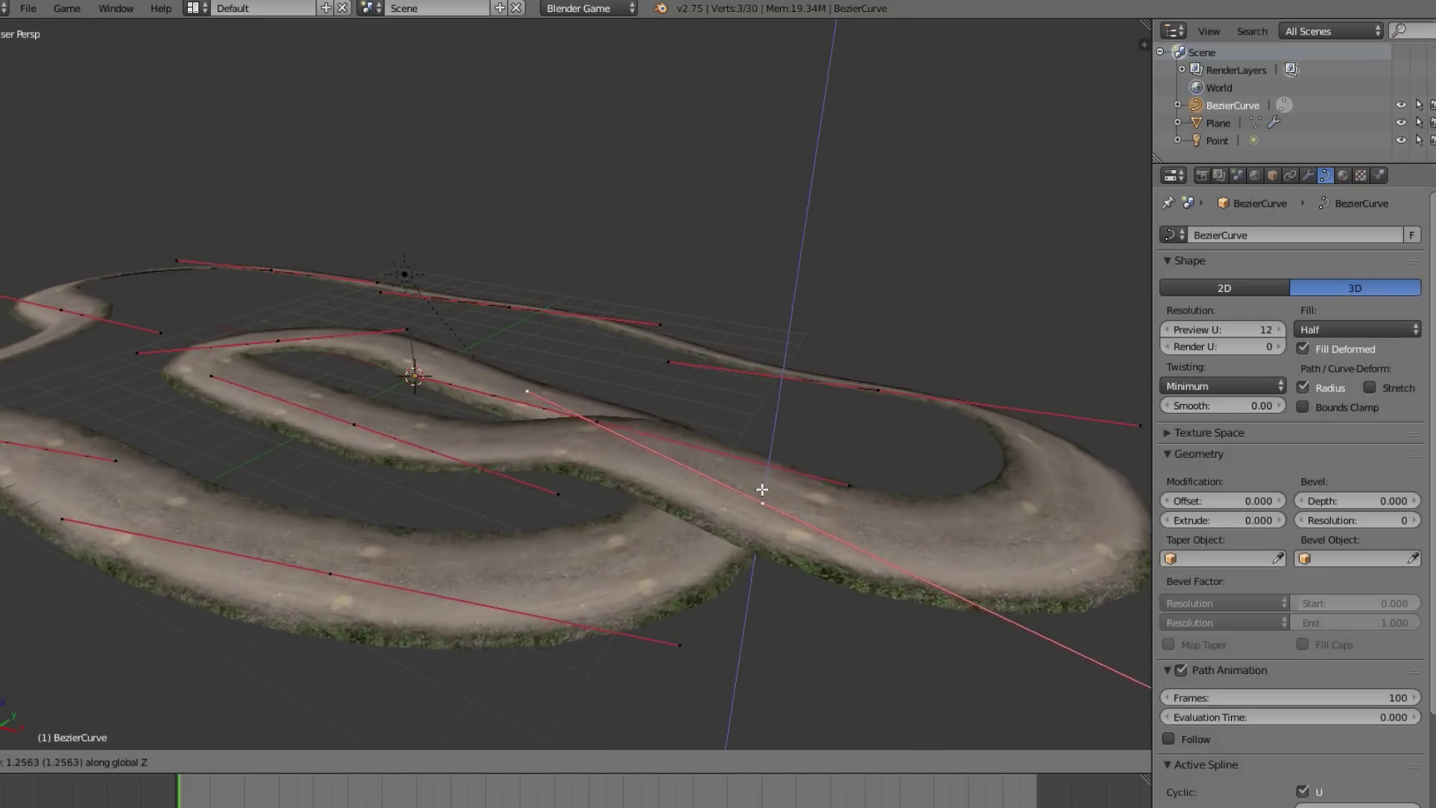
left_click(764, 462)
Select eight ground-level control points around the track and set their tilt to 22.918° to bank the road.
middle_click_drag(767, 463, 637, 377)
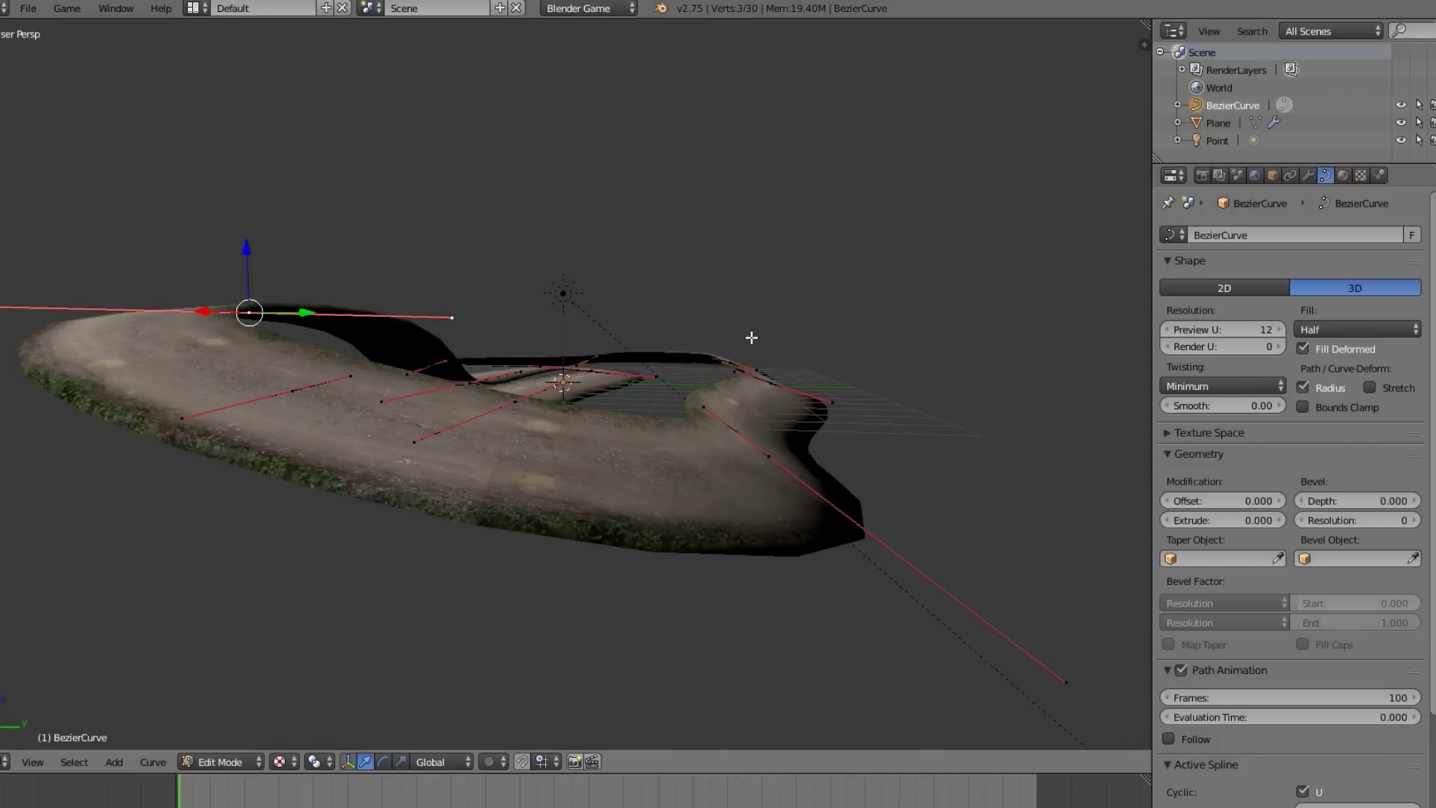
middle_click_drag(751, 338, 455, 404)
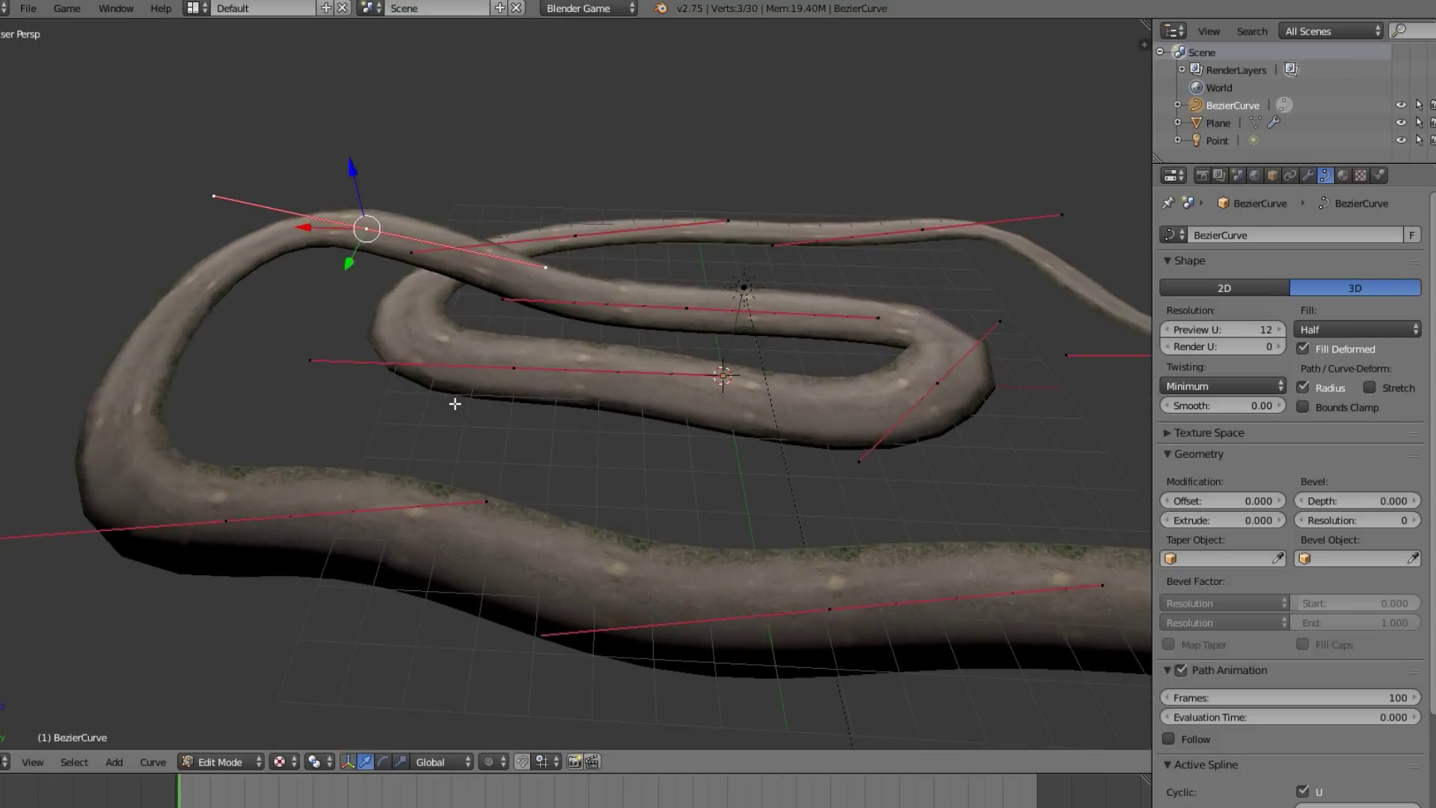
right_click(237, 513)
middle_click_drag(827, 548, 878, 563)
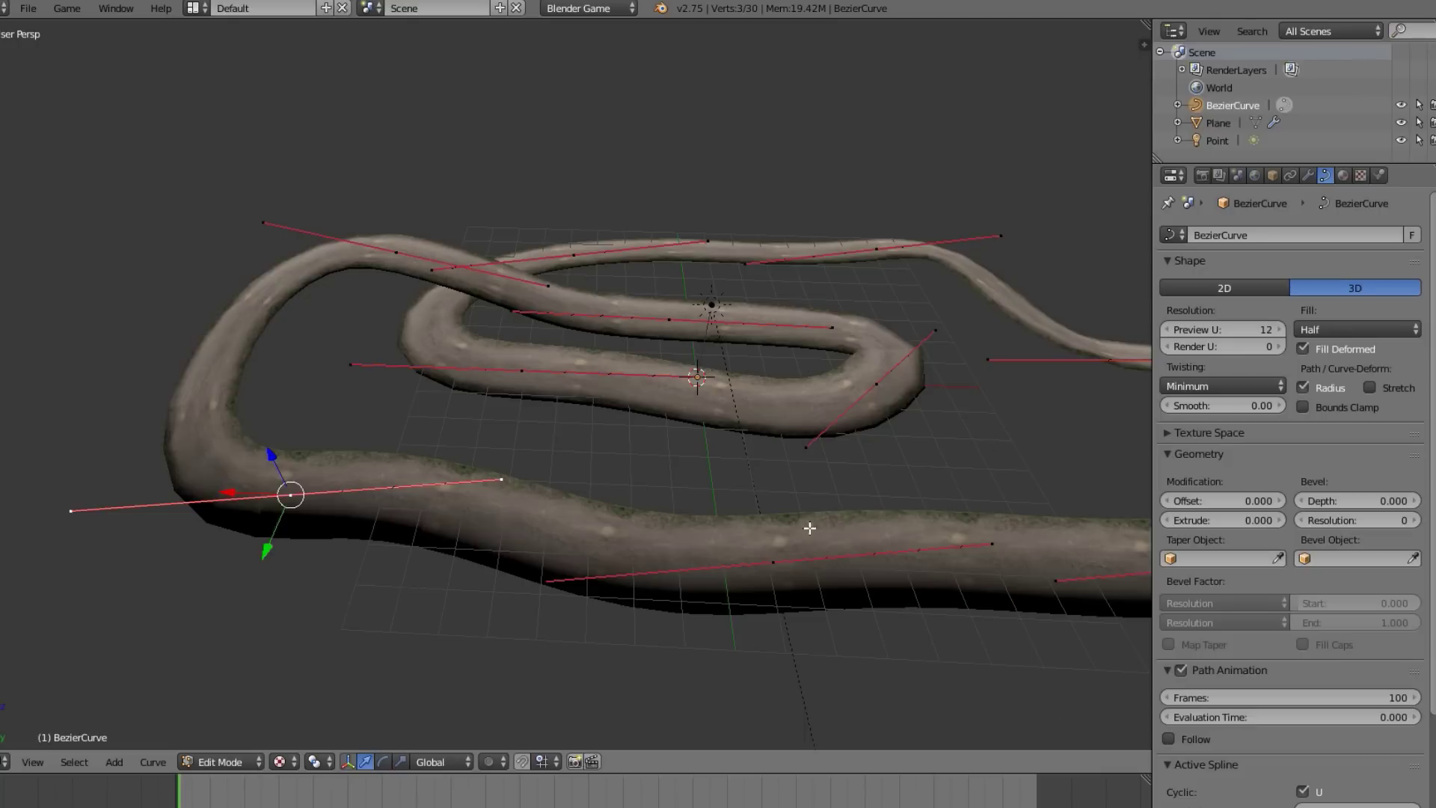
right_click(778, 561, "shift")
middle_click_drag(923, 581, 539, 583, "shift")
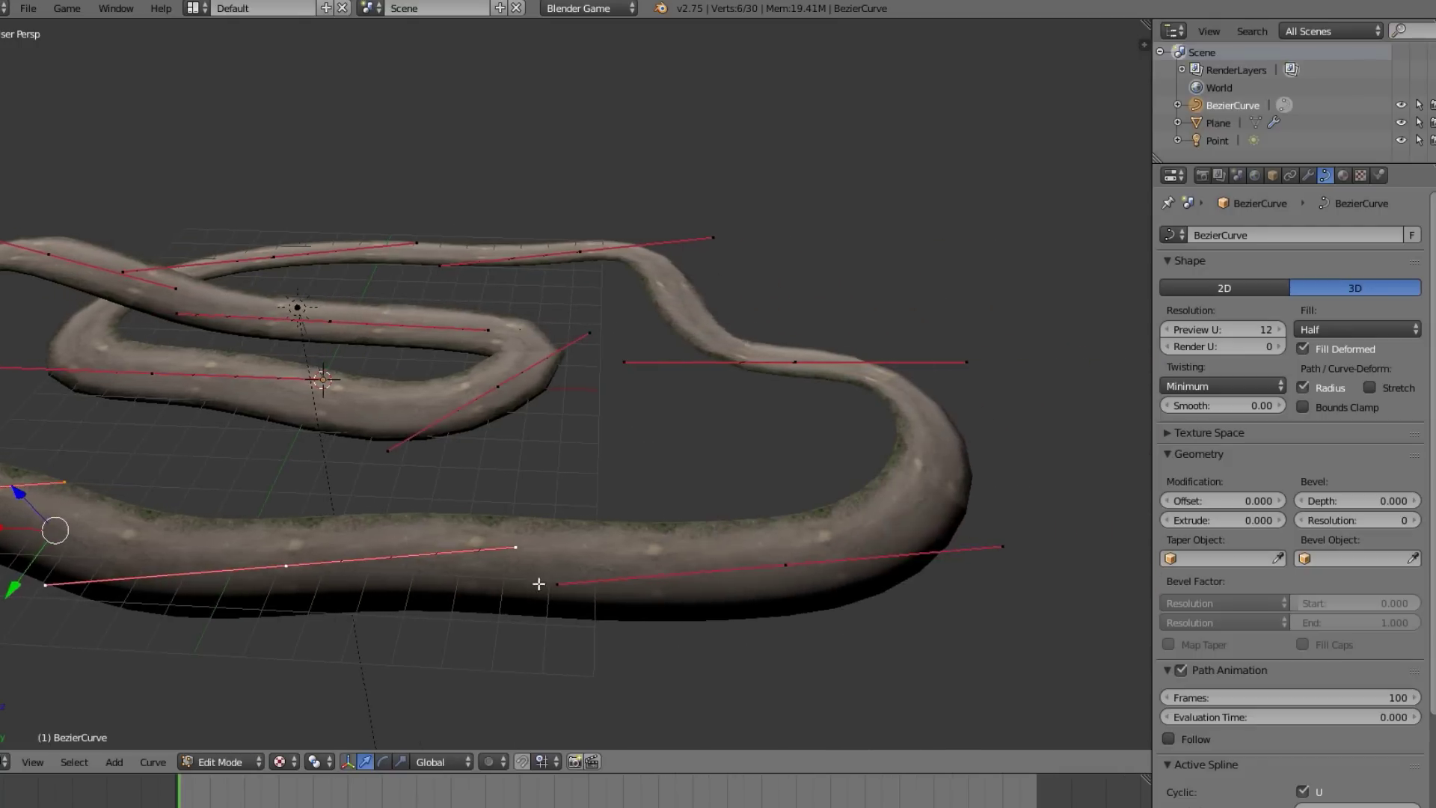
right_click(786, 585, "shift")
middle_click_drag(864, 454, 614, 366)
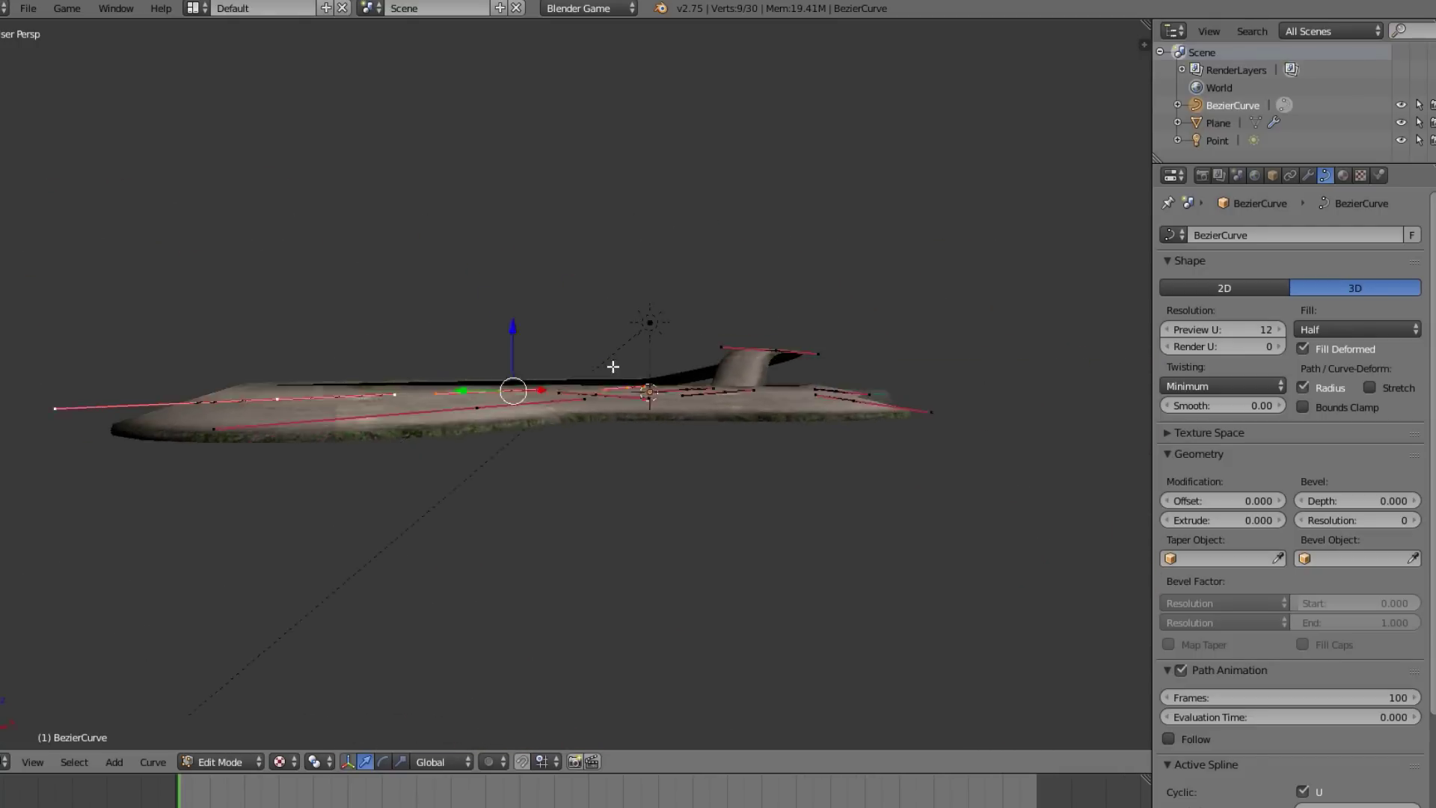
middle_click_drag(449, 400, 509, 522)
right_click(483, 518, "shift")
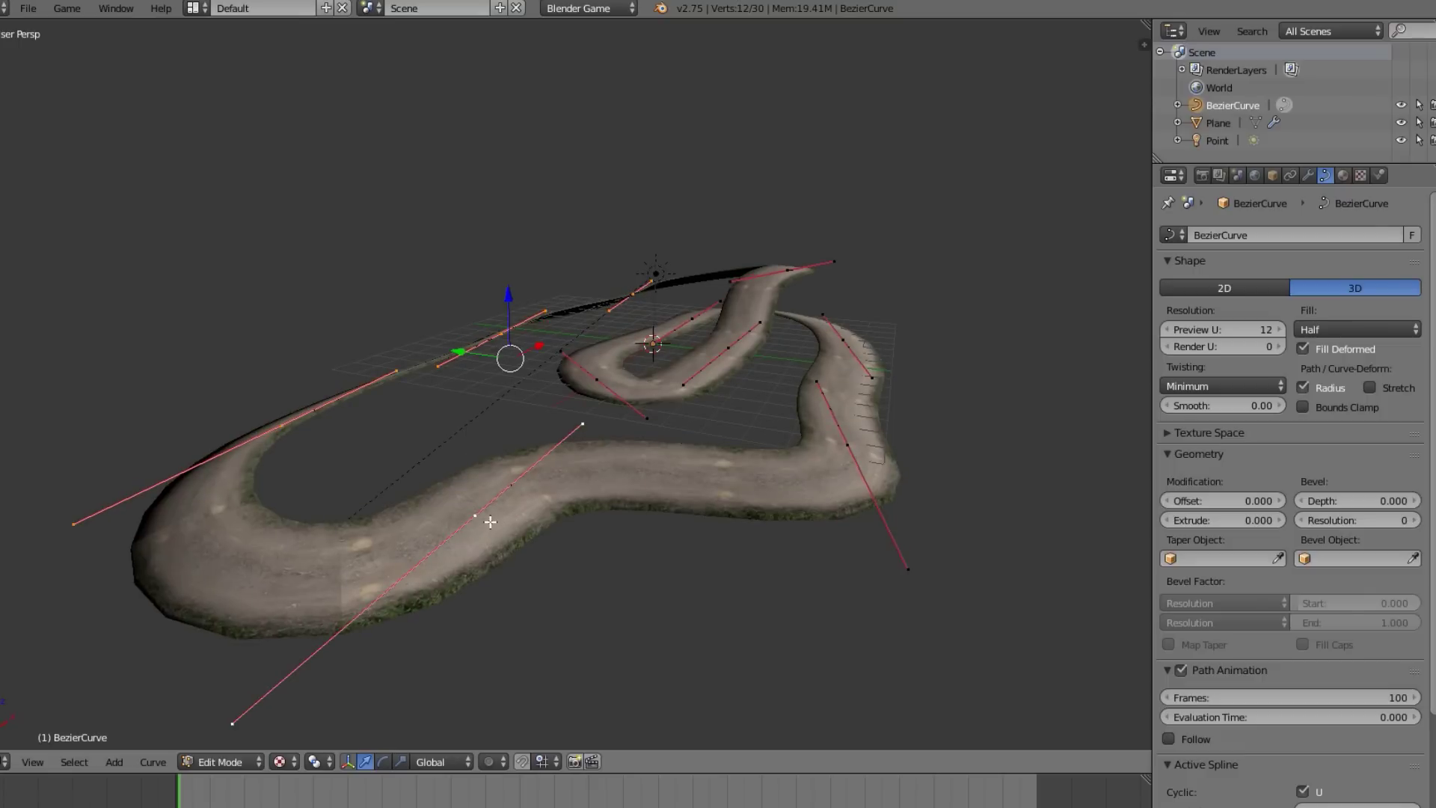
middle_click_drag(861, 449, 1077, 552)
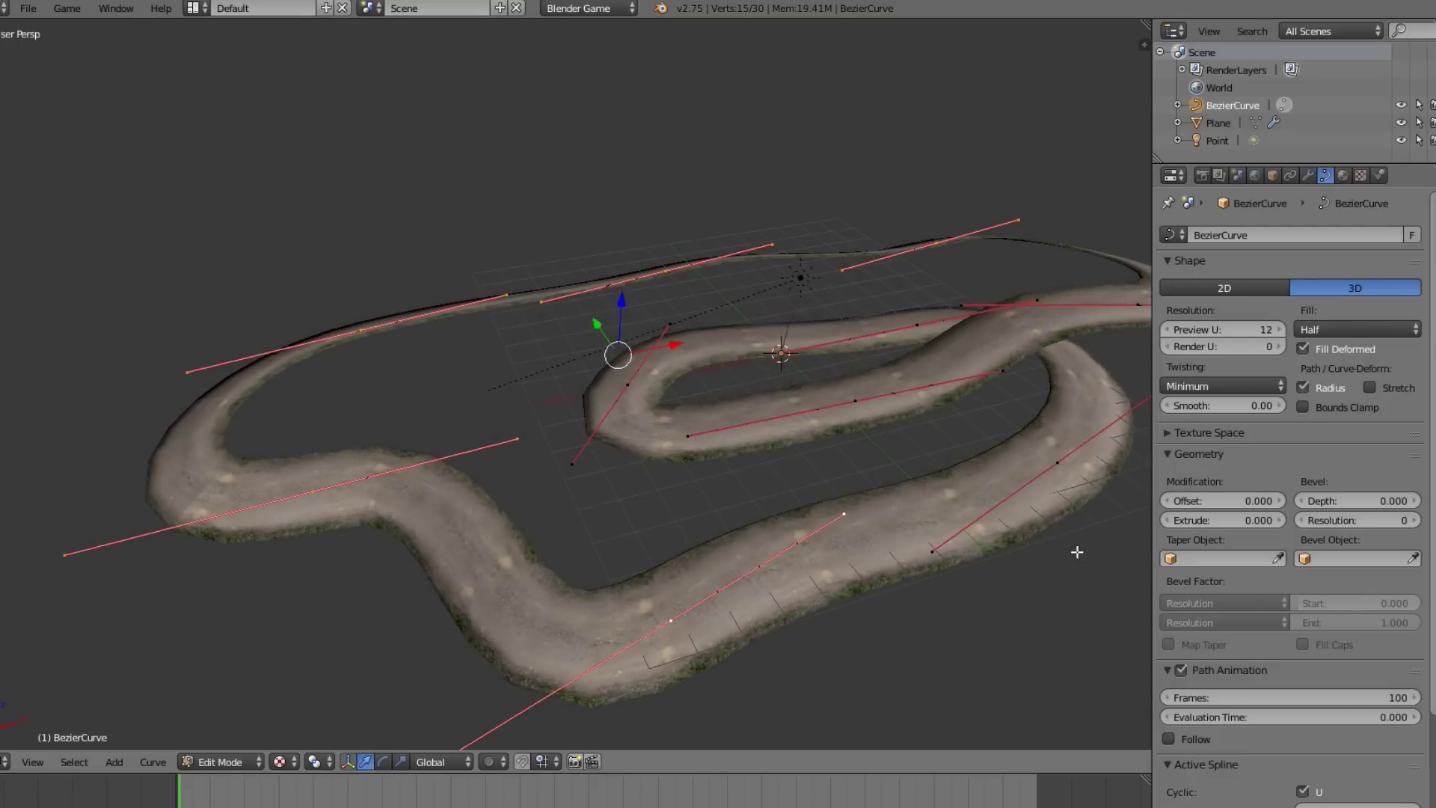
middle_click_drag(1096, 443, 167, 448)
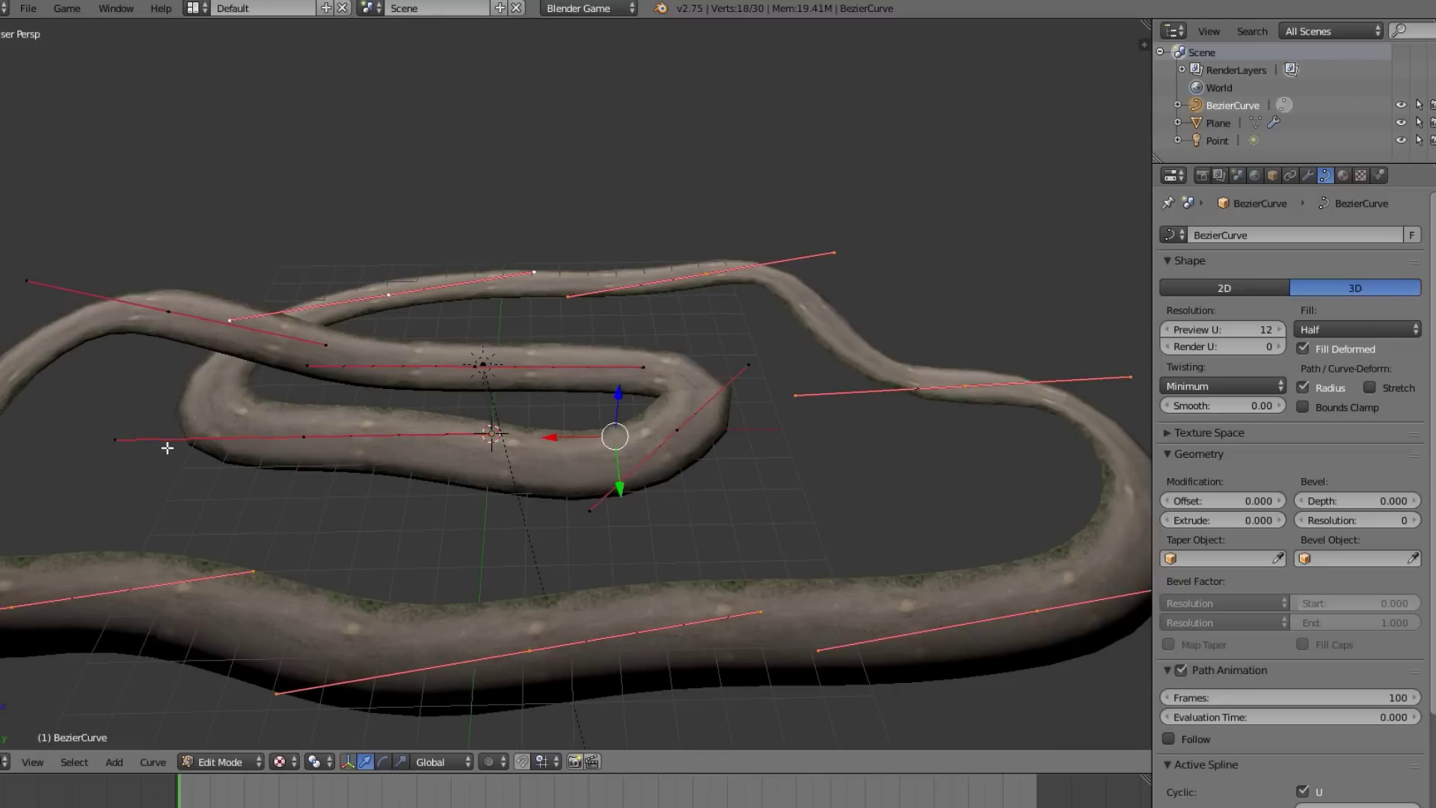
right_click(300, 440, "shift")
middle_click_drag(678, 430, 748, 433)
key("n")
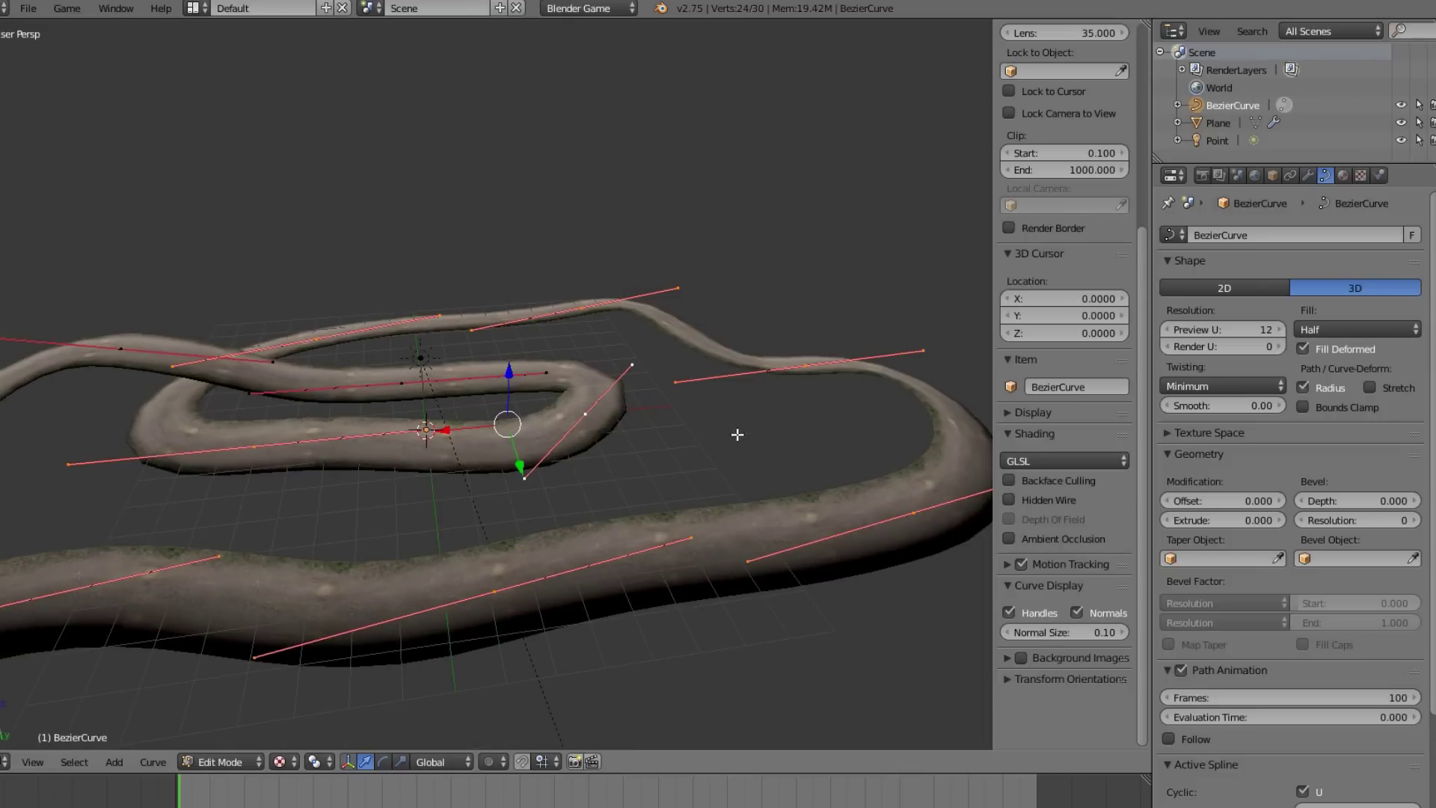
scroll(1111, 445, "up", 8)
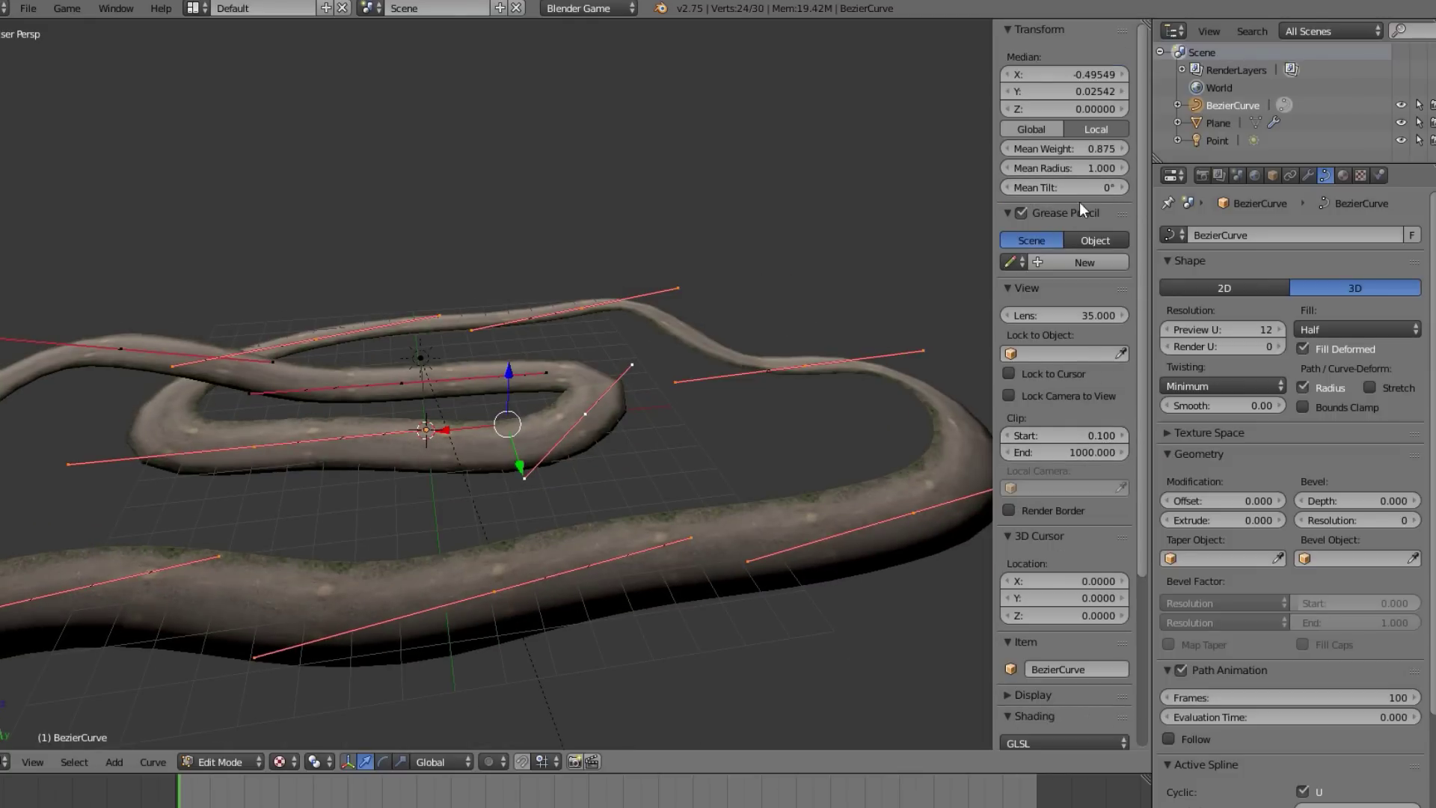
left_click_drag(1093, 187, 1129, 187)
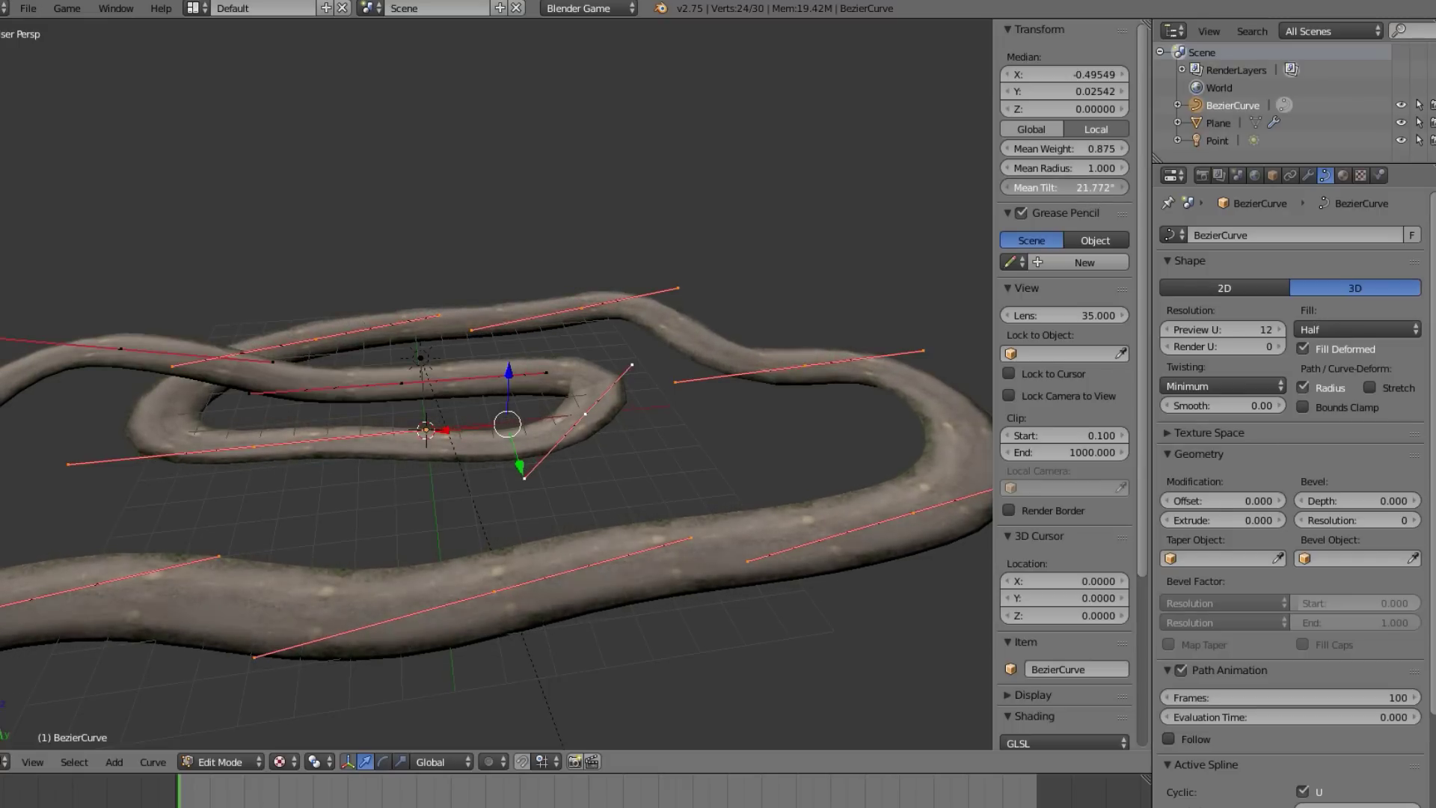
Set the tilt of the control point leading into the wide outer bend to 67.918°.
middle_click_drag(901, 274, 837, 514)
right_click(765, 548)
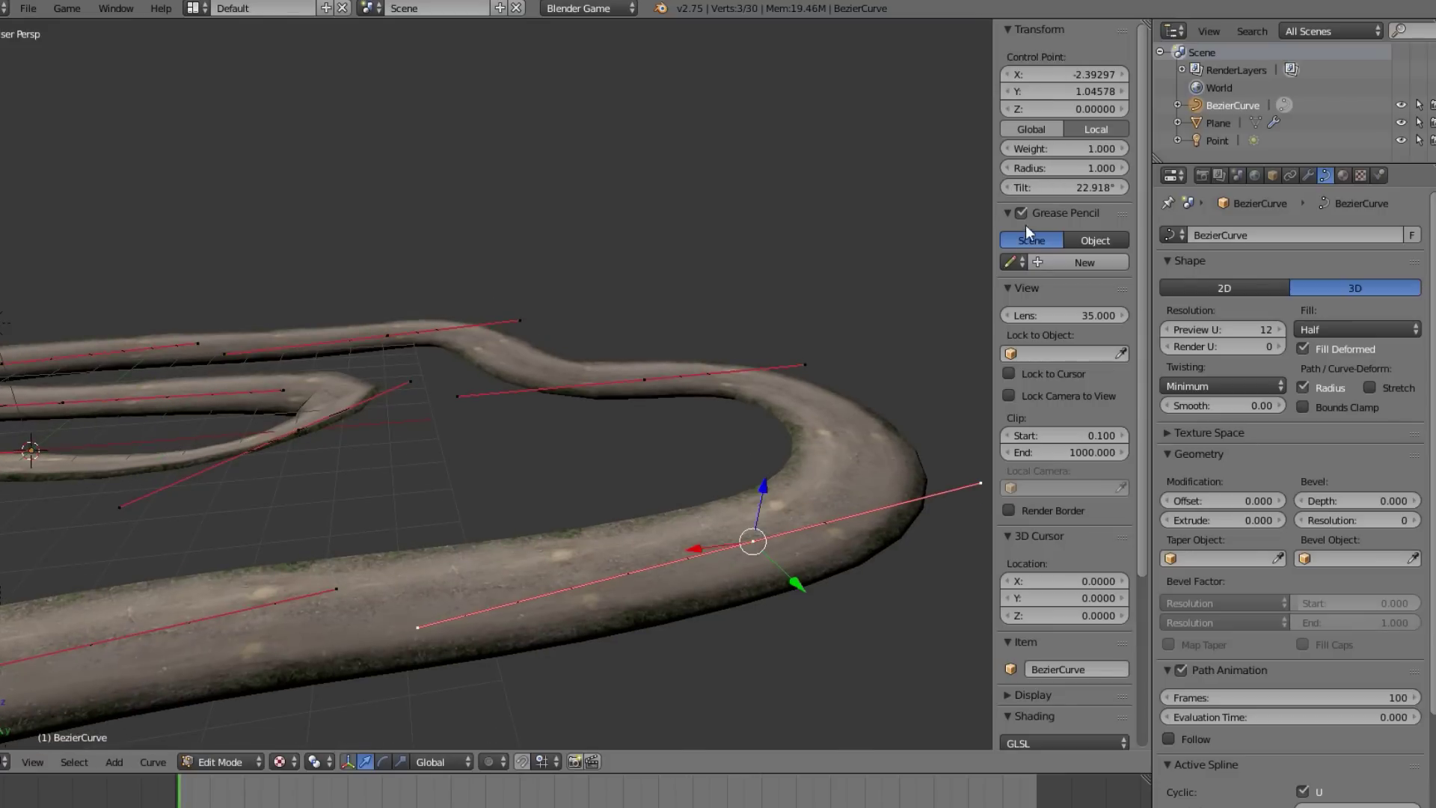
left_click_drag(1078, 185, 1122, 186)
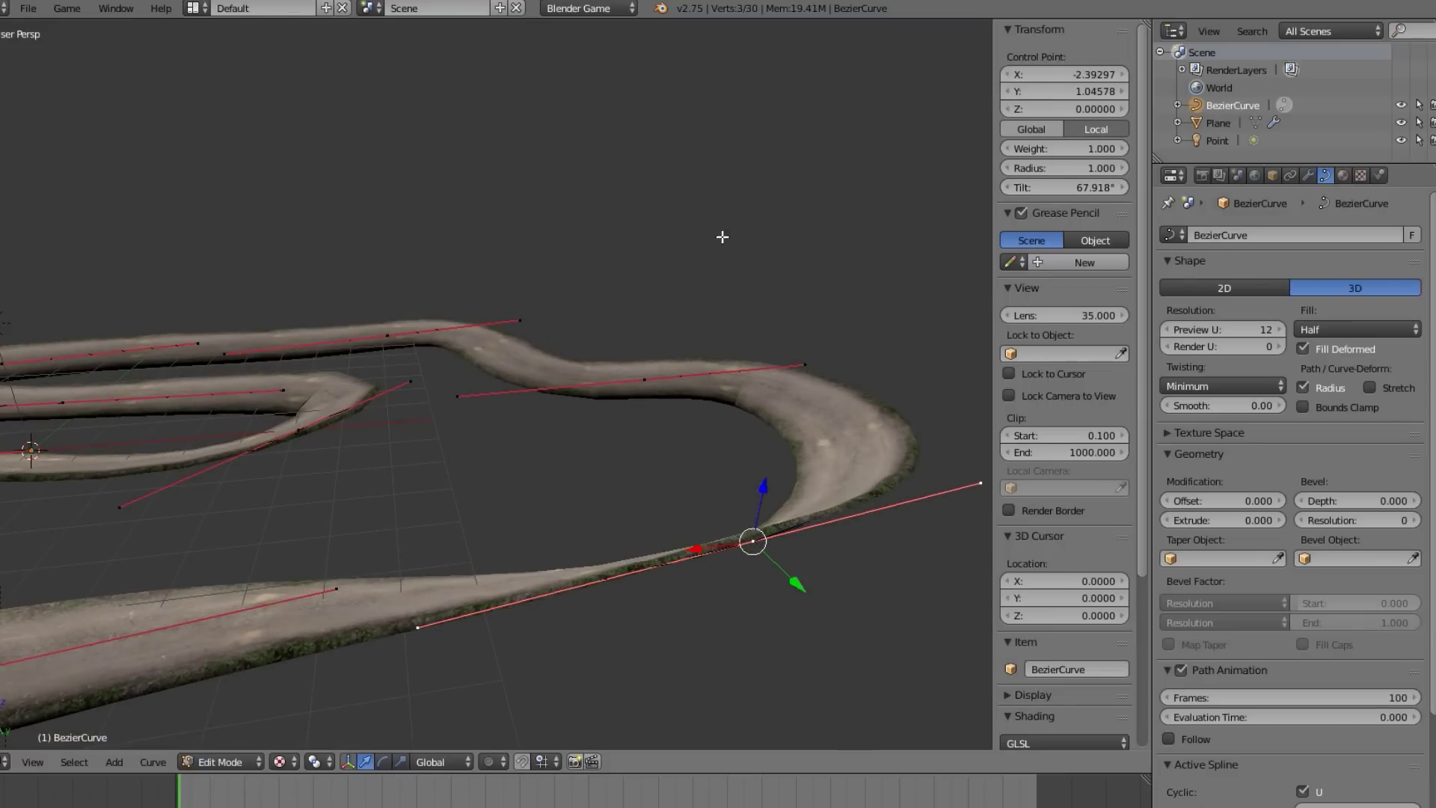
Set the tilt of the control point at the track's inward kink to 40.918°.
middle_click_drag(721, 234, 814, 233)
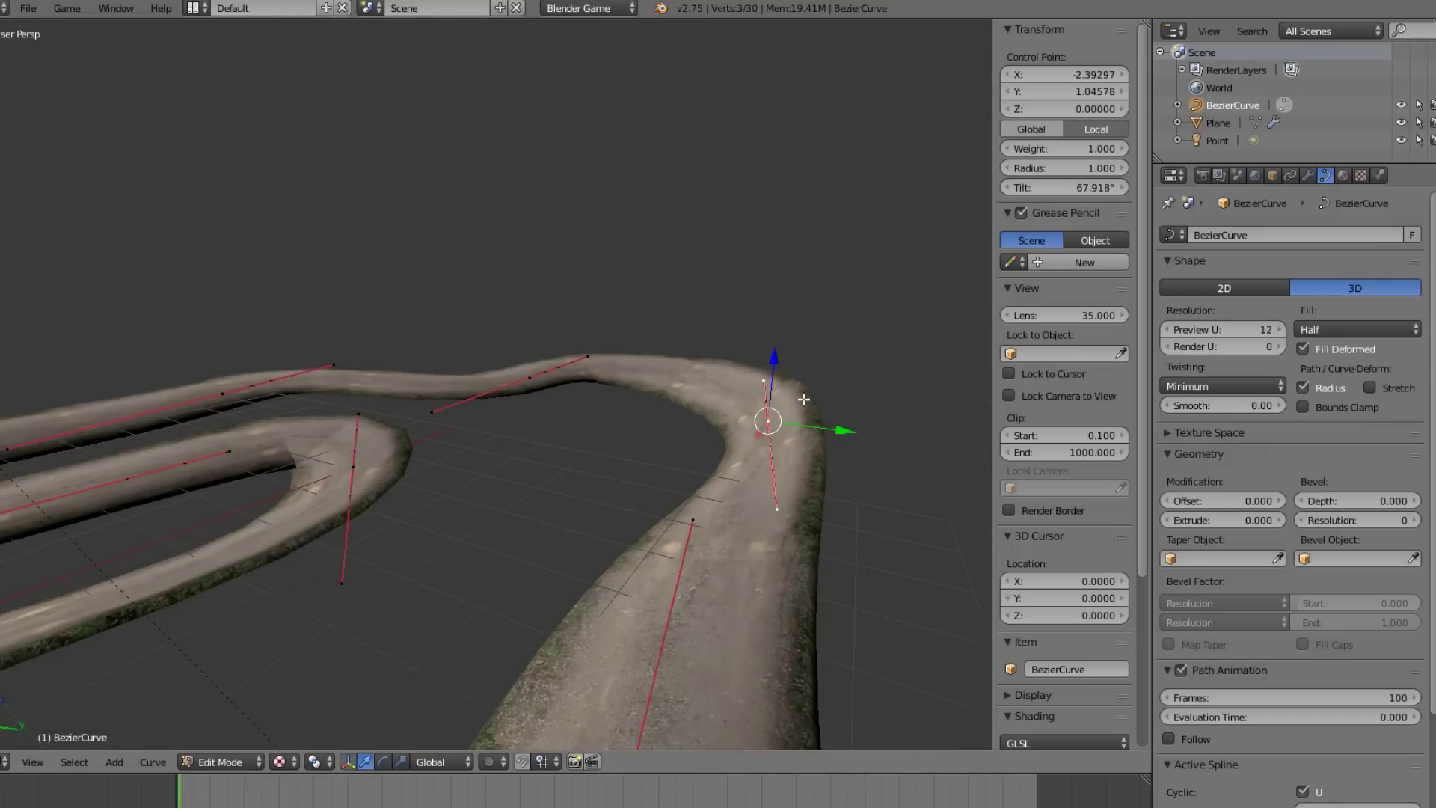
middle_click_drag(750, 675, 688, 554)
right_click(258, 404)
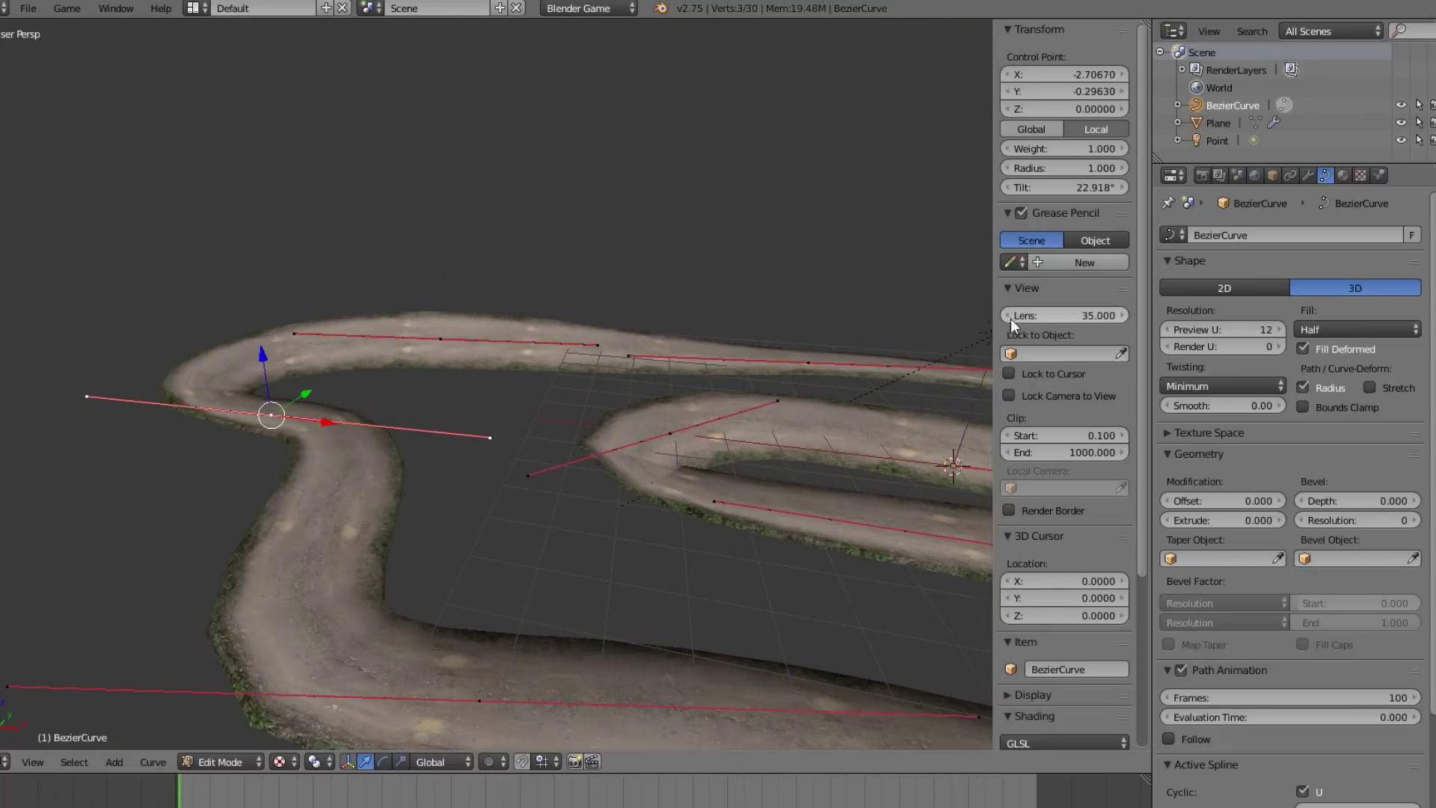
left_click_drag(1072, 187, 1032, 187)
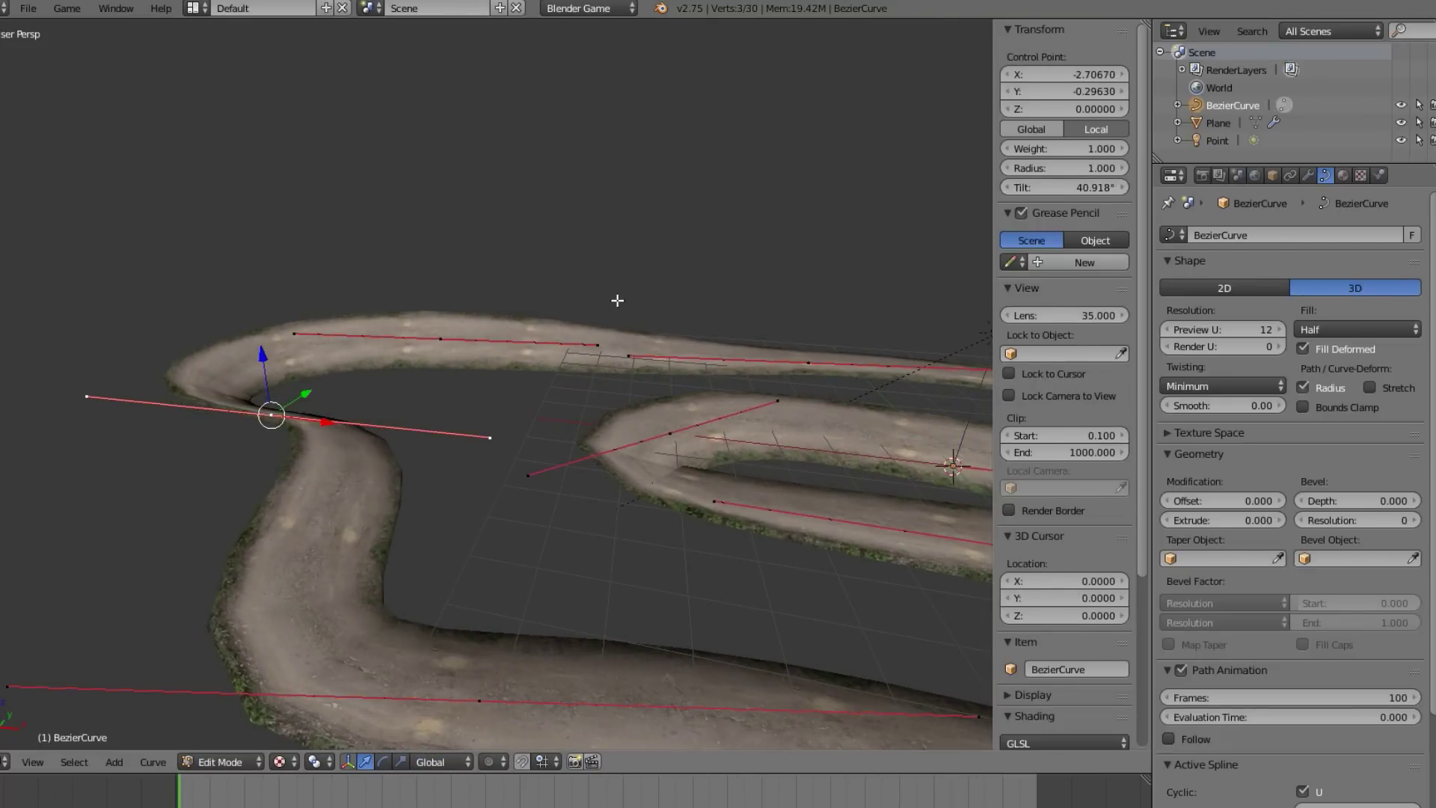
Return to Object Mode and examine the whole track and the road mesh around its banked bends.
key("Tab")
scroll(624, 415, "down", 3)
key("a")
scroll(748, 423, "down", 2)
middle_click_drag(779, 408, 711, 420)
key("a")
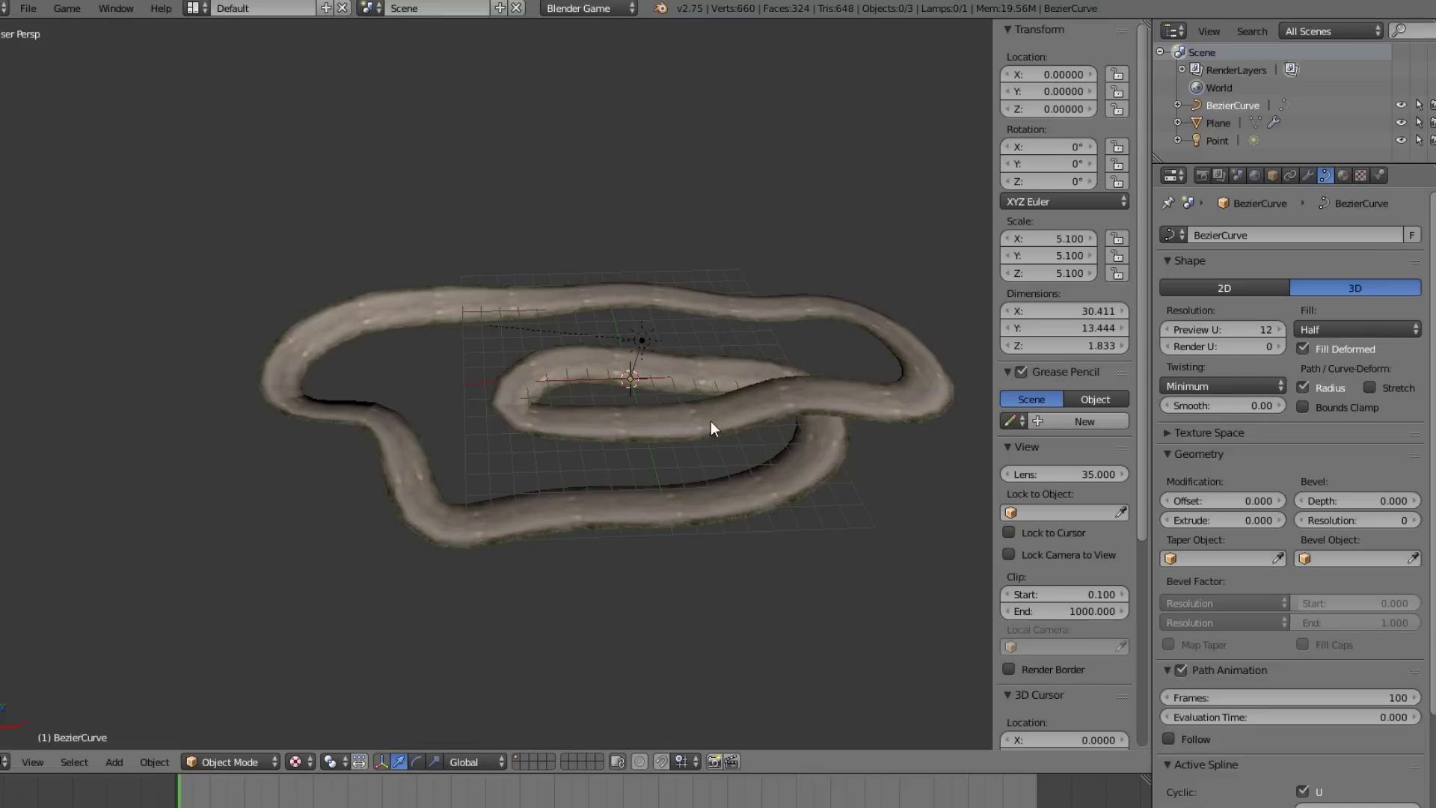
scroll(676, 541, "up", 3)
scroll(676, 545, "up", 2)
right_click(523, 483)
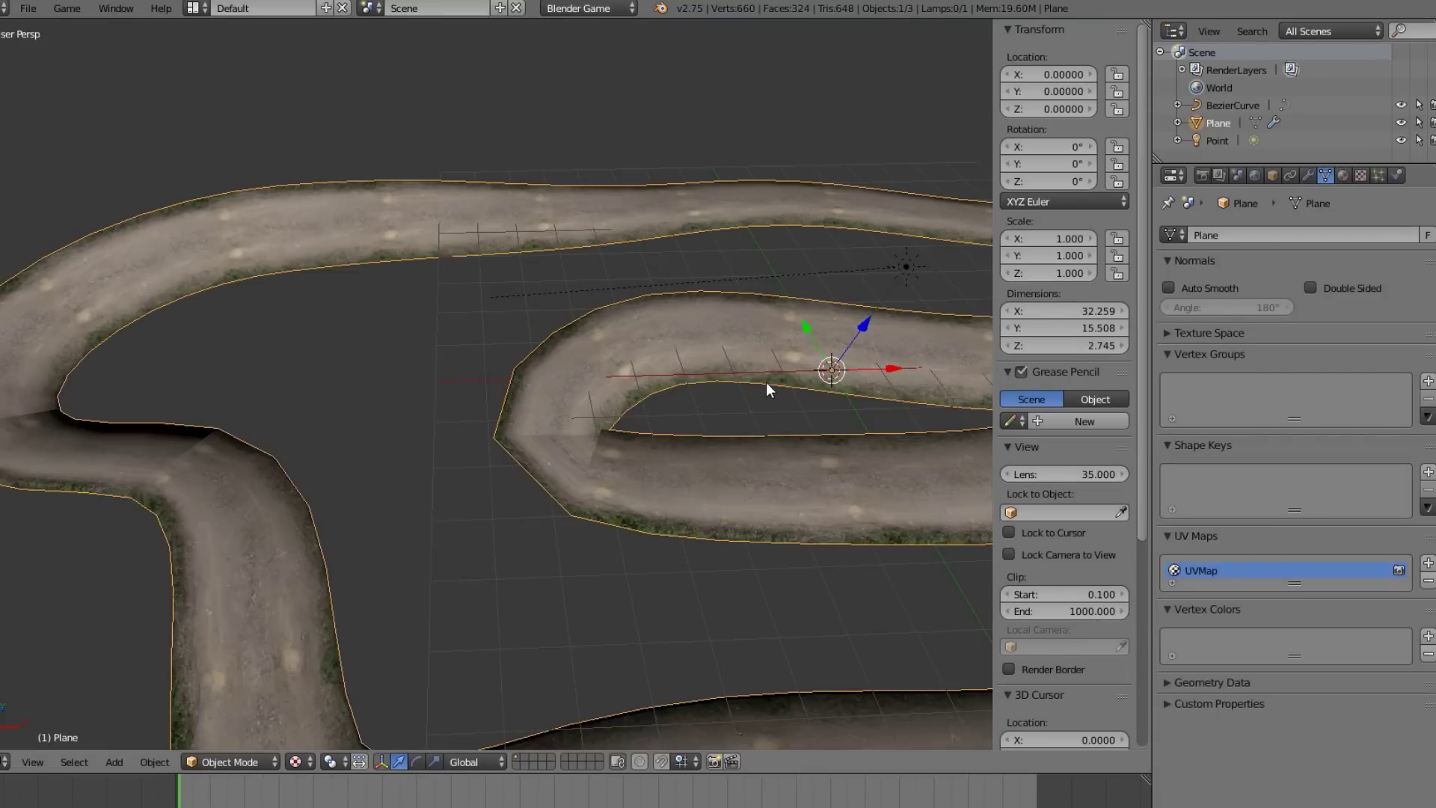
middle_click_drag(766, 382, 541, 365)
Move the inner loop's control point nearest the outer road horizontally, locking Z, to widen the loop's tight bend.
right_click(593, 233)
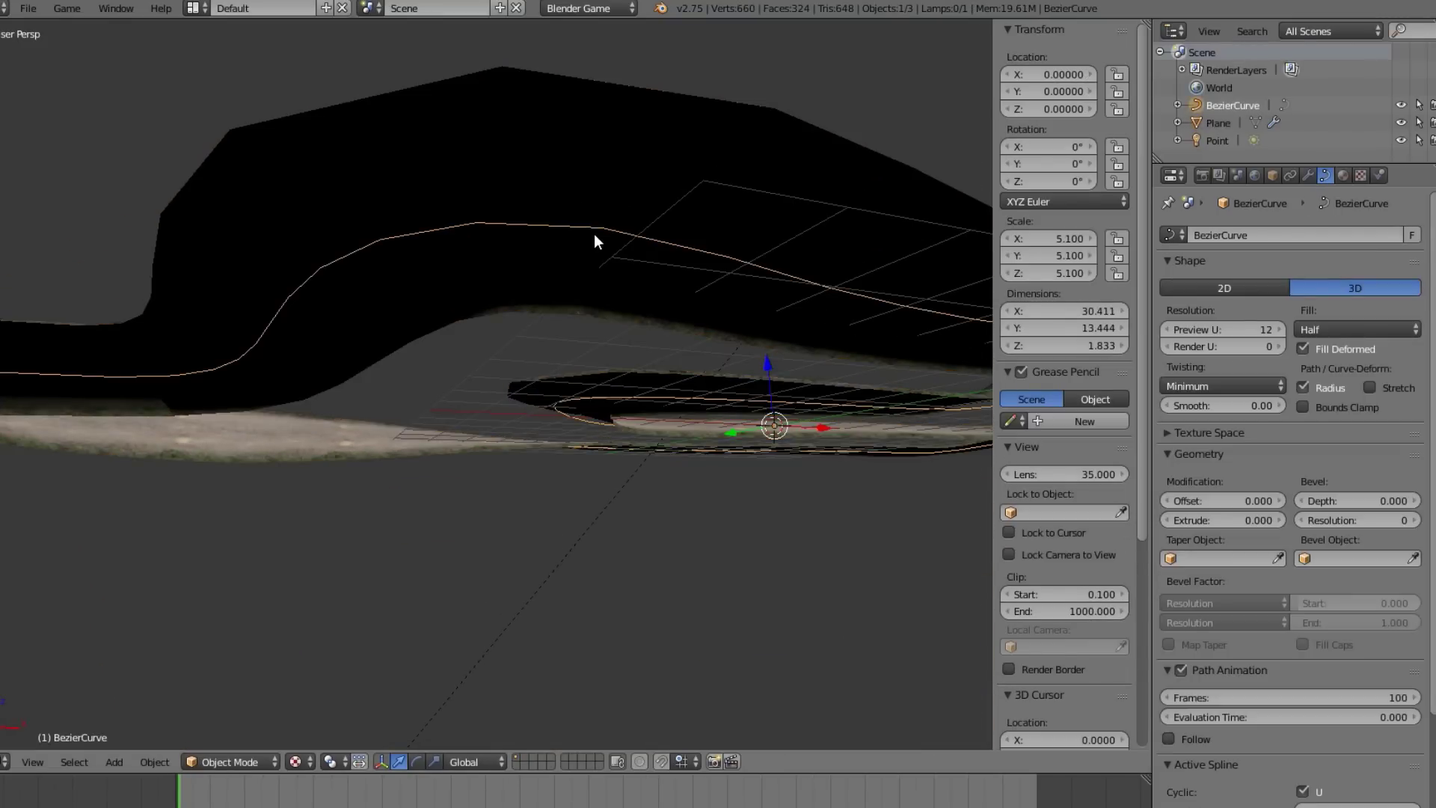
middle_click_drag(593, 234, 803, 400)
scroll(646, 422, "up", 3)
key("Tab")
right_click(570, 349)
right_click(830, 408)
key("g")
key("shift+z")
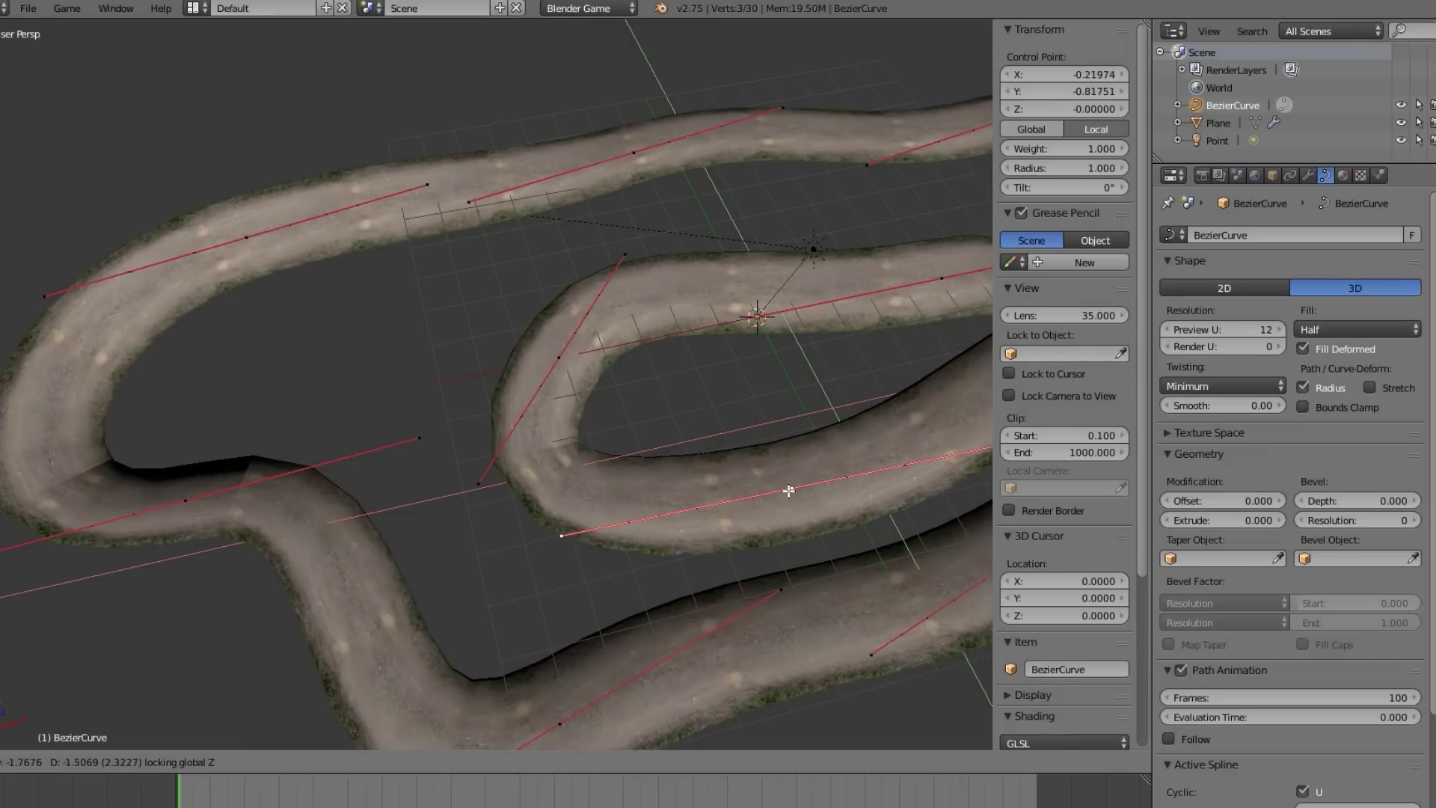
left_click(762, 493)
key("Tab")
Examine the road segment's loop cuts in Edit Mode and the bent track from several sides in Object Mode.
right_click(500, 212)
key("Tab")
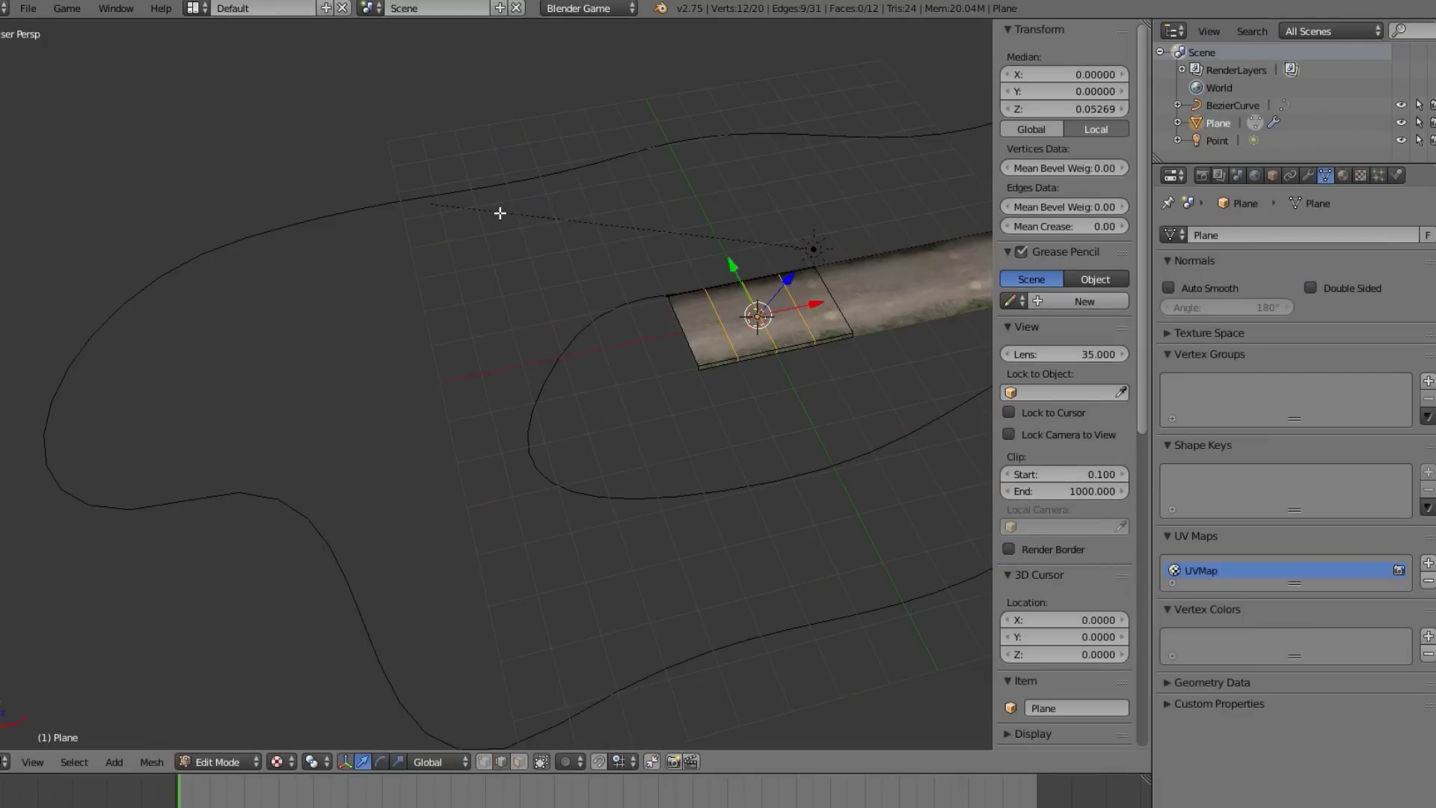
middle_click_drag(837, 379, 529, 377)
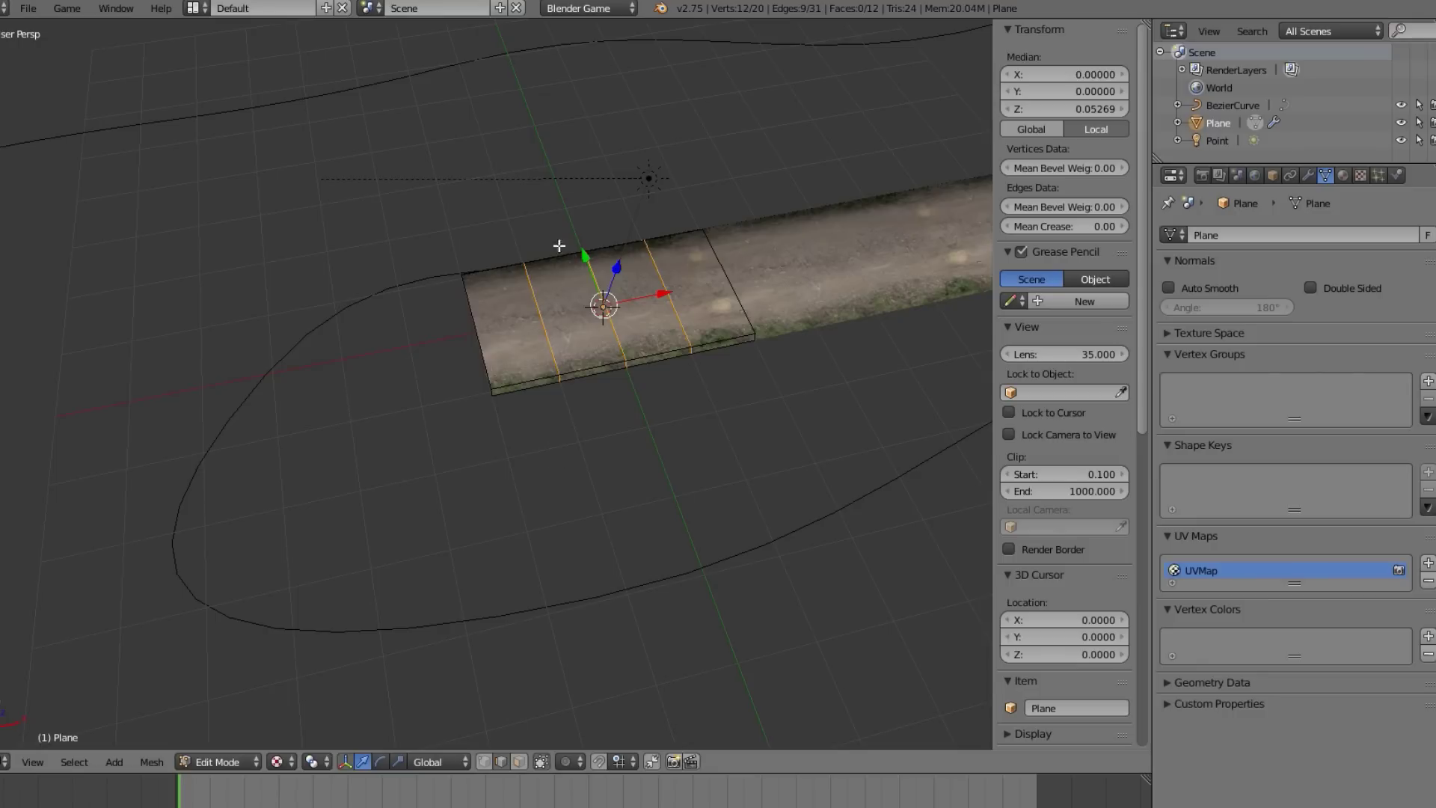
key("Tab")
scroll(478, 450, "down", 2)
key("a")
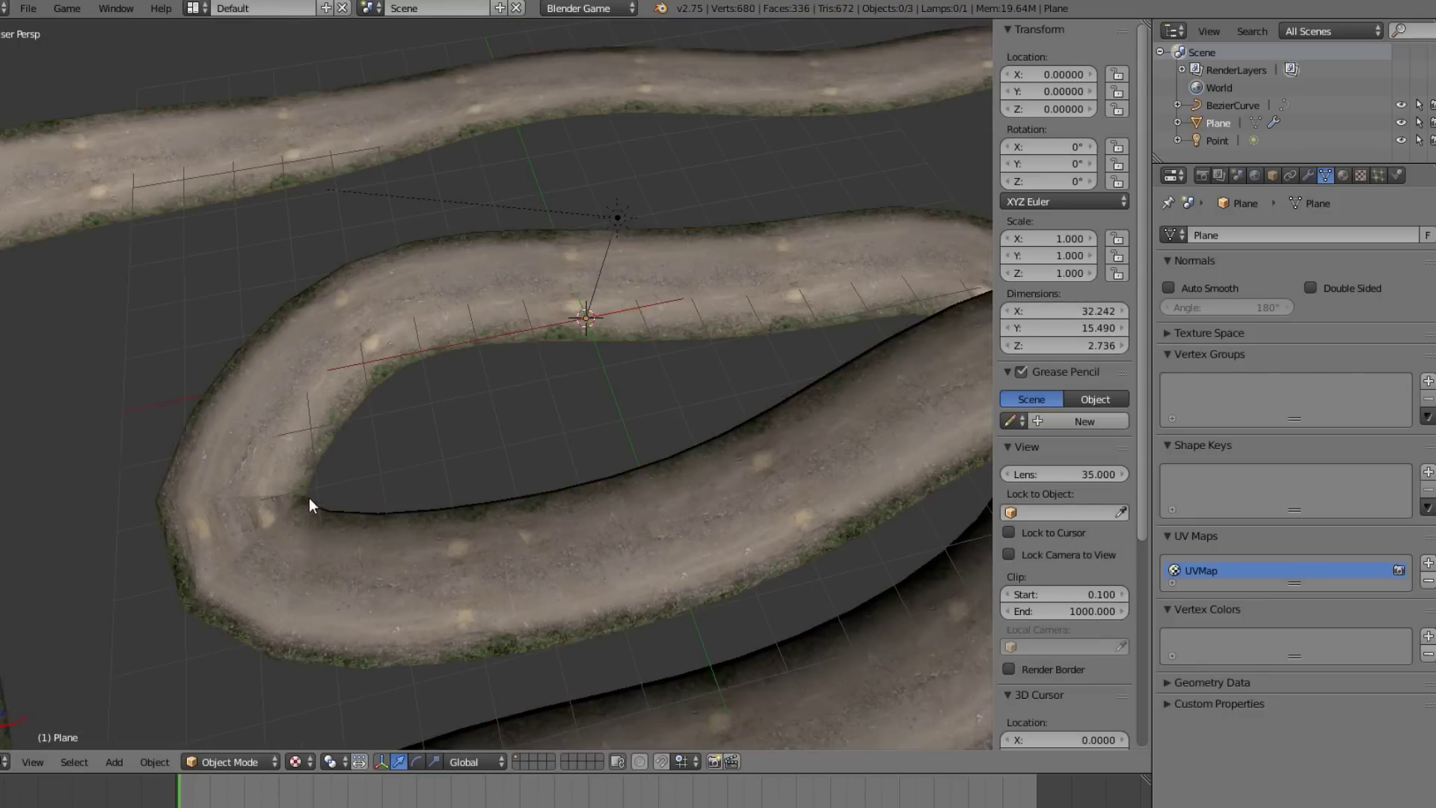
scroll(311, 503, "down", 3)
middle_click_drag(311, 504, 254, 357)
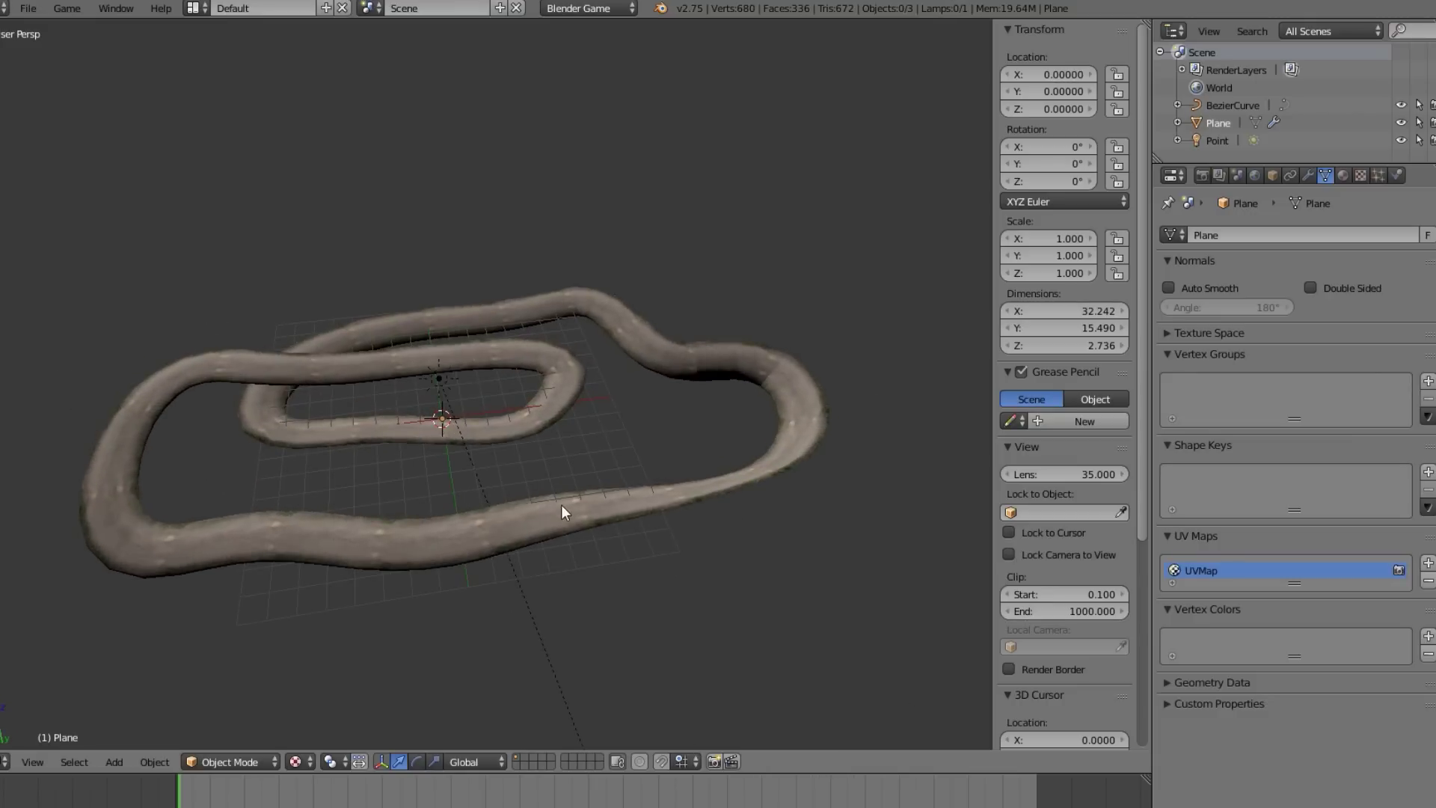
scroll(557, 507, "up", 4)
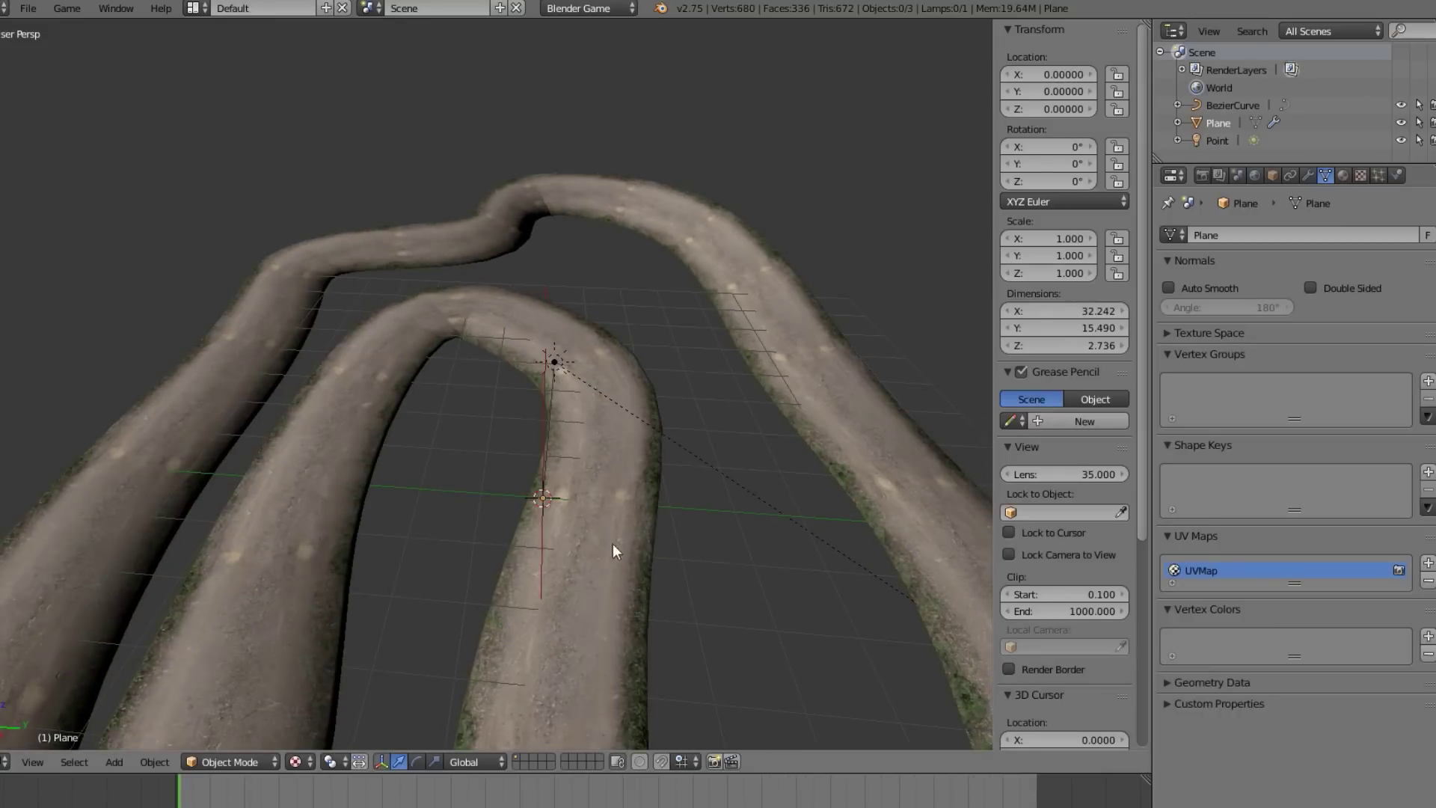
Duplicate the road plane together with its curve, place the copy beside the original along Y, and enter Edit Mode on the copied curve.
right_click(784, 340)
key("z")
right_click(824, 401, "shift")
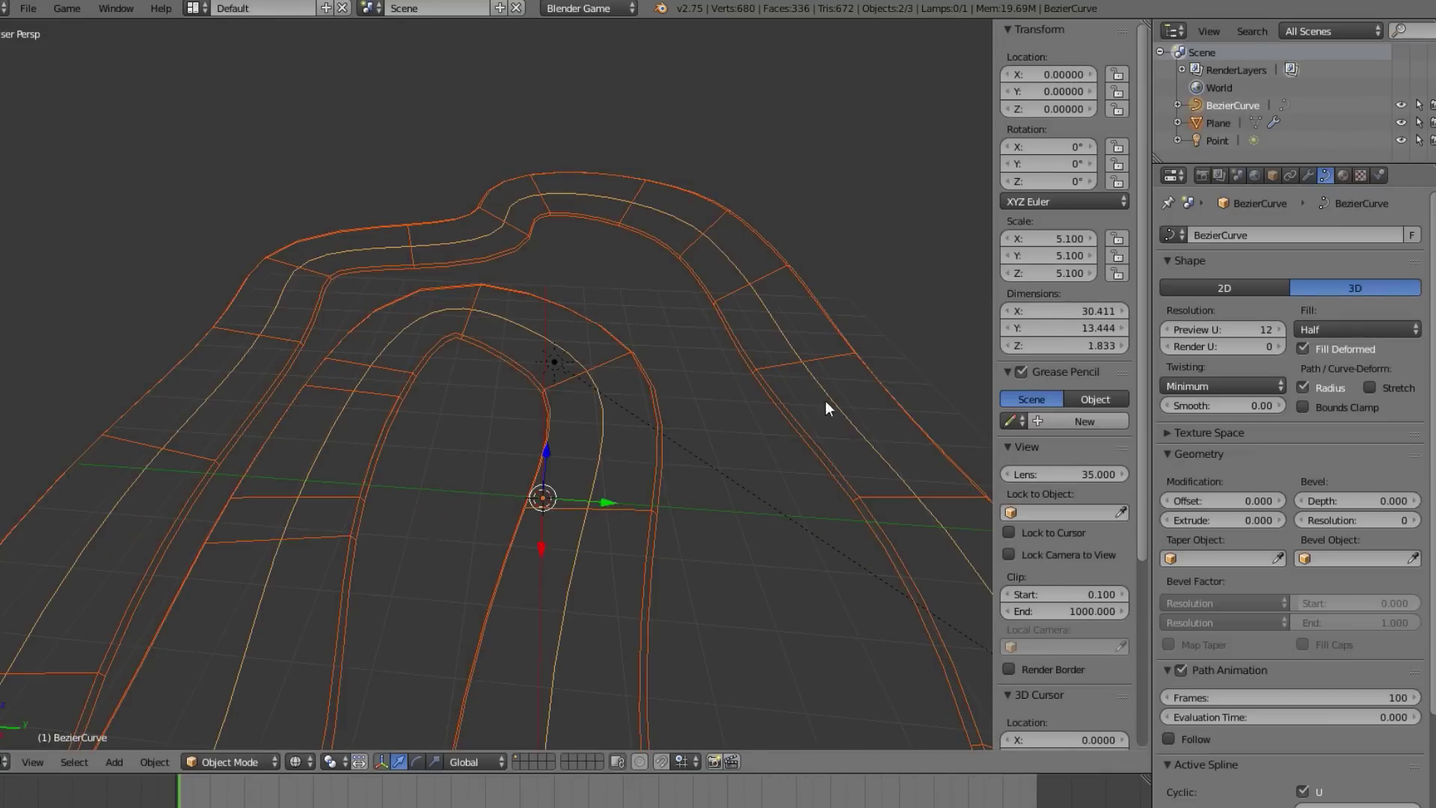
scroll(812, 449, "down", 3)
middle_click_drag(801, 497, 626, 433)
key("shift+d")
key("x")
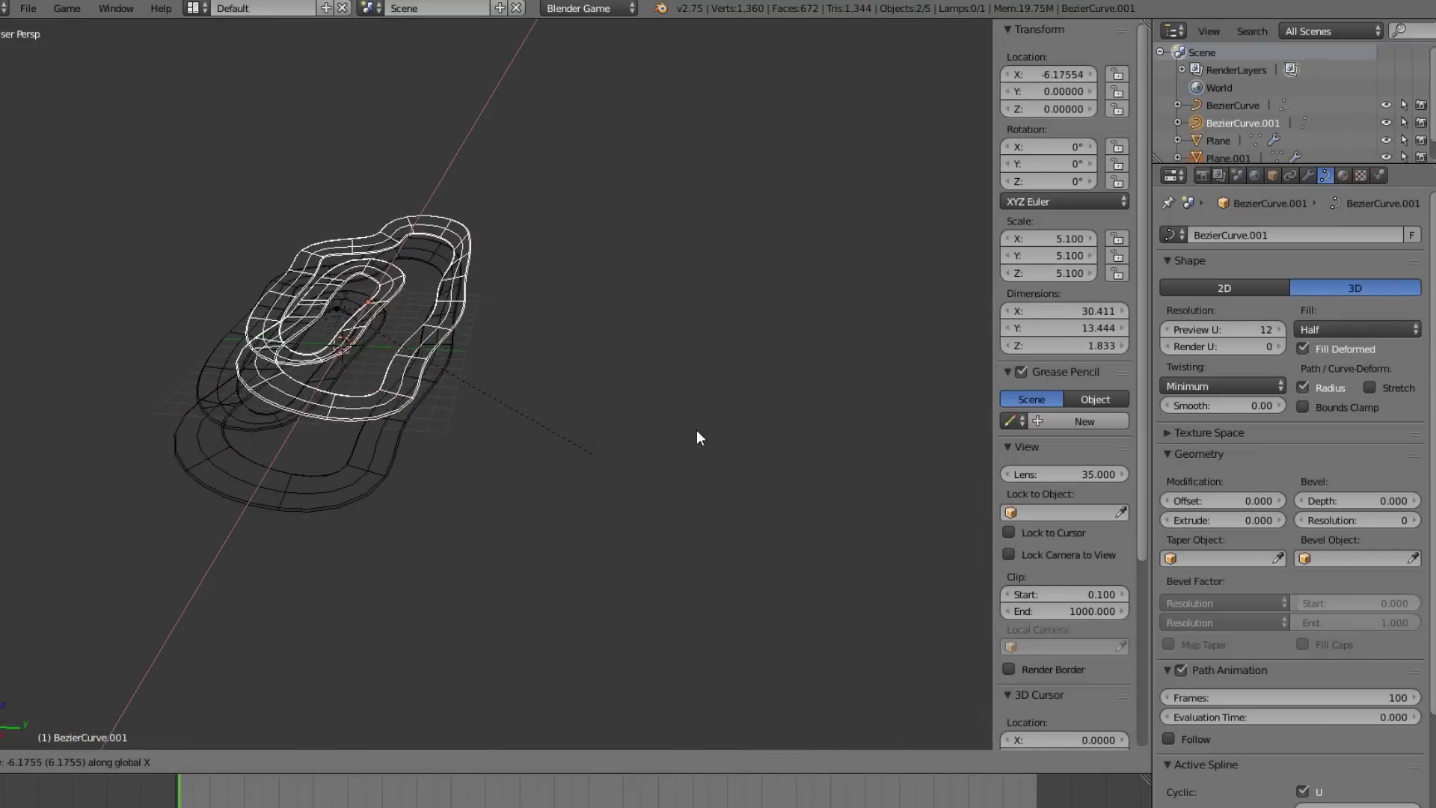
left_click(737, 449)
key("Tab")
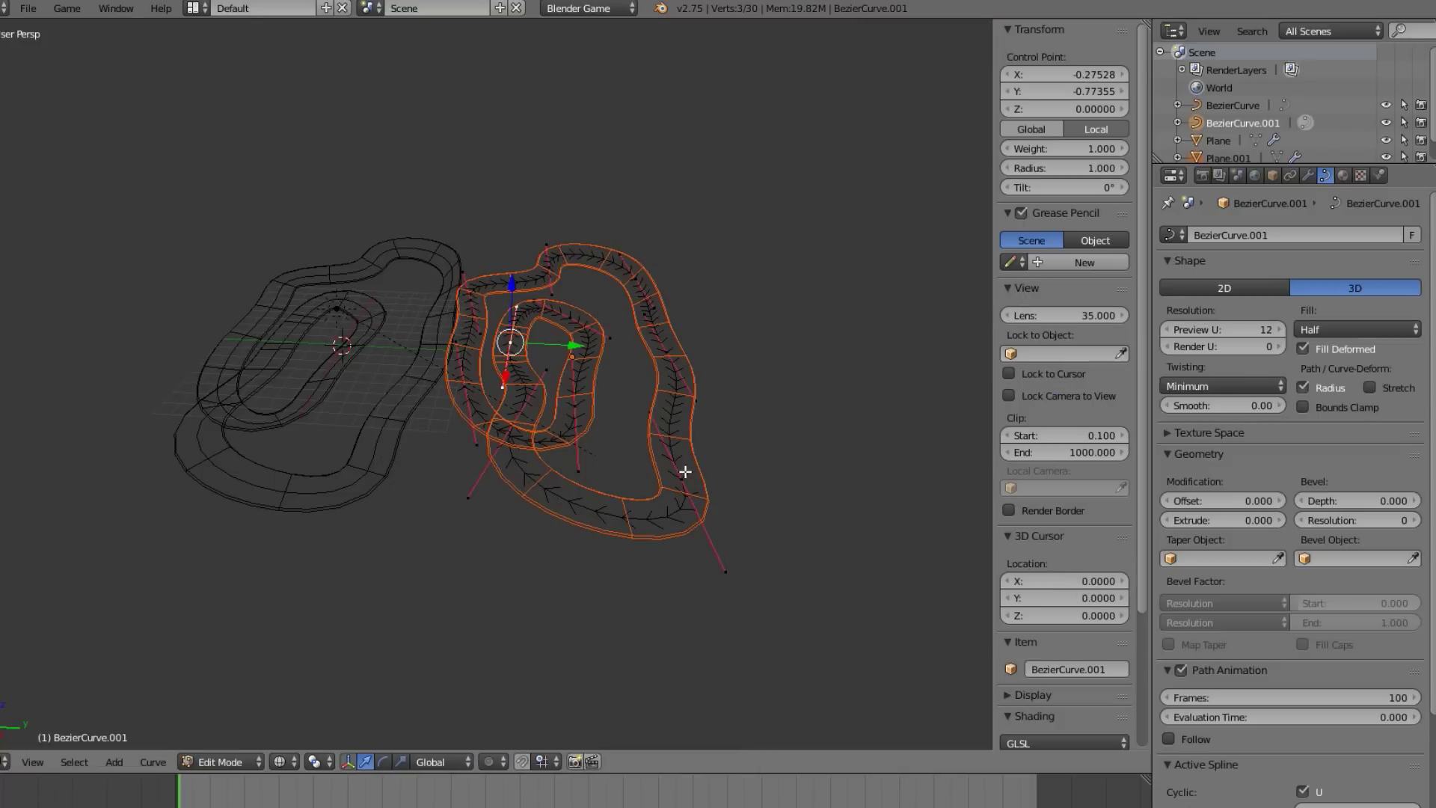
Move the control point at the copied curve's large outer bend horizontally to about X 2.2, Y 0.91, locking Z.
right_click(680, 475)
key("g")
key("shift+z")
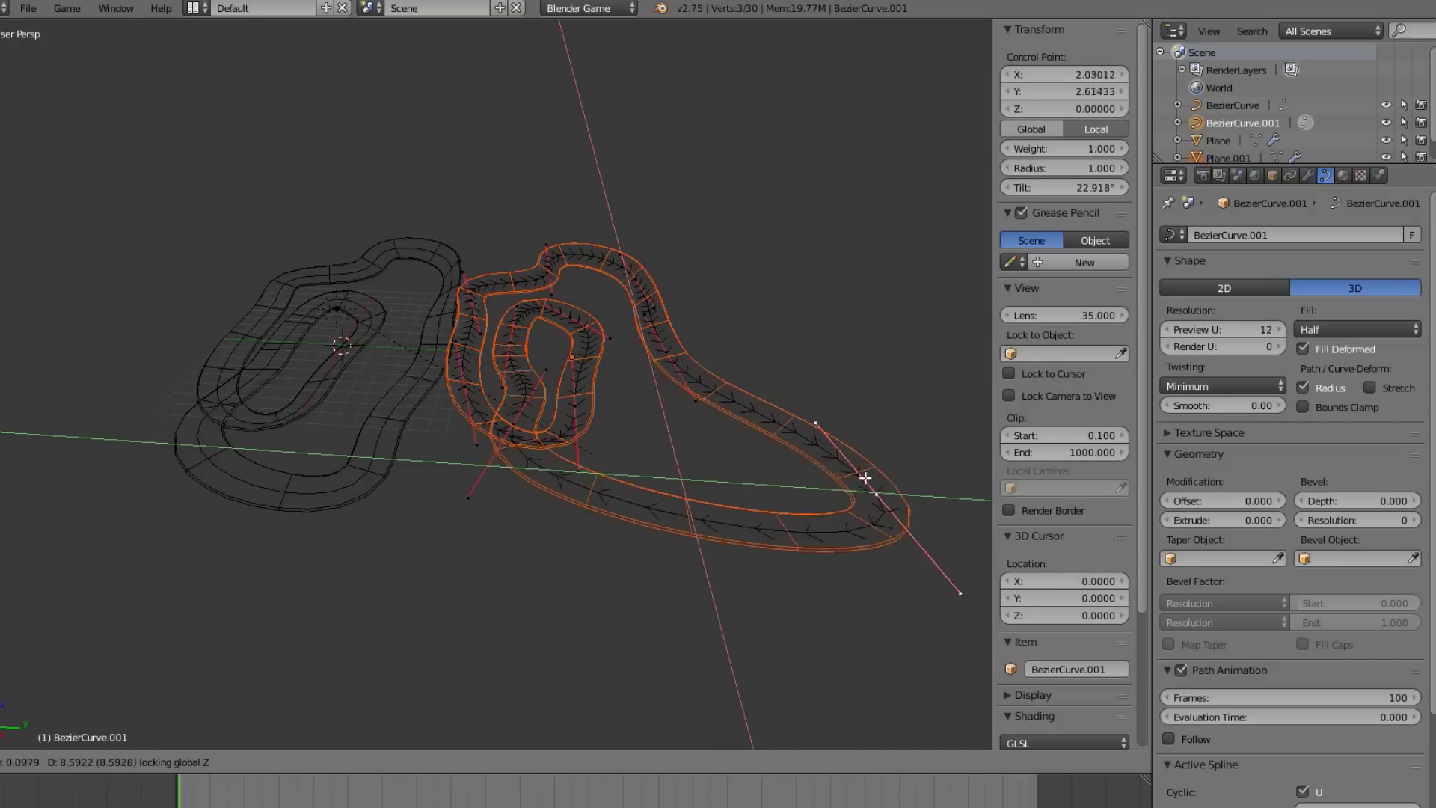
left_click(700, 472)
Open the modifiers of the copied road plane in Object Mode, and return to Edit Mode on the copied curve.
key("Tab")
right_click(700, 471)
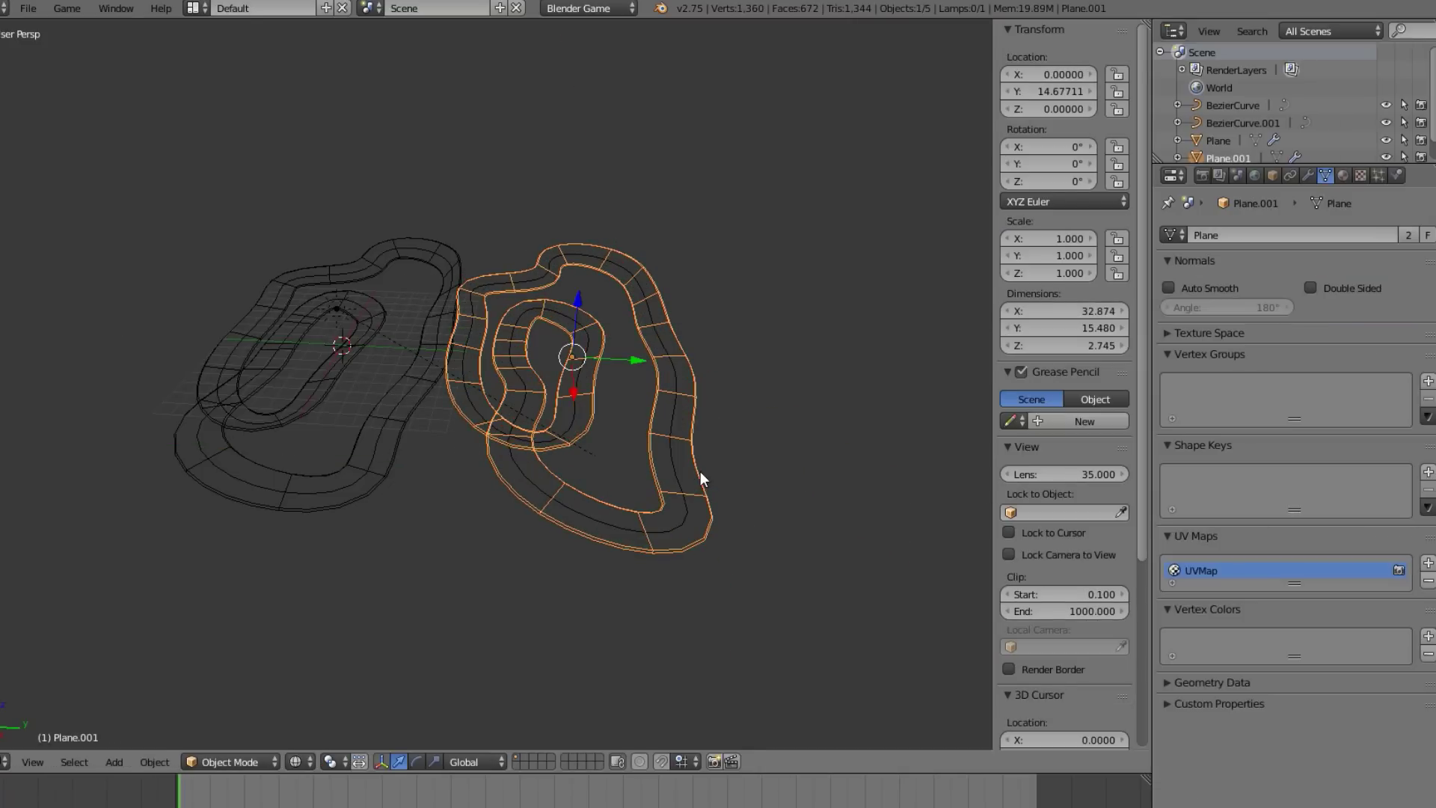
left_click(1307, 176)
right_click(665, 523)
key("Tab")
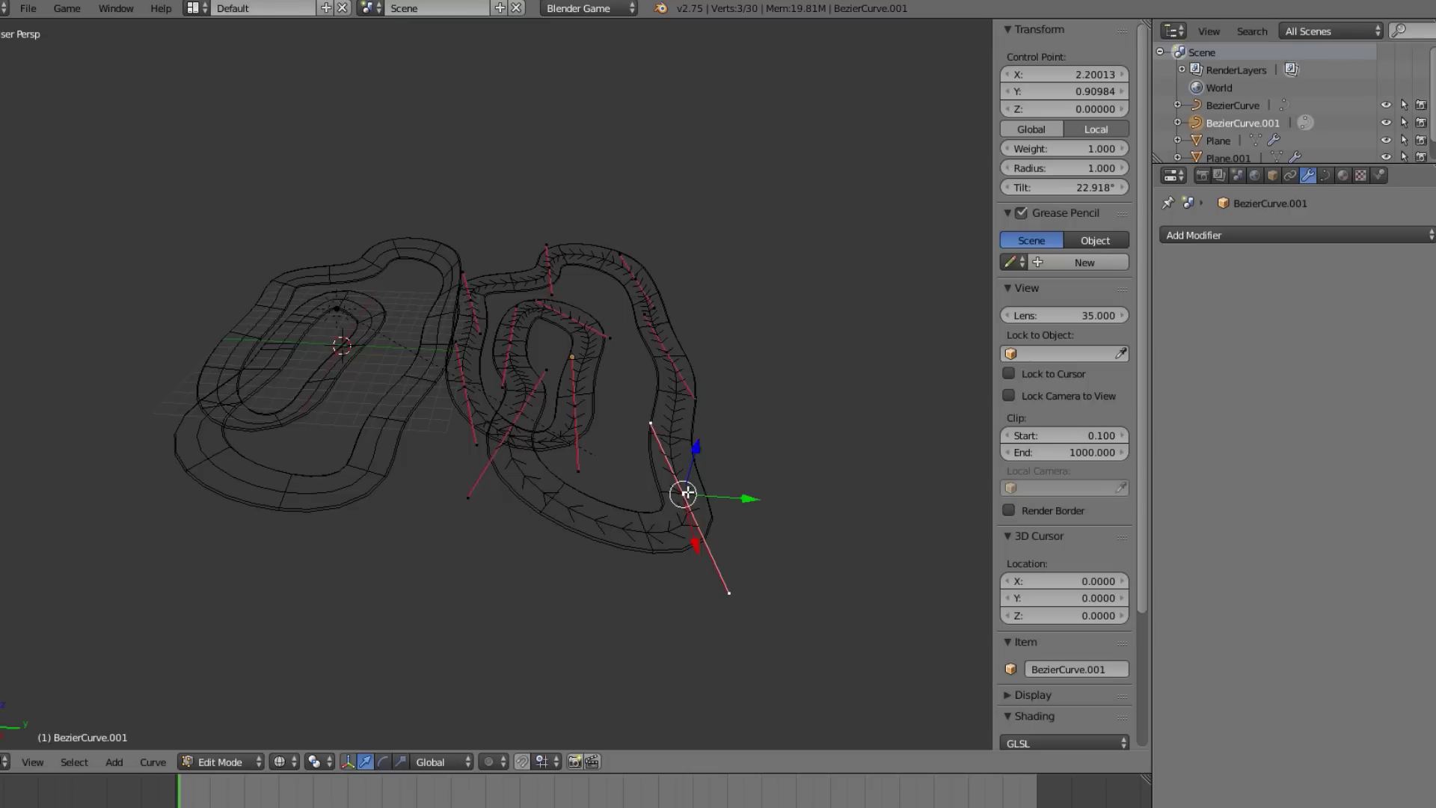
Move the outer bend's control point outward to about X 3.05, Y 1.2 and rotate it around Z to round the bend.
key("g")
key("x")
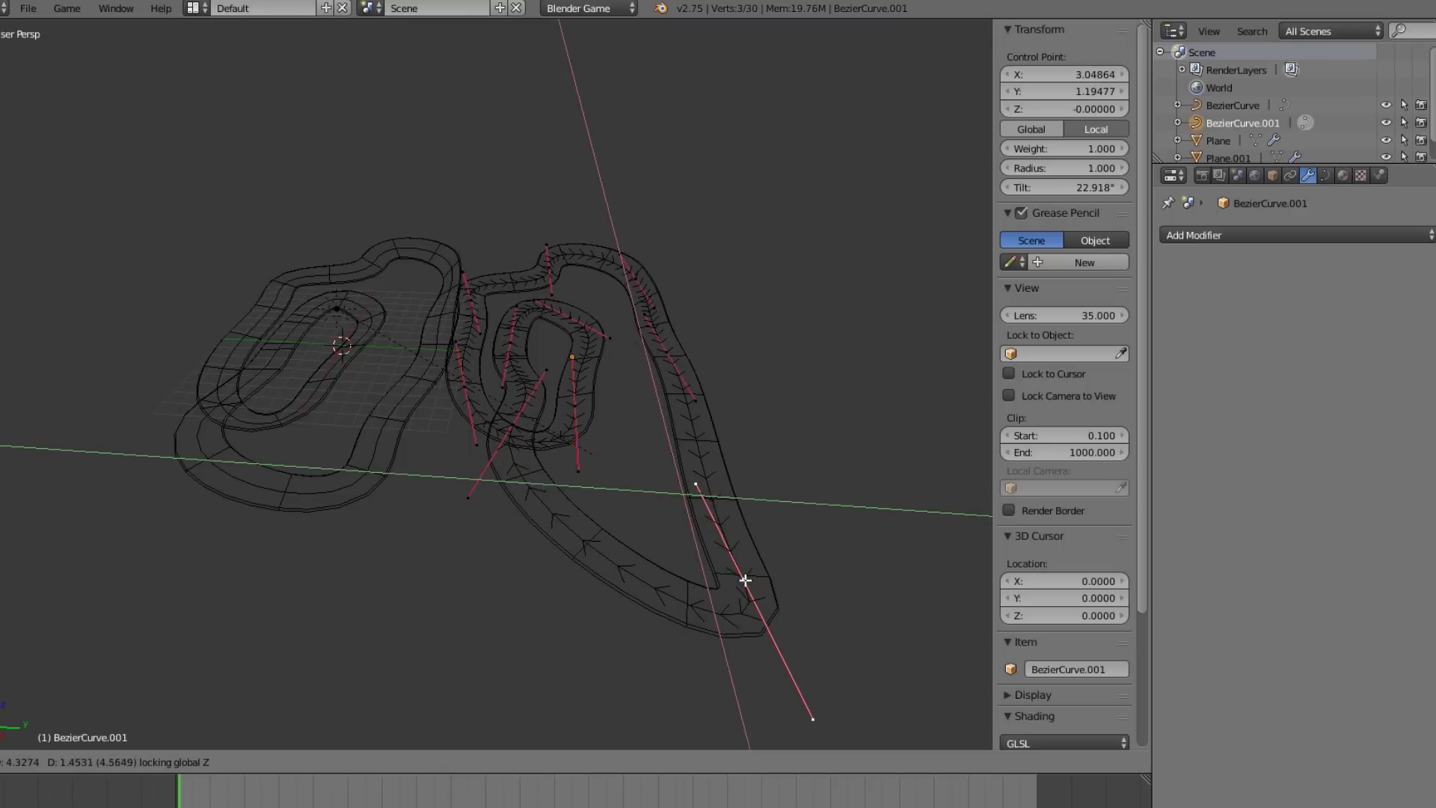
key("r")
key("z")
left_click(735, 595)
Stretch the copied track by moving the rotated control point to about X 5.1, Y 2.14 with Z locked, and leave Edit Mode.
key("g")
key("shift+z")
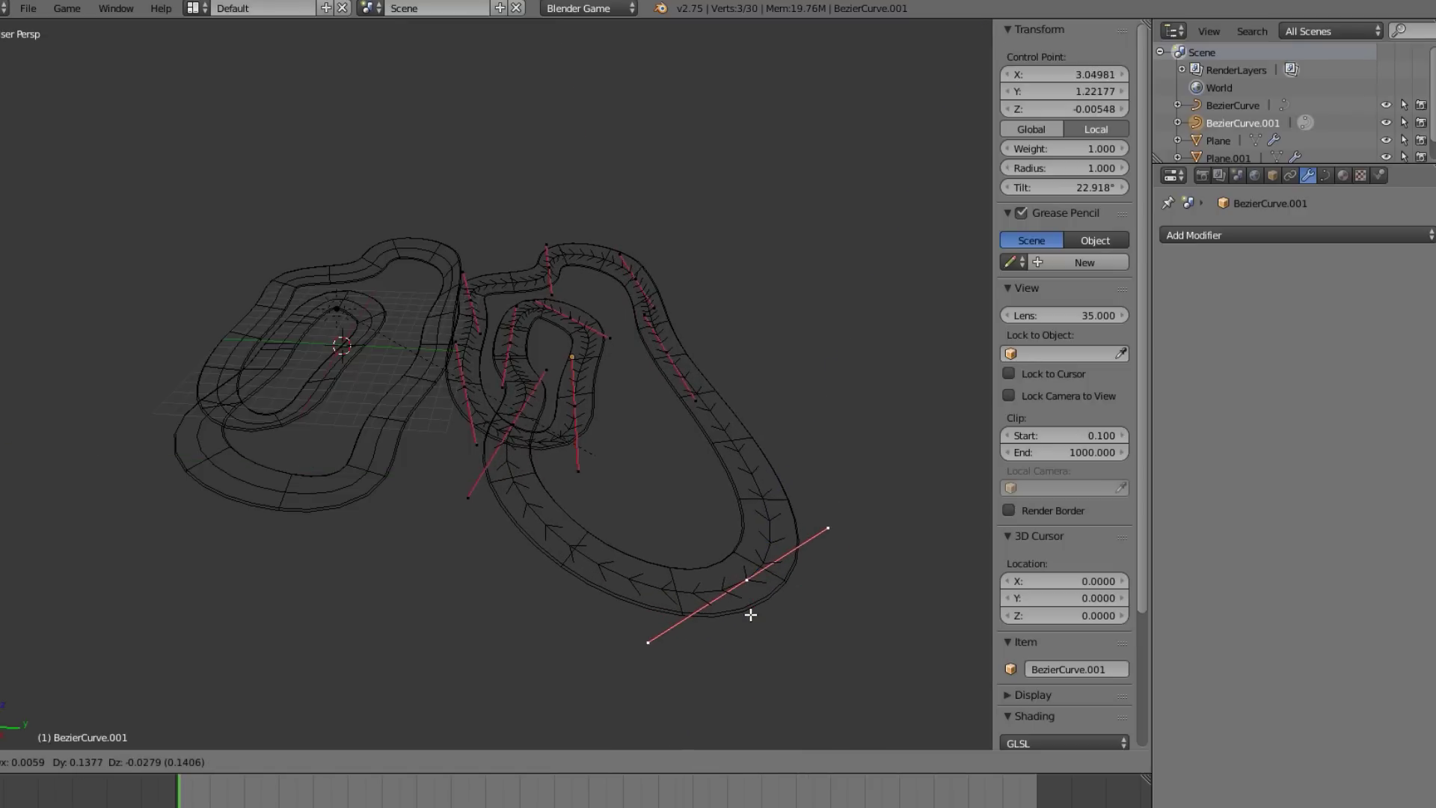
left_click(45, 258)
key("Tab")
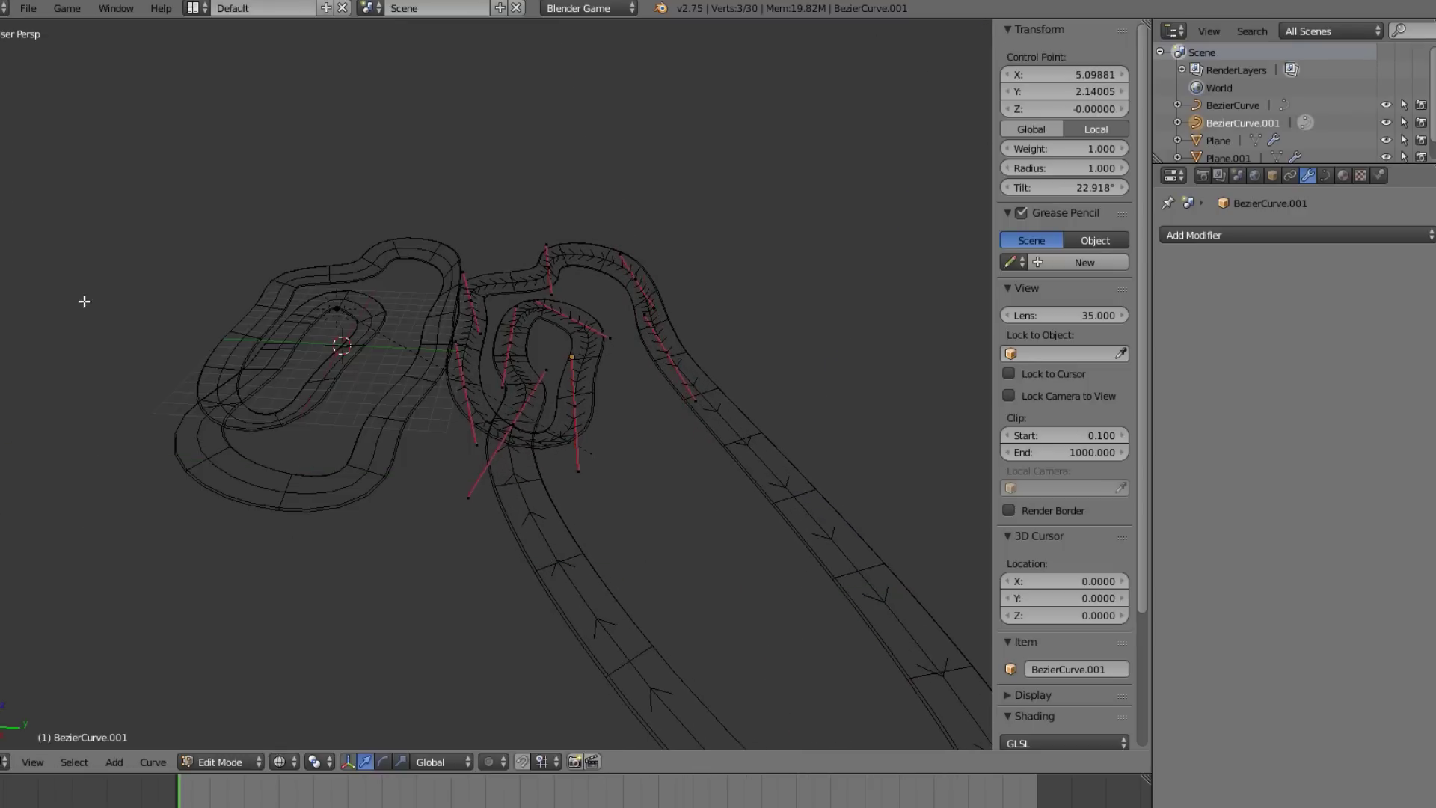
Switch the viewport from wireframe to textured shading and inspect the original and reshaped tracks from several sides.
key("z")
mouse_move(291, 298)
middle_mouse_down()
mouse_move(364, 306)
mouse_move(393, 707)
middle_mouse_up()
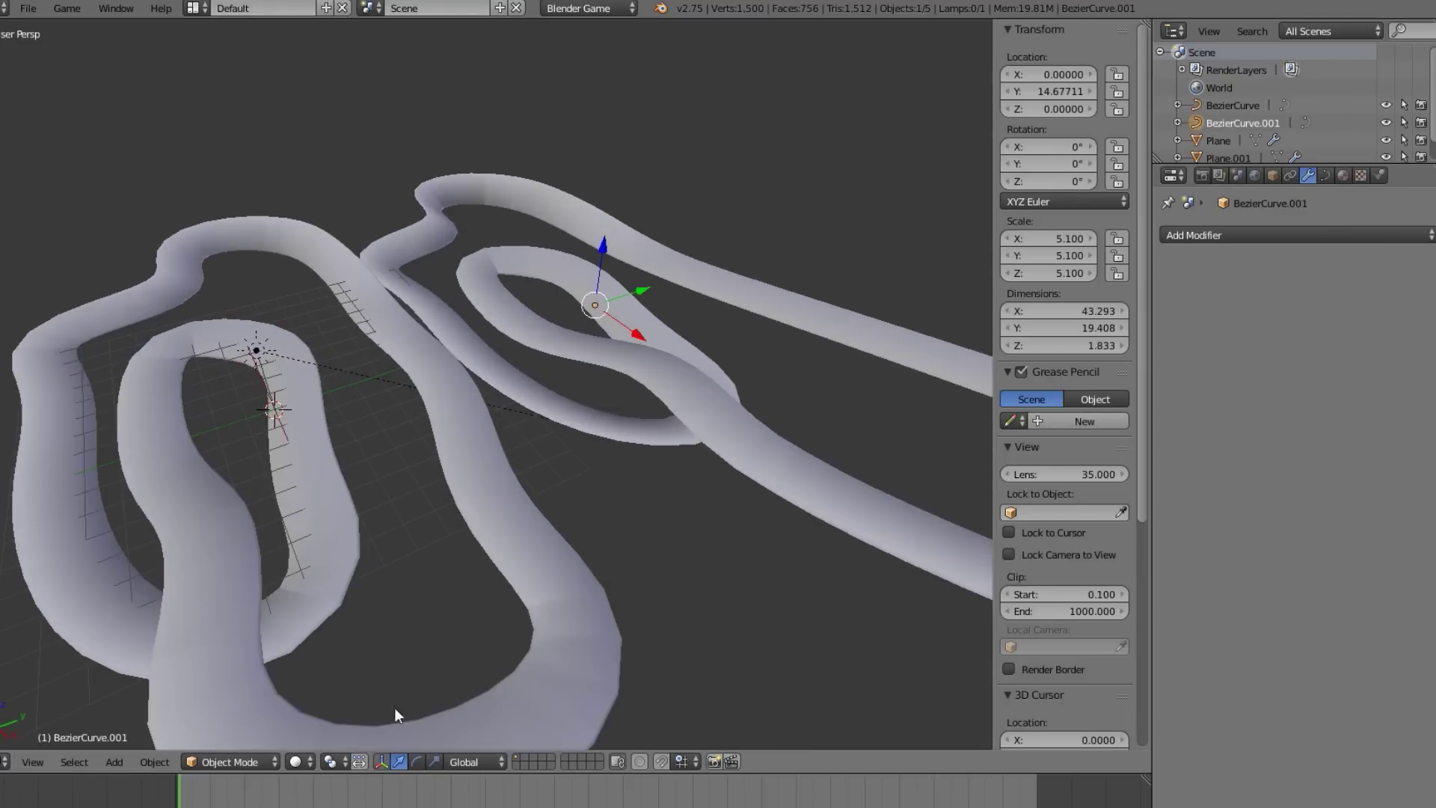
left_click(296, 761)
left_click(335, 685)
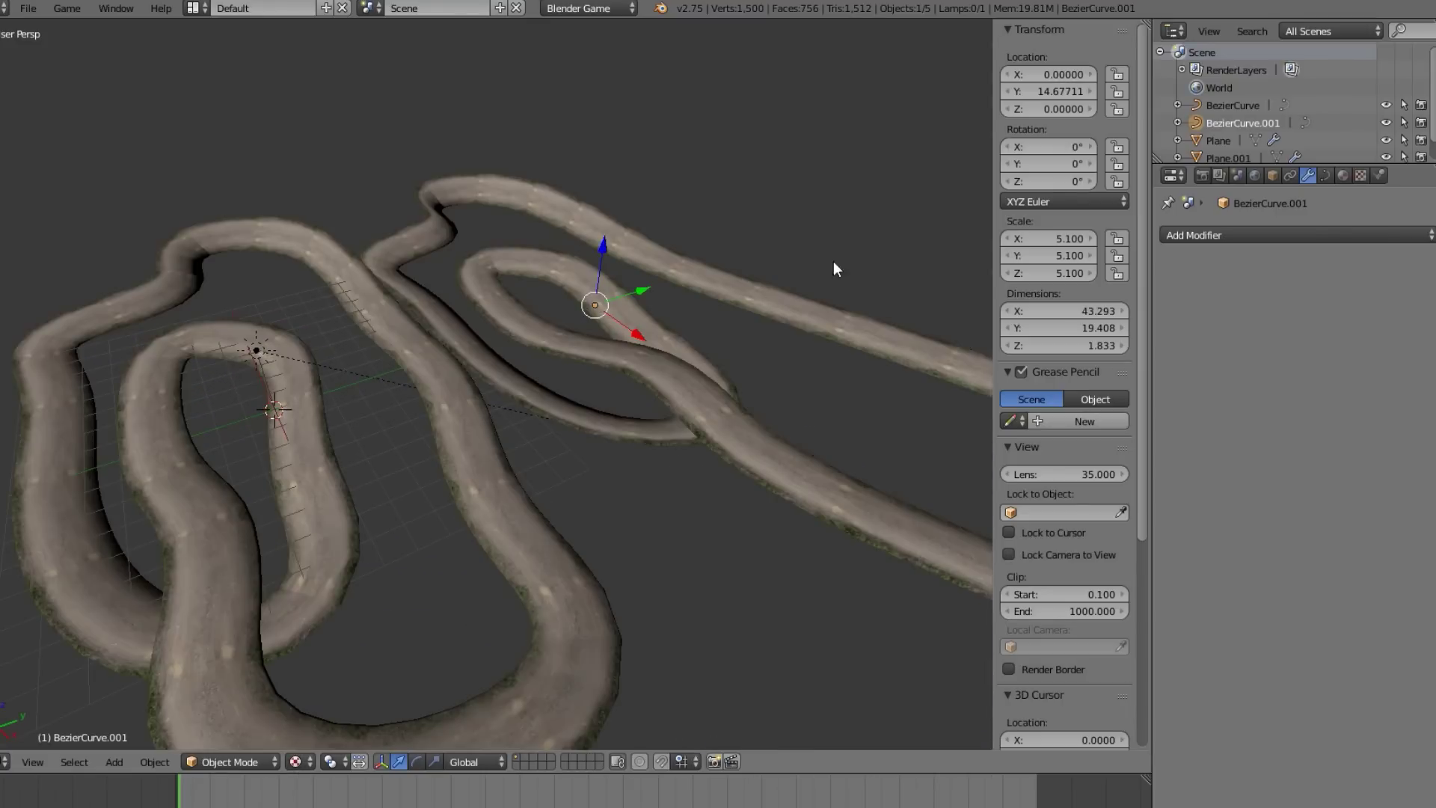
mouse_move(833, 262)
middle_mouse_down()
mouse_move(605, 346)
mouse_move(564, 320)
mouse_move(540, 379)
mouse_move(407, 334)
middle_mouse_up()
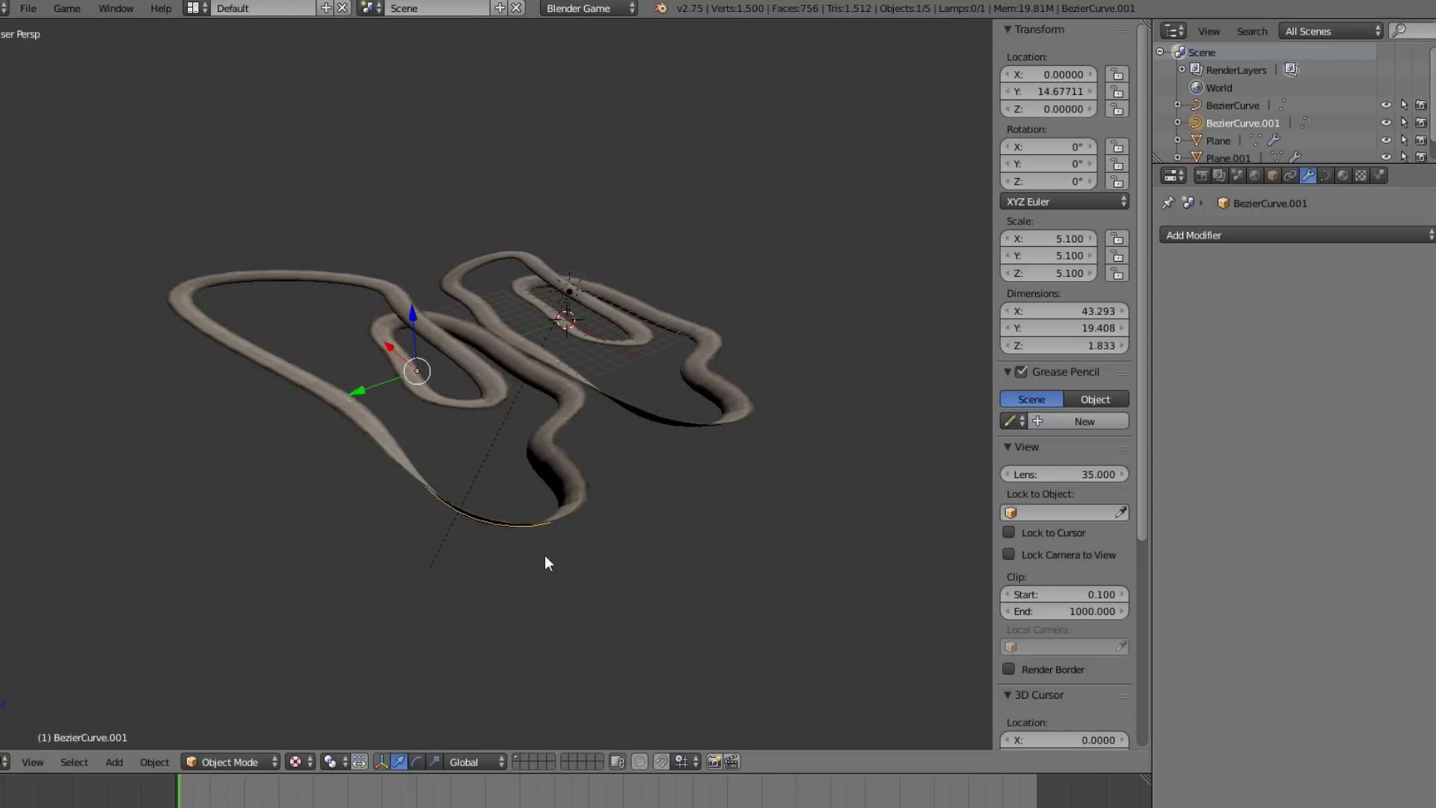
middle_click_drag(401, 419, 550, 380)
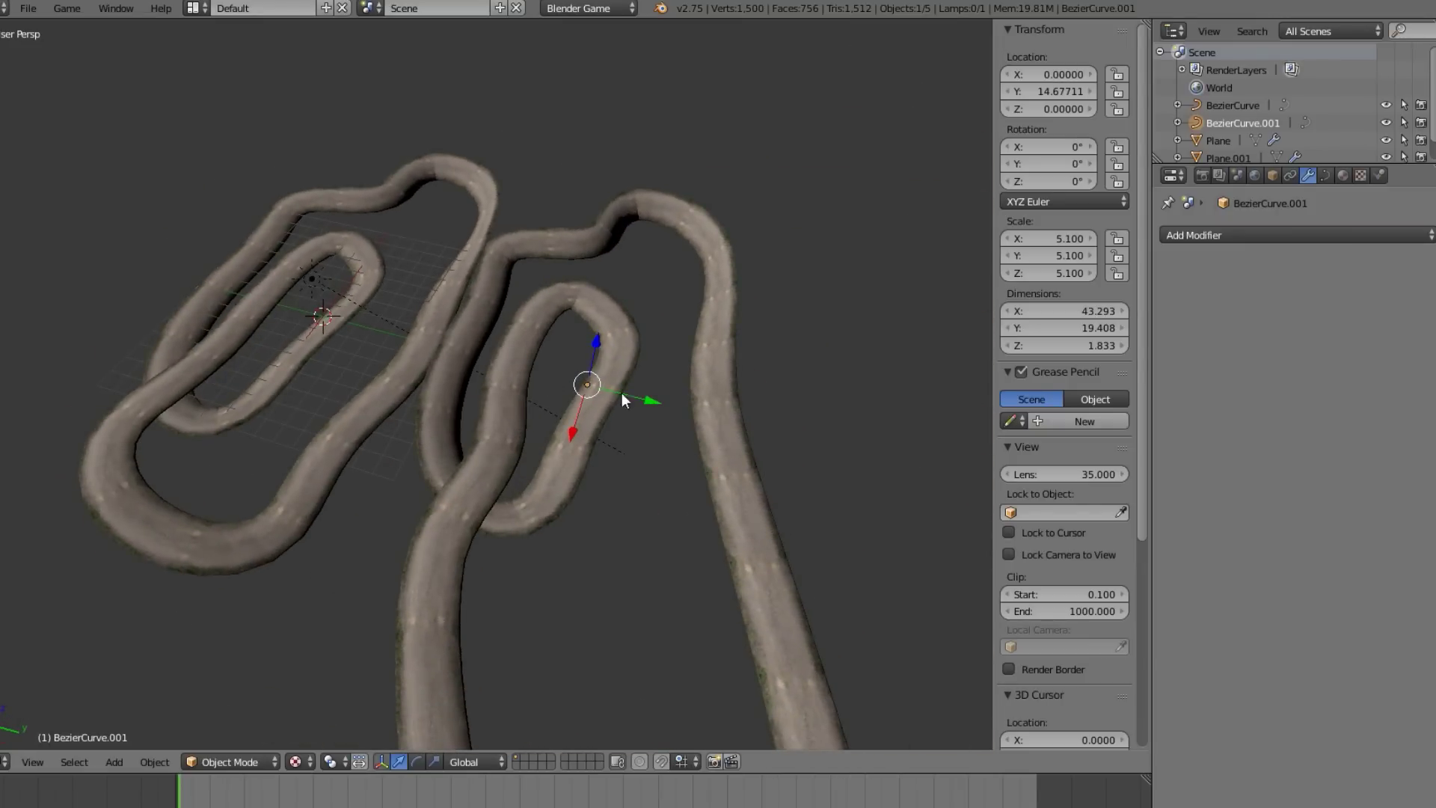
middle_click_drag(622, 393, 551, 445)
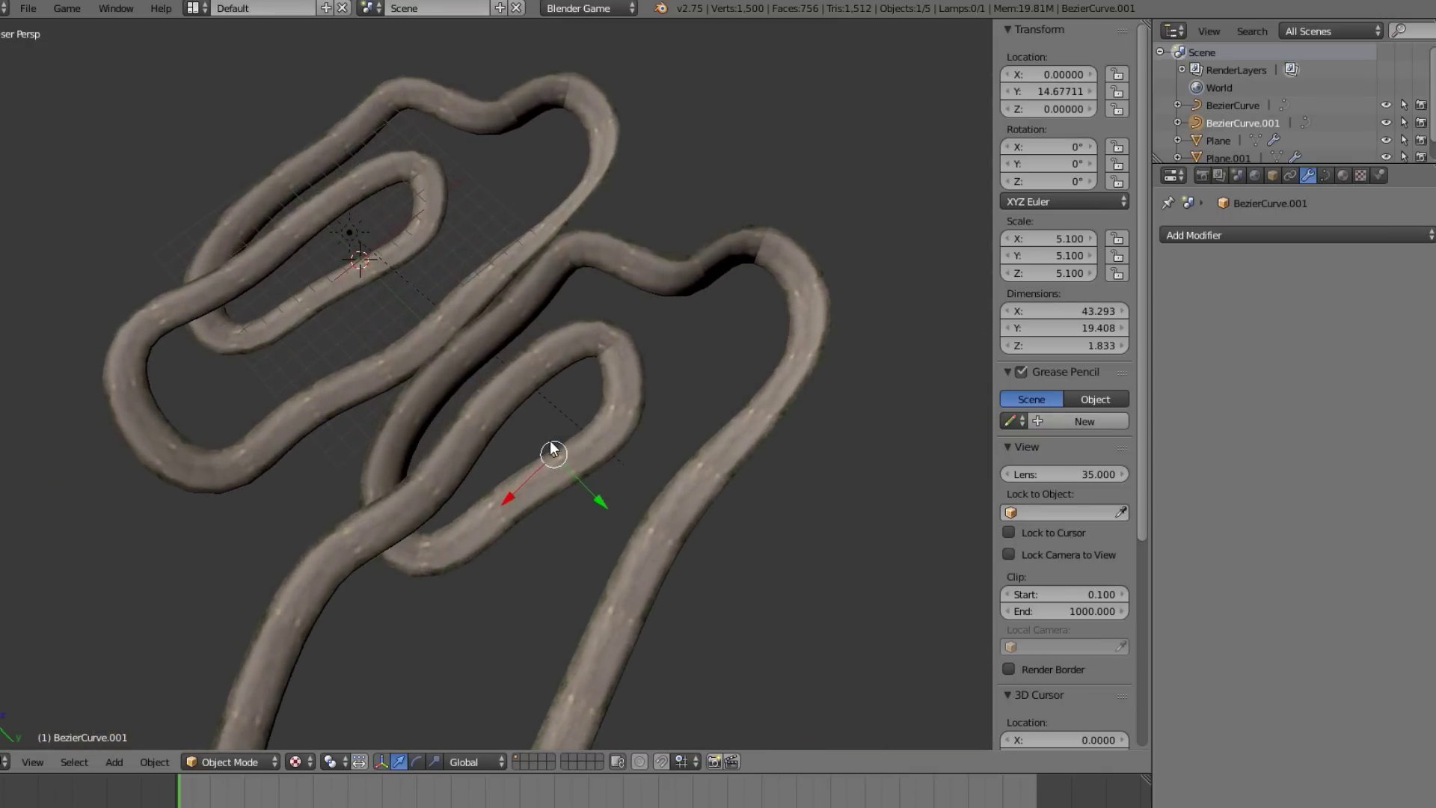
scroll(548, 426, "up", 3)
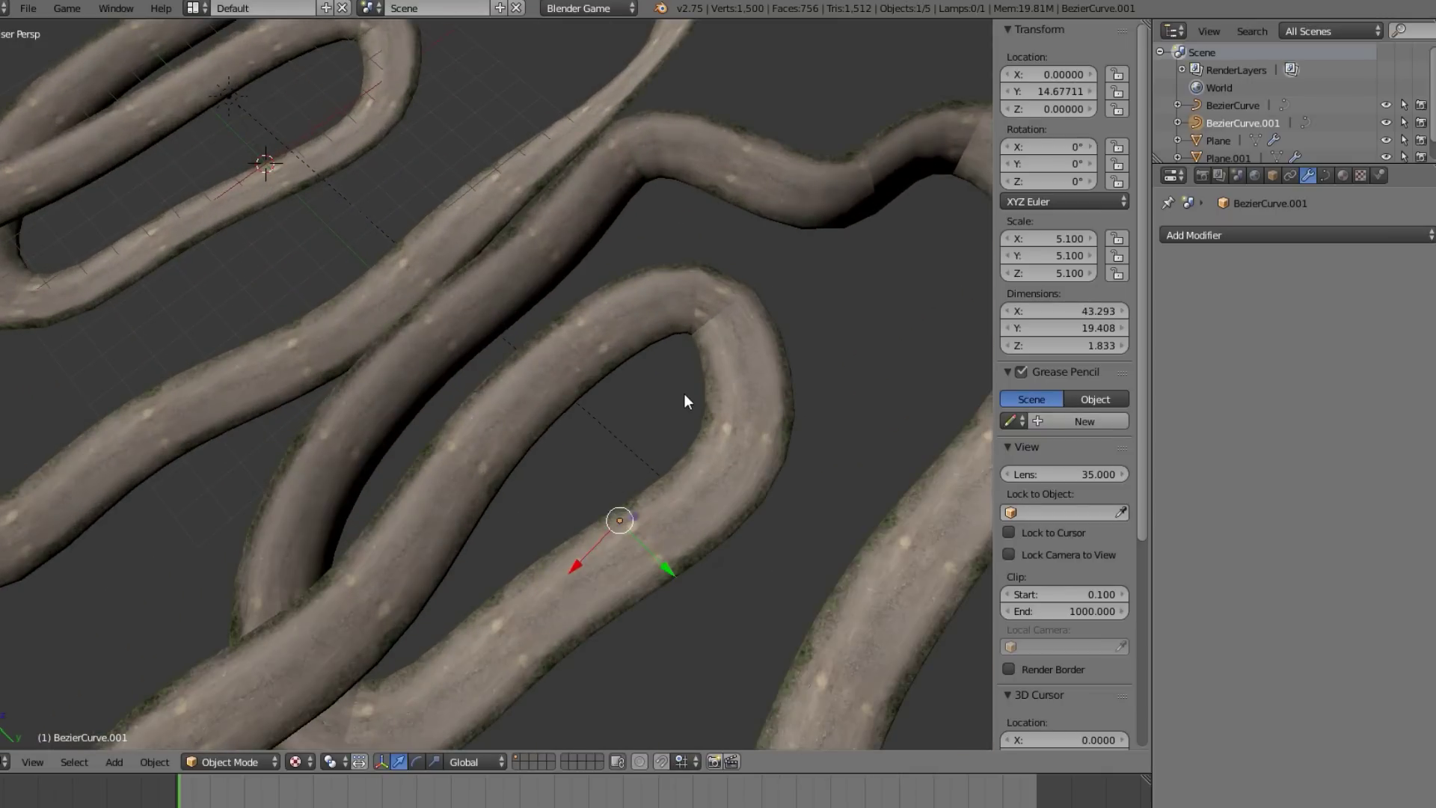